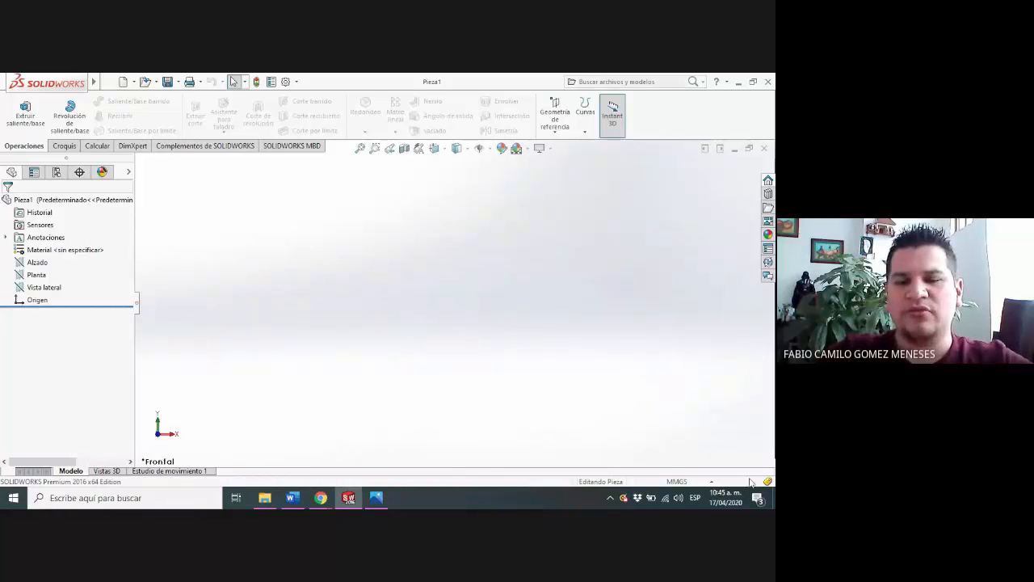
Open the part files Base, Connecting_Rod, Connector_Block and Wheel_component from the desktop and inspect the wheel
left_click(773, 497)
left_click_drag(596, 331, 495, 91)
key("Return")
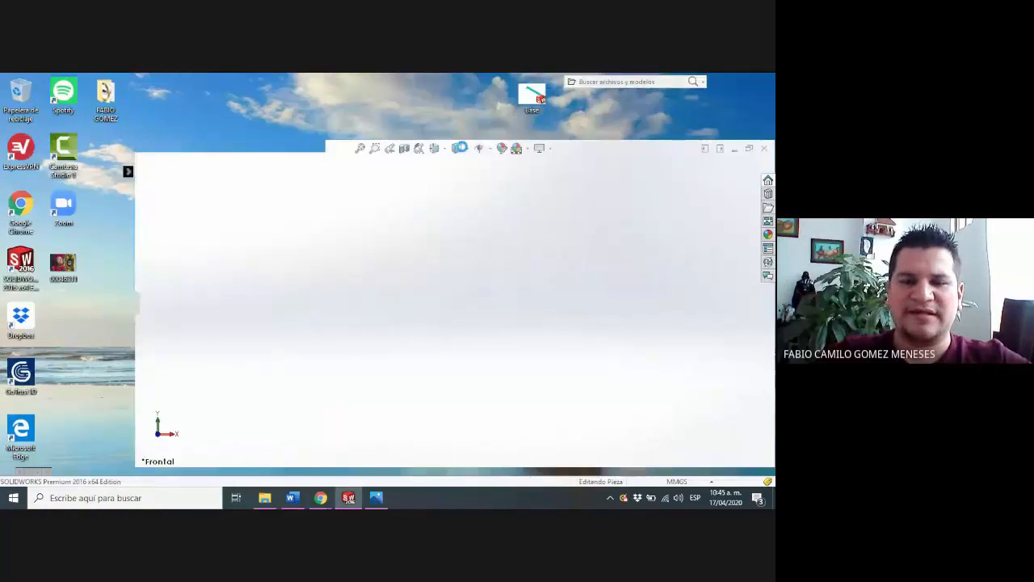
middle_click_drag(515, 283, 613, 328)
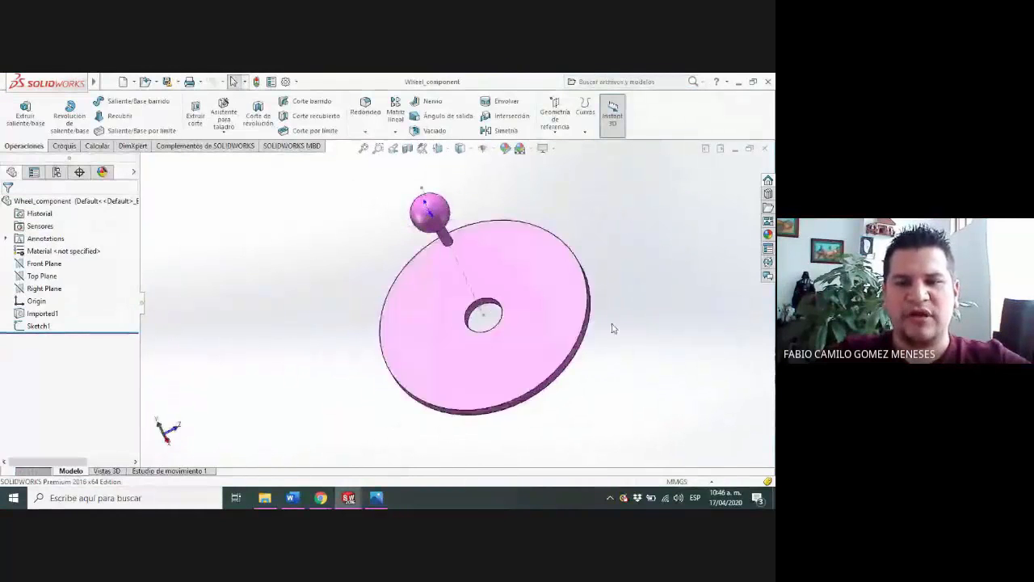
middle_click_drag(593, 294, 566, 406)
scroll(554, 242, "down", 3)
scroll(533, 300, "up", 5)
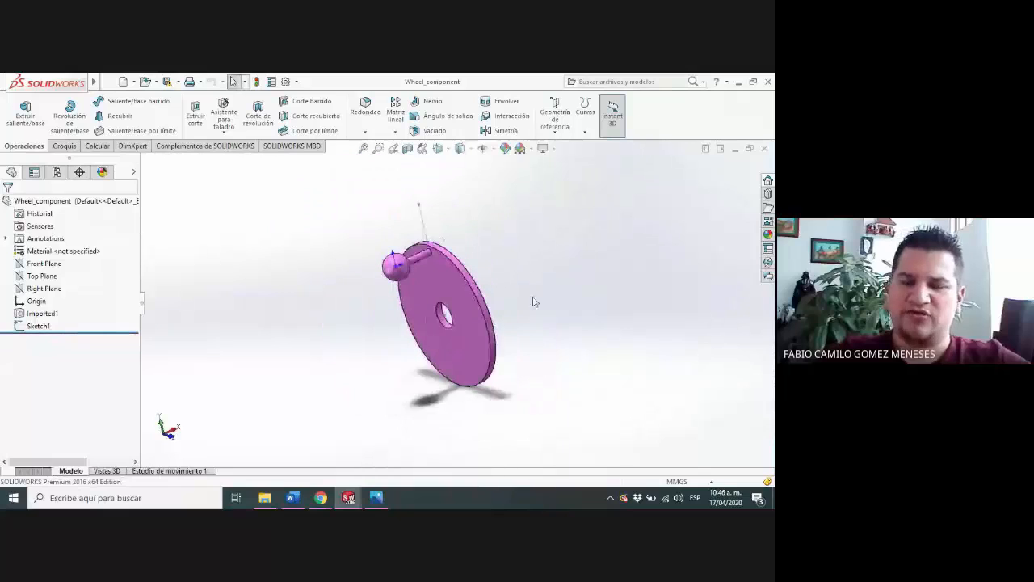
Create a new assembly document
left_click(123, 81)
left_click(358, 194)
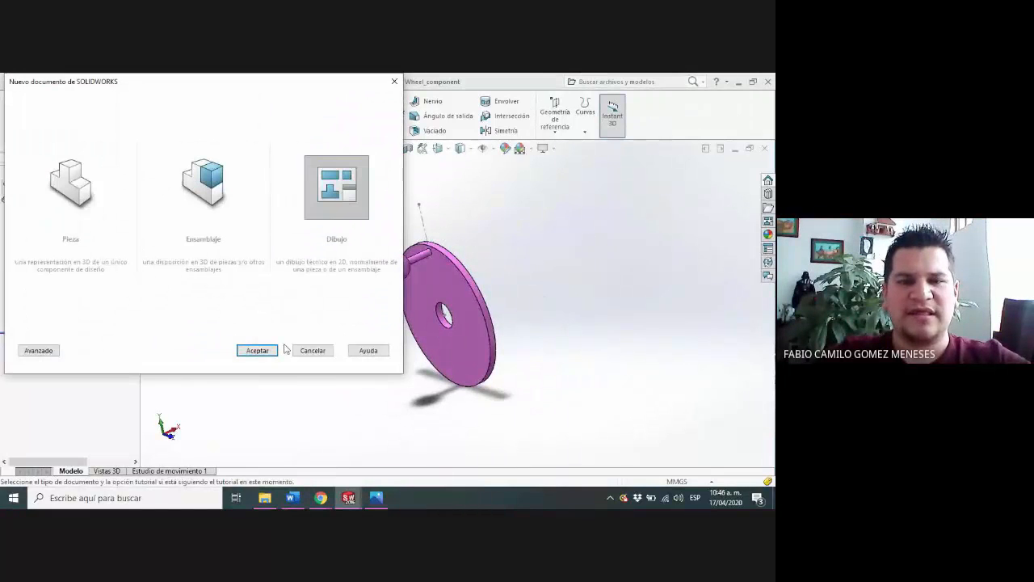
left_click(233, 206)
left_click(256, 355)
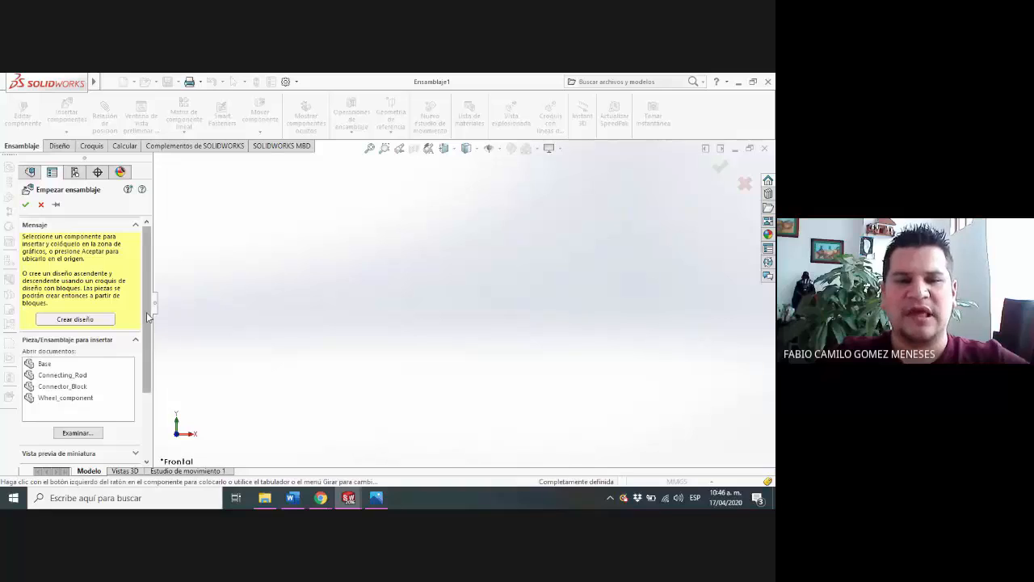
Insert the open Base part as the first component, placing it in the middle of the graphics area
left_click_drag(146, 312, 148, 363)
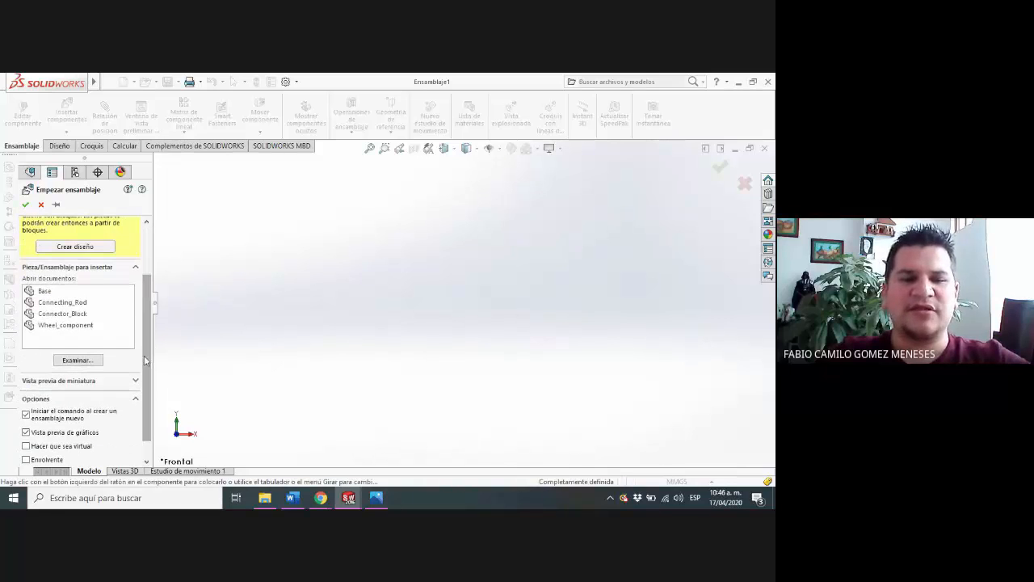
left_click(59, 292)
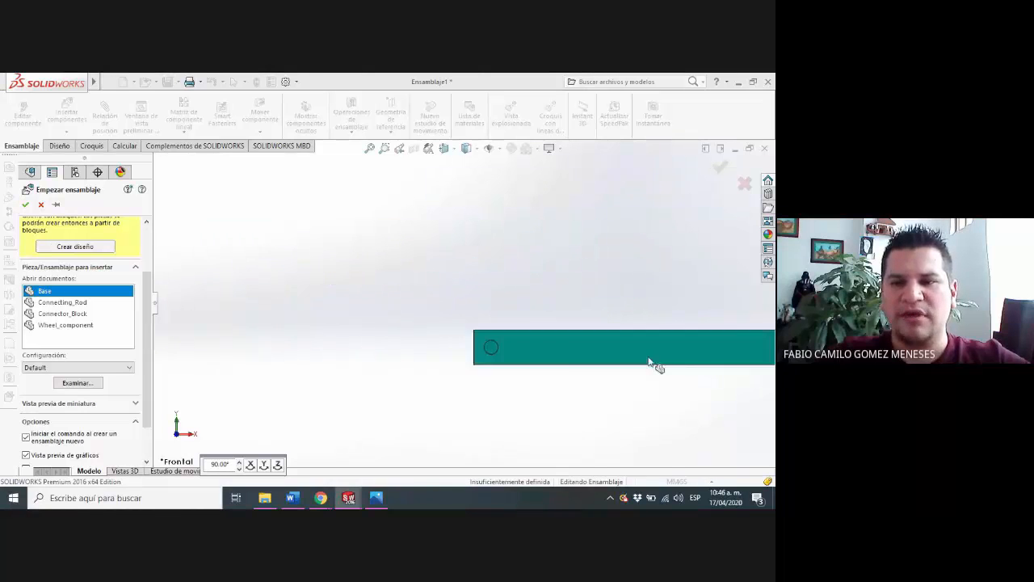
left_click(475, 289)
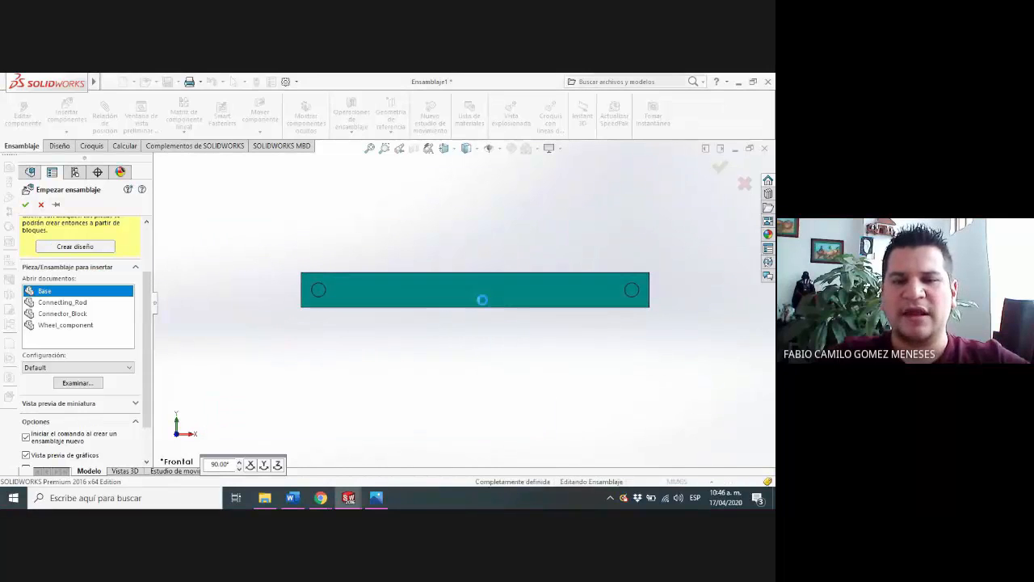
middle_click_drag(521, 272, 512, 304)
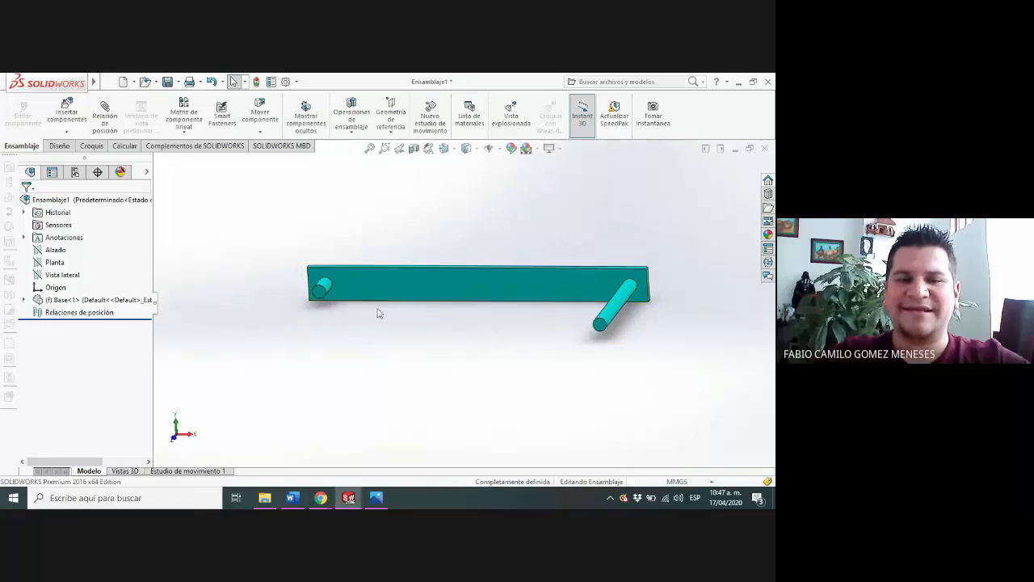
Set the Base component to float and move it a short distance to test its freedom
left_click(500, 150)
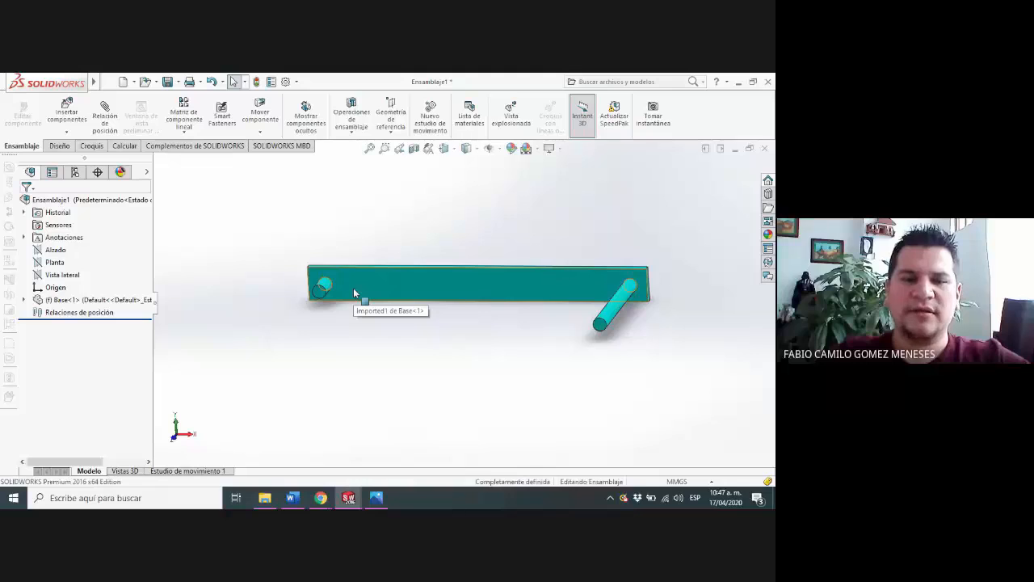
right_click(65, 300)
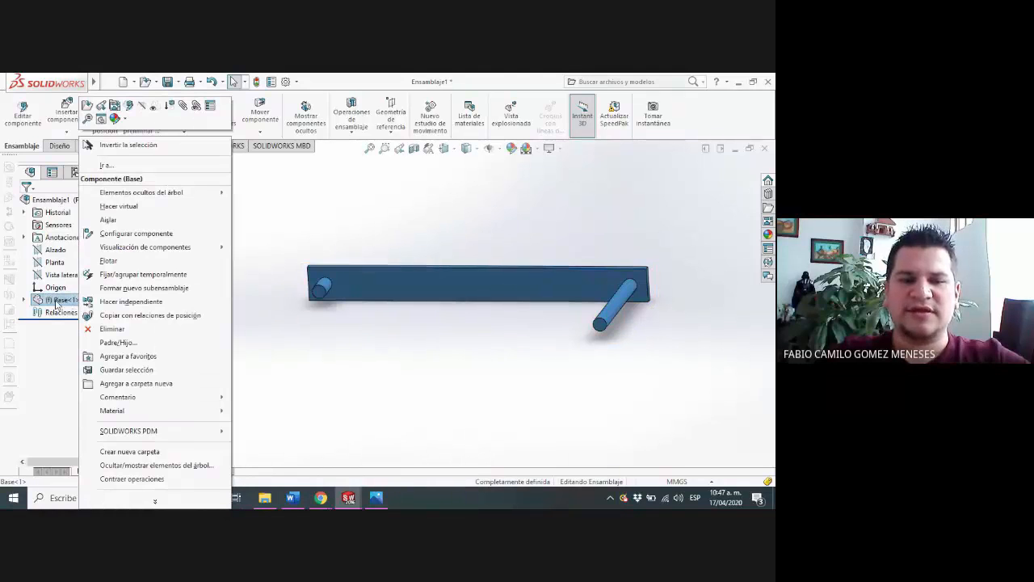
left_click(117, 260)
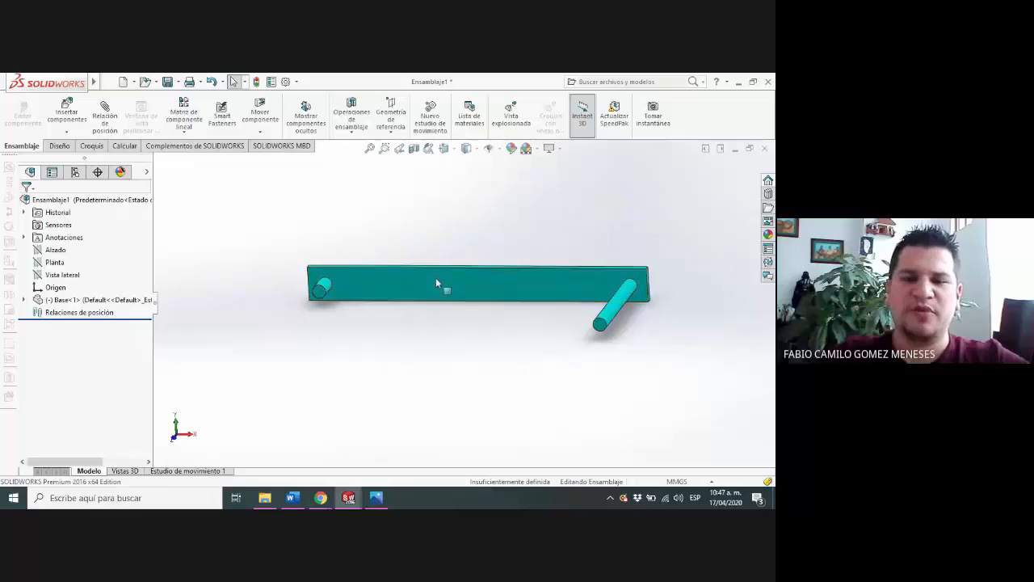
left_click_drag(410, 273, 386, 293)
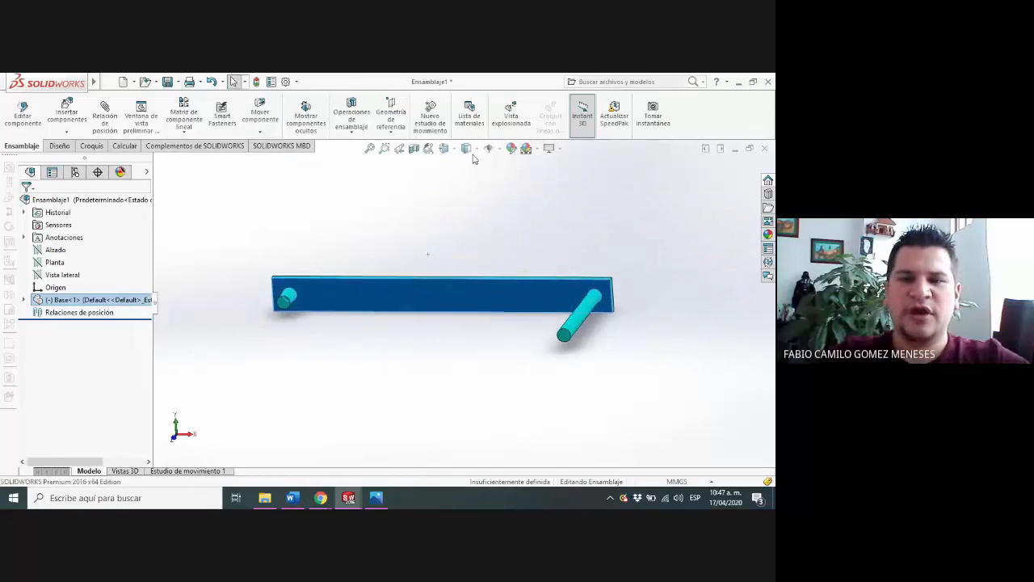
Turn on the display of origins and examine where the Base's origin lies relative to the assembly origin
left_click(499, 151)
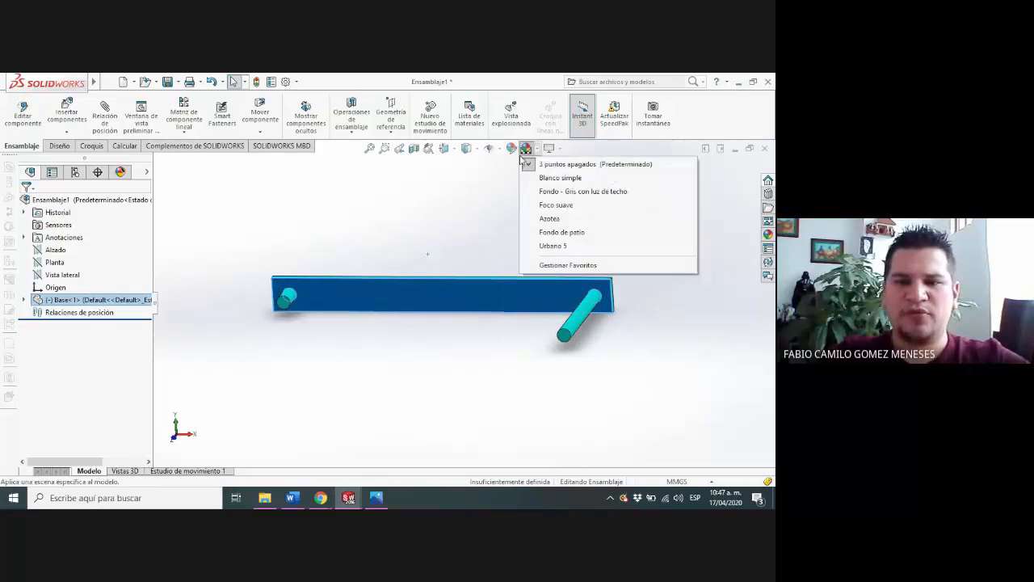
left_click(504, 164)
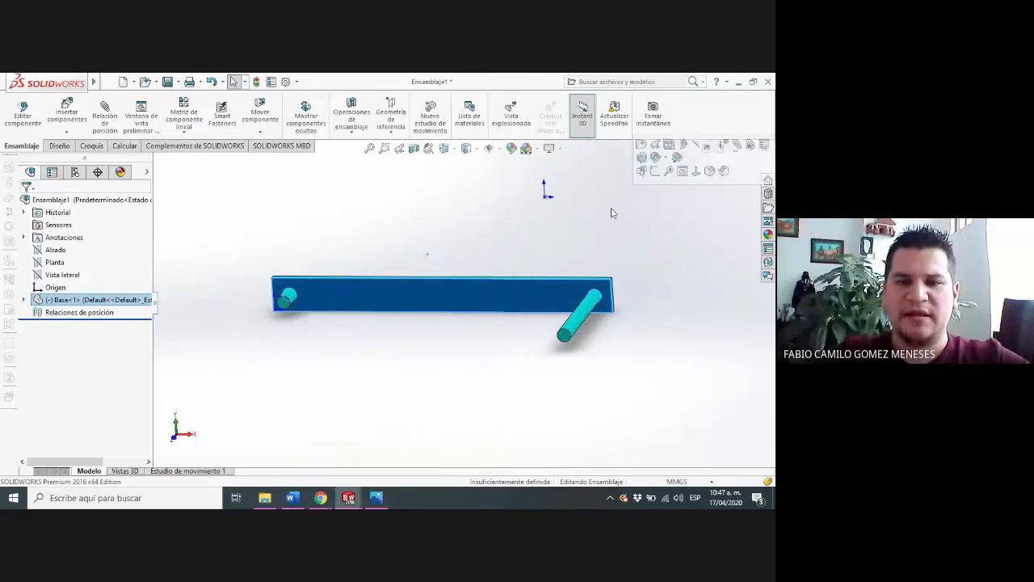
middle_click_drag(473, 254, 539, 270)
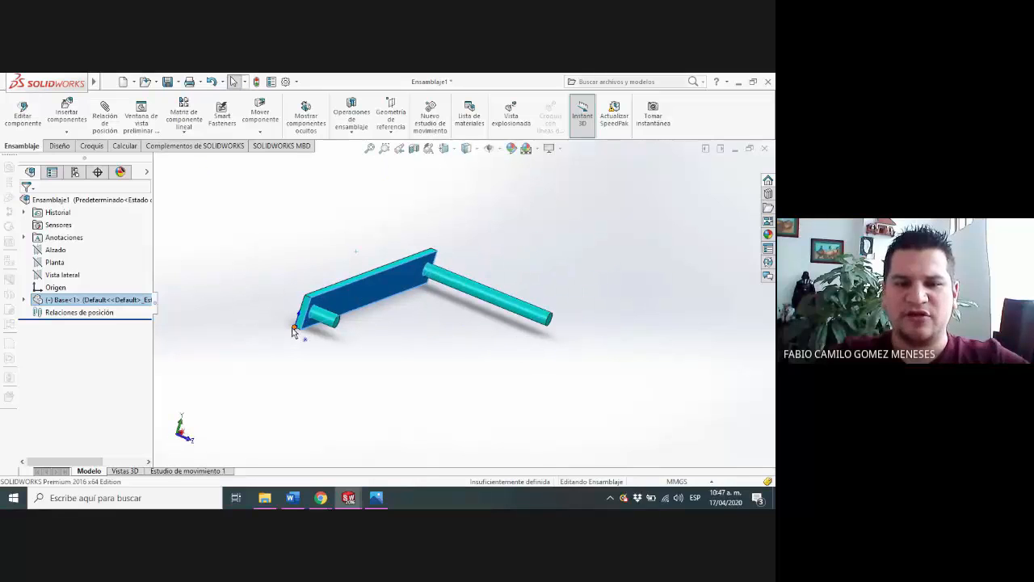
scroll(313, 335, "down", 5)
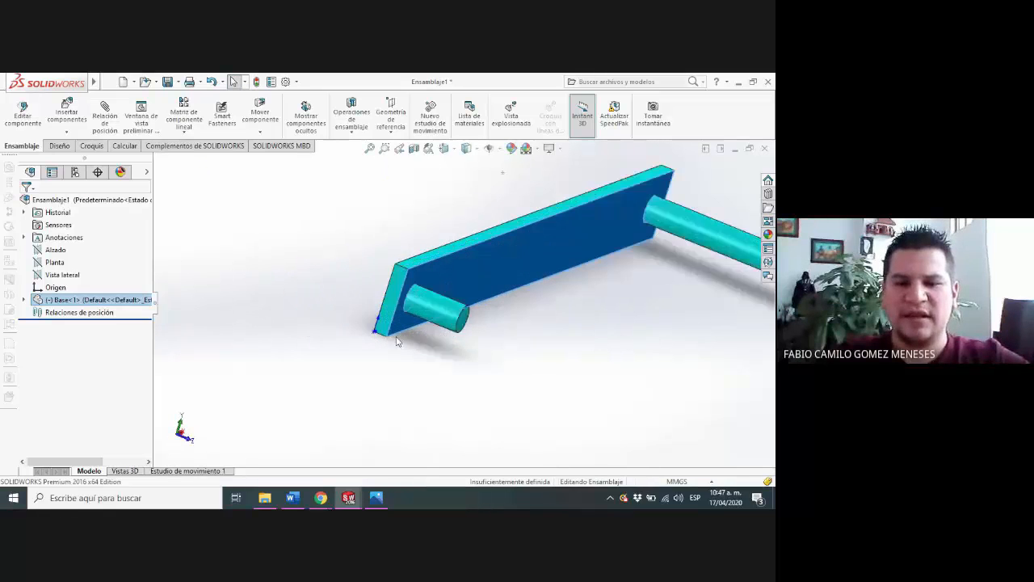
scroll(463, 253, "up", 8)
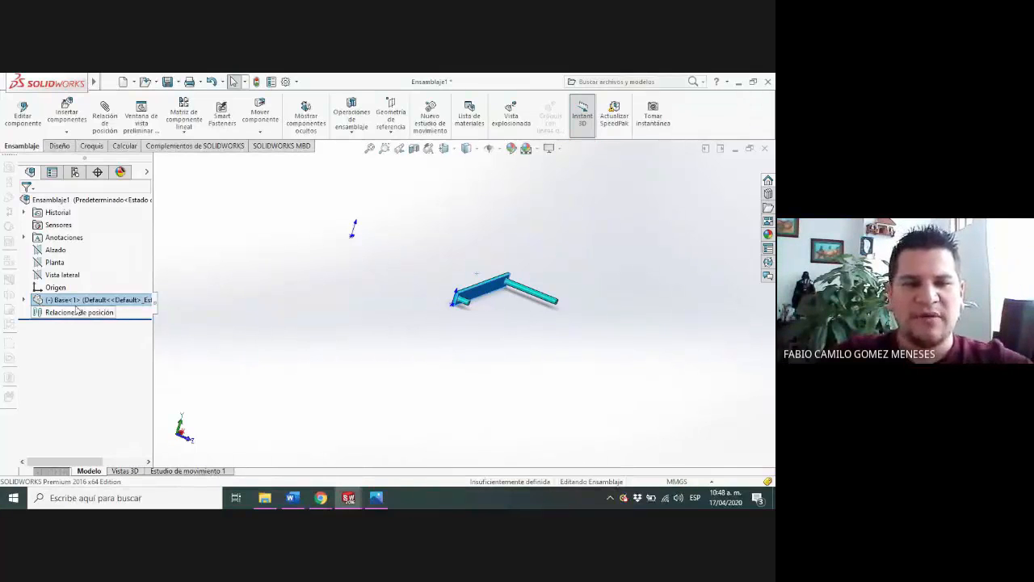
Add a coincident mate between the assembly origin point and the Base plate's lower corner vertex at its own origin
left_click(105, 117)
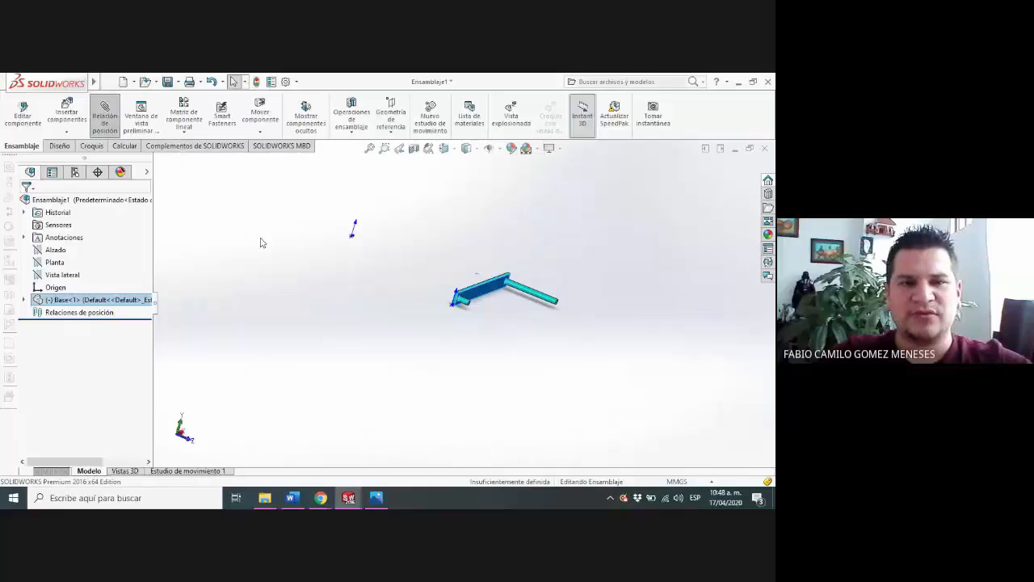
left_click(352, 238)
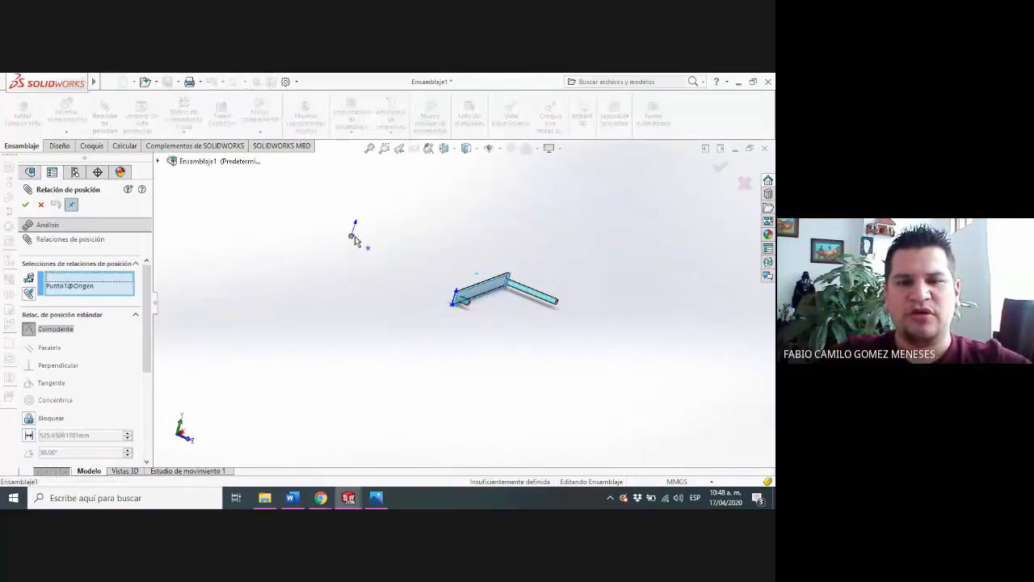
scroll(396, 252, "down", 2)
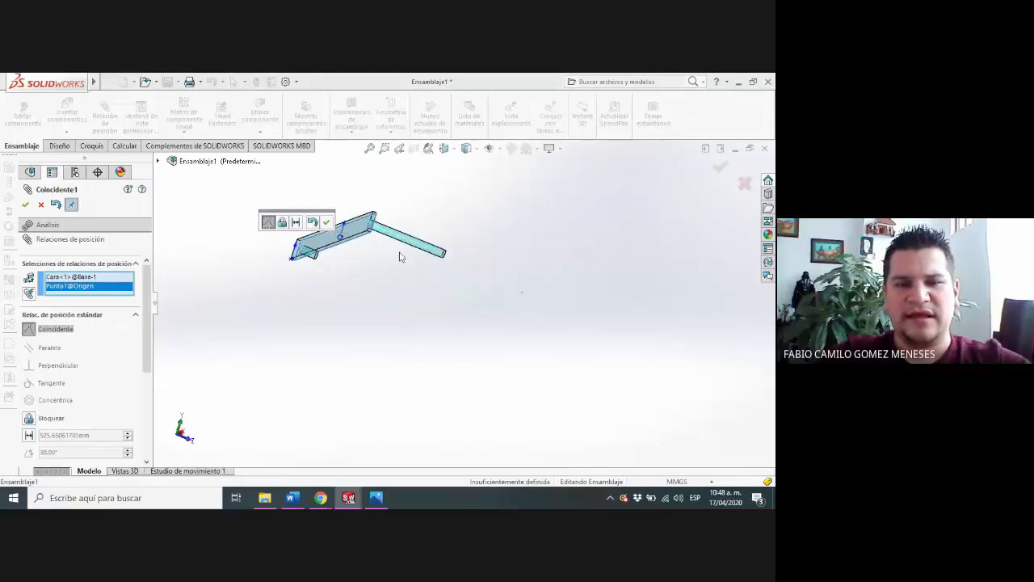
middle_click_drag(410, 271, 376, 240)
scroll(342, 263, "down", 3)
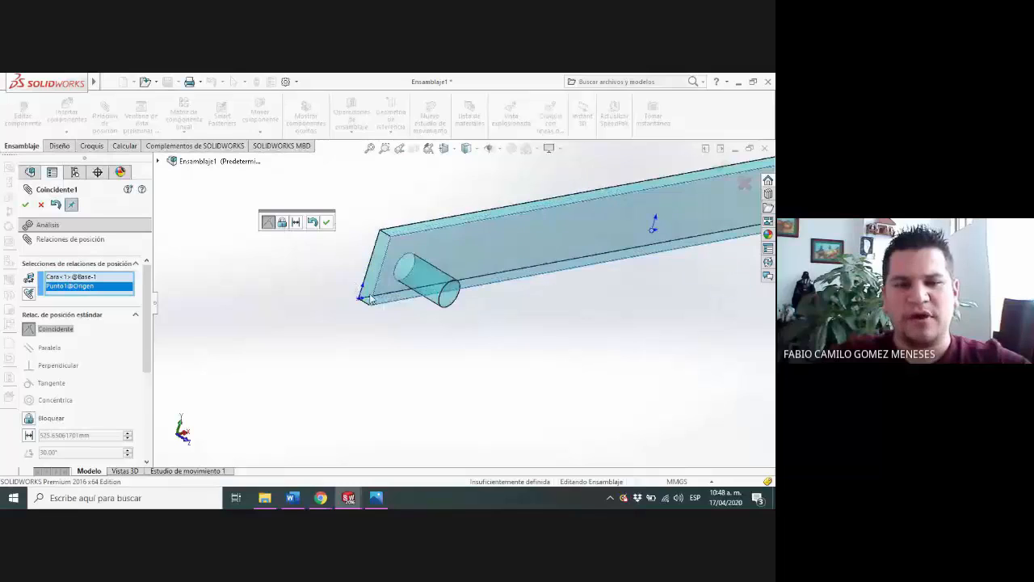
left_click(359, 300)
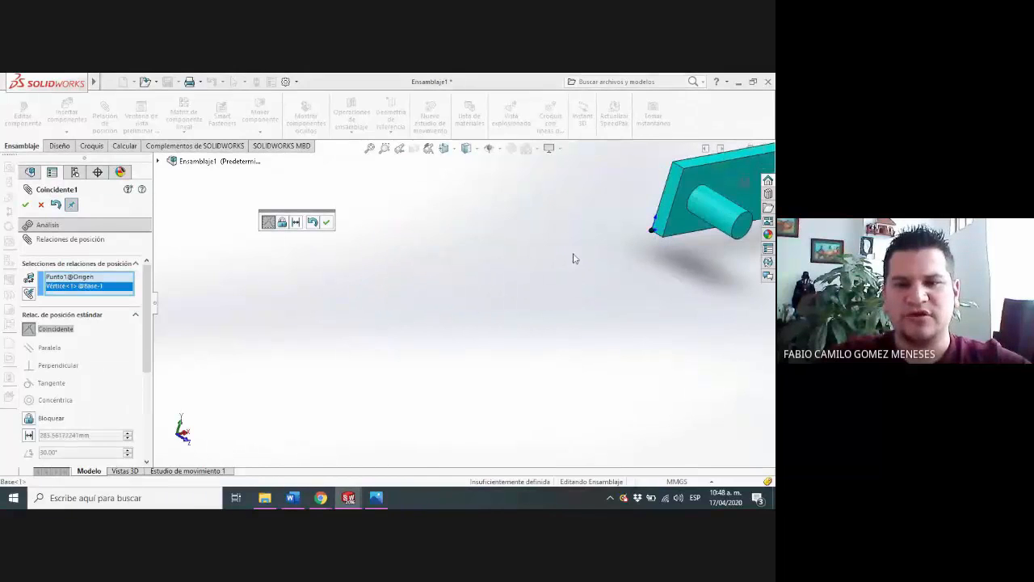
left_click(574, 253)
scroll(523, 287, "down", 2)
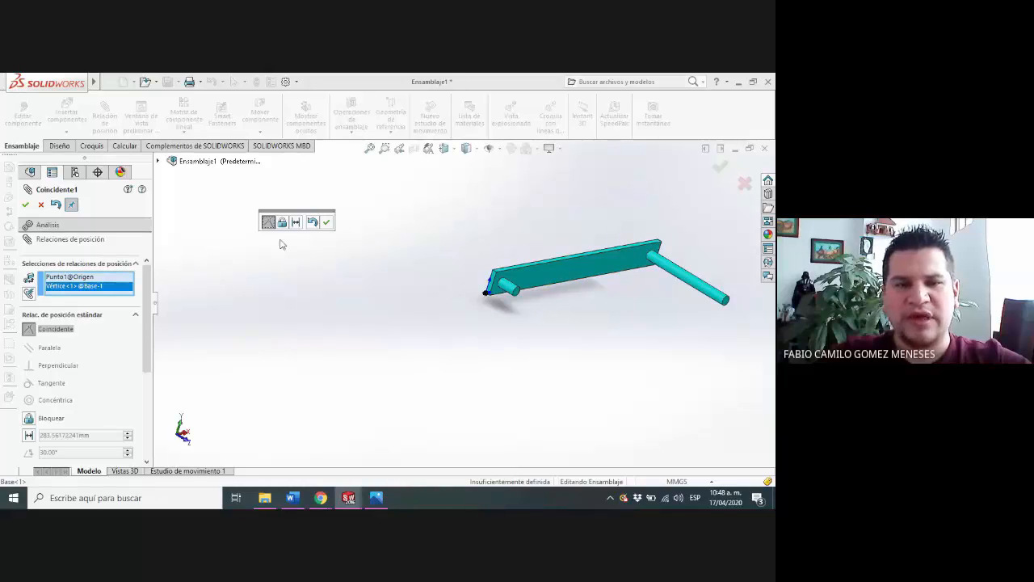
left_click(25, 205)
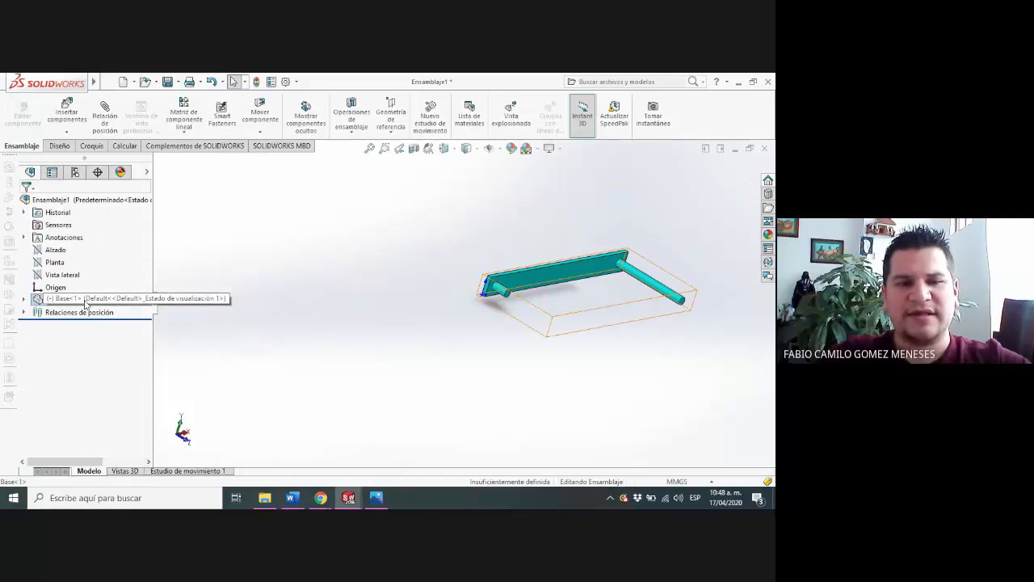
Fix the Base component in its mated position
right_click(85, 303)
left_click(113, 219)
middle_click_drag(504, 339, 460, 351)
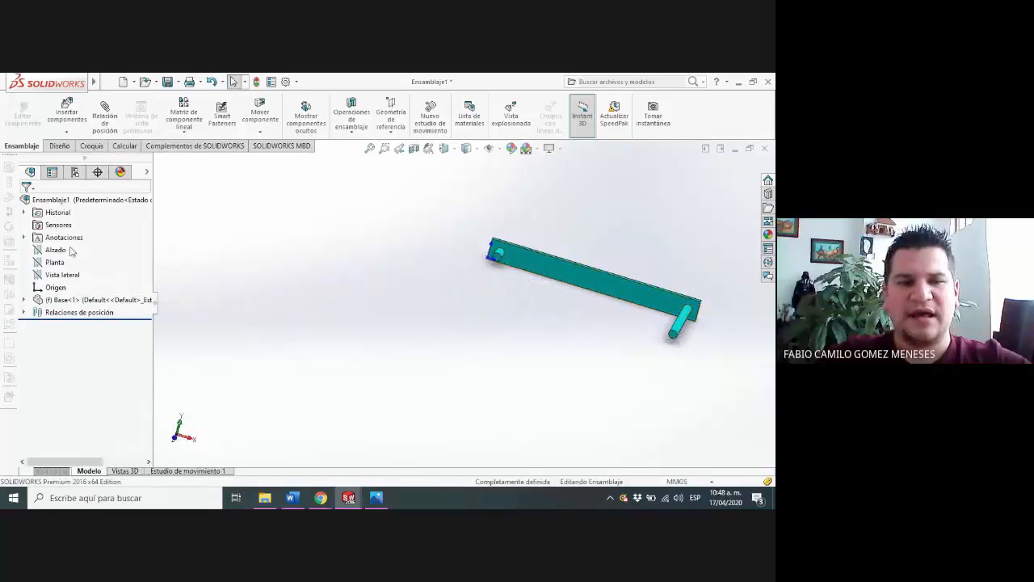
Check the Base's alignment by viewing it normal to the Vista lateral, Planta and Alzado planes, then in an angled view
right_click(62, 275)
left_click(108, 249)
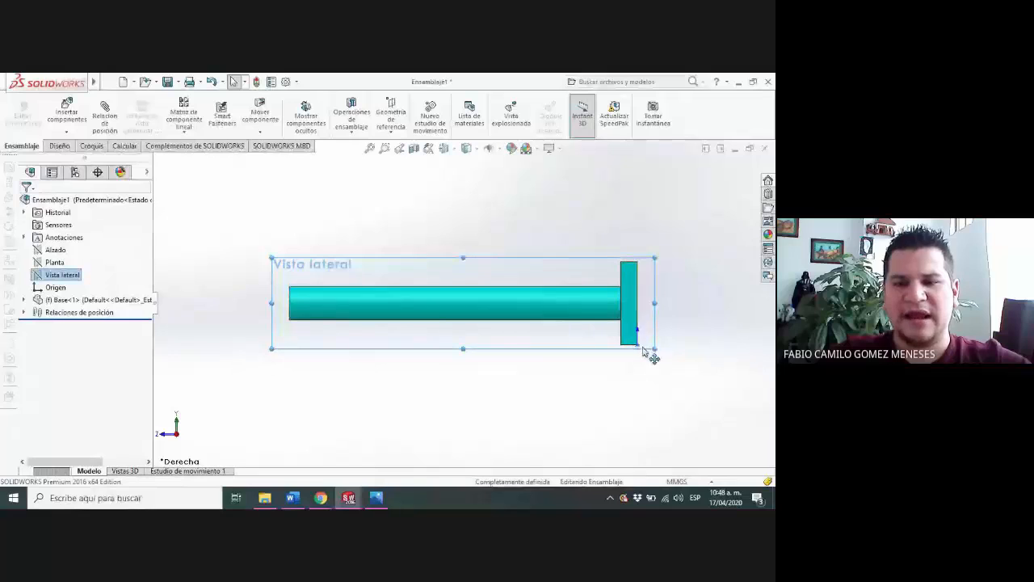
right_click(55, 262)
left_click(108, 236)
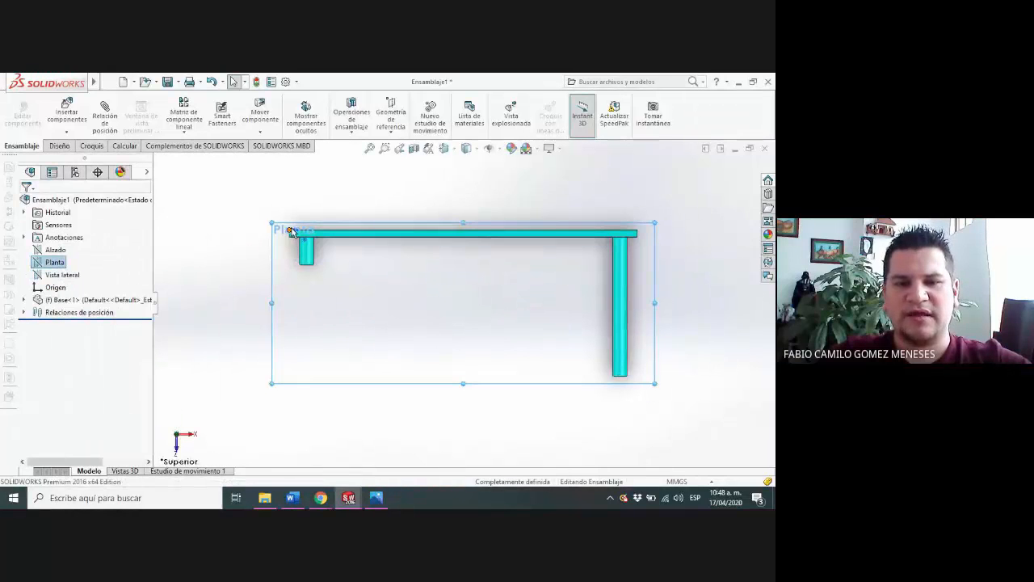
right_click(55, 249)
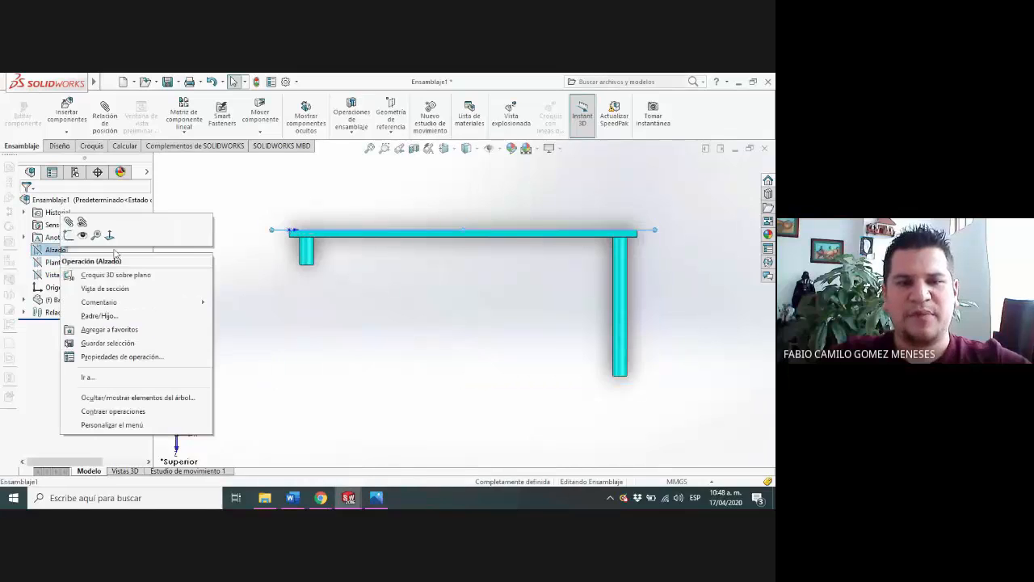
left_click(111, 228)
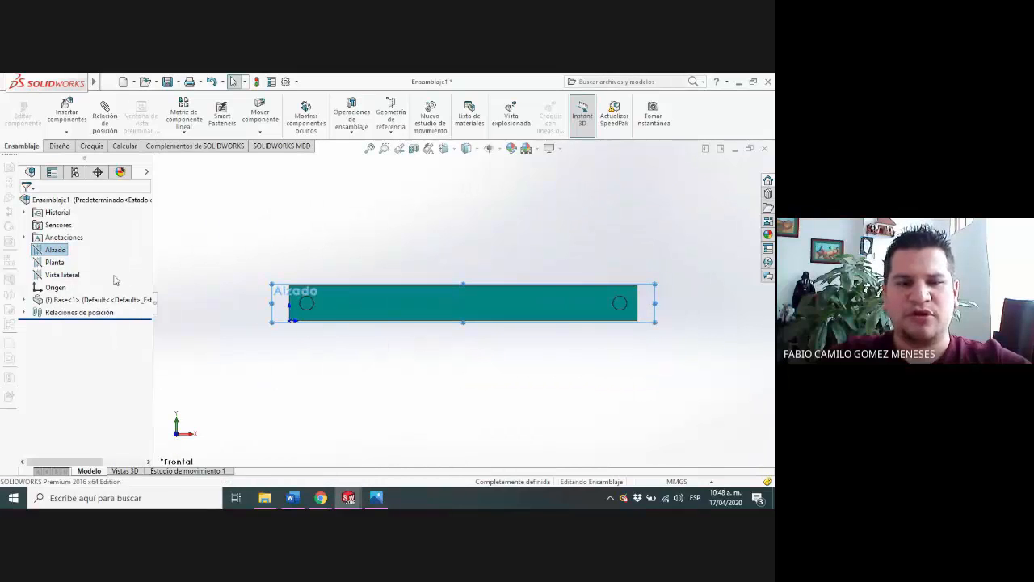
left_click(331, 239)
middle_click_drag(331, 240, 482, 321)
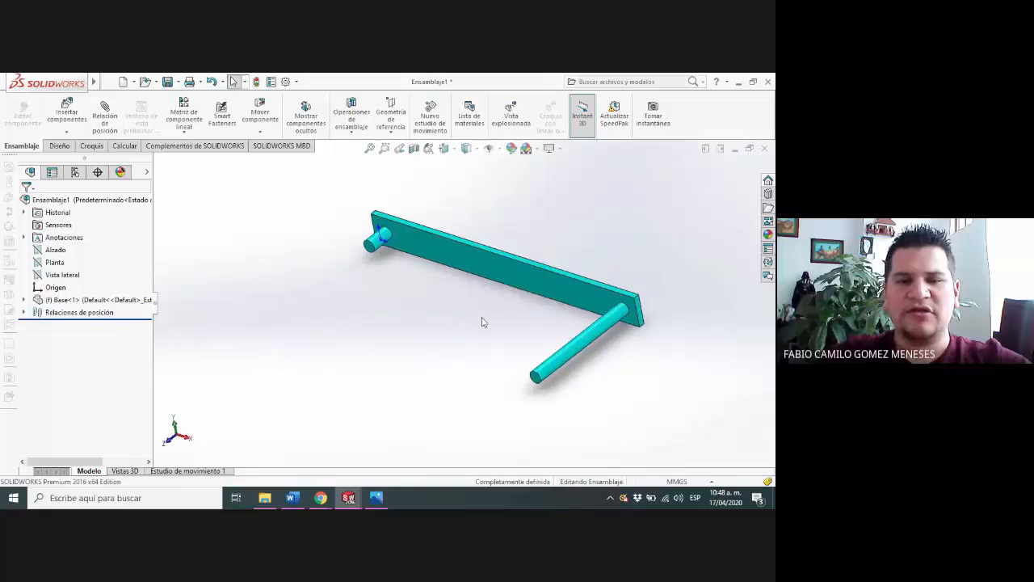
Insert the Connecting_Rod, Connector_Block and Wheel_component parts together and place them separately in front of the Base
scroll(485, 292, "up", 3)
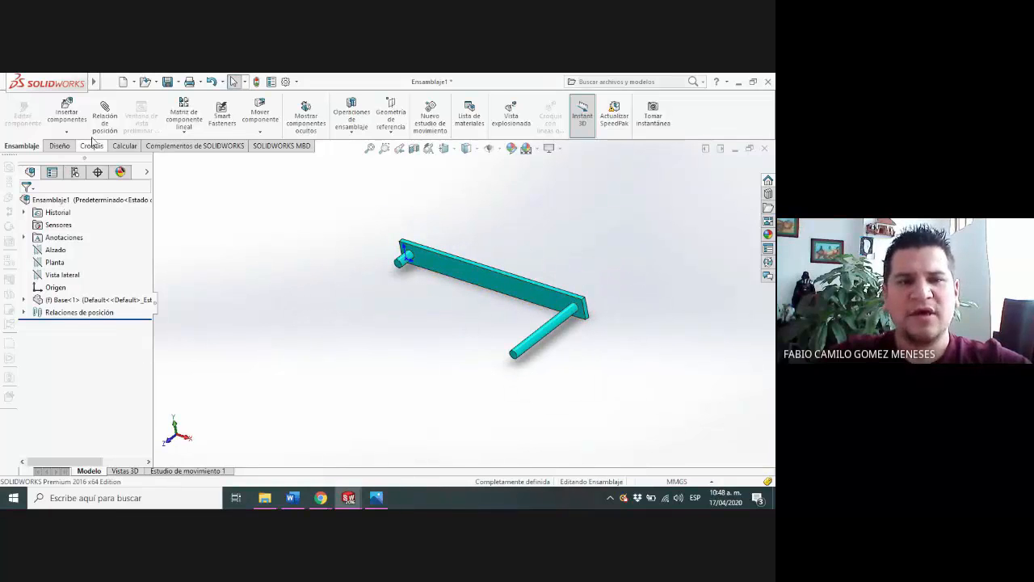
left_click(68, 129)
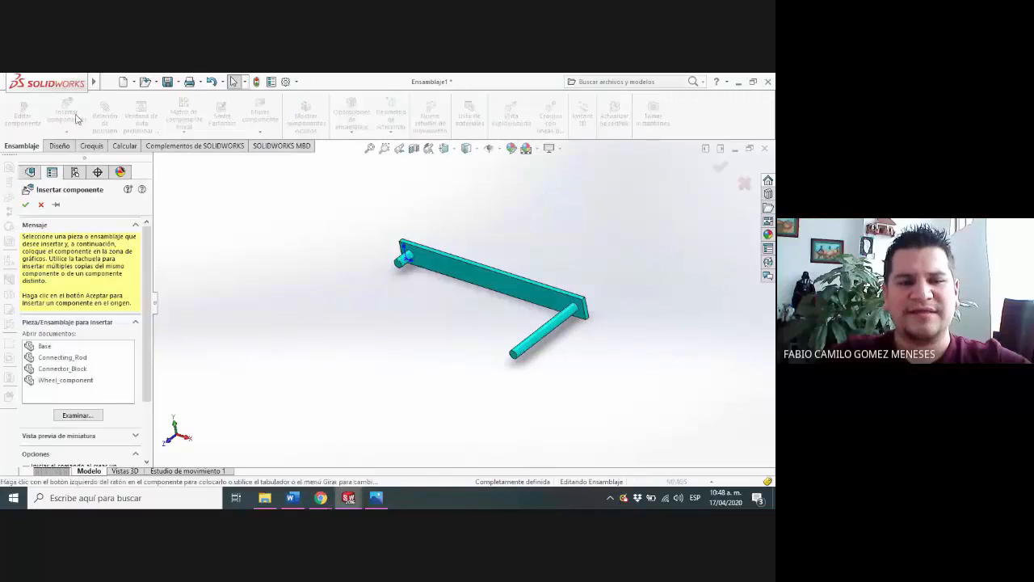
left_click(68, 358)
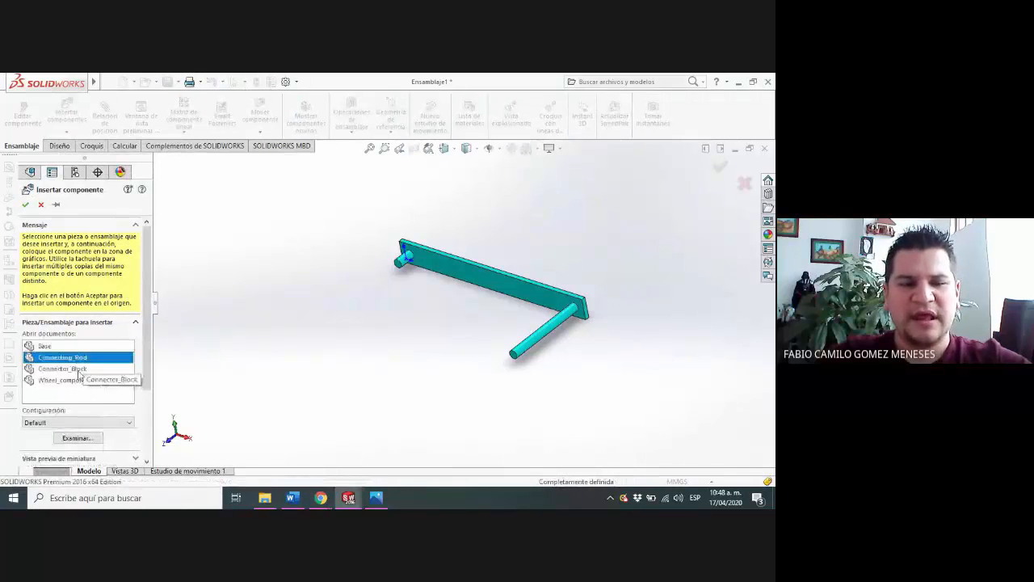
left_click(82, 369, "ctrl")
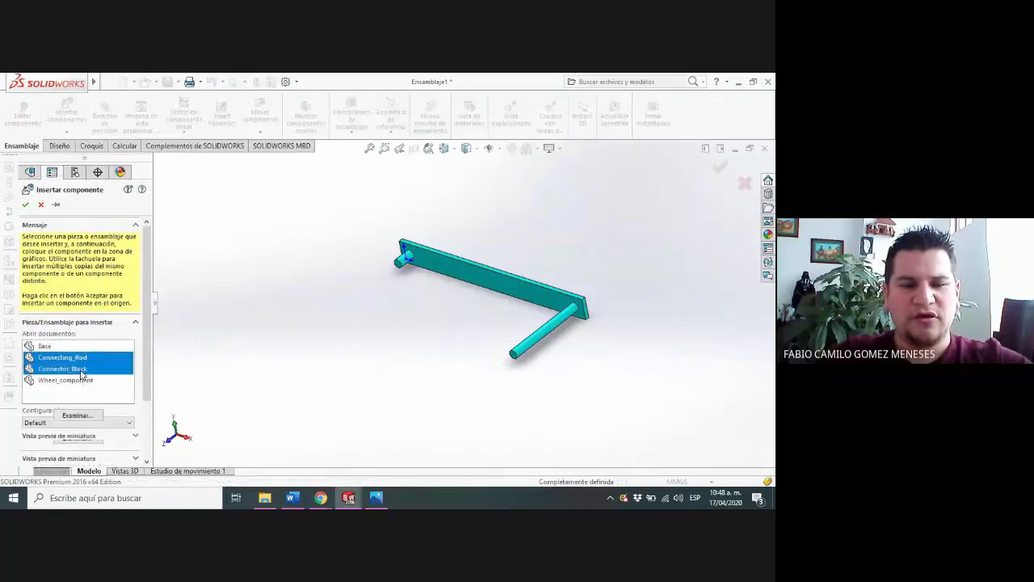
left_click(89, 380, "ctrl")
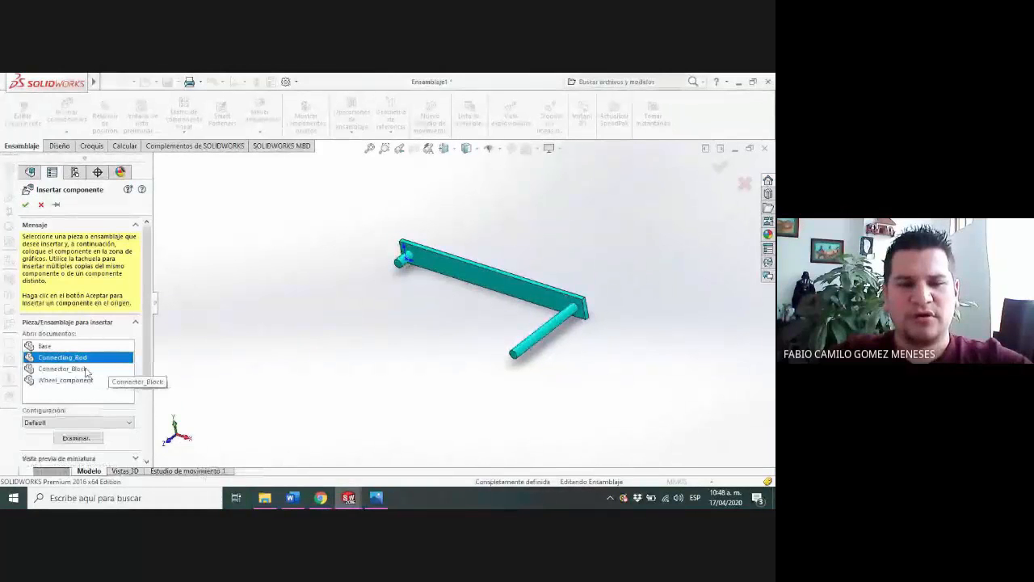
left_click(82, 371)
left_click(85, 380, "ctrl")
left_click(105, 357, "ctrl")
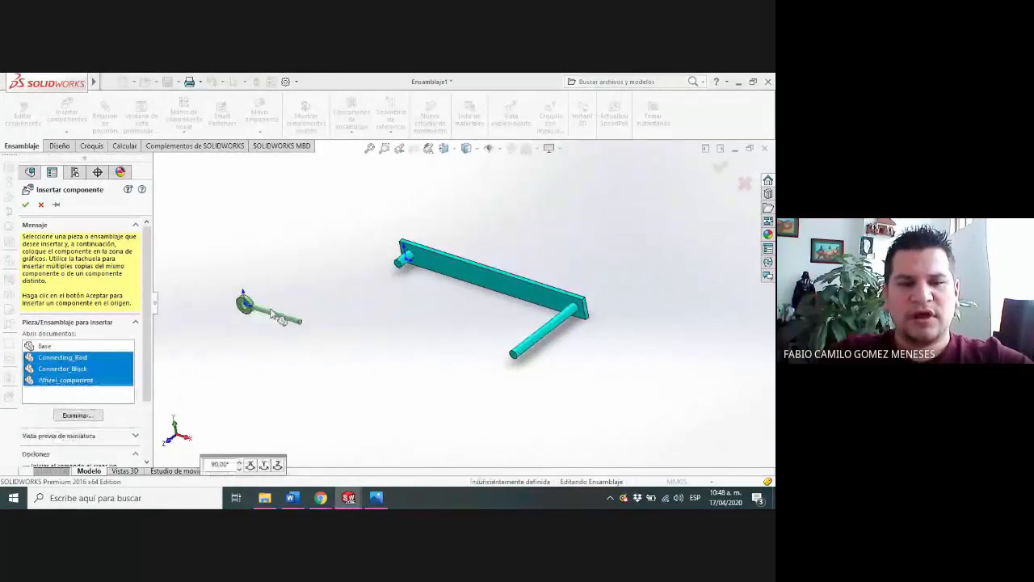
left_click(354, 296)
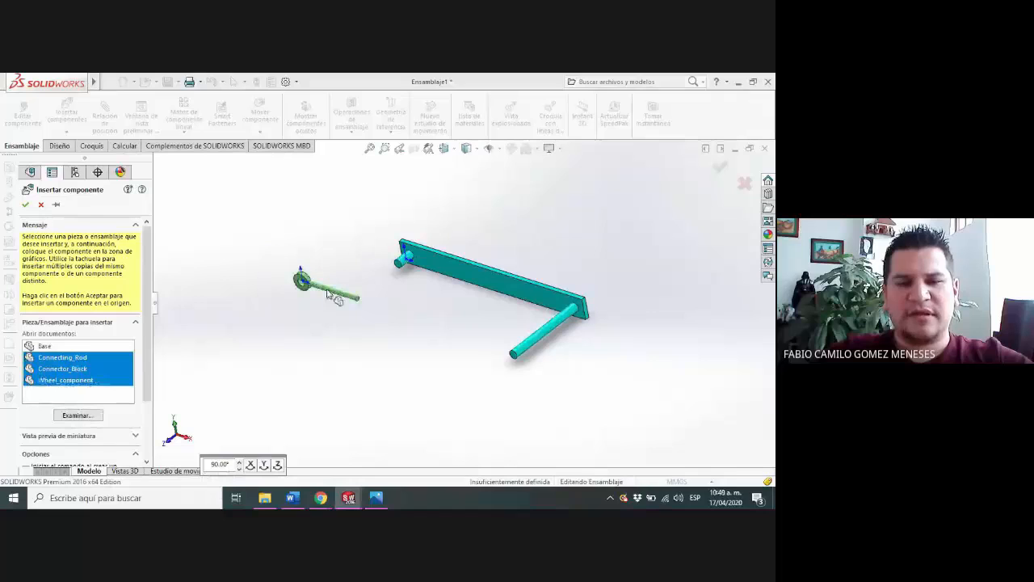
left_click(351, 368)
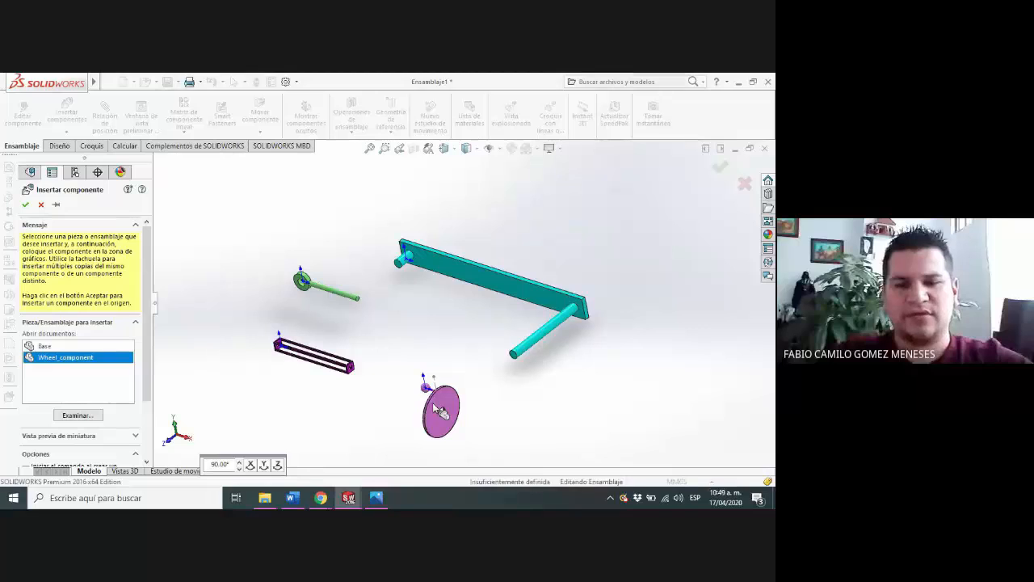
left_click(440, 411)
Rotate the Wheel_component freely in space so the disc face carrying the ball pin points toward the front
middle_click_drag(493, 396, 517, 408)
scroll(517, 409, "up", 2)
scroll(491, 376, "down", 2)
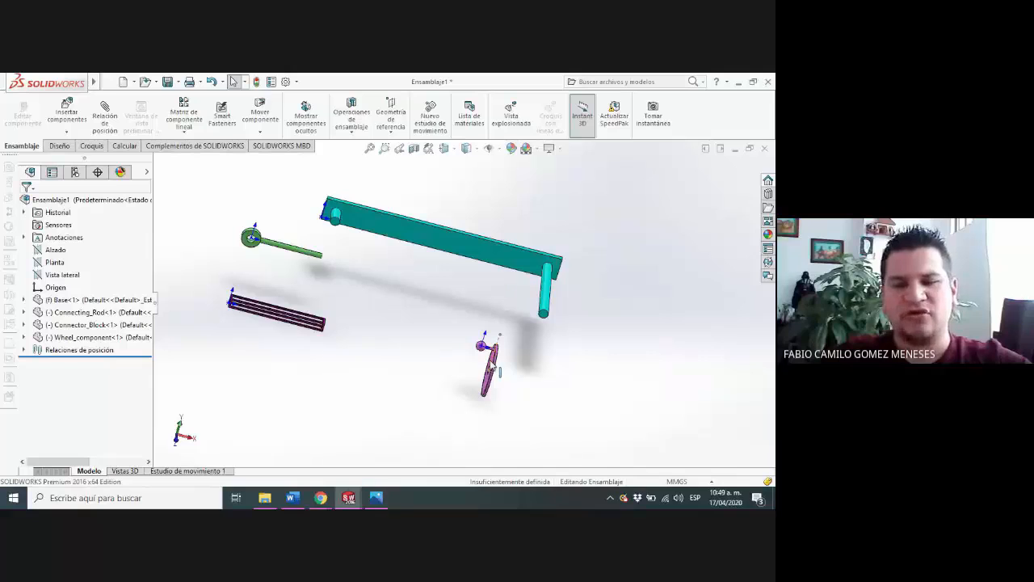
left_click_drag(491, 365, 503, 372)
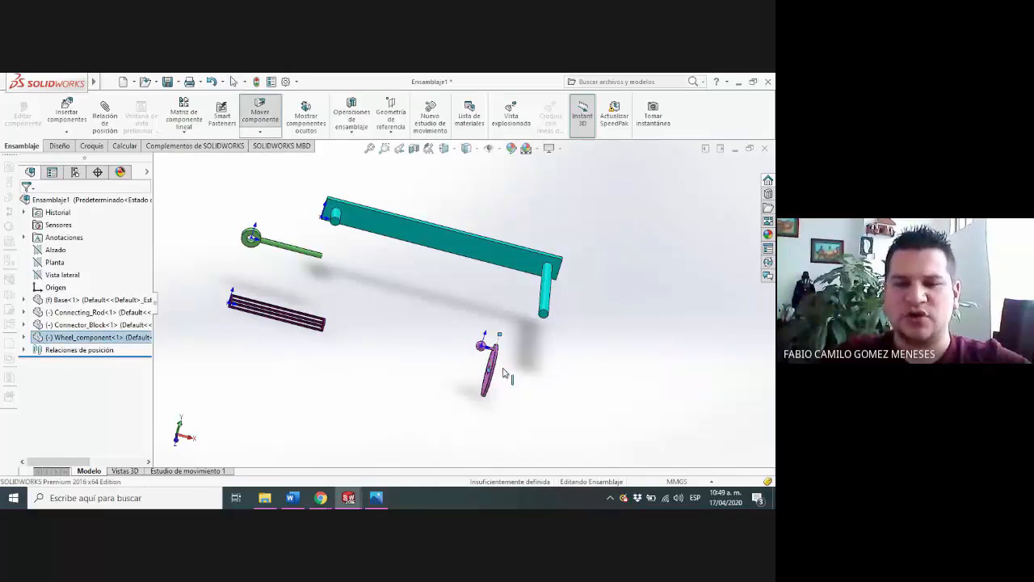
right_click_drag(489, 371, 552, 372)
scroll(552, 371, "down", 2)
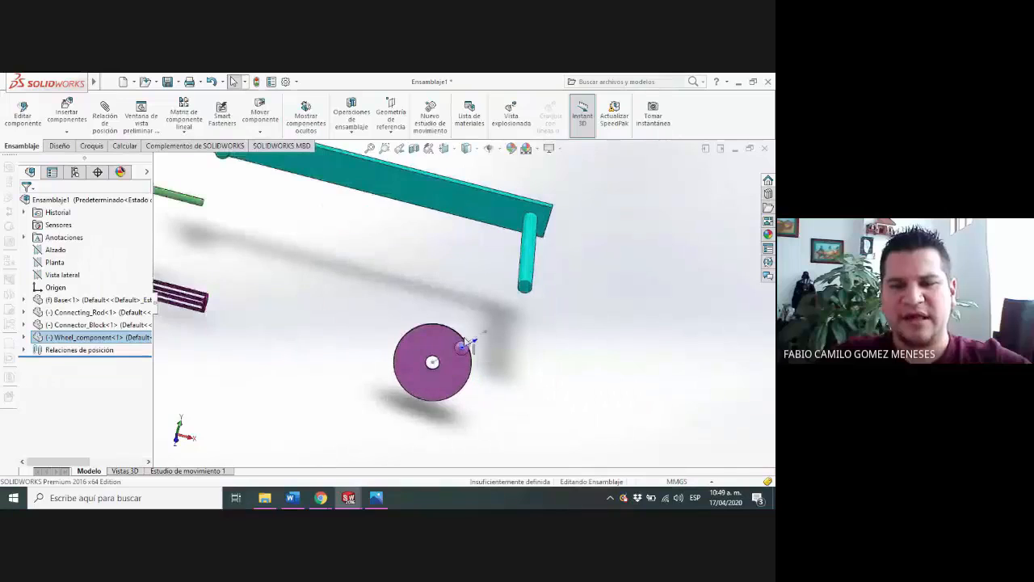
middle_click_drag(551, 354, 484, 356)
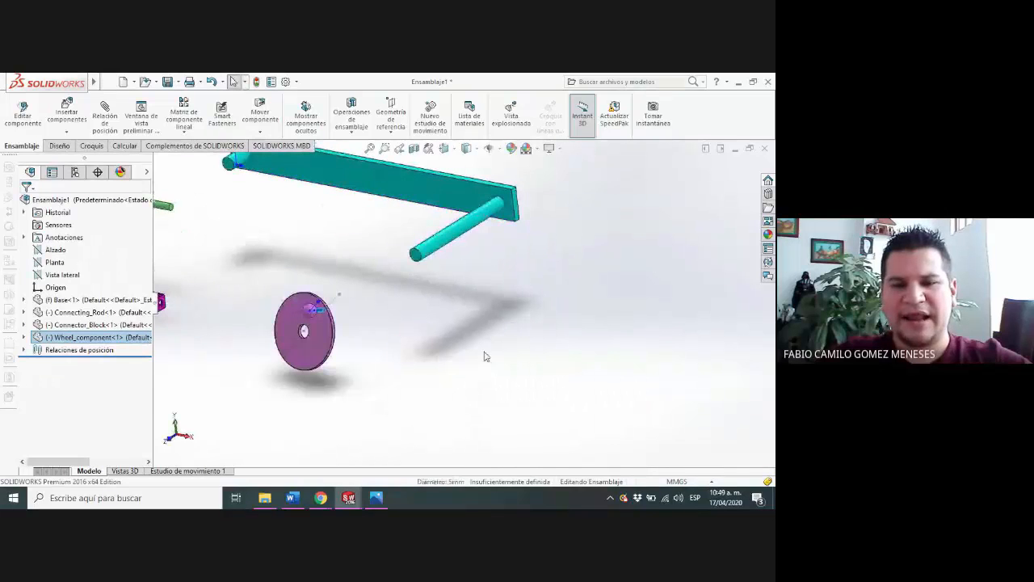
Add a parallel mate between the Wheel_component's front disc face and the end face of the Base's long shaft
left_click(284, 311)
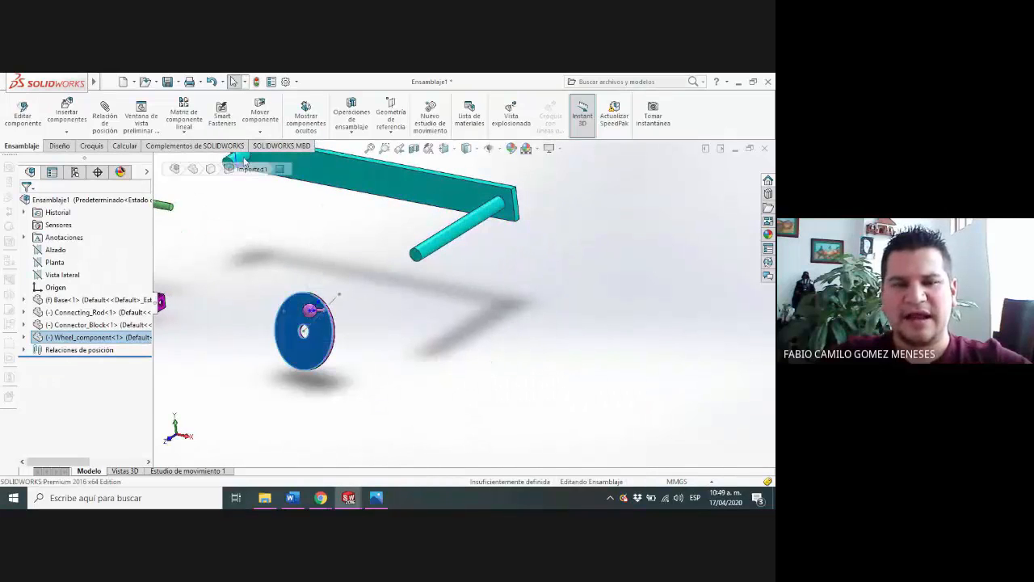
left_click(102, 116)
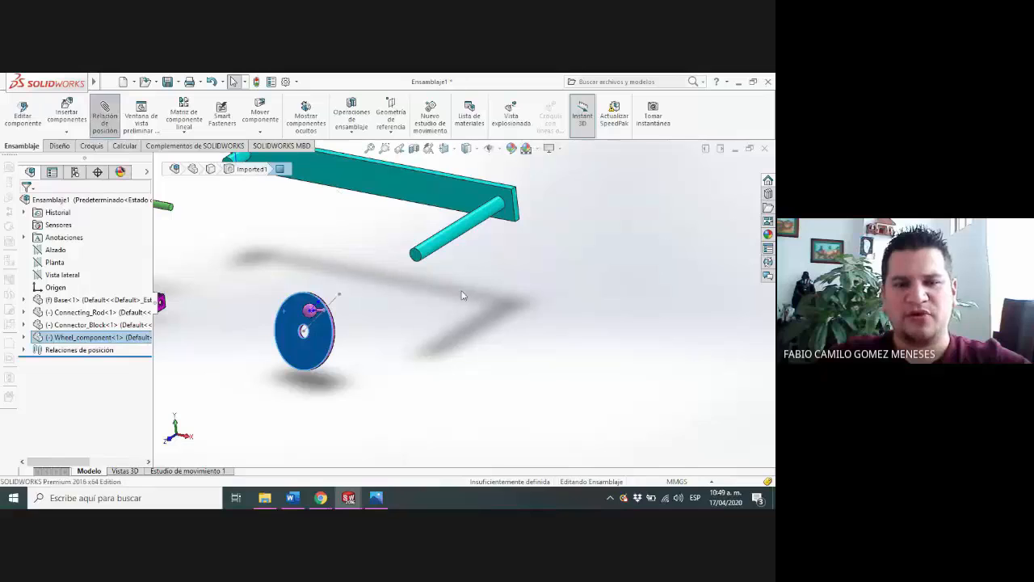
left_click(419, 258)
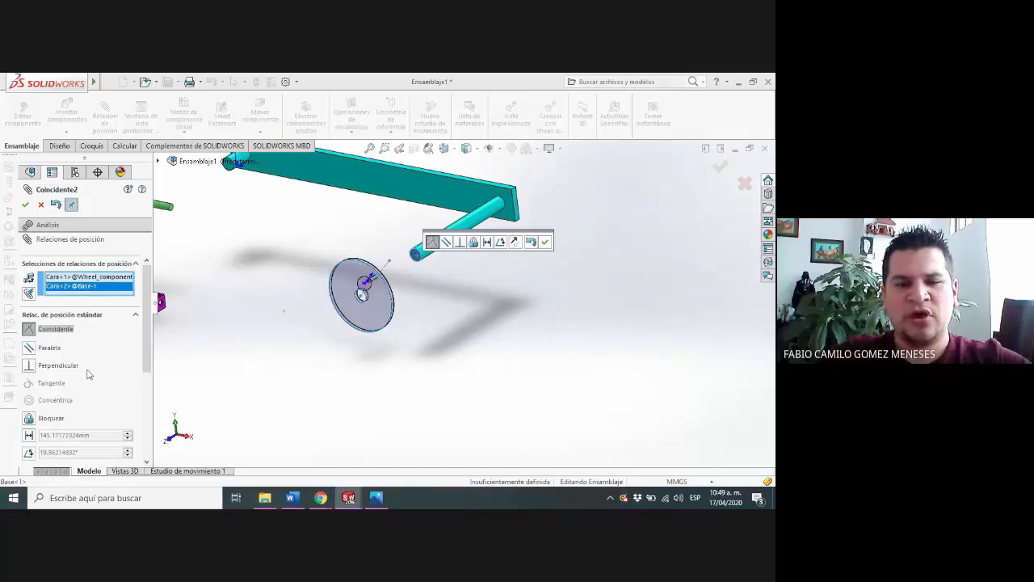
middle_click_drag(357, 373, 379, 368)
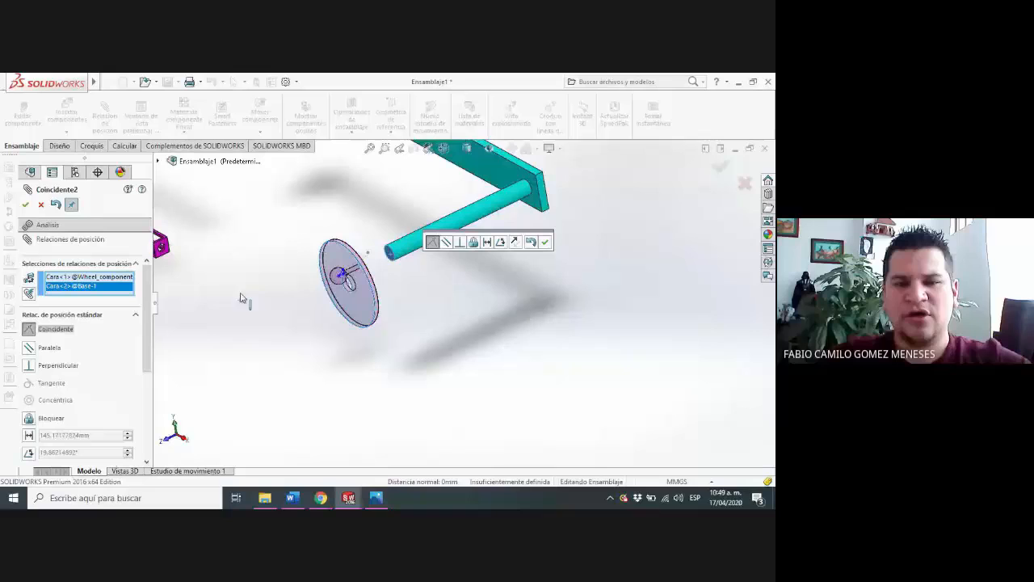
left_click(33, 348)
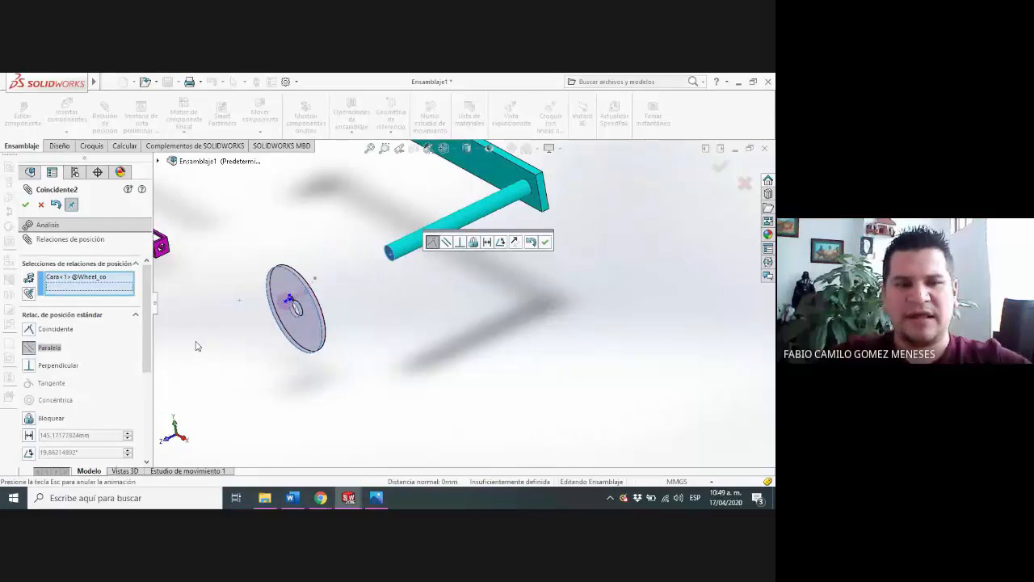
key("Return")
middle_click_drag(328, 346, 330, 321)
left_click_drag(277, 307, 339, 274)
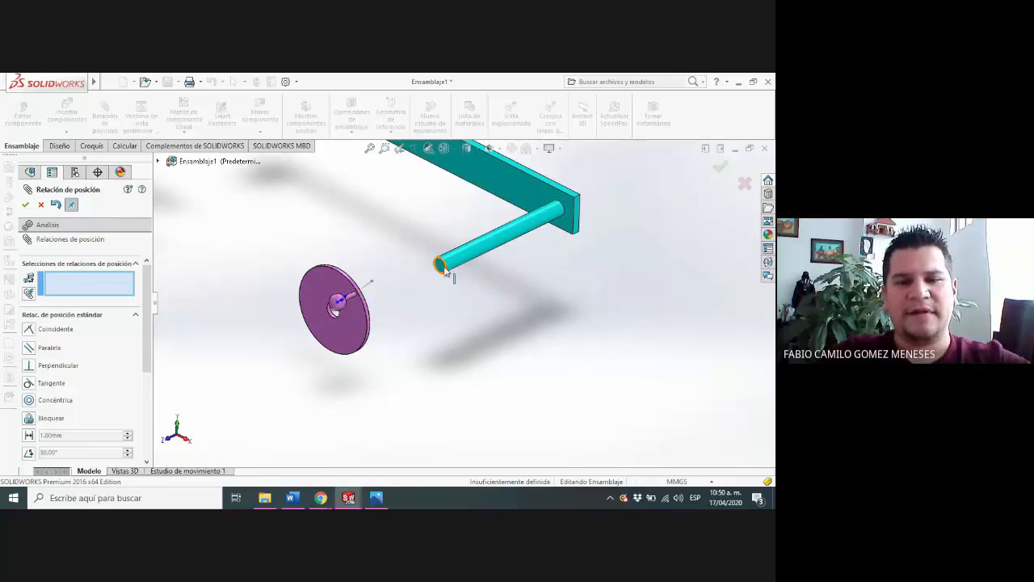
Add a concentric mate between the cylindrical face of the Base's long shaft and the Wheel_component's centre hole
scroll(446, 271, "up", 2)
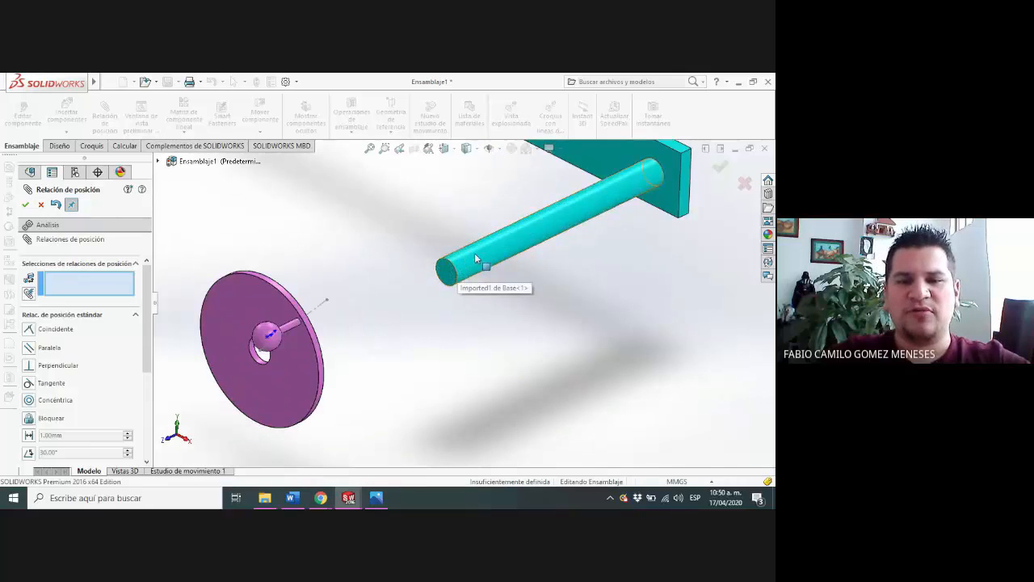
left_click(475, 257)
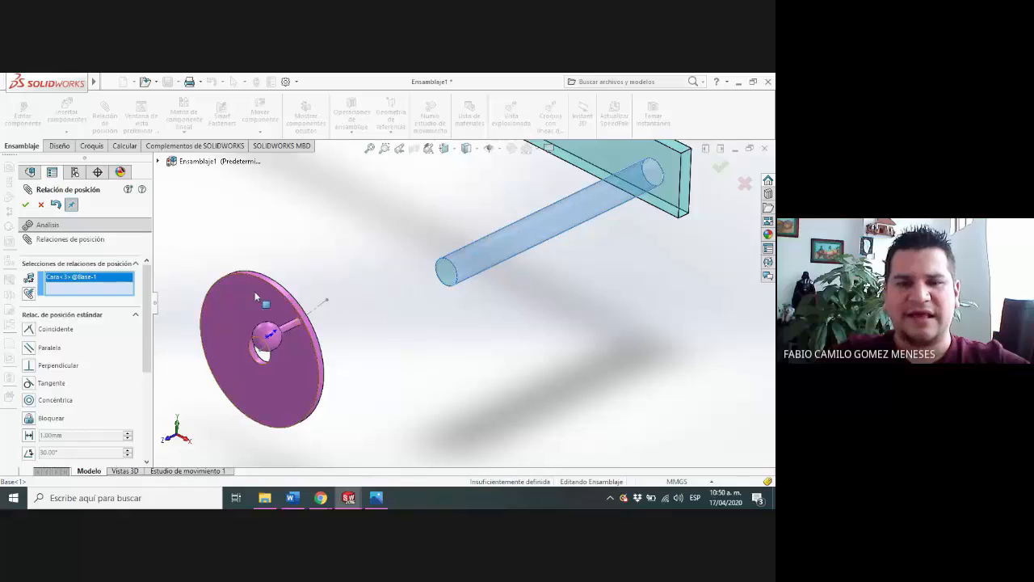
scroll(274, 344, "up", 3)
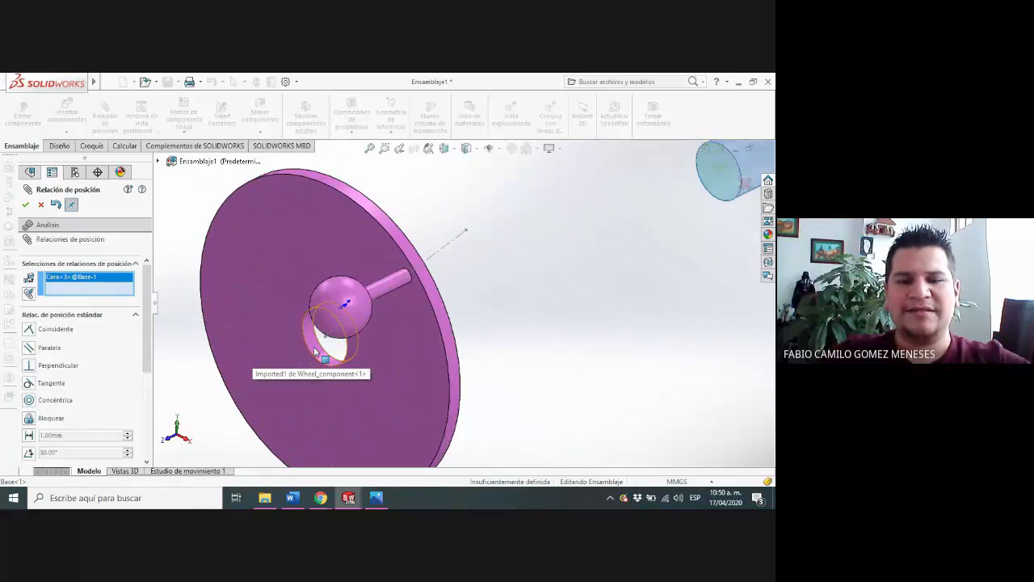
left_click(315, 351)
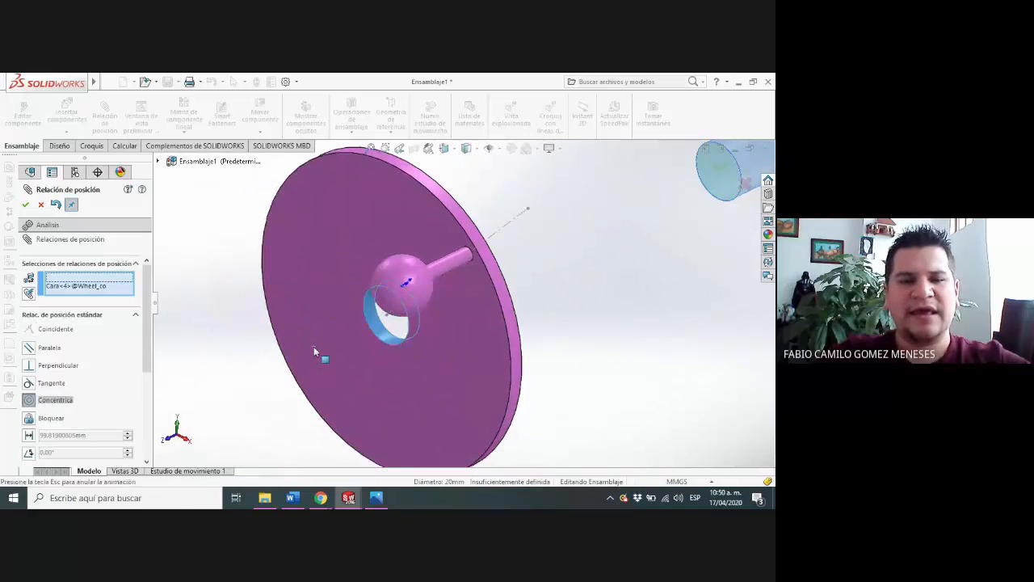
left_click(29, 205)
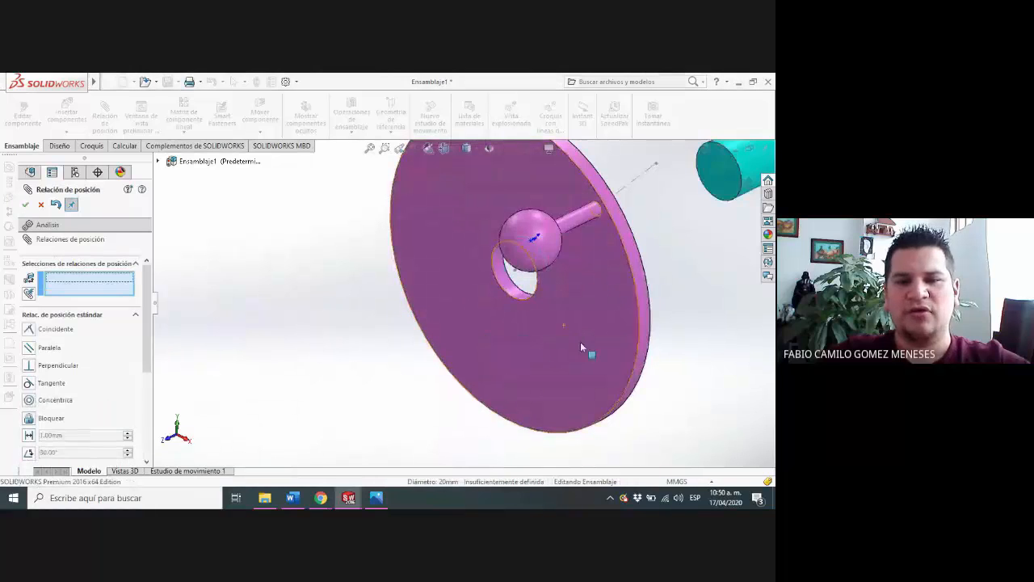
Test the Wheel_component's remaining freedom by spinning it and sliding it along the long shaft's axis
scroll(667, 321, "down", 3)
middle_click_drag(670, 321, 474, 305)
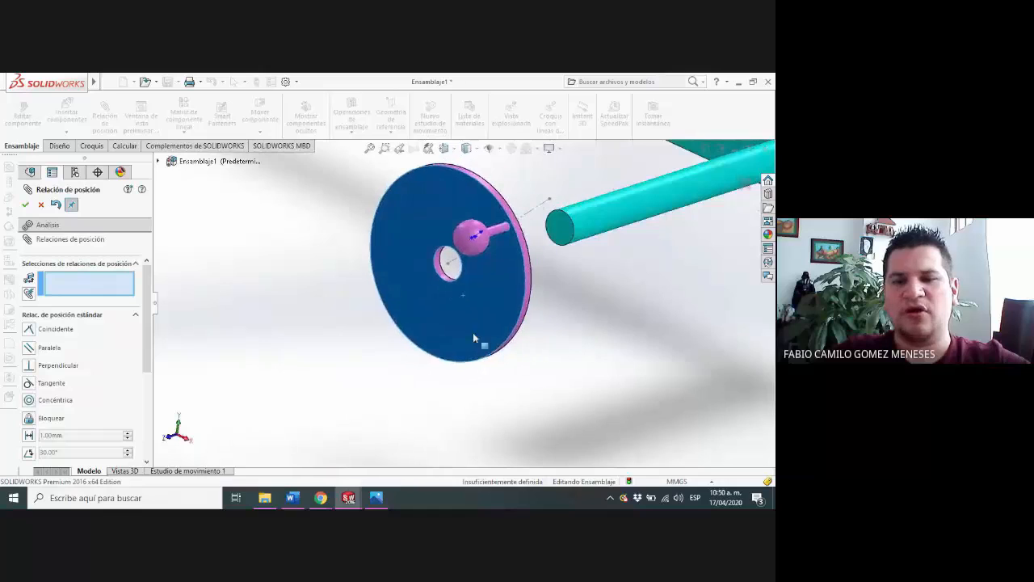
left_click_drag(473, 332, 437, 191)
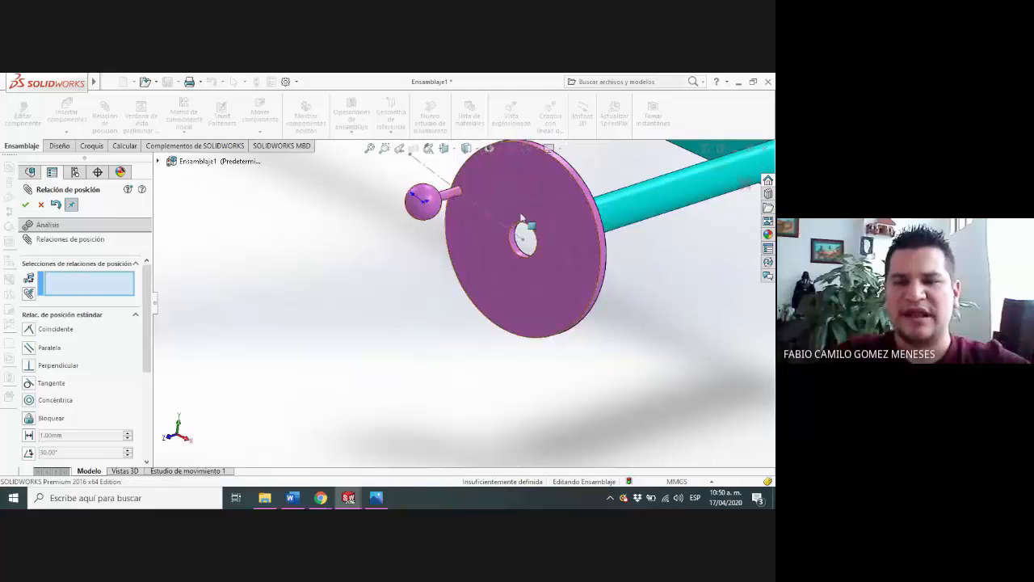
left_click_drag(537, 204, 404, 265)
Add a coincident mate between the front edge of the Wheel_component's centre hole and the end edge of the Base's long shaft
scroll(517, 272, "down", 3)
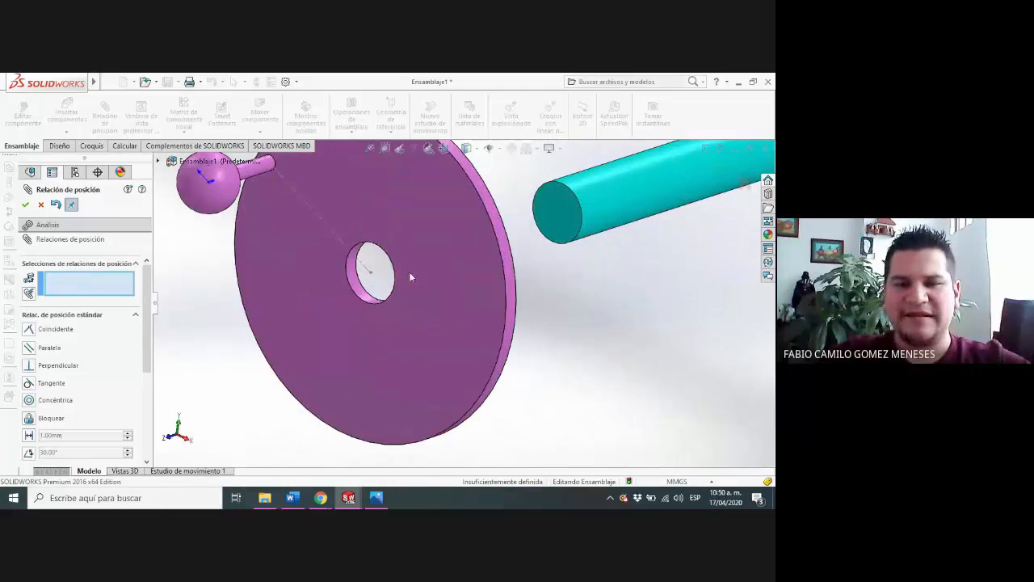
left_click(373, 247)
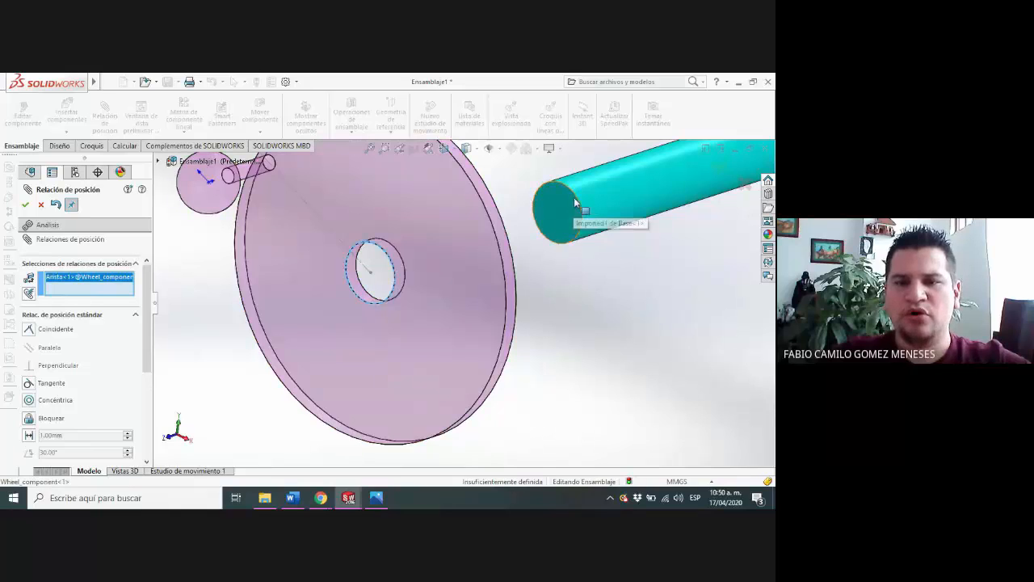
left_click(574, 197)
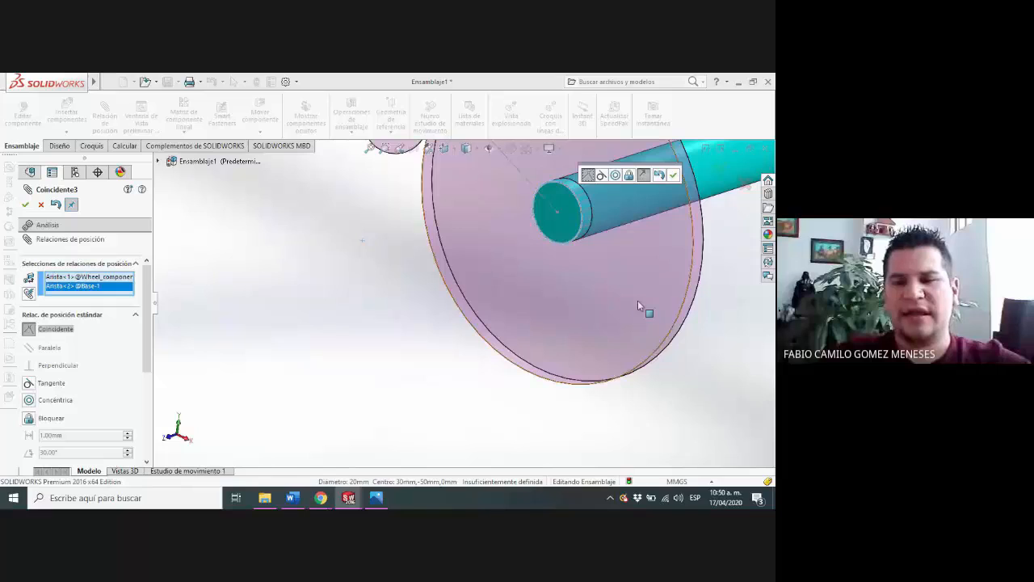
middle_click_drag(637, 300, 557, 232)
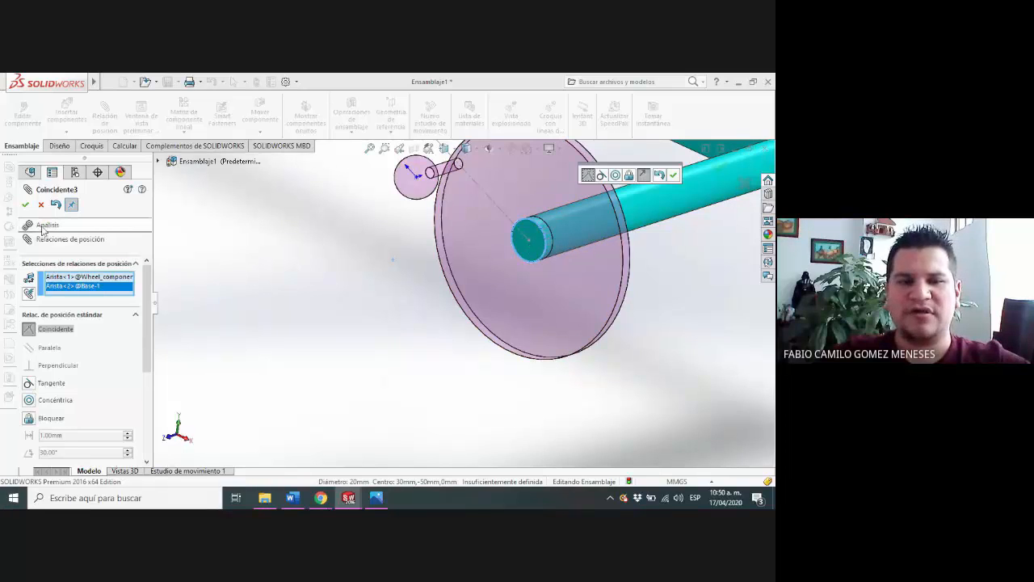
left_click(25, 205)
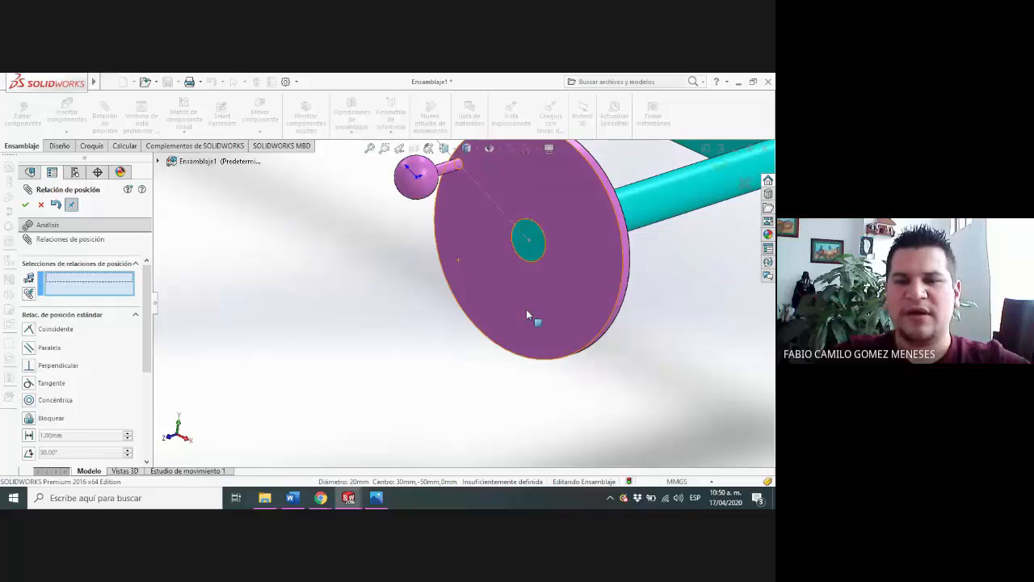
Spin the mated Wheel_component about the long shaft to check its motion, and leave the mate command
scroll(526, 308, "up", 3)
left_click_drag(527, 308, 445, 300)
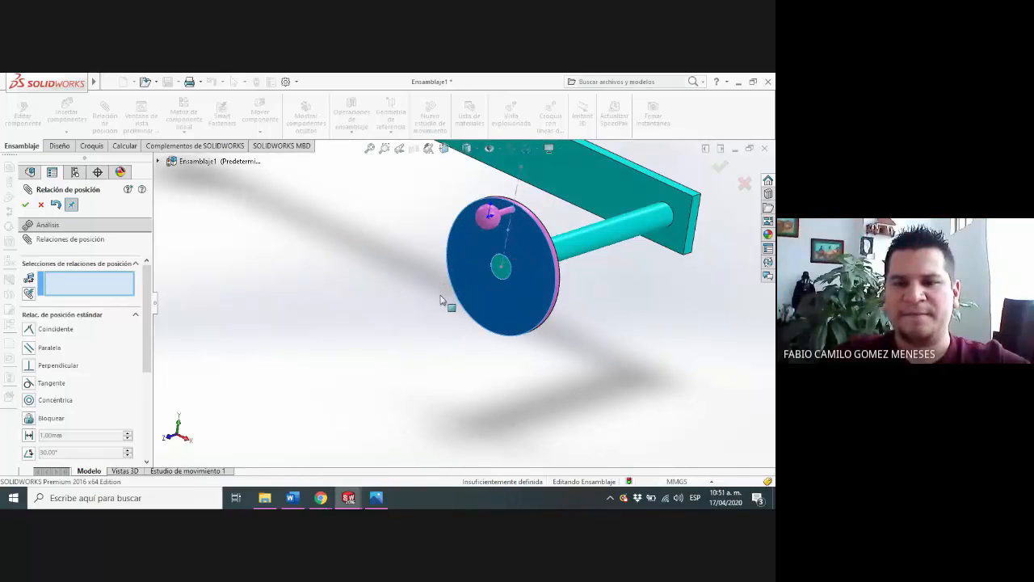
left_click(503, 218)
middle_click_drag(463, 272, 526, 345)
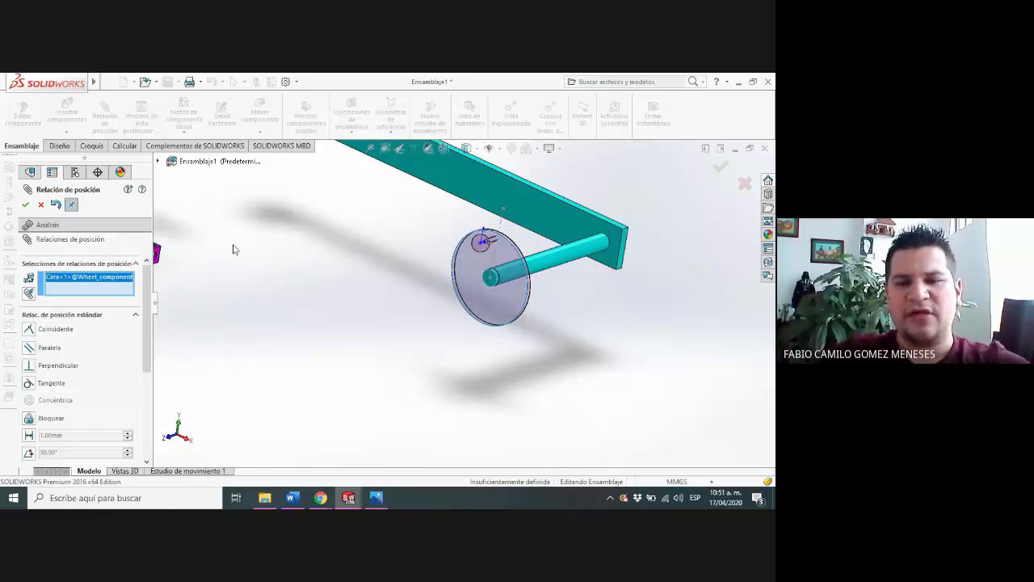
left_click(41, 204)
Copy the Wheel_component within the assembly and place the second wheel beside the Base's short shaft
scroll(352, 279, "up", 2)
scroll(361, 287, "up", 2)
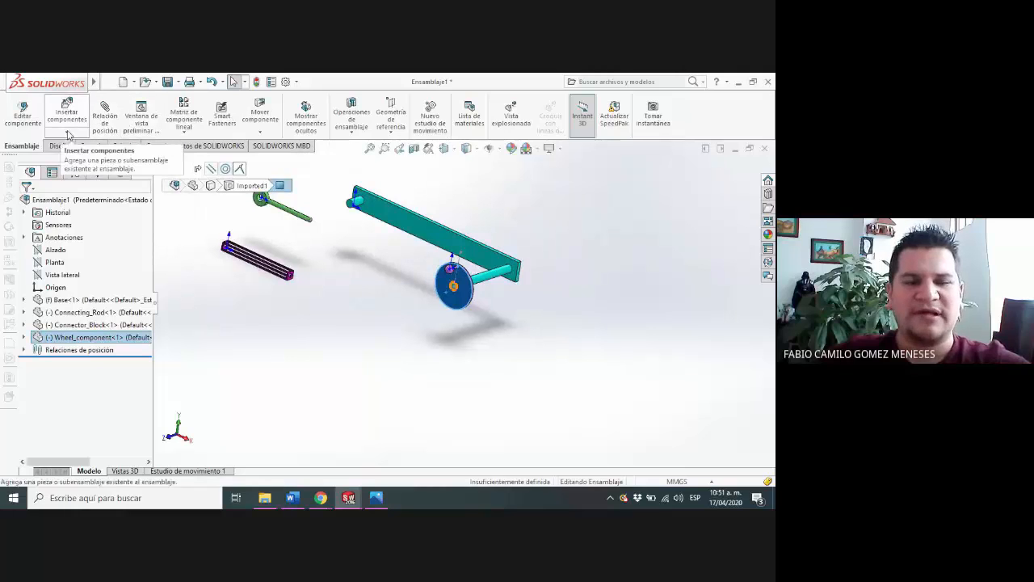
left_click(473, 327)
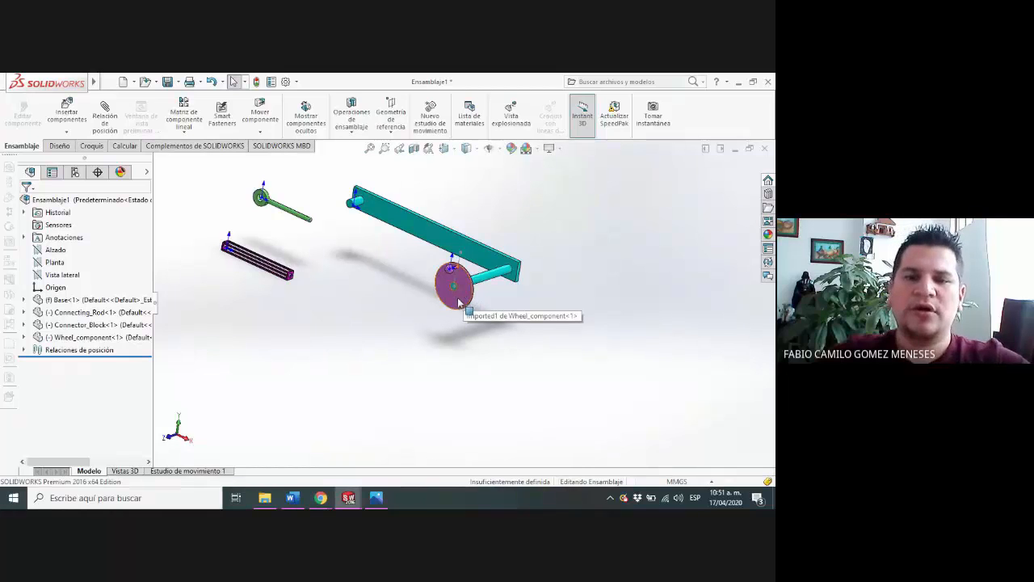
left_click(457, 302)
left_click_drag(452, 299, 360, 239, "ctrl")
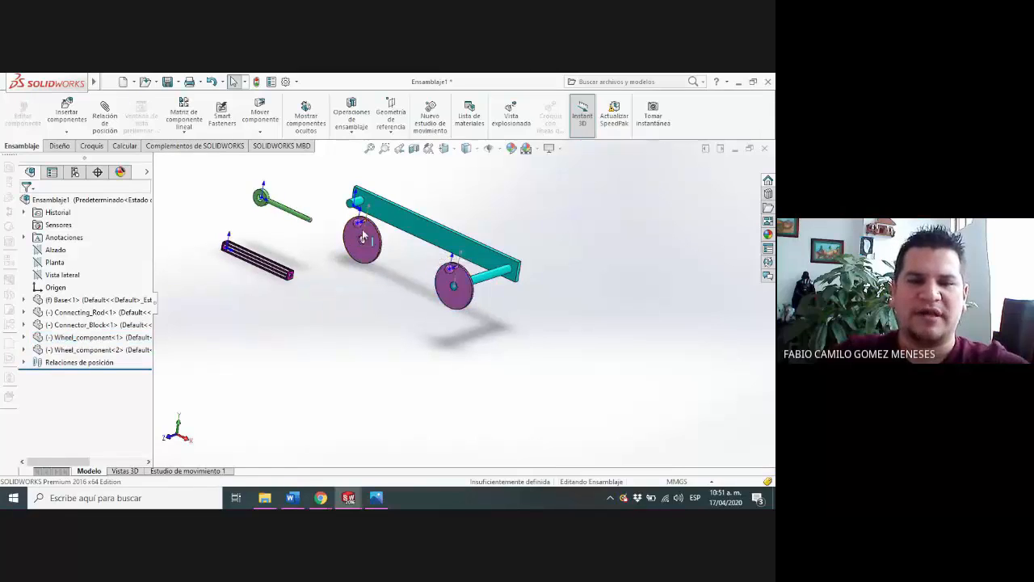
Add a concentric mate between the second Wheel_component's centre hole and the Base's short shaft
scroll(432, 296, "down", 6)
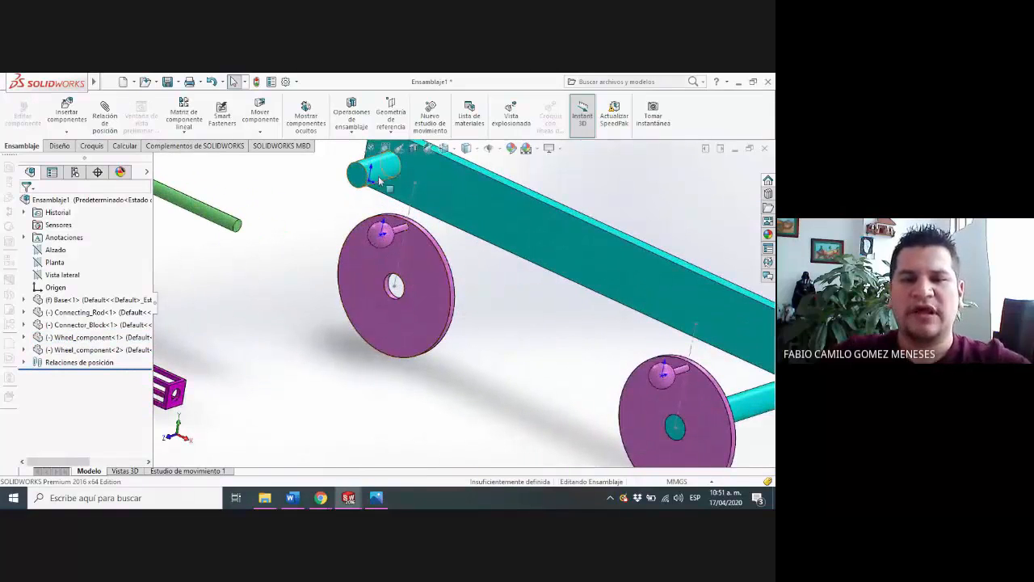
scroll(548, 353, "down", 2)
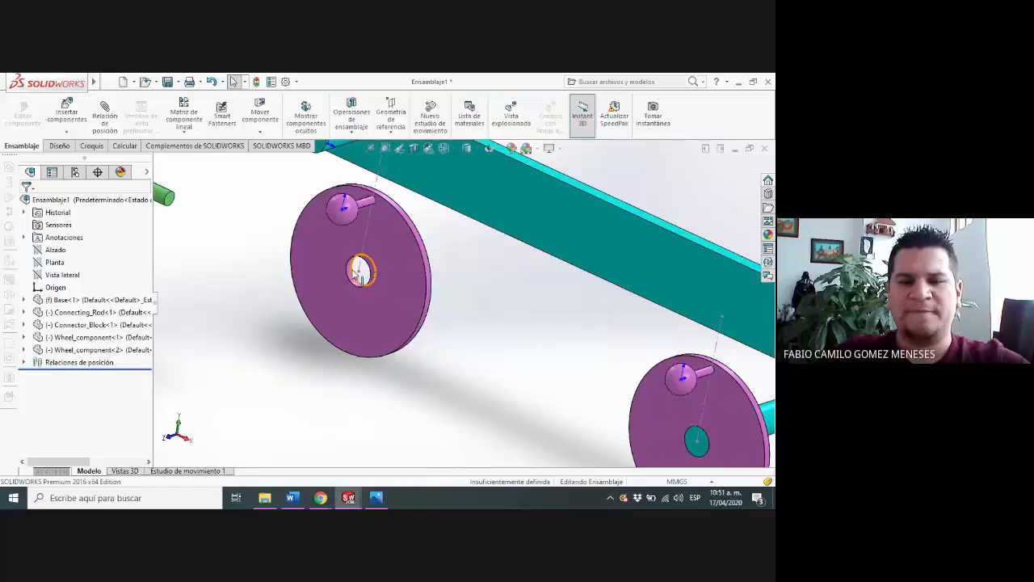
left_click(351, 272)
scroll(421, 291, "up", 4)
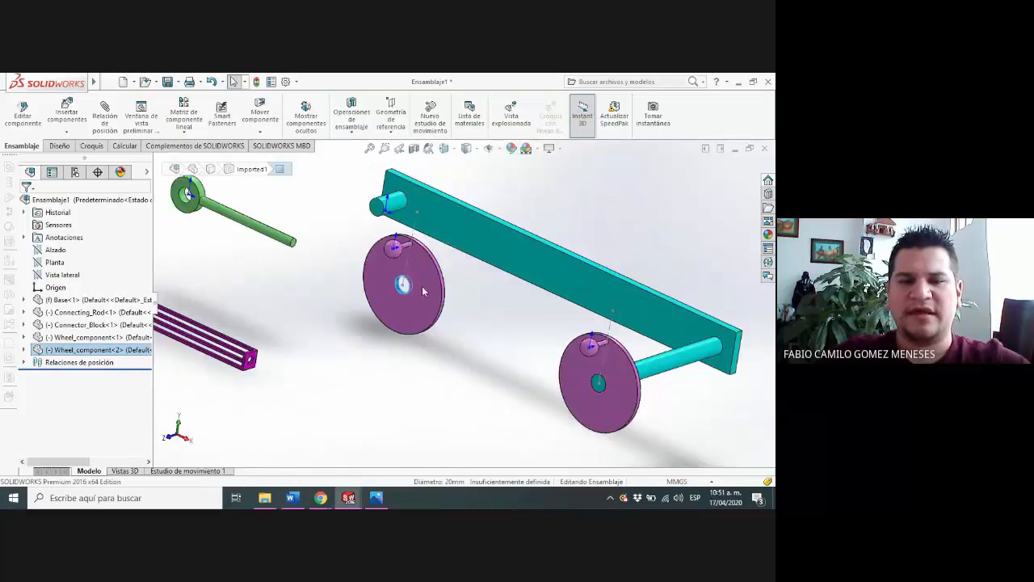
left_click(105, 119)
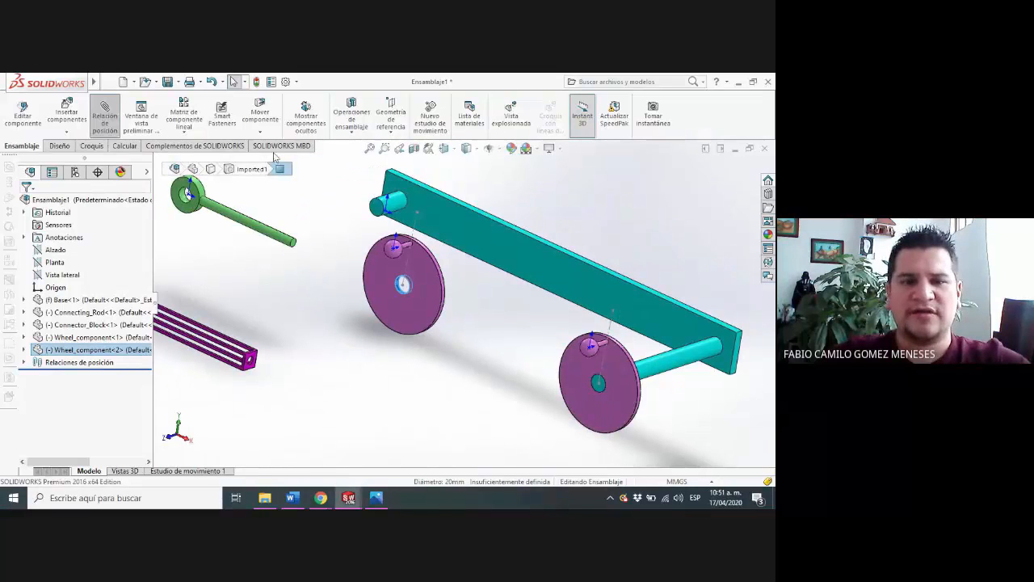
left_click(396, 209)
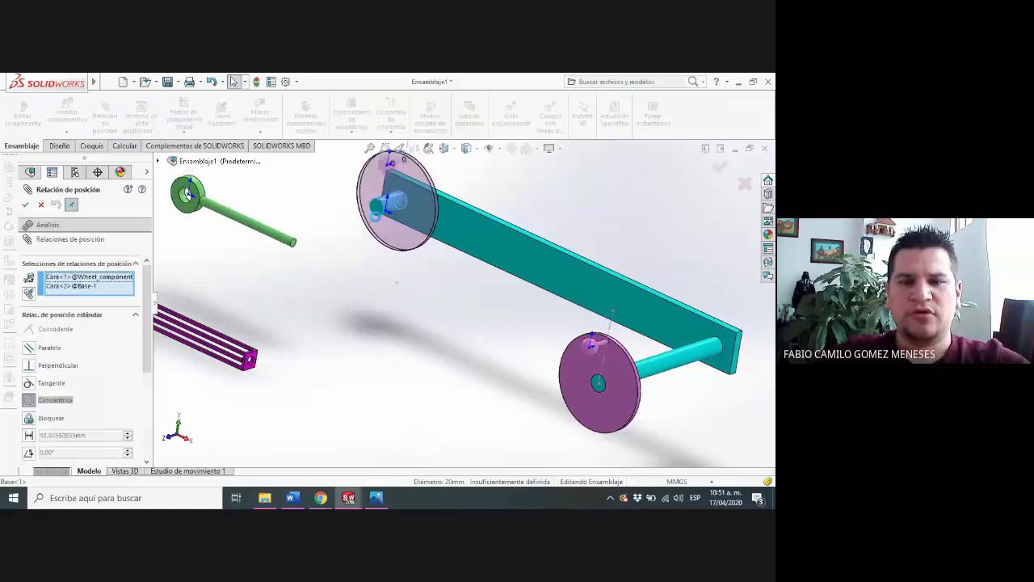
left_click(25, 204)
Add a coincident mate between the second wheel's front face and the short shaft's end face, and leave the mate command
left_click(377, 223)
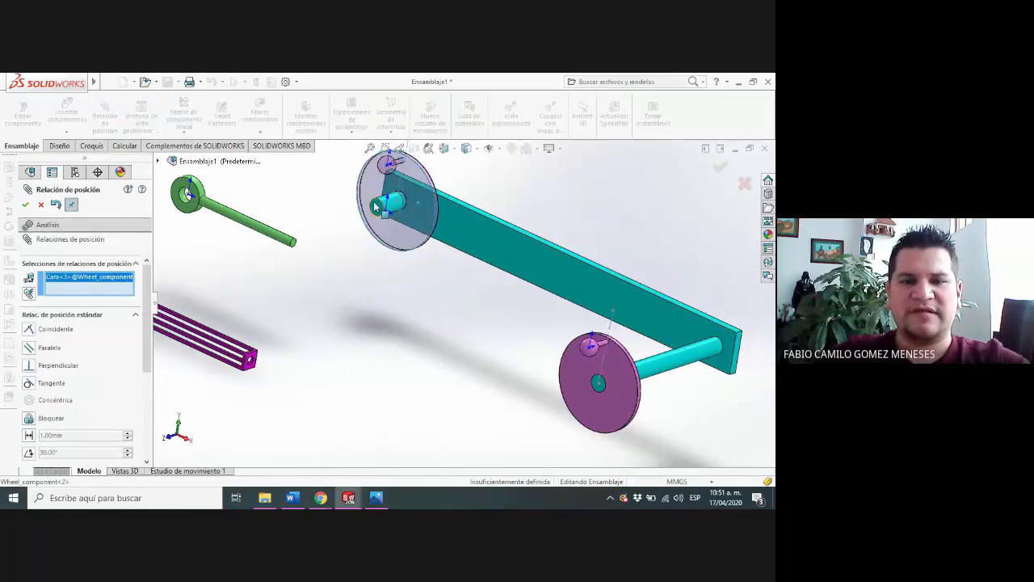
left_click(376, 208)
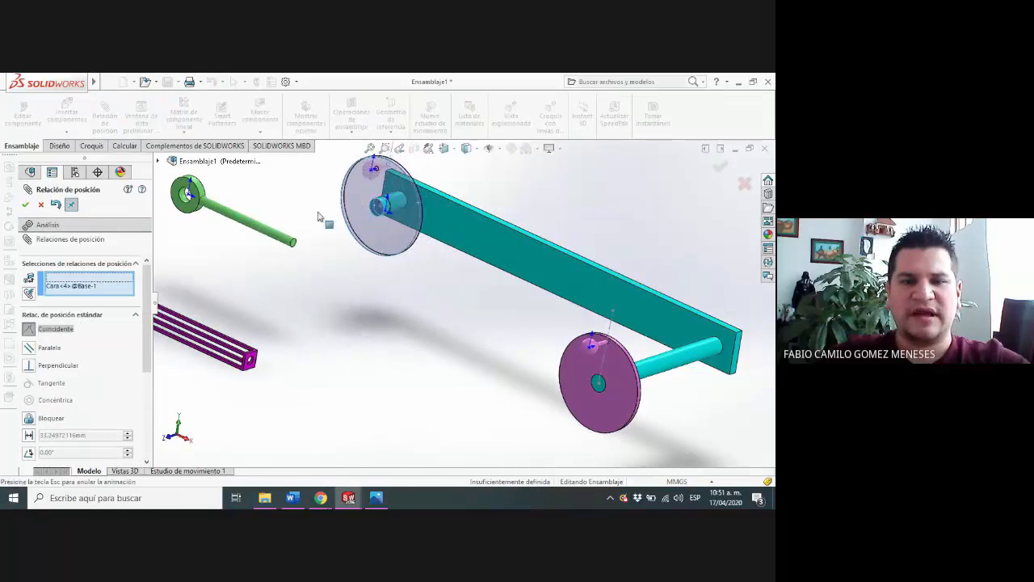
left_click(26, 205)
left_click(377, 203)
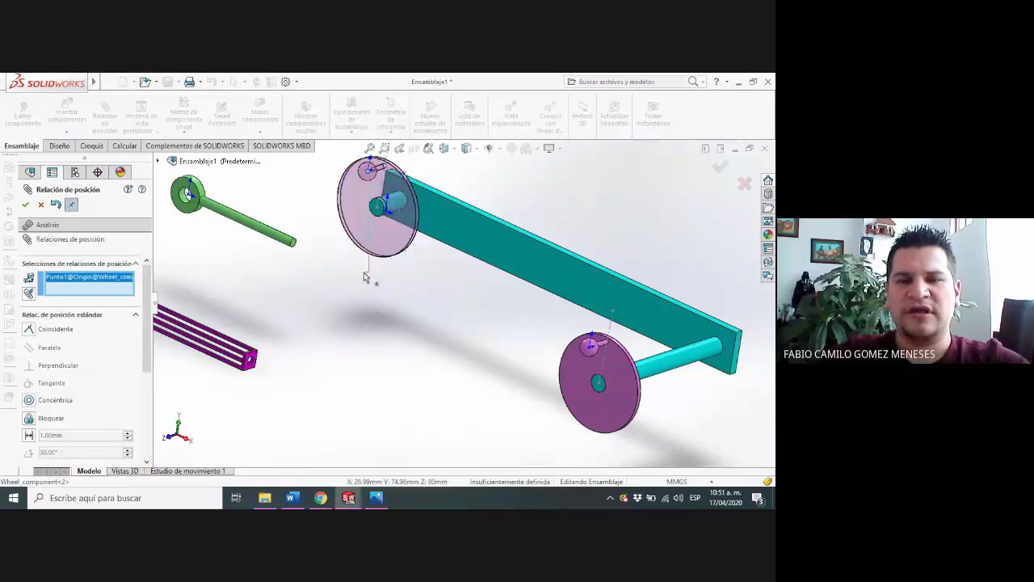
key("Escape")
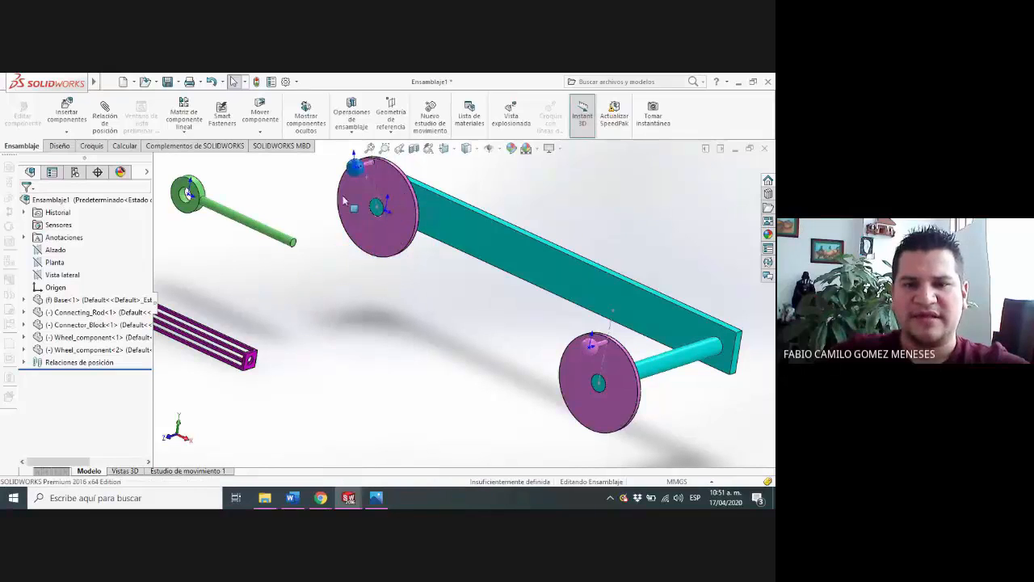
Spin the second Wheel_component about the short shaft to check its motion
left_click(344, 155)
left_click_drag(342, 161, 378, 228)
left_click(603, 203)
Examine the hole in the Connecting_Rod's ring end and the ball on the second wheel's pin
scroll(595, 206, "down", 1)
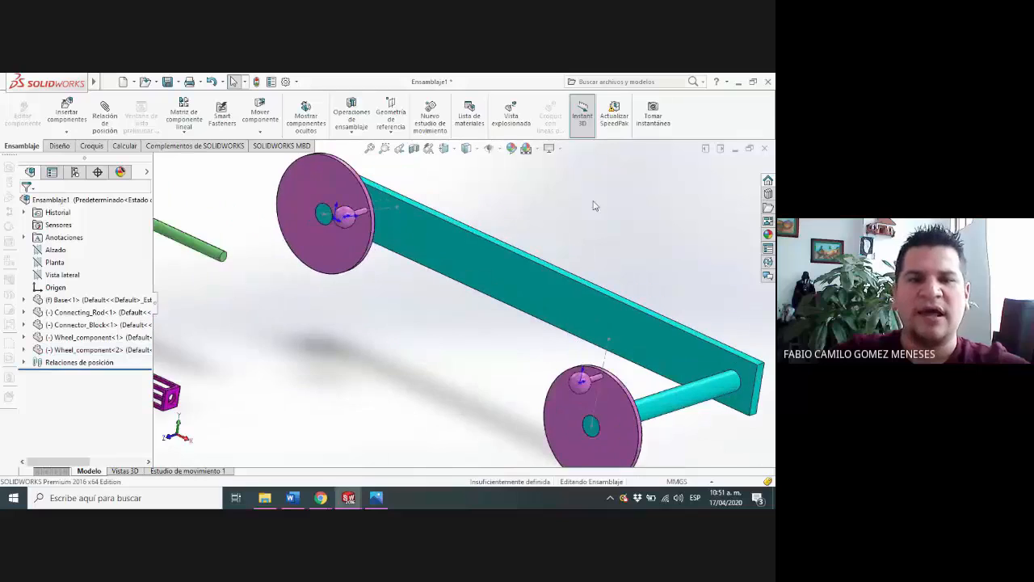
scroll(249, 260, "down", 8)
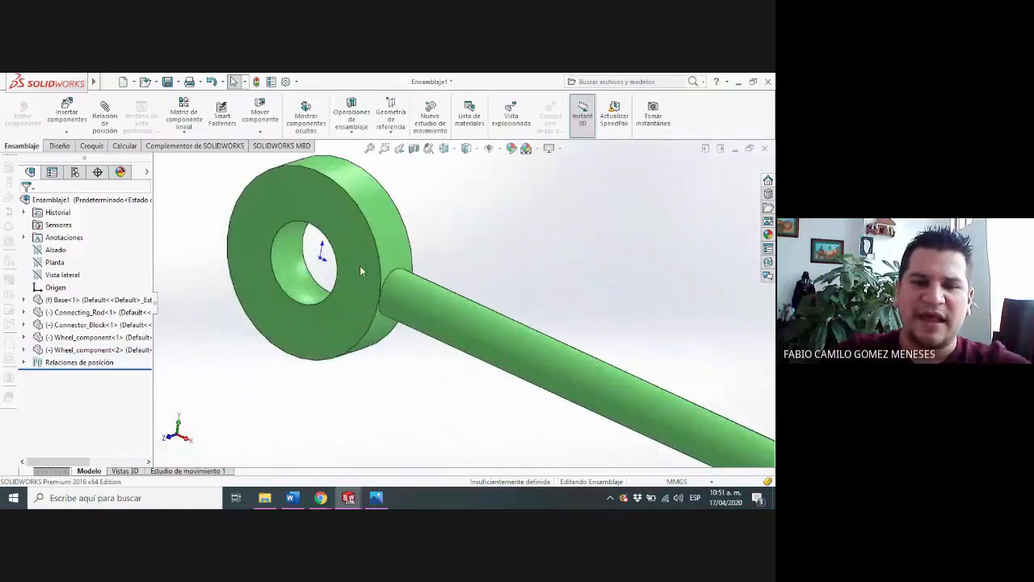
middle_click_drag(386, 275, 435, 313)
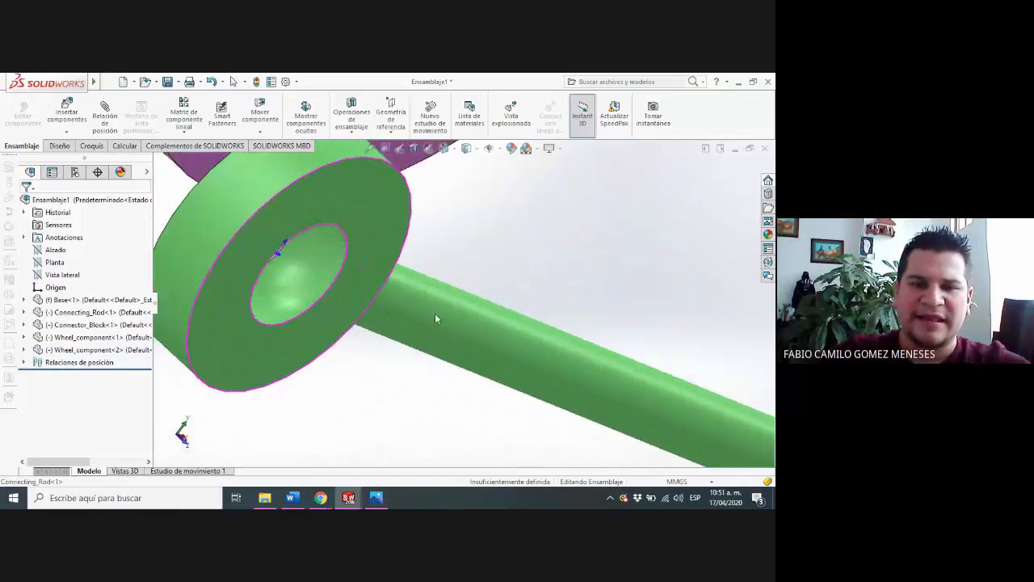
left_click(316, 268)
middle_click_drag(321, 270, 223, 238)
scroll(329, 291, "up", 4)
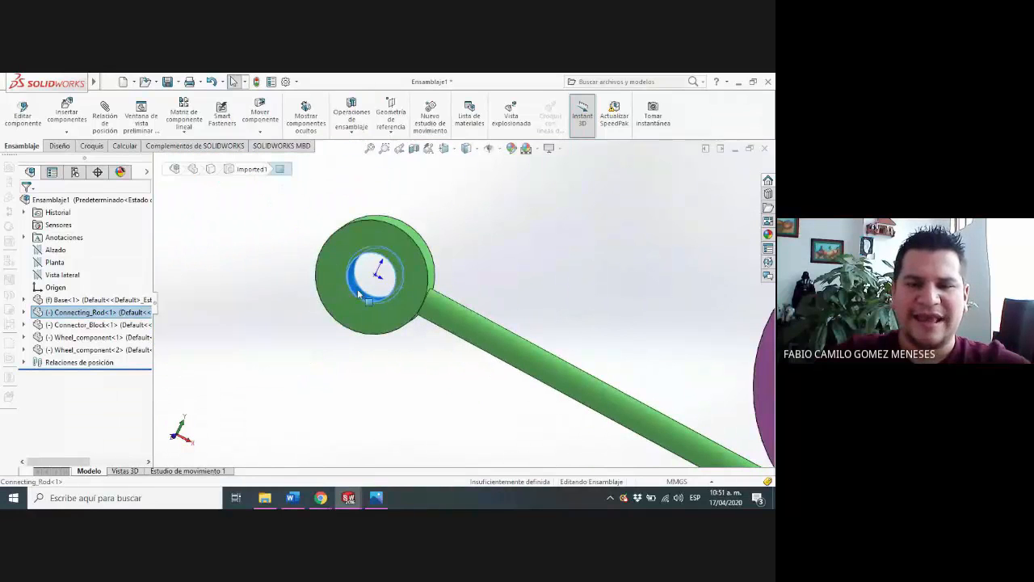
scroll(419, 313, "up", 8)
scroll(575, 330, "down", 8)
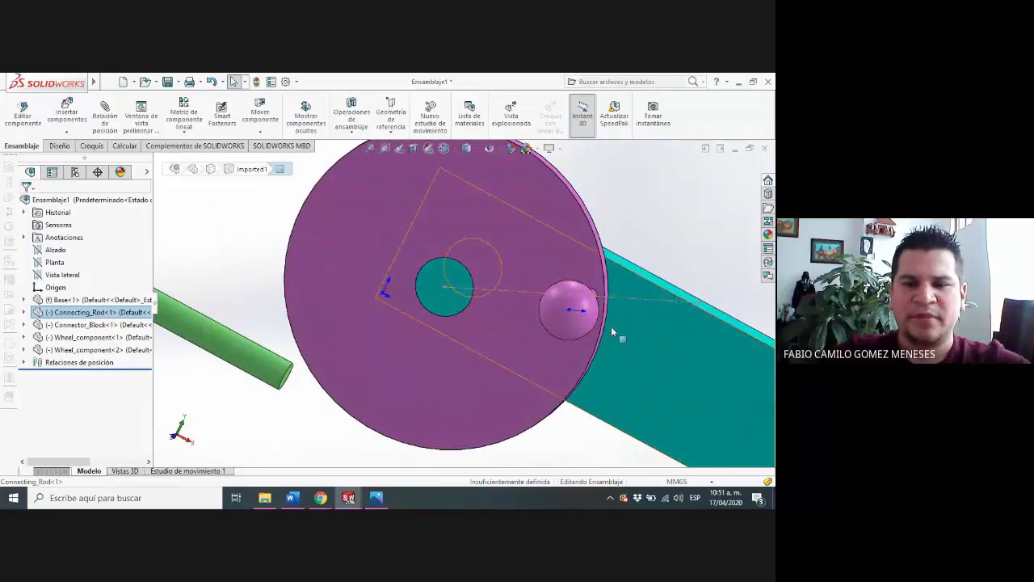
middle_click_drag(611, 327, 555, 317)
Add a concentric mate between the ball on the second wheel's pin and the inner face of the Connecting_Rod's ring
left_click(395, 291)
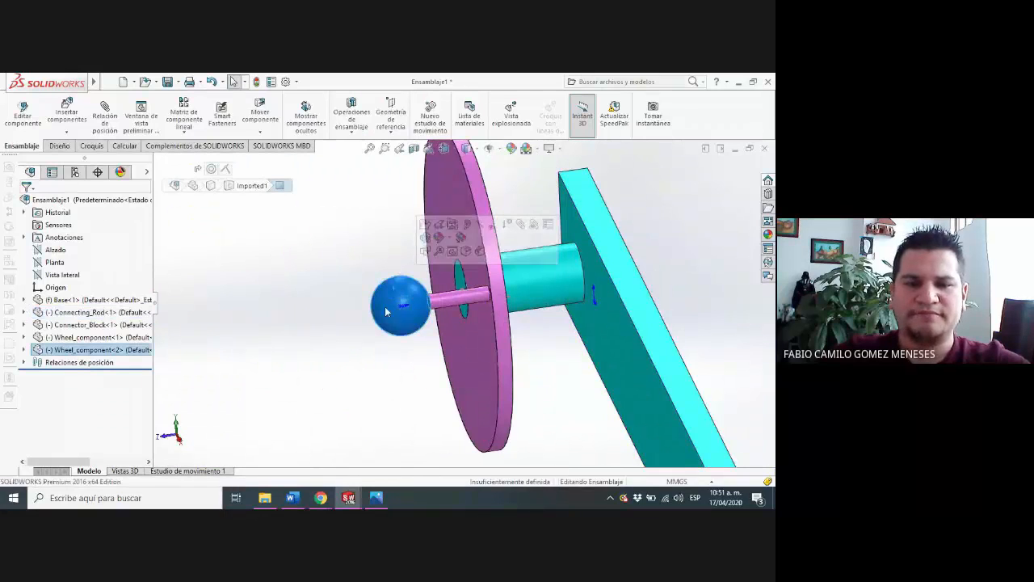
left_click(105, 119)
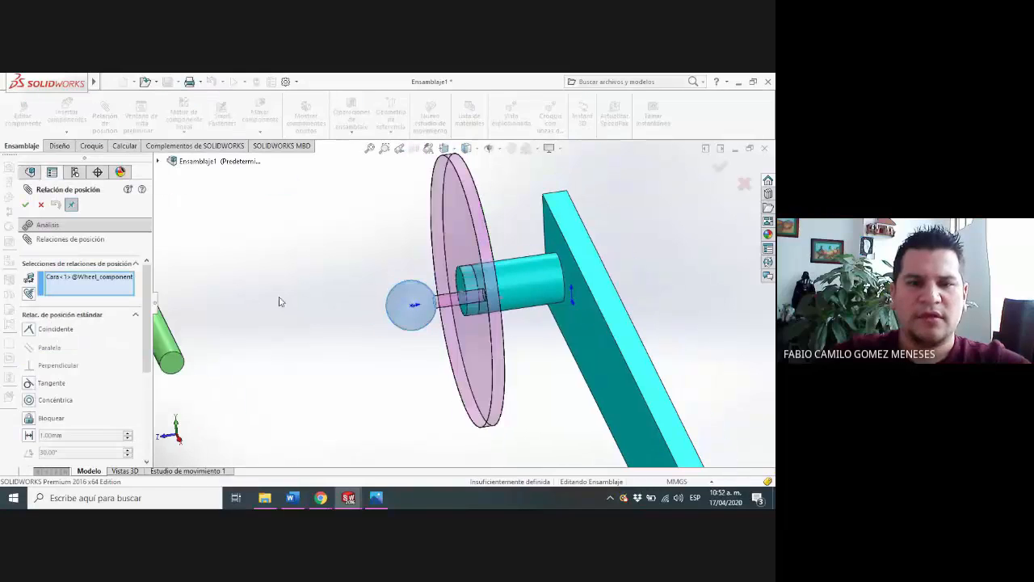
middle_click_drag(278, 299, 264, 302)
scroll(264, 303, "up", 4)
scroll(204, 252, "down", 2)
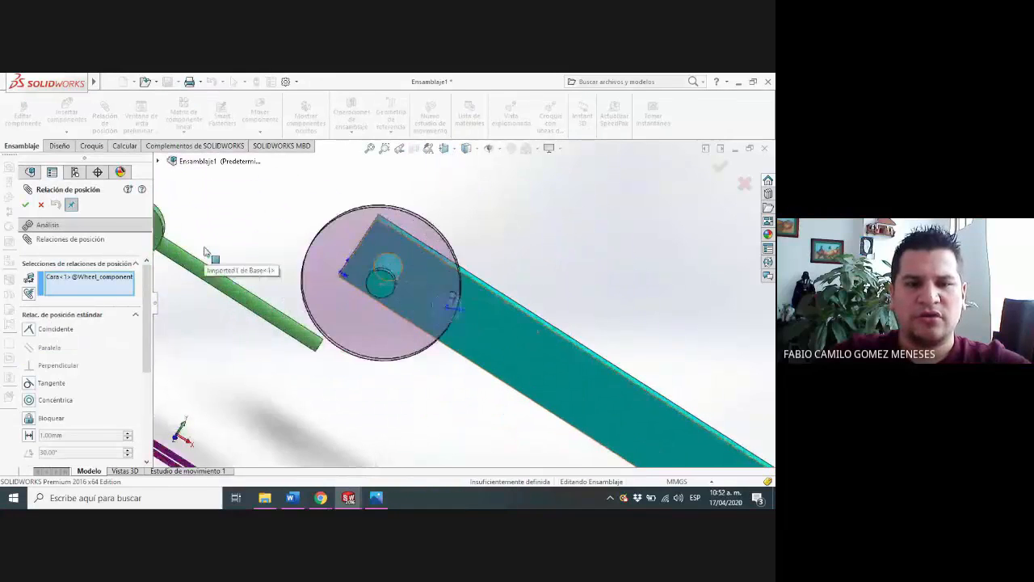
scroll(209, 252, "up", 4)
scroll(250, 242, "down", 2)
scroll(346, 300, "down", 7)
scroll(351, 315, "up", 3)
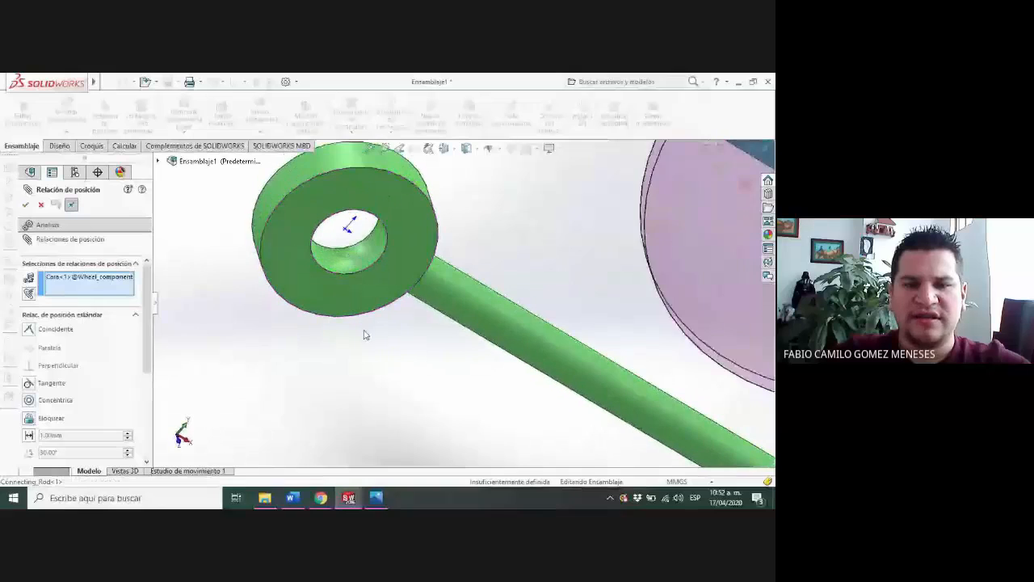
left_click(359, 258)
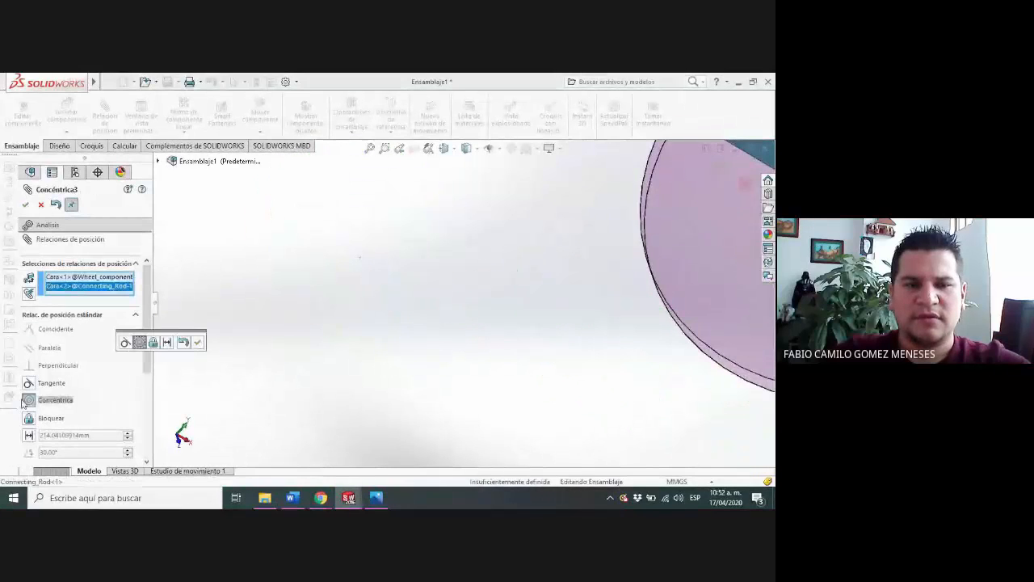
scroll(567, 276, "up", 3)
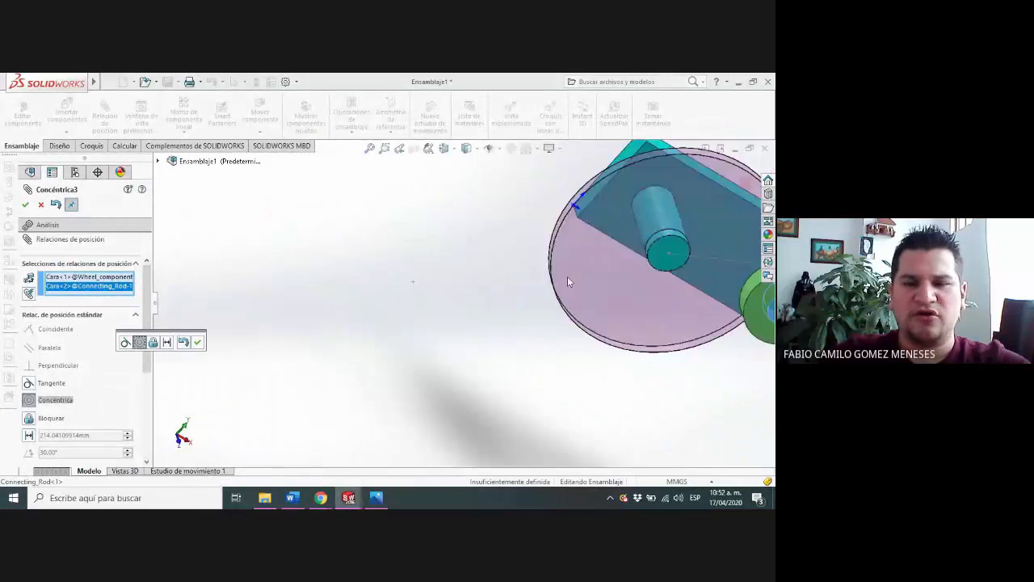
left_click(29, 205)
Move the Connecting_Rod on the wheel's ball to test the joint, and leave the mate command
scroll(589, 339, "up", 4)
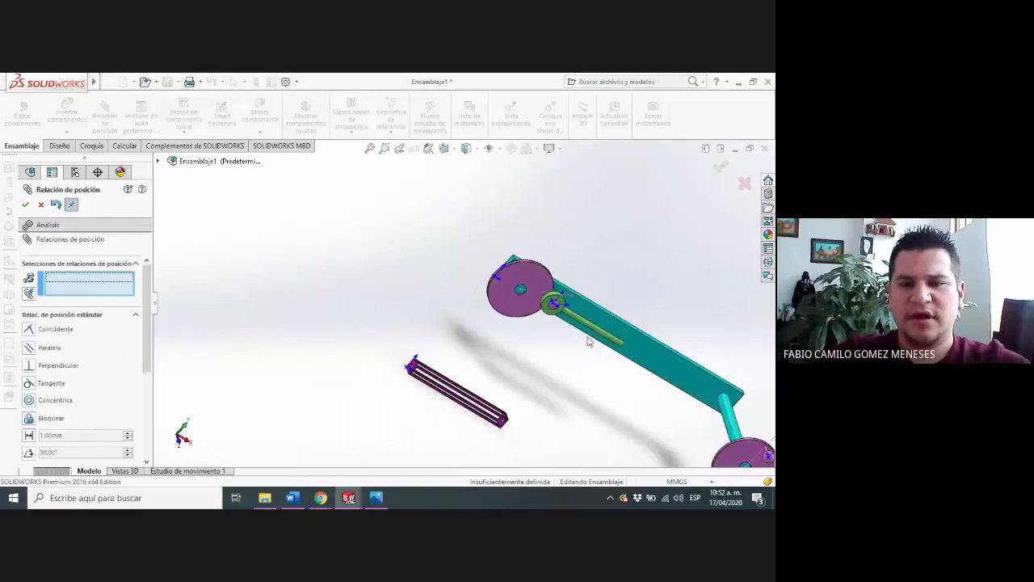
scroll(570, 307, "down", 4)
left_click_drag(571, 308, 552, 352)
key("Escape")
Copy the Connecting_Rod within the assembly and place the second rod between the first rod and the long shaft's wheel
scroll(549, 350, "up", 4)
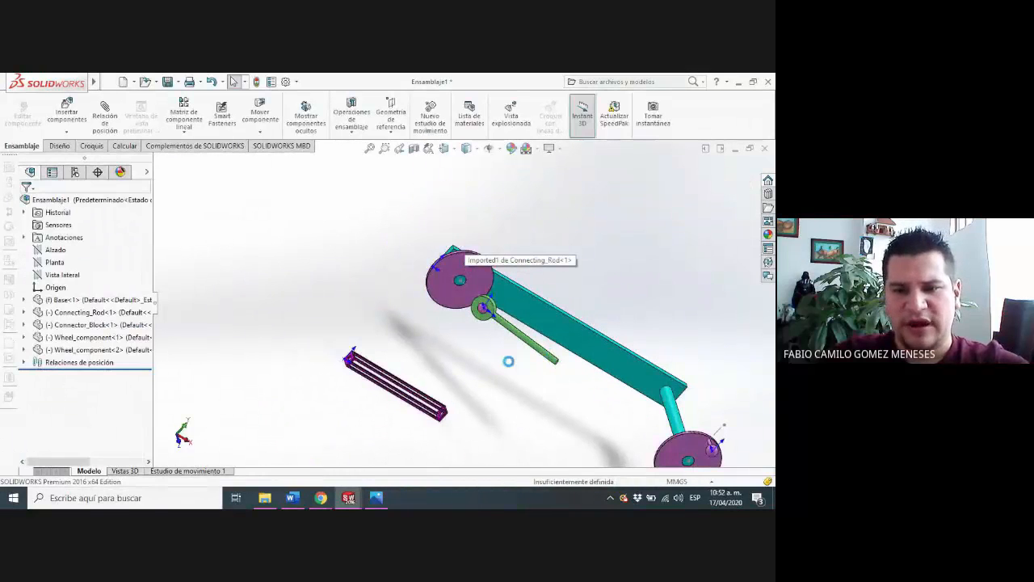
scroll(509, 363, "down", 1)
left_click(531, 354)
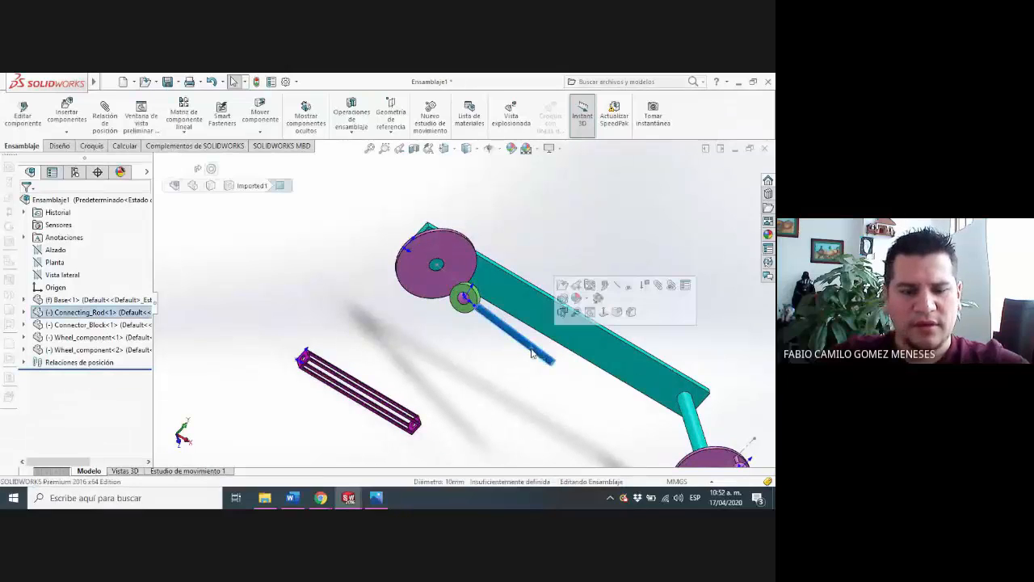
left_click_drag(531, 354, 578, 439, "ctrl")
Add a concentric mate between the inner face of the second Connecting_Rod's ring and the ball on the long shaft's wheel
scroll(578, 438, "down", 5)
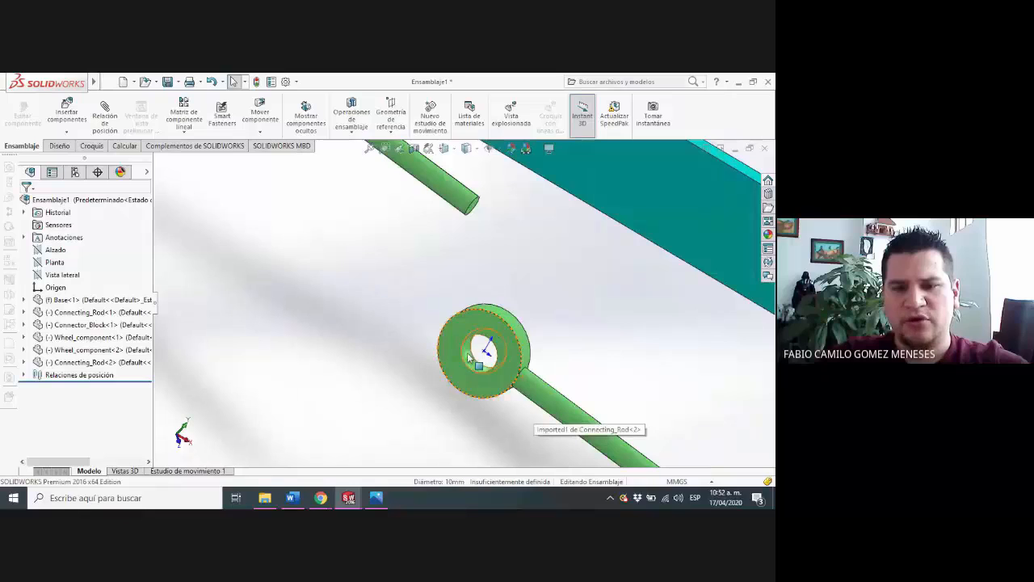
left_click(468, 358)
scroll(501, 355, "up", 5)
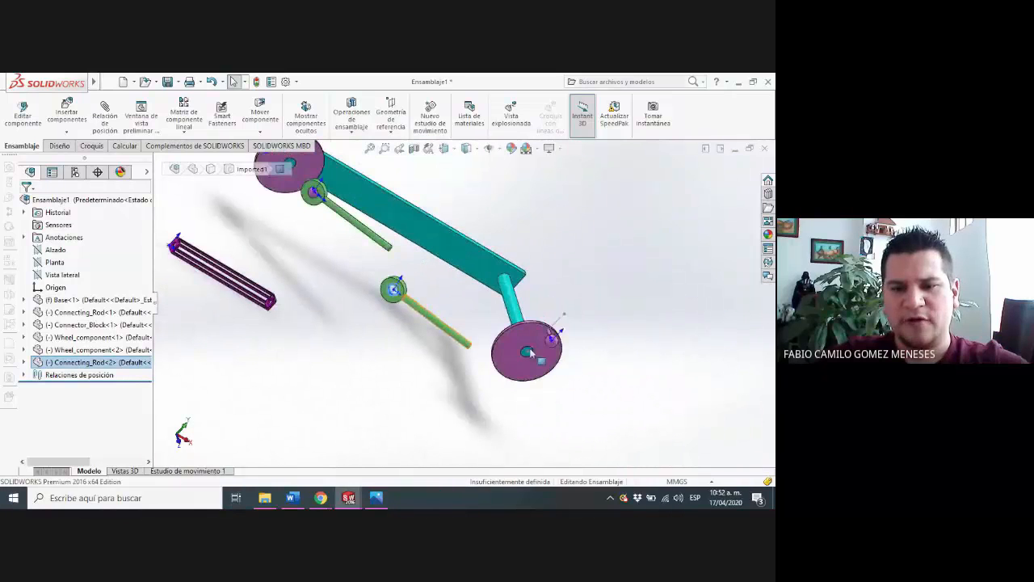
left_click(105, 118)
scroll(564, 341, "down", 3)
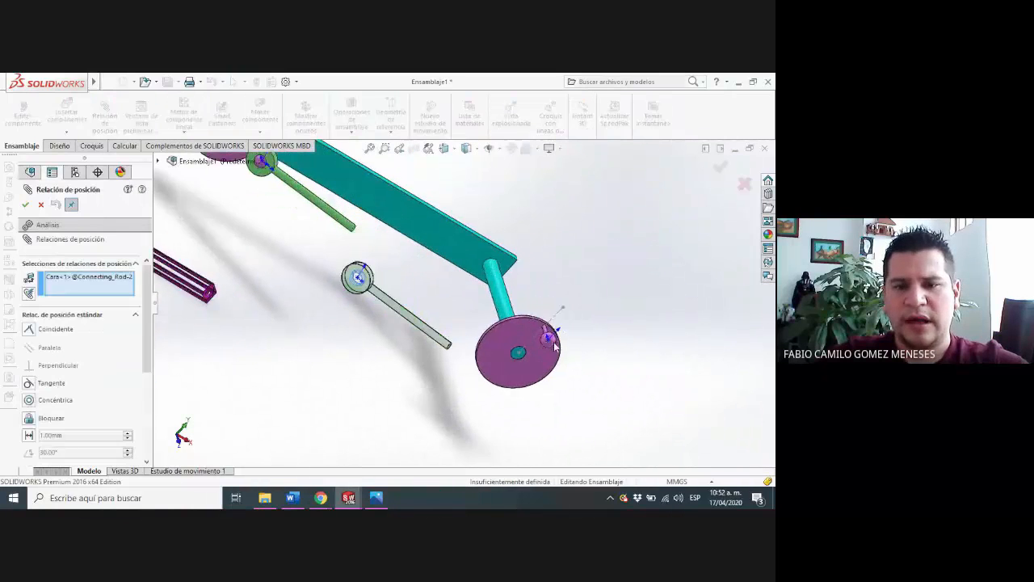
left_click(538, 343)
left_click(538, 343)
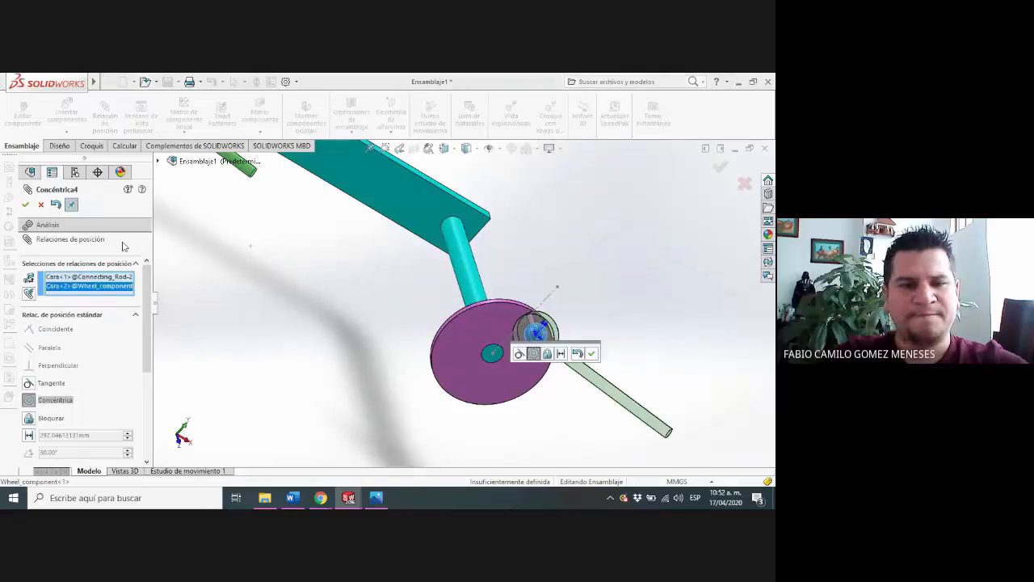
left_click(25, 204)
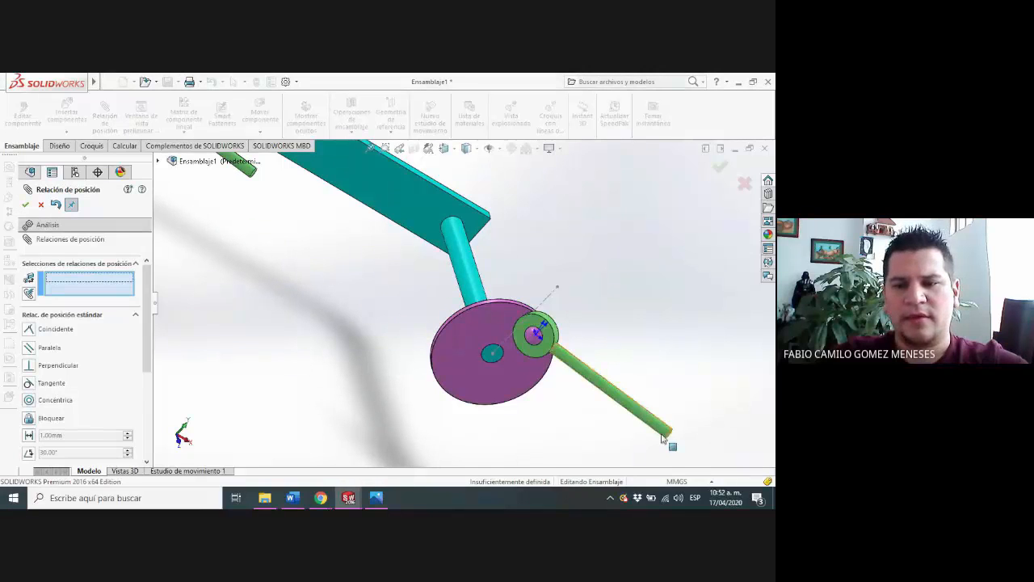
Swing the second Connecting_Rod around its ball joint so its free end points toward the first rod
left_click_drag(669, 434, 282, 246)
middle_click_drag(282, 247, 401, 285)
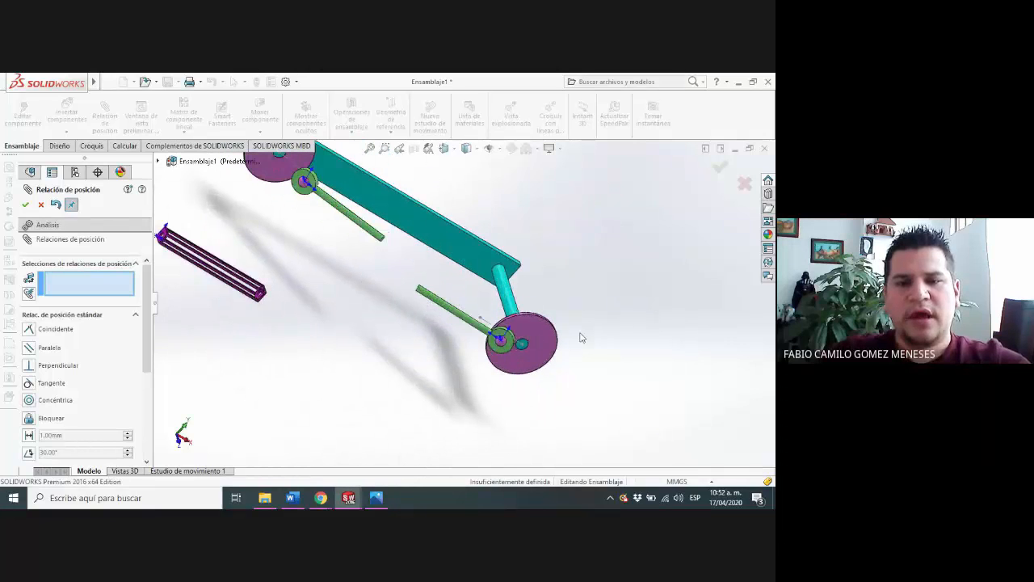
middle_click_drag(580, 338, 612, 381)
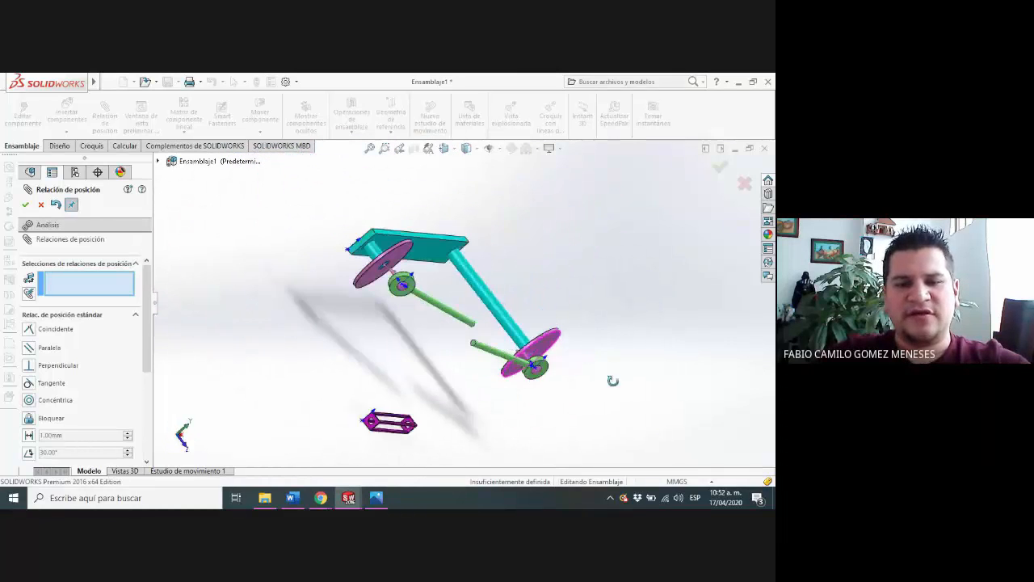
Add a concentric mate between the Connector_Block's near end hole and the cylindrical shank of the first Connecting_Rod
scroll(441, 412, "down", 3)
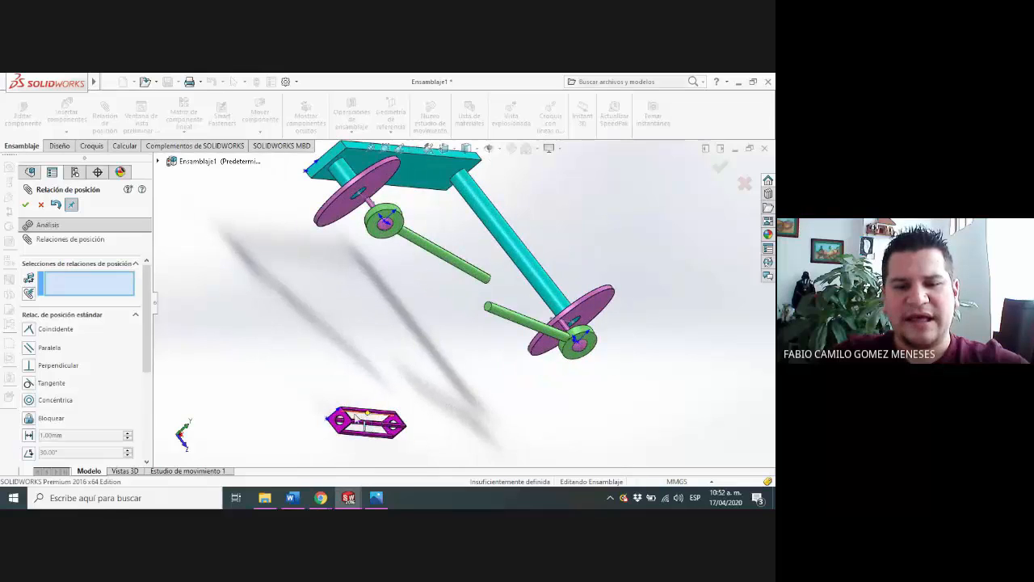
scroll(356, 416, "down", 5)
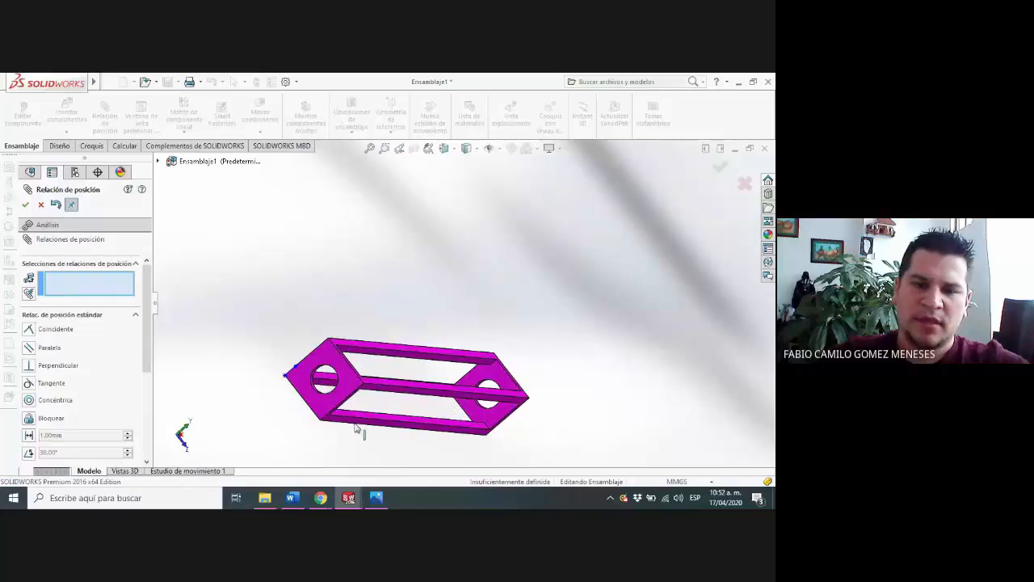
scroll(557, 312, "up", 5)
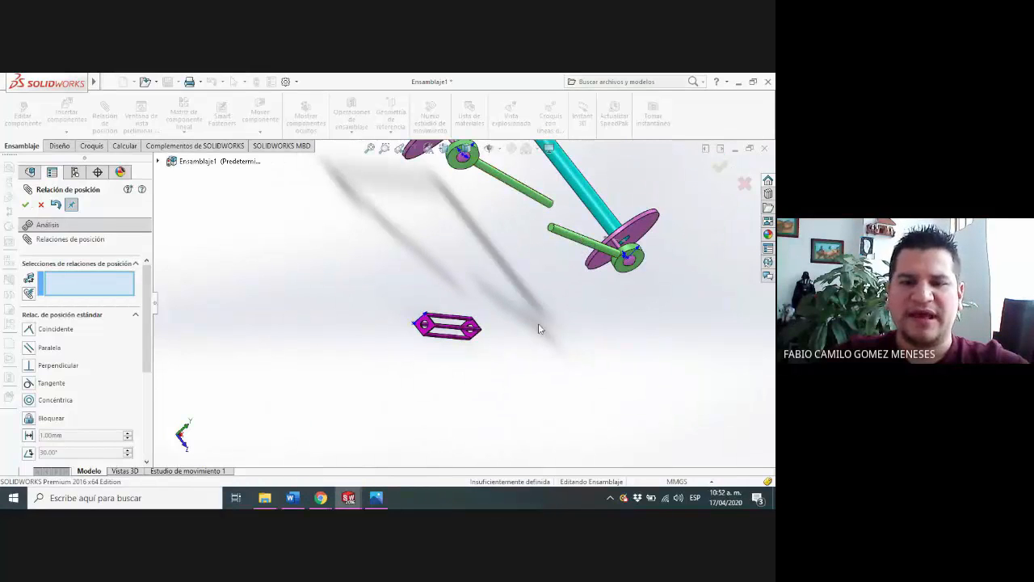
scroll(427, 353, "down", 8)
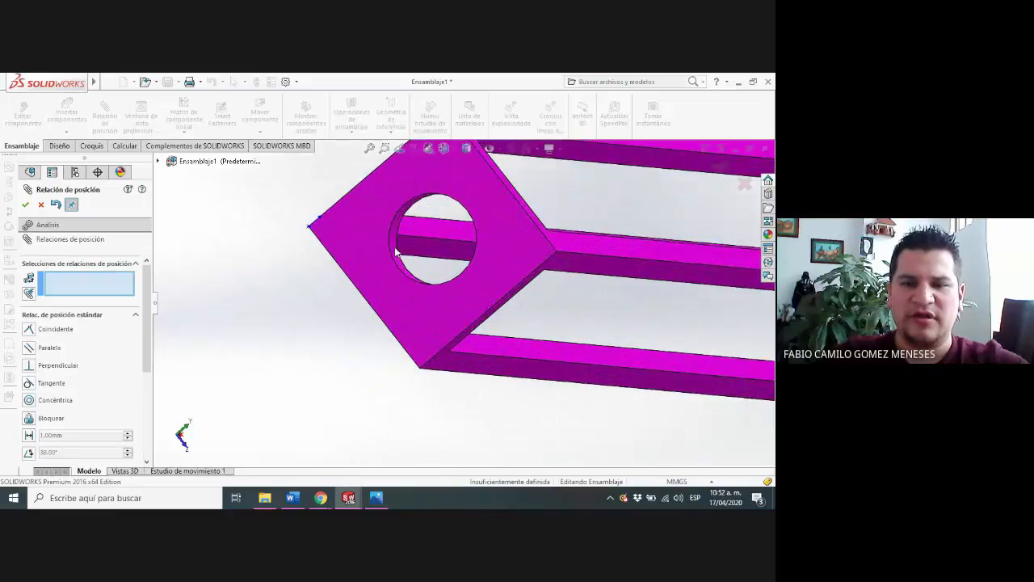
left_click(394, 245)
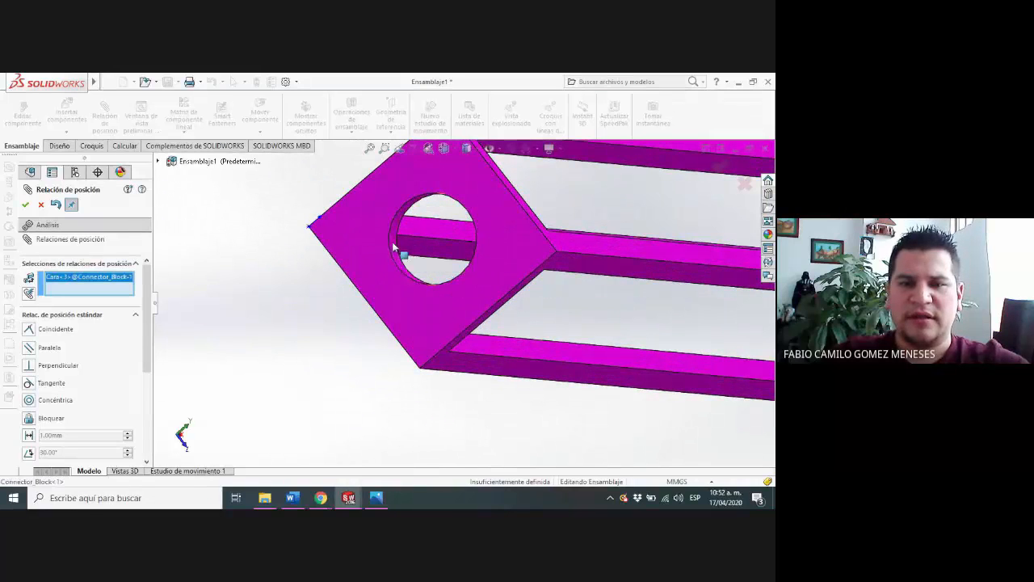
key("Escape")
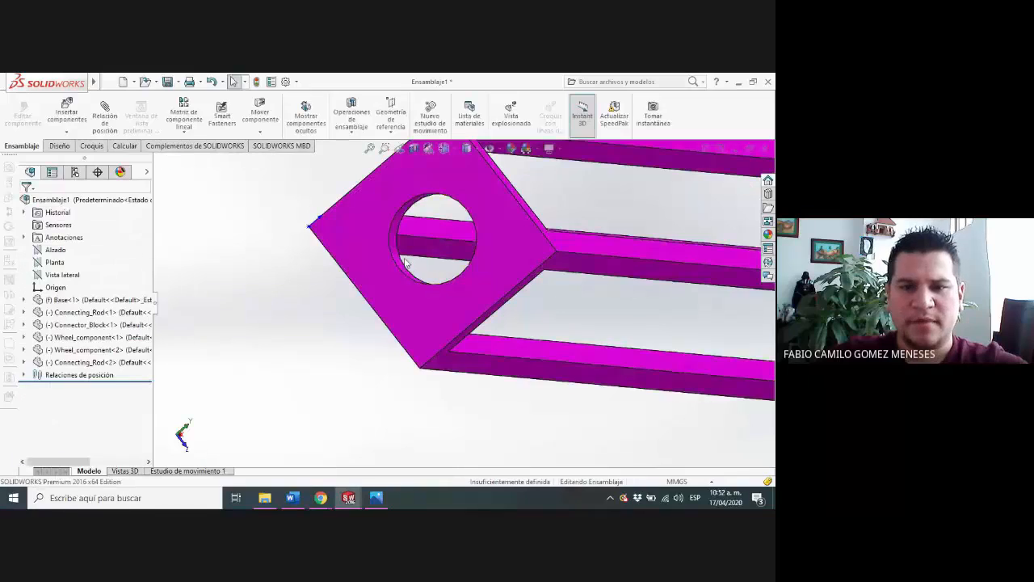
left_click(396, 257)
scroll(453, 242, "up", 10)
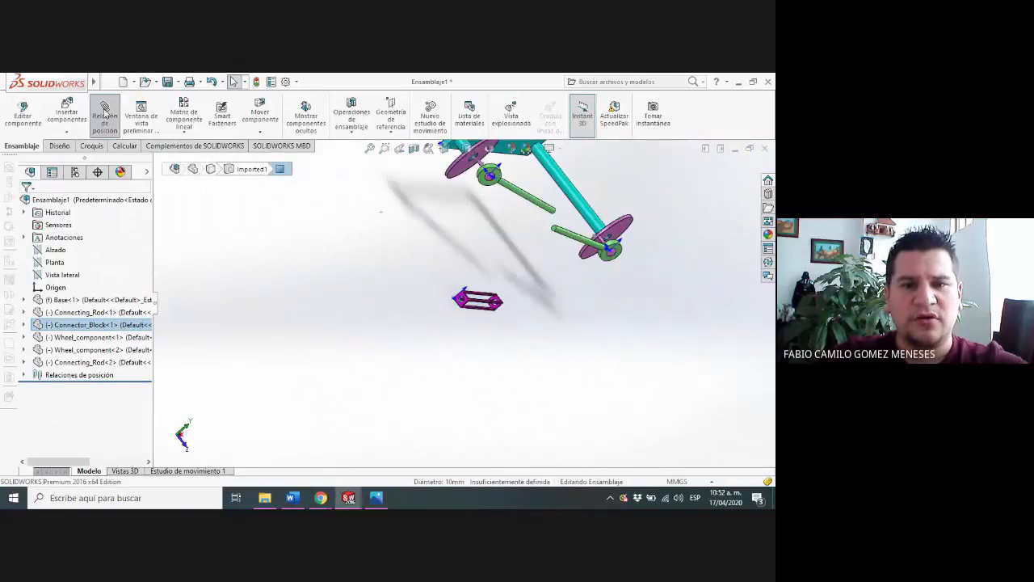
left_click(521, 205)
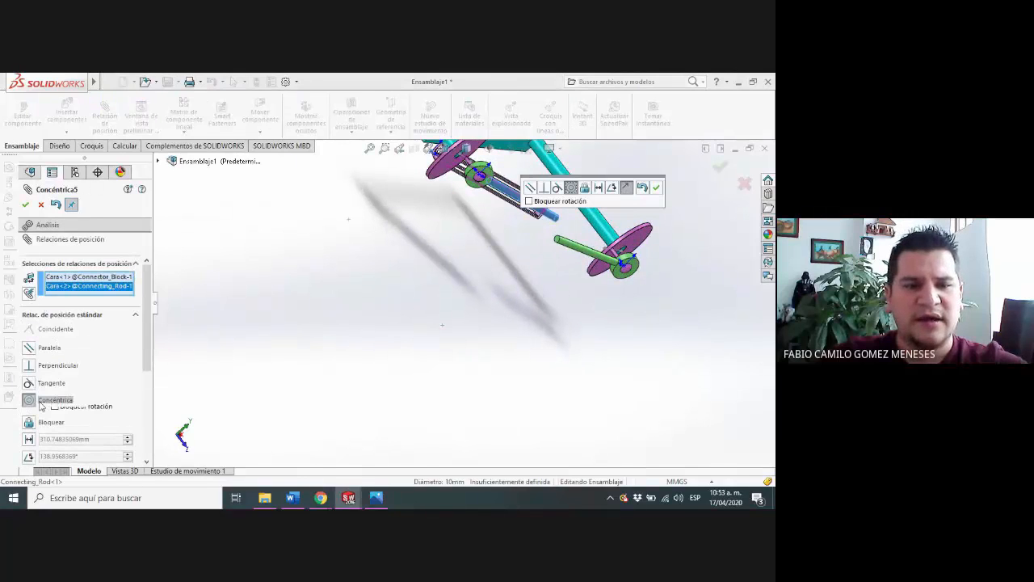
left_click(25, 205)
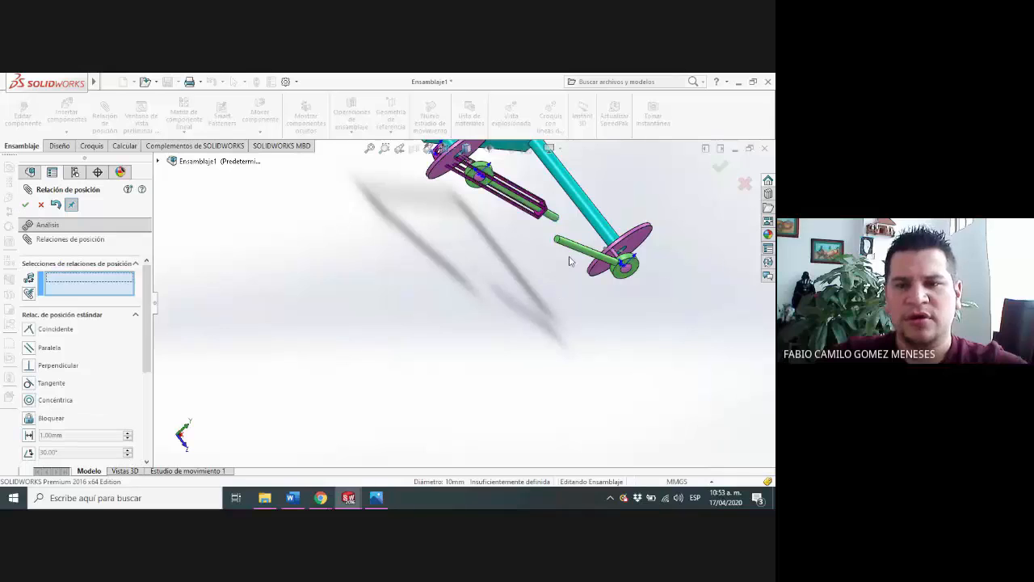
Add a concentric mate between the Connector_Block's other end hole and the shank of the second Connecting_Rod
scroll(569, 256, "down", 2)
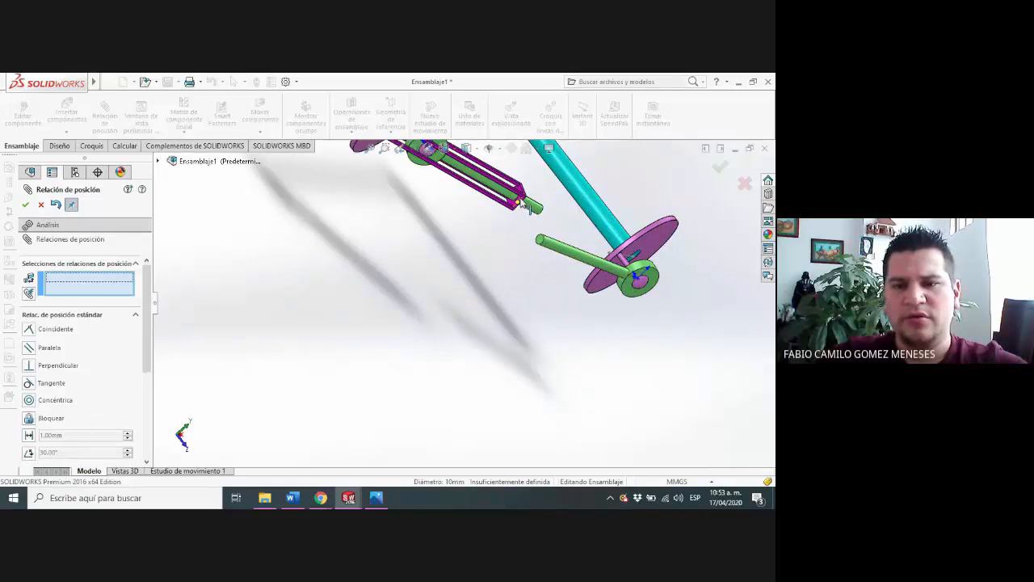
scroll(533, 226, "down", 5)
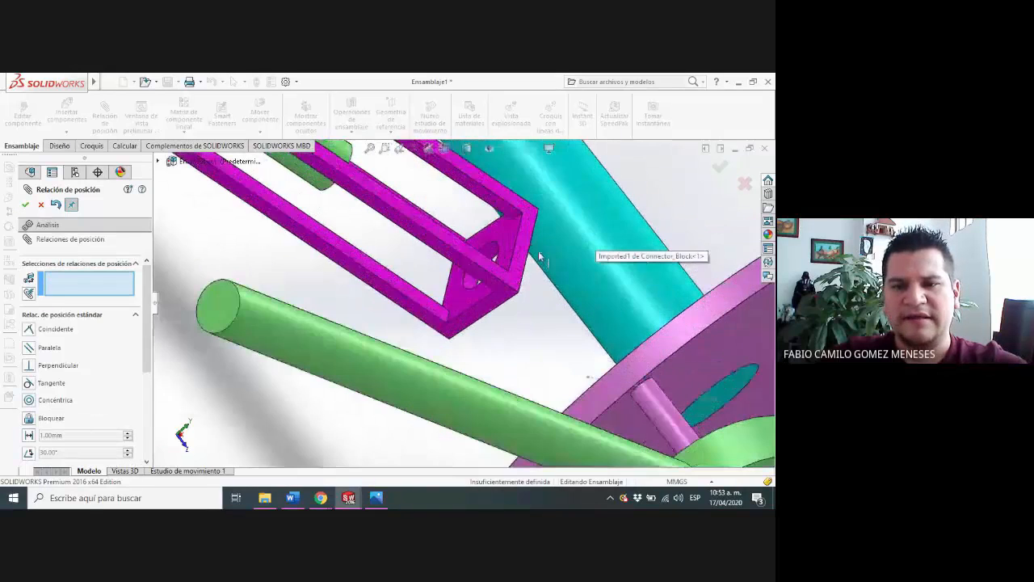
left_click(490, 255)
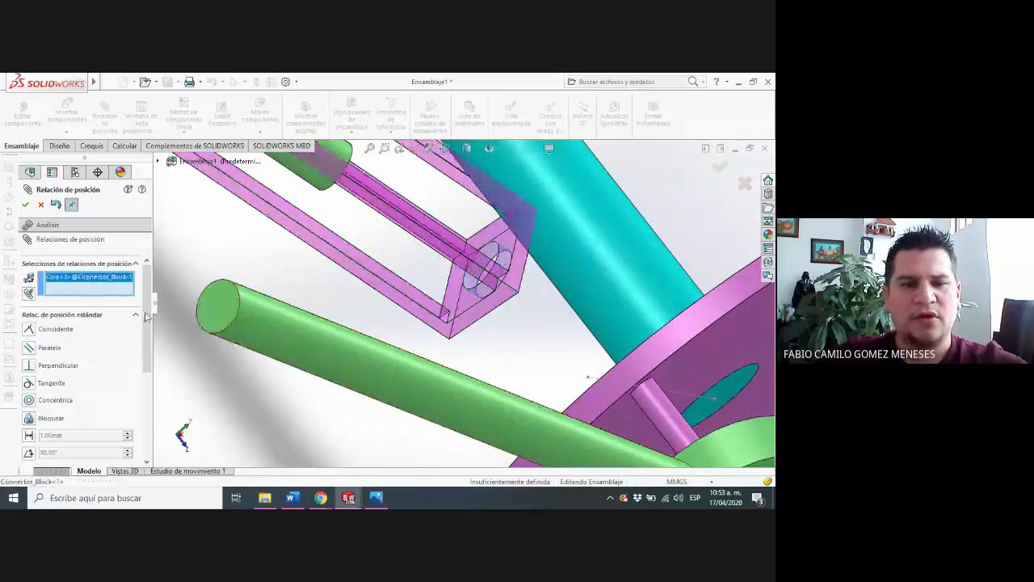
left_click(285, 344)
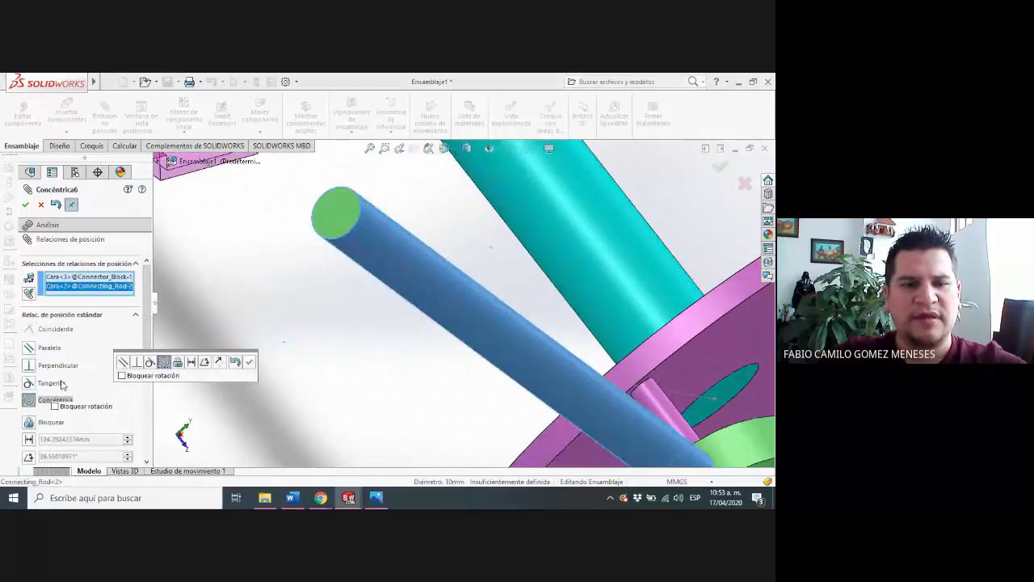
left_click(25, 204)
scroll(366, 243, "up", 5)
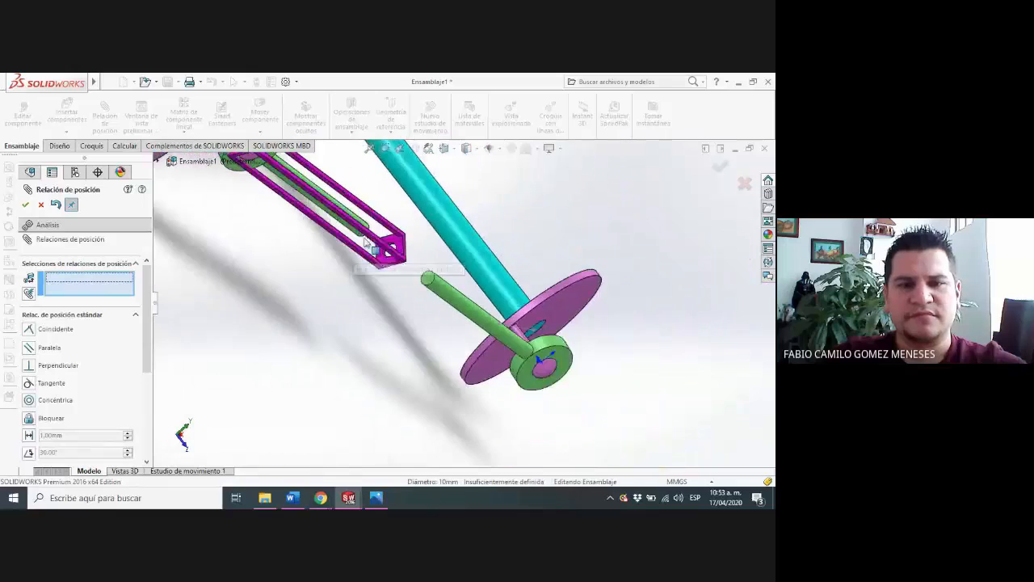
scroll(492, 307, "up", 5)
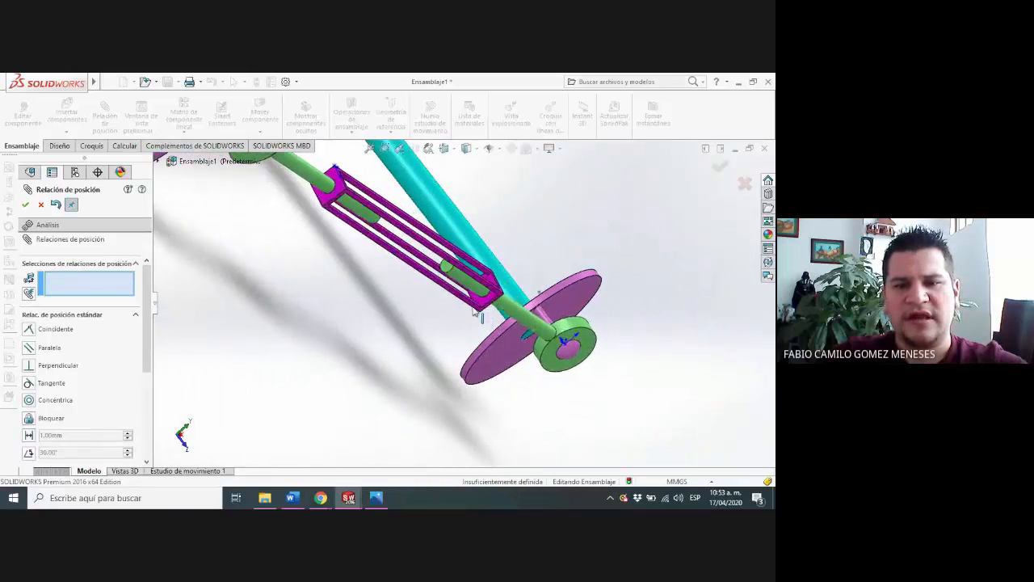
Turn both wheels slightly to test the linked mechanism, and leave the mate command
middle_click_drag(574, 330, 513, 301)
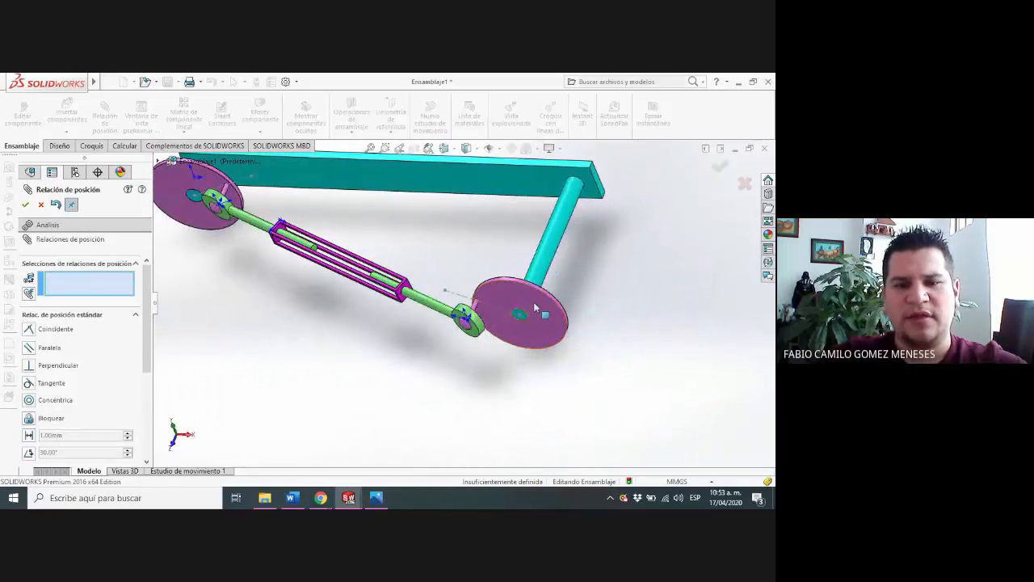
mouse_move(541, 310)
left_mouse_down()
mouse_move(549, 344)
mouse_move(503, 350)
mouse_move(533, 378)
mouse_move(502, 289)
mouse_move(546, 326)
mouse_move(527, 314)
left_mouse_up()
left_click(226, 191)
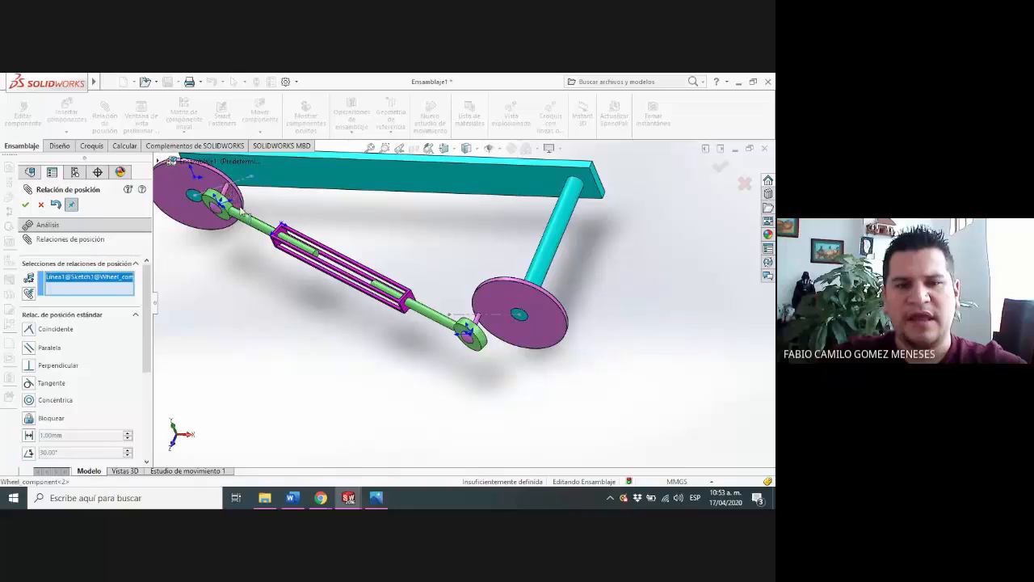
mouse_move(214, 223)
left_mouse_down()
mouse_move(183, 229)
mouse_move(241, 247)
mouse_move(199, 275)
mouse_move(185, 203)
mouse_move(199, 209)
mouse_move(213, 244)
mouse_move(230, 211)
left_mouse_up()
key("Escape")
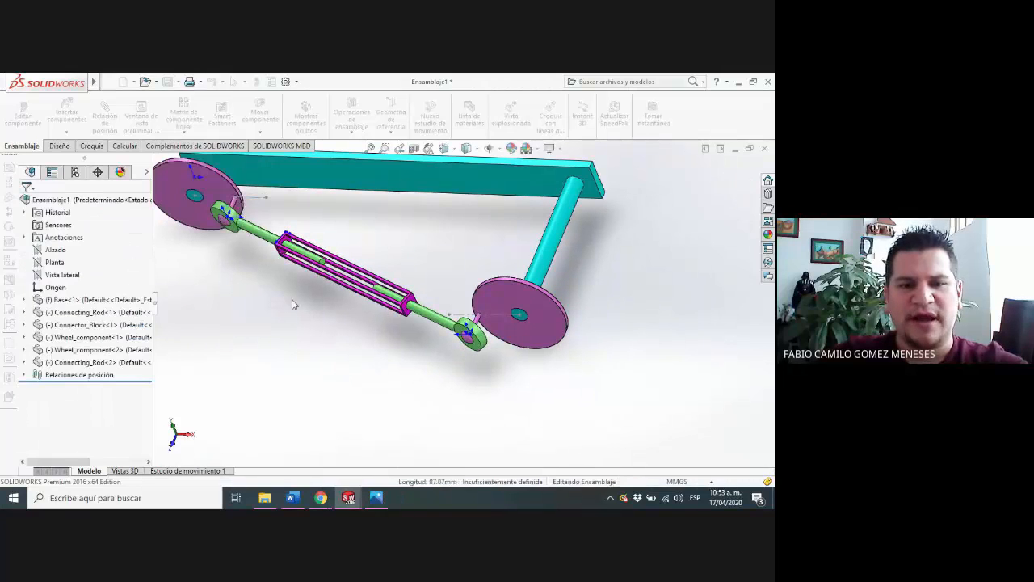
View the linkage from above and rotate the short shaft's wheel to test how the rods and block follow
scroll(373, 306, "up", 2)
middle_click_drag(372, 306, 363, 340)
scroll(385, 298, "down", 1)
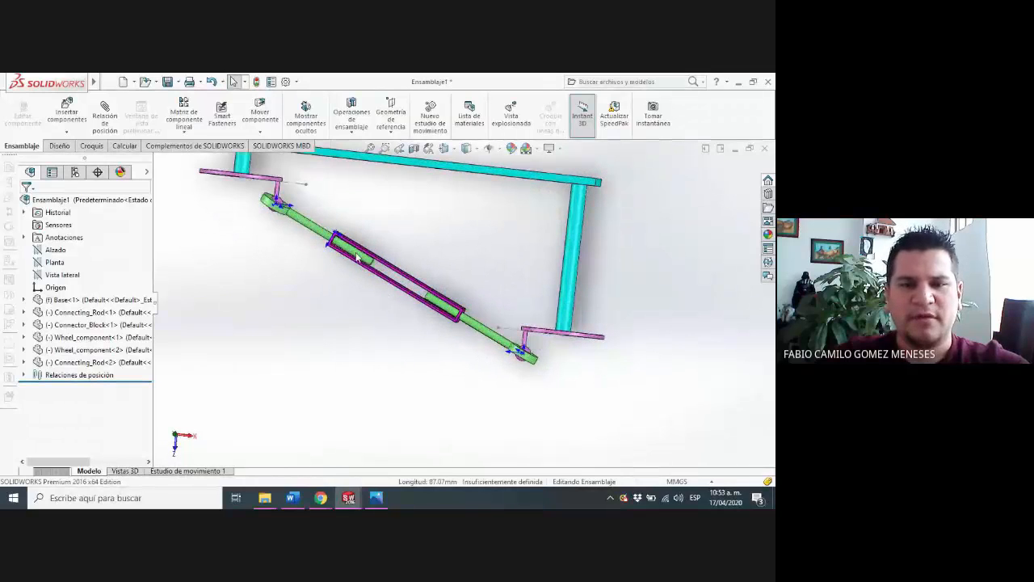
left_click(260, 192)
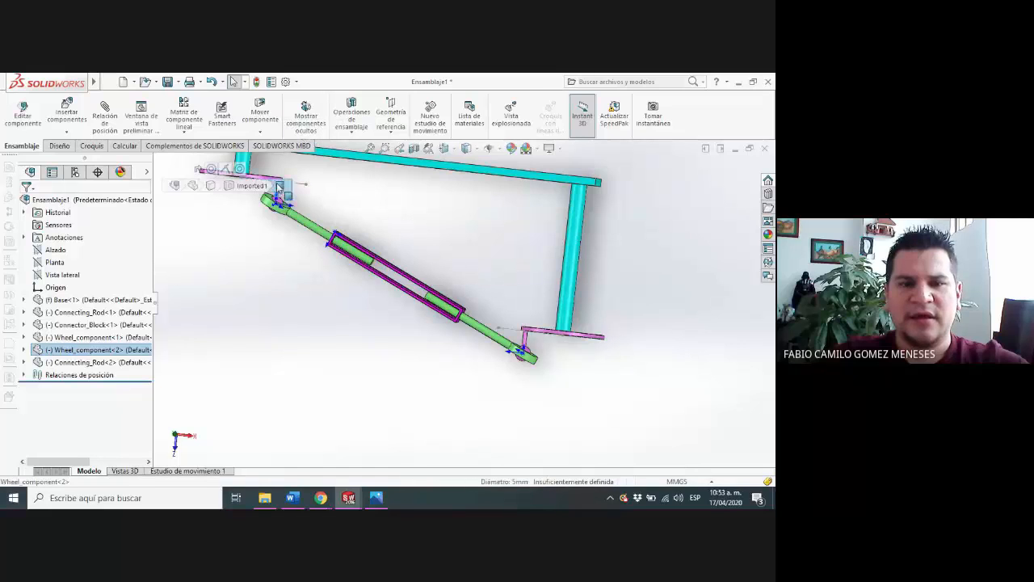
left_click_drag(277, 192, 241, 176)
left_click(351, 212)
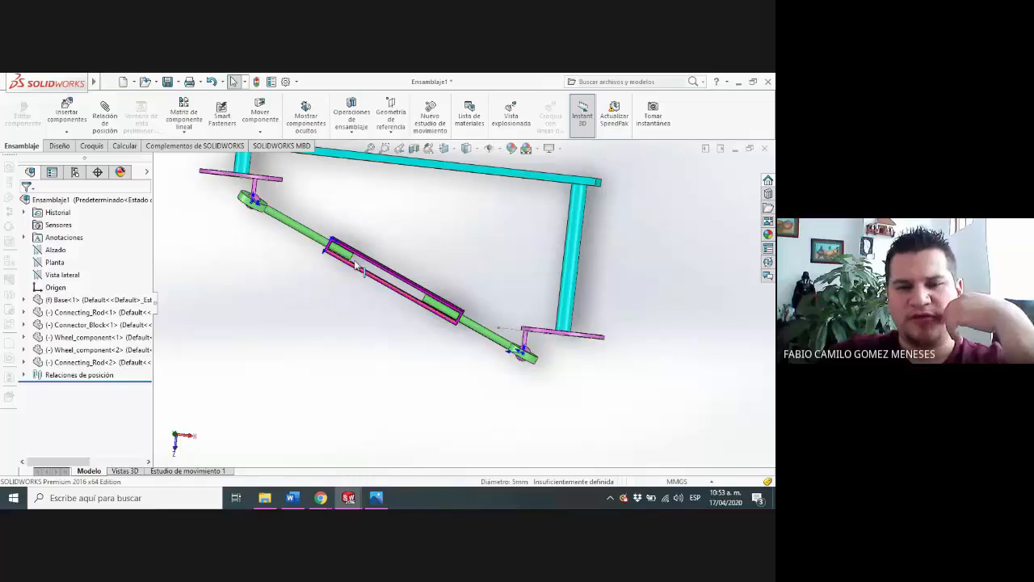
Turn the Connector_Block around the rods to test its freedom of motion, and inspect the linkage from above
scroll(351, 262, "down", 3)
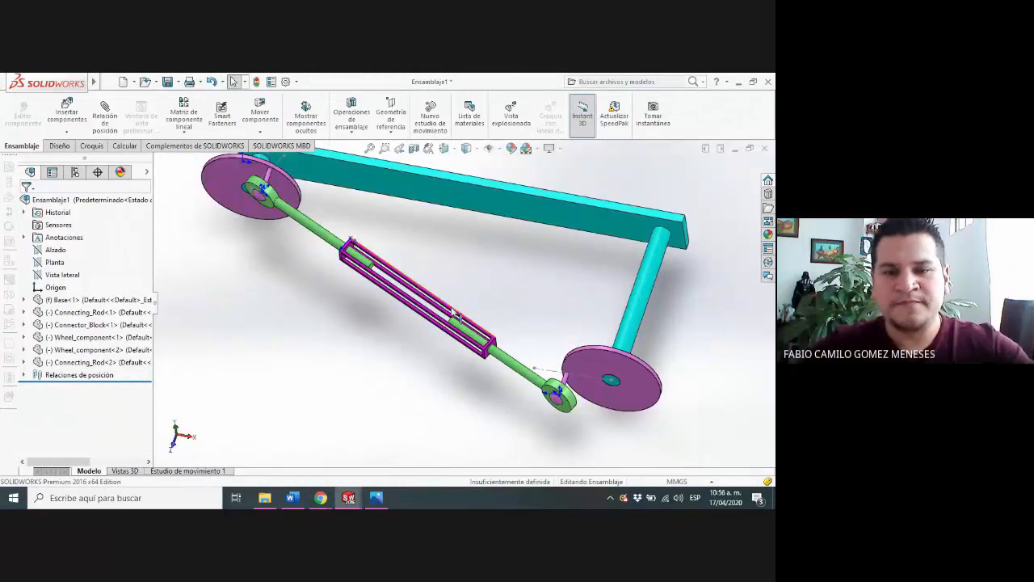
left_click_drag(451, 311, 410, 284)
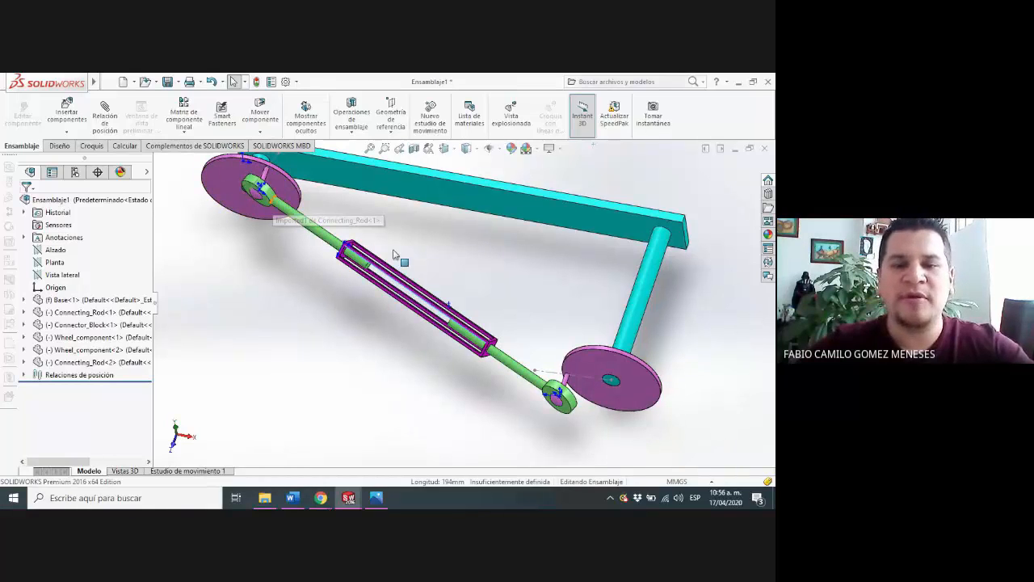
scroll(393, 251, "down", 1)
scroll(447, 273, "up", 2)
middle_click_drag(449, 280, 465, 341)
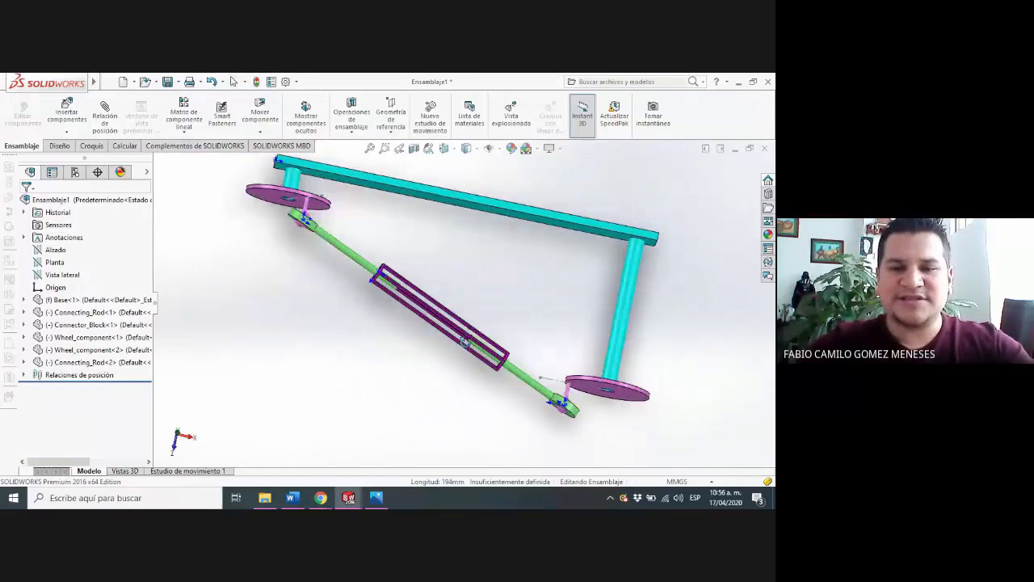
mouse_move(495, 289)
middle_mouse_down()
mouse_move(489, 309)
mouse_move(474, 294)
mouse_move(491, 302)
middle_mouse_up()
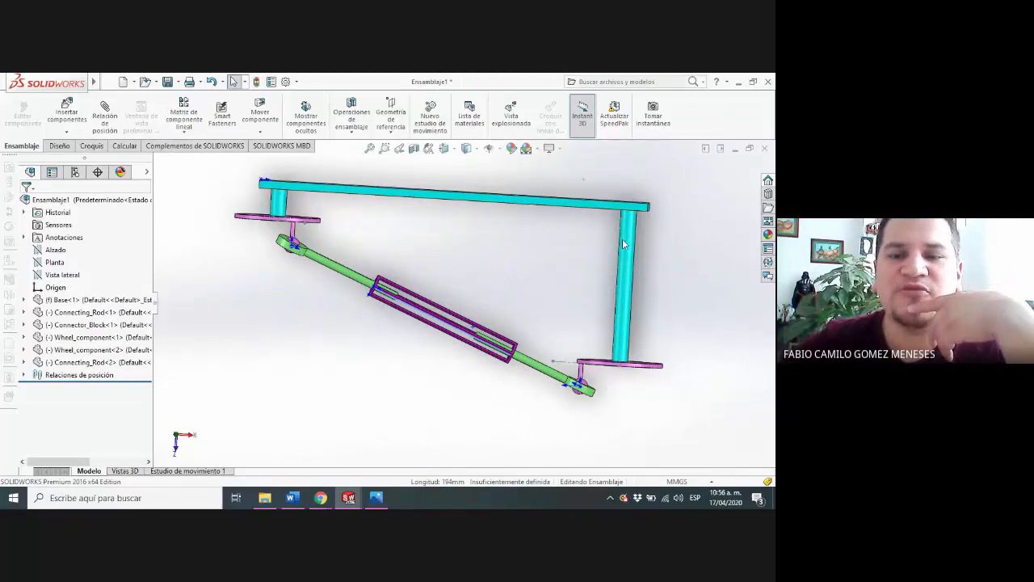
Switch to Chrome to check the Connecting Rod Assembly drawing on Course Hero for the wheel angle, and return to SOLIDWORKS
mouse_move(327, 496)
left_click(282, 428)
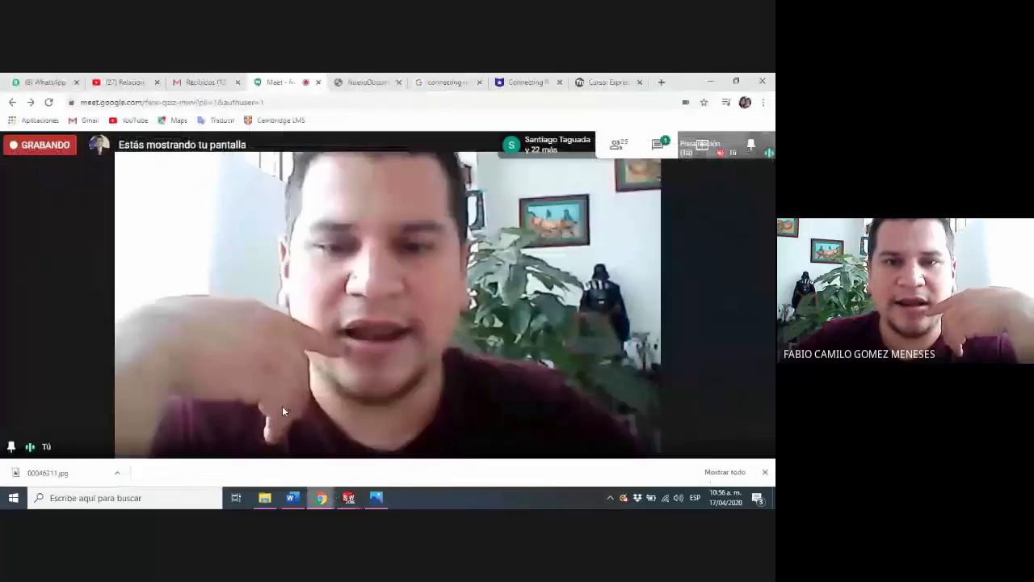
left_click(515, 84)
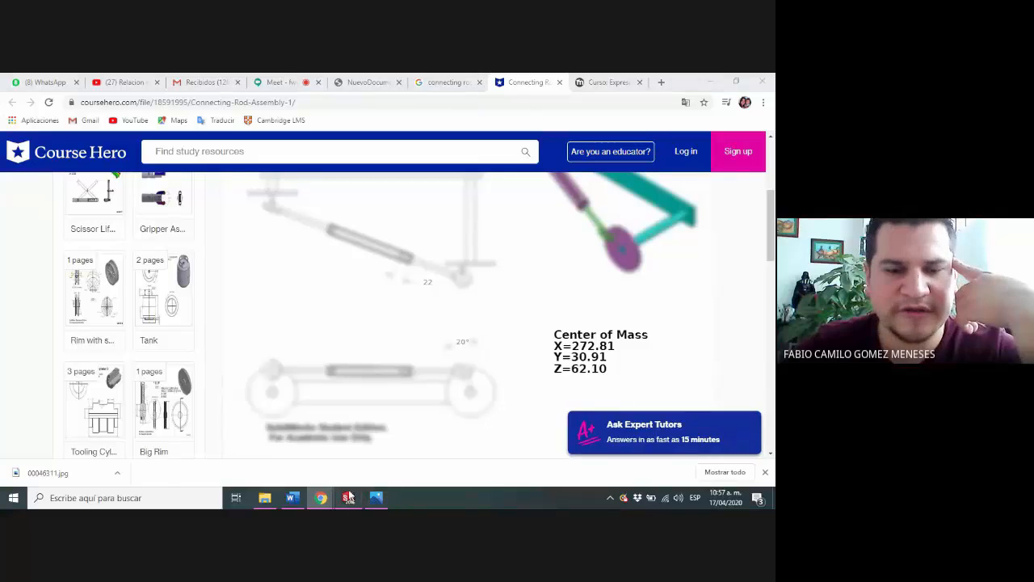
mouse_move(348, 497)
left_click(714, 453)
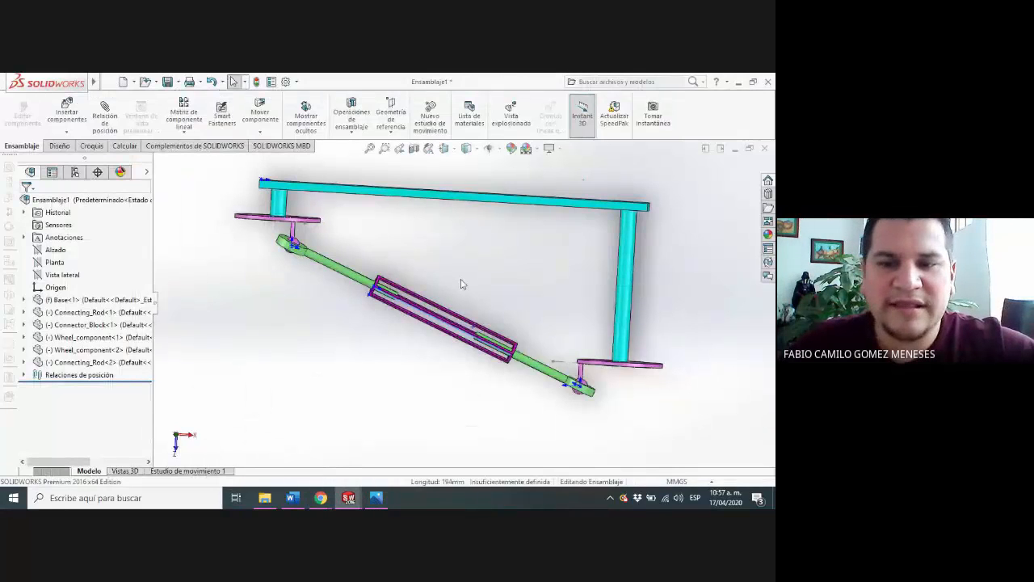
Rotate the long shaft's wheel until its ball sits above the shaft, with the wheel viewed from the front
middle_click_drag(463, 284, 467, 214)
left_click_drag(656, 325, 643, 303)
scroll(679, 265, "down", 4)
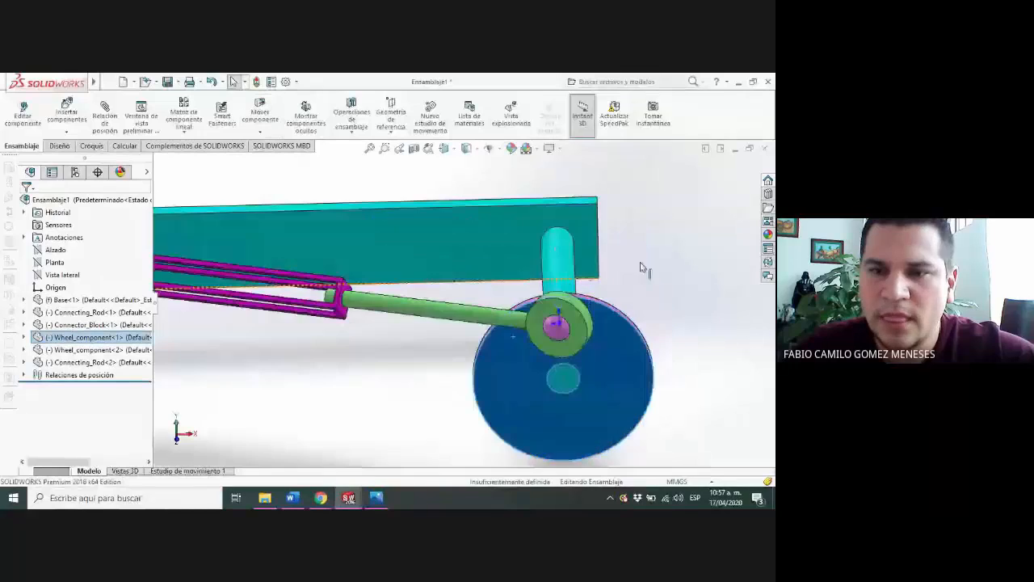
middle_click_drag(589, 261, 569, 247)
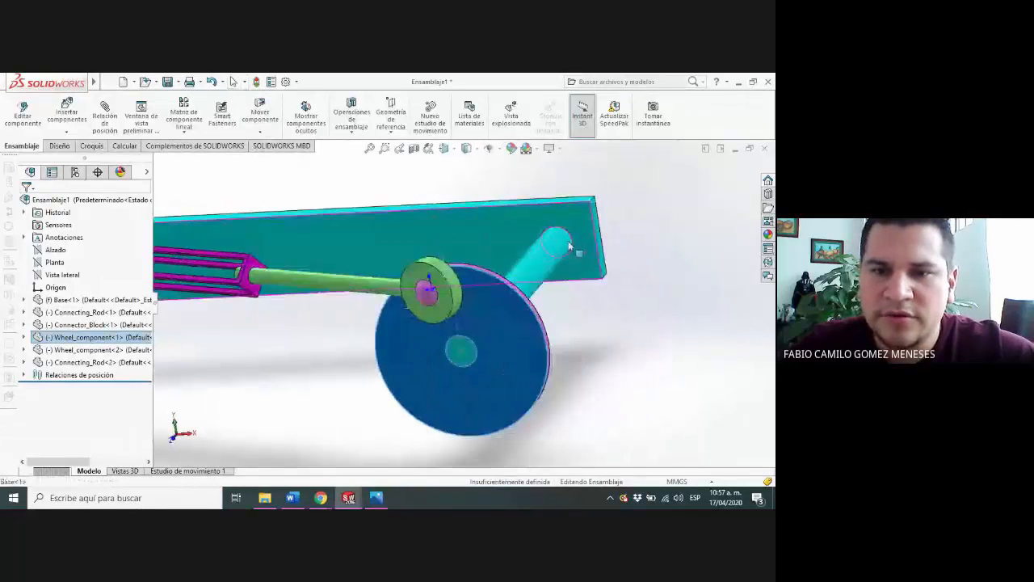
Add a 20° angle mate between the long shaft wheel's sketch line and the vertical end edge of the Base
left_click(439, 233)
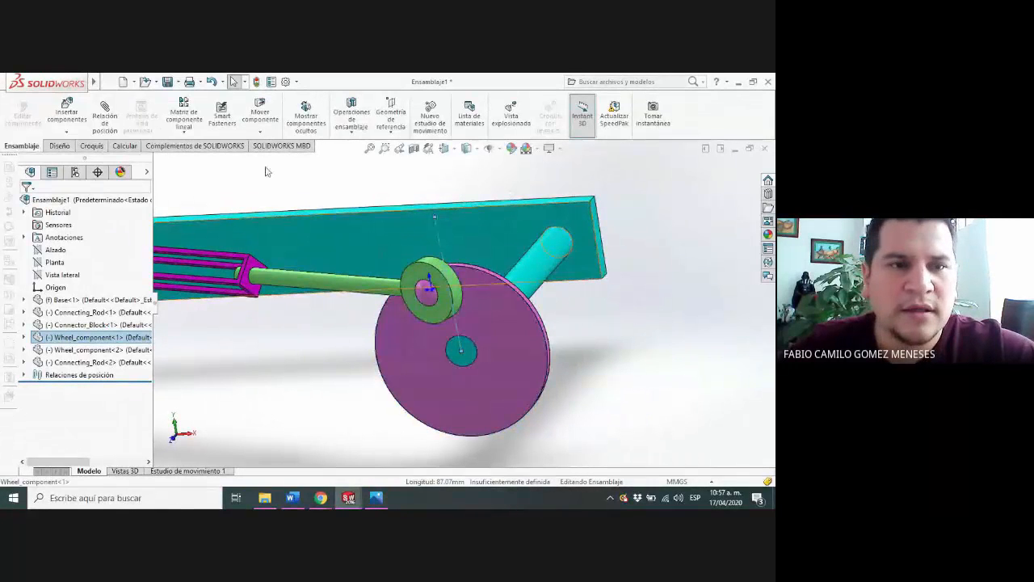
left_click(105, 117)
left_click(602, 252)
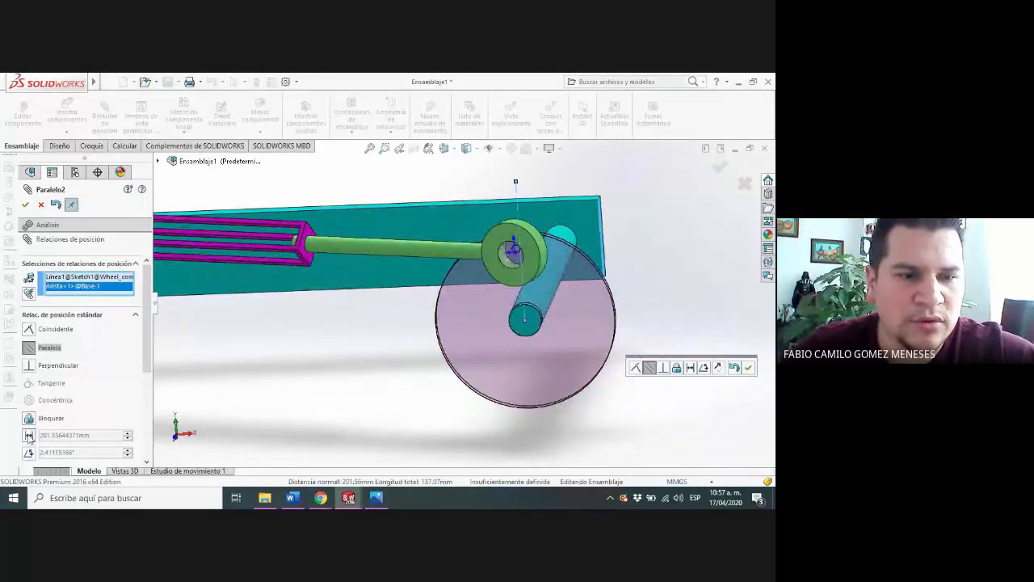
left_click(28, 452)
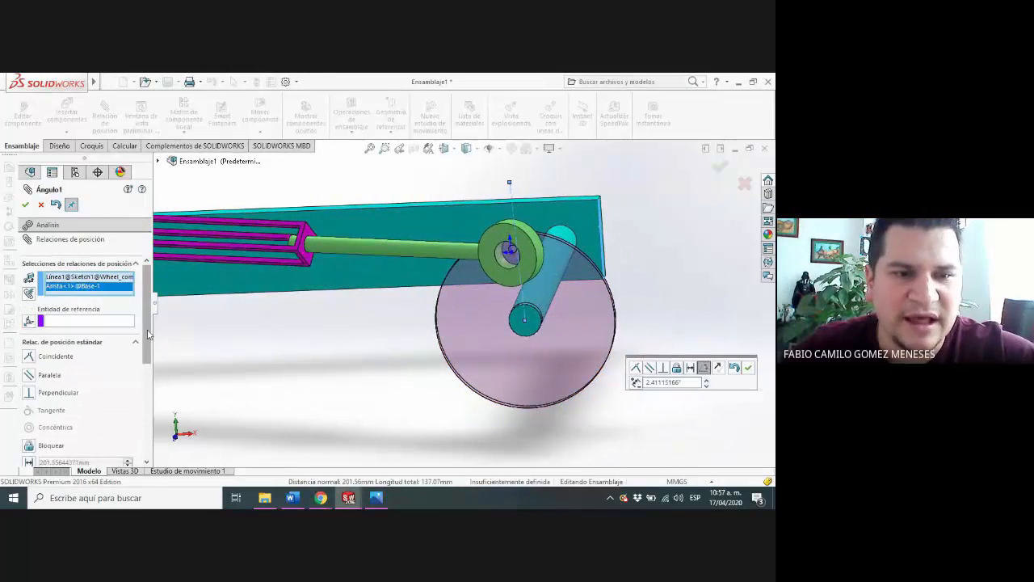
left_click_drag(149, 335, 155, 391)
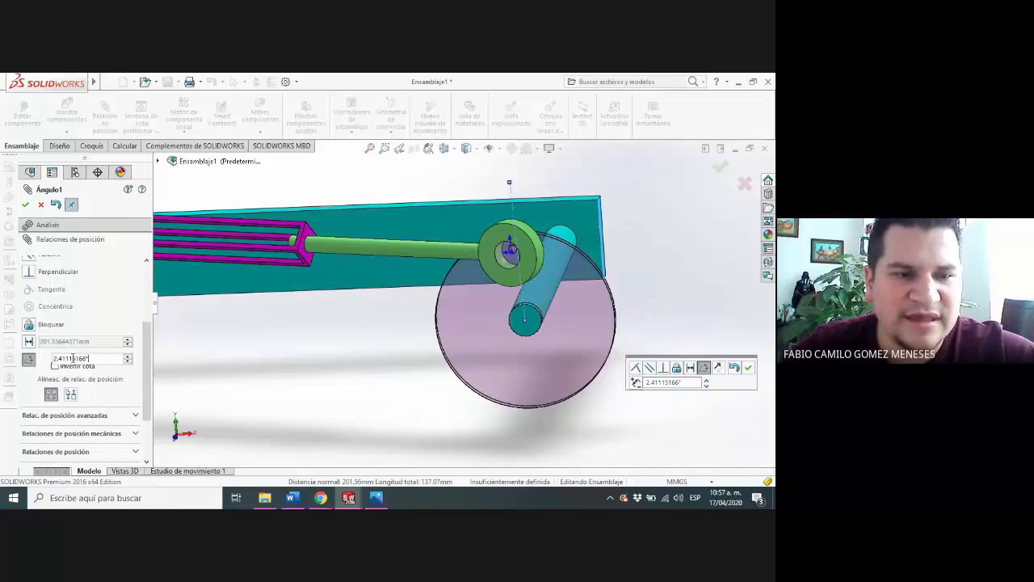
type("20")
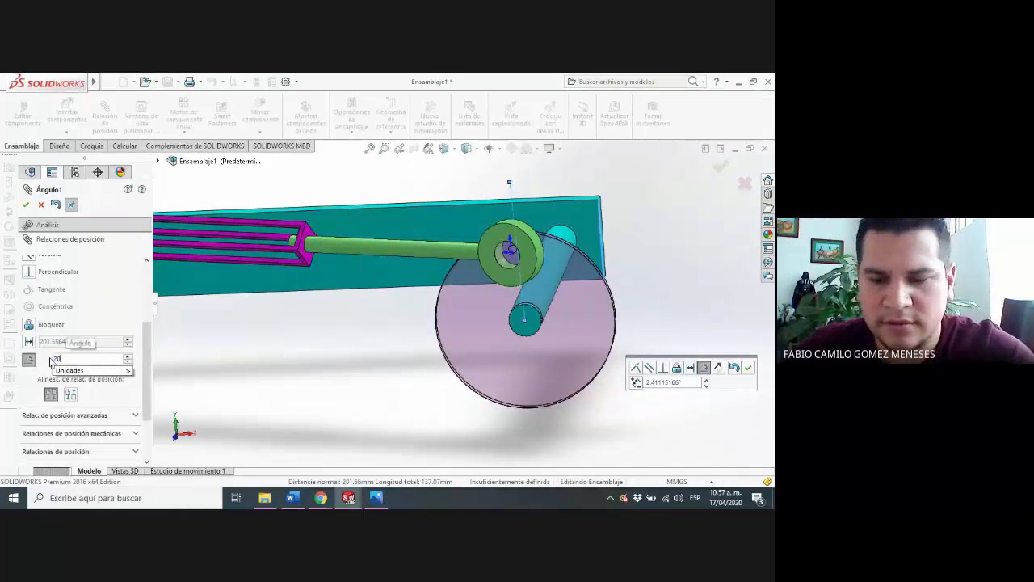
key("Return")
middle_click_drag(560, 247, 567, 223)
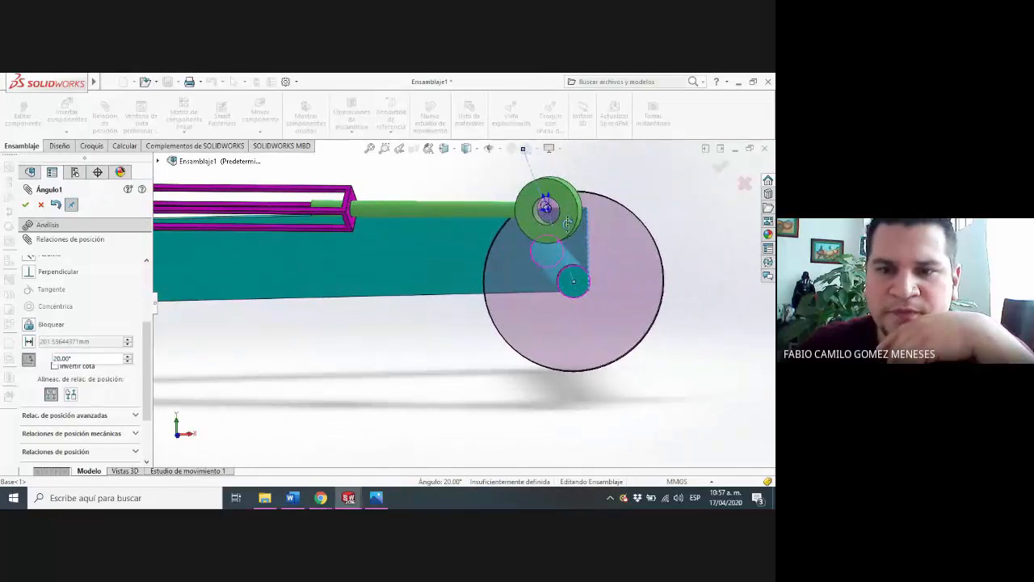
left_click(26, 206)
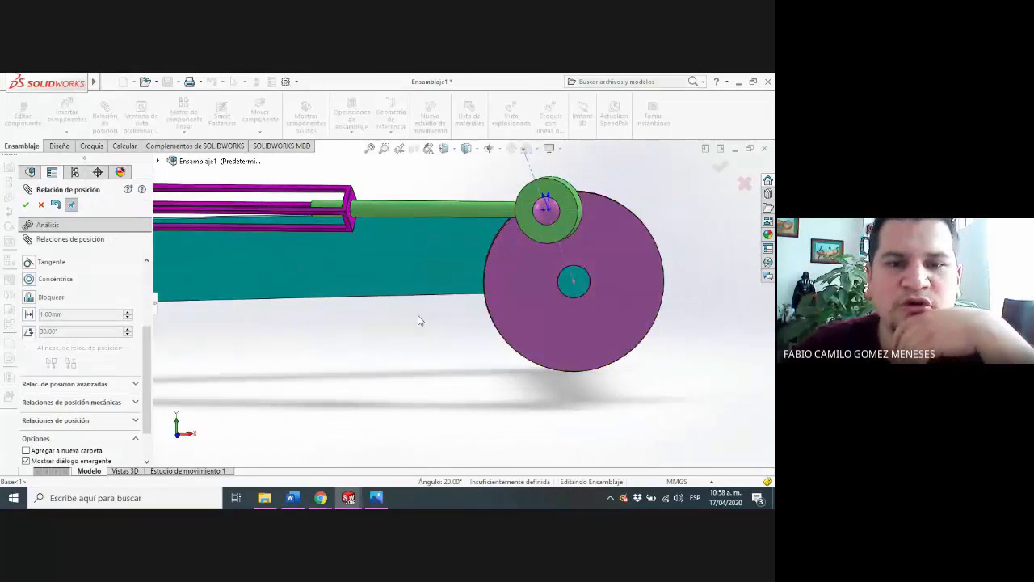
Examine the linkage from above and turn the Connector_Block slightly about the rods
scroll(418, 323, "up", 5)
middle_click_drag(374, 291, 419, 319)
scroll(419, 315, "down", 4)
left_click_drag(419, 315, 441, 297)
scroll(441, 294, "up", 3)
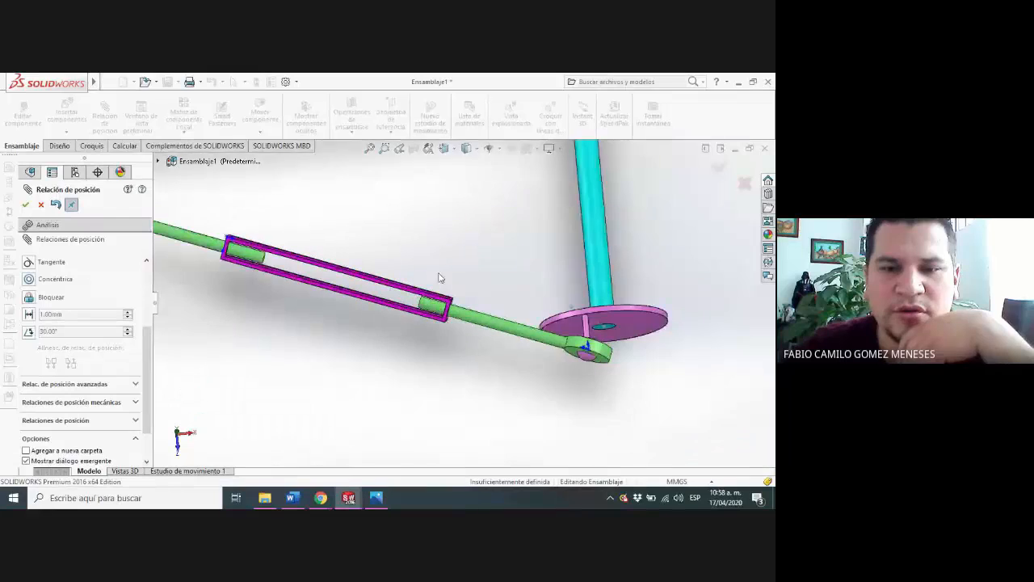
middle_click_drag(441, 278, 416, 228)
scroll(416, 231, "up", 3)
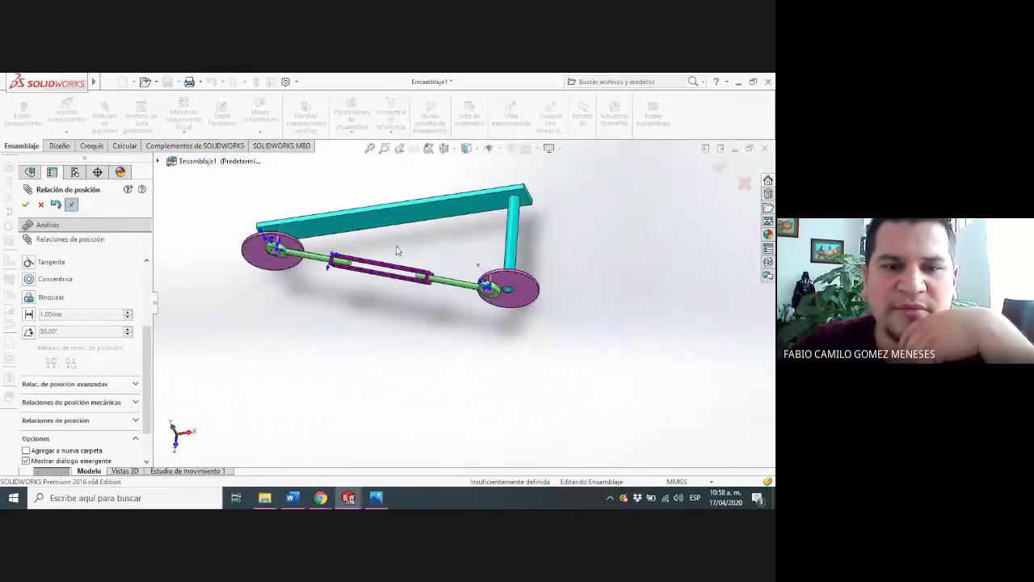
left_click_drag(418, 276, 417, 262)
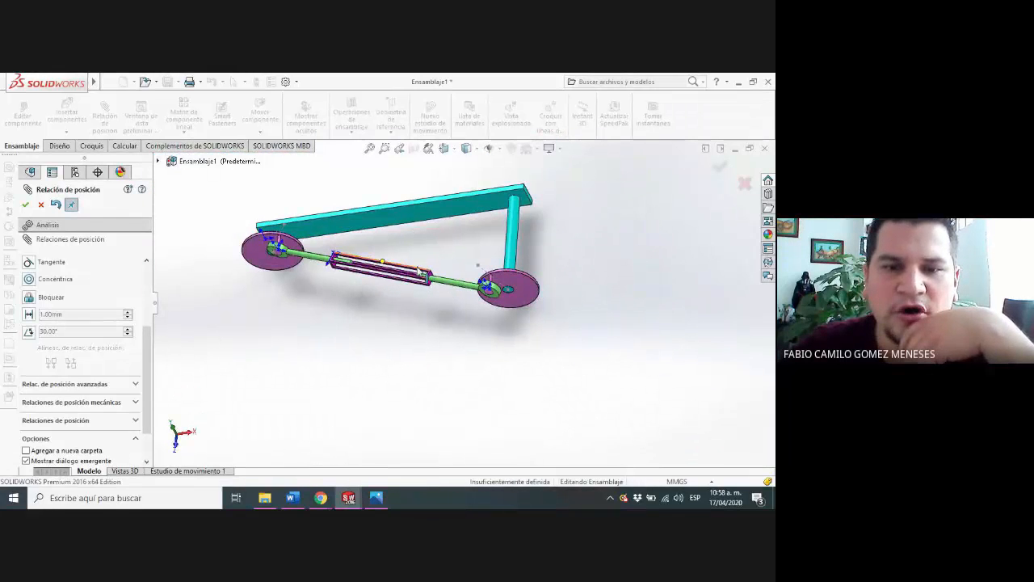
Add a 22 mm distance mate between the end face of Connecting_Rod<2> and the Connector_Block's inner end face, and finish mating
scroll(417, 259, "down", 4)
middle_click_drag(456, 307, 423, 258)
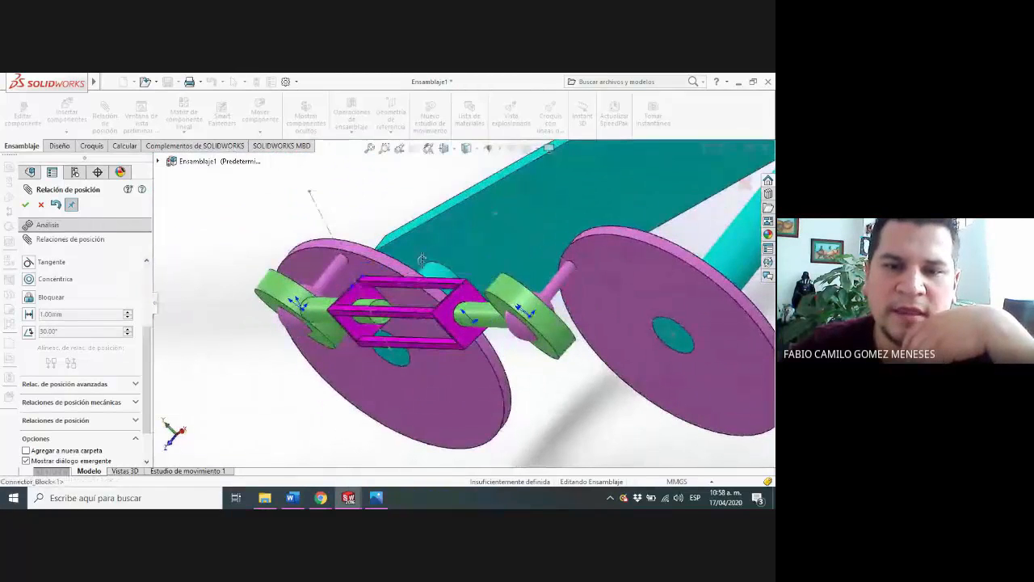
scroll(443, 222, "down", 5)
middle_click_drag(443, 222, 413, 297)
scroll(410, 333, "down", 3)
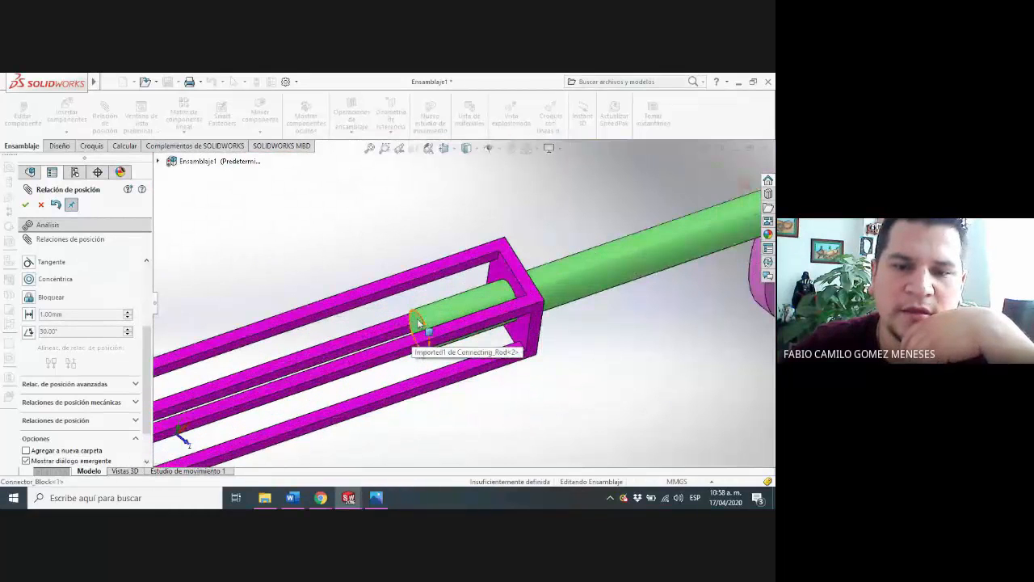
left_click(419, 323)
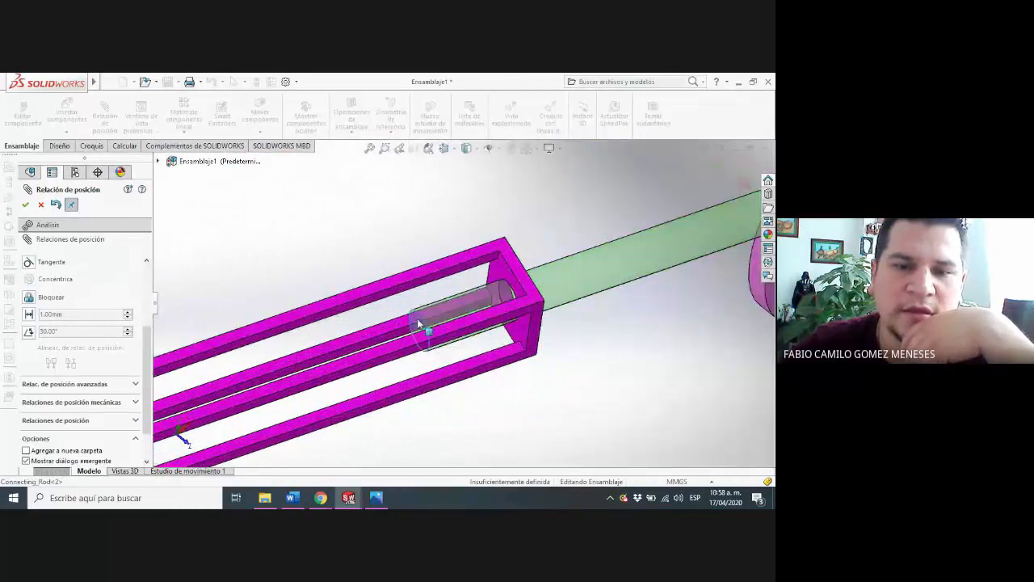
left_click(508, 272)
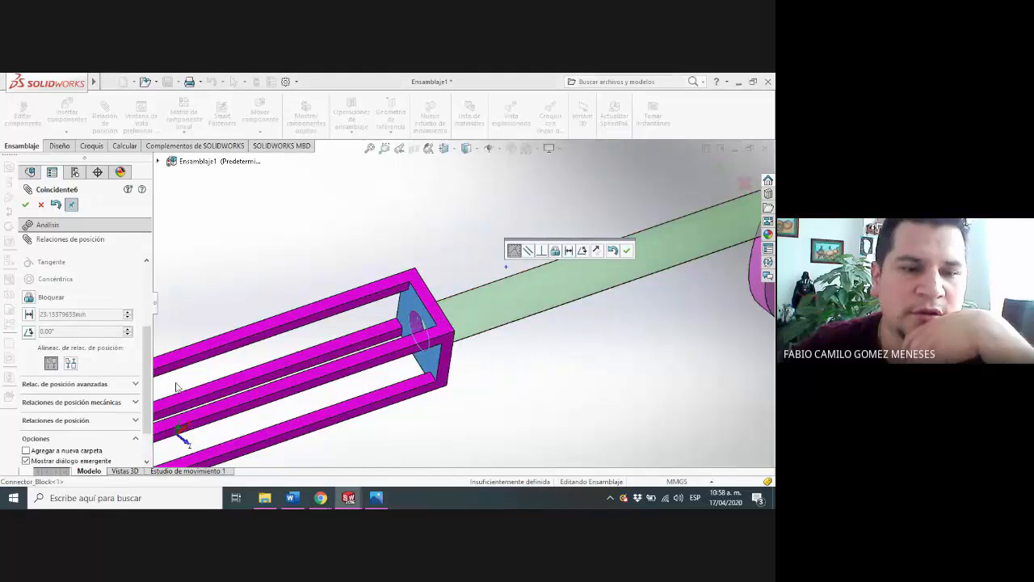
left_click(29, 315)
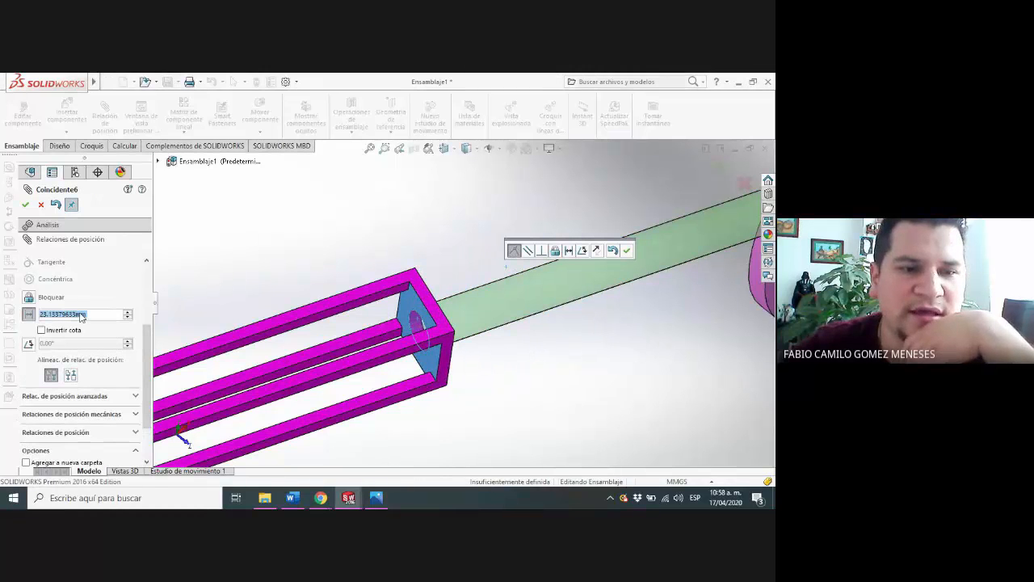
type("22")
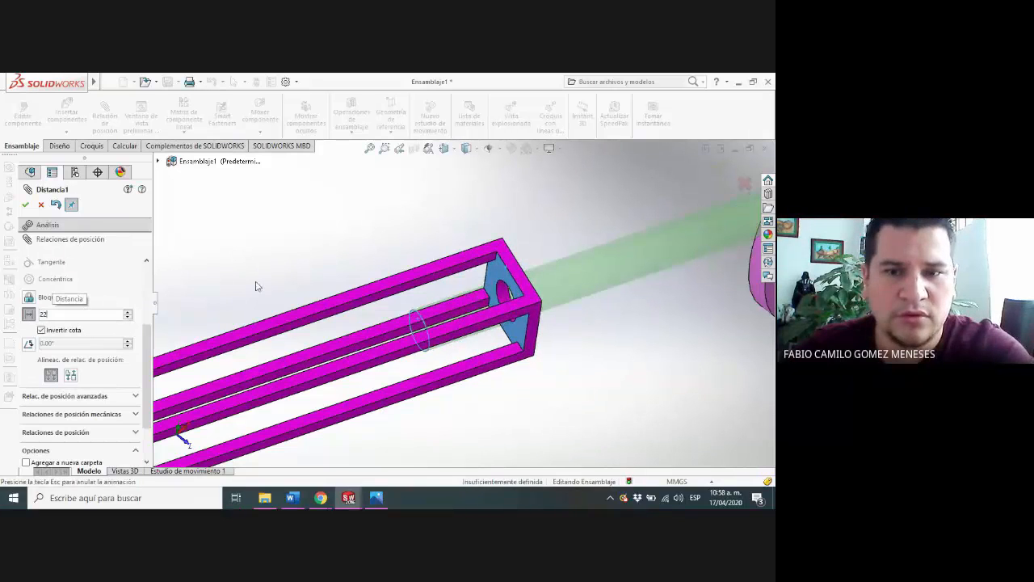
key("Return")
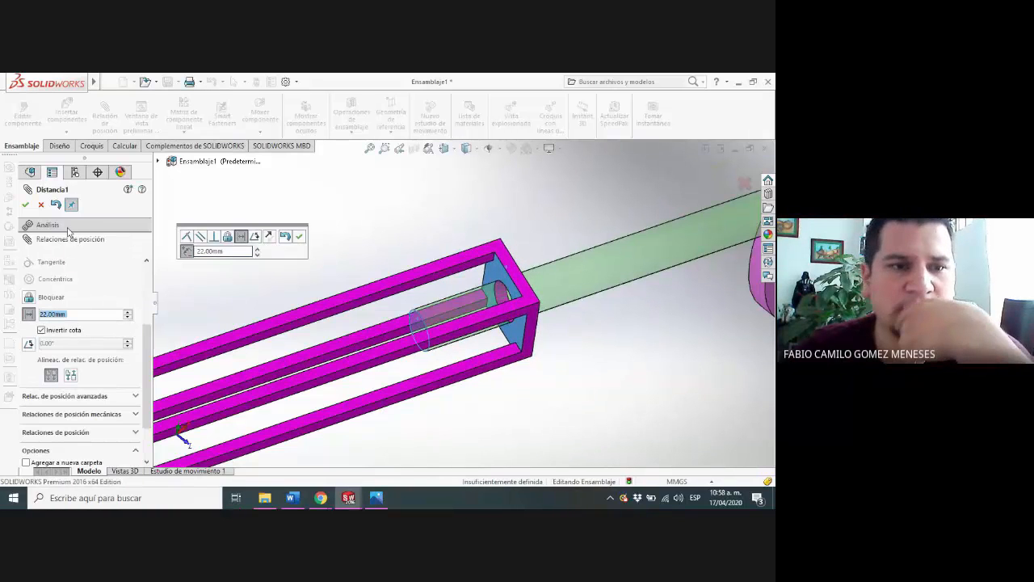
left_click(25, 205)
middle_click_drag(429, 243, 360, 279)
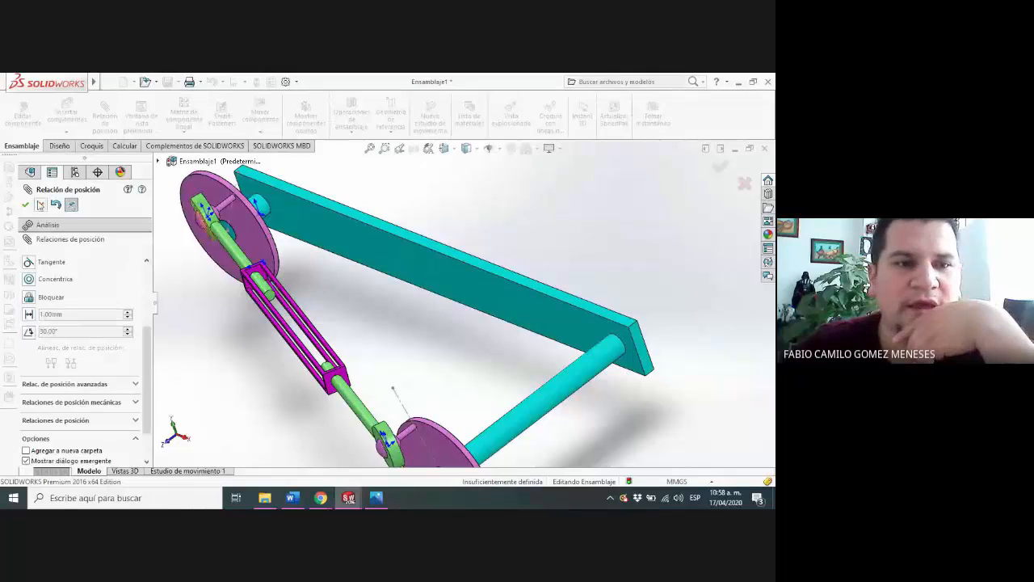
left_click(41, 207)
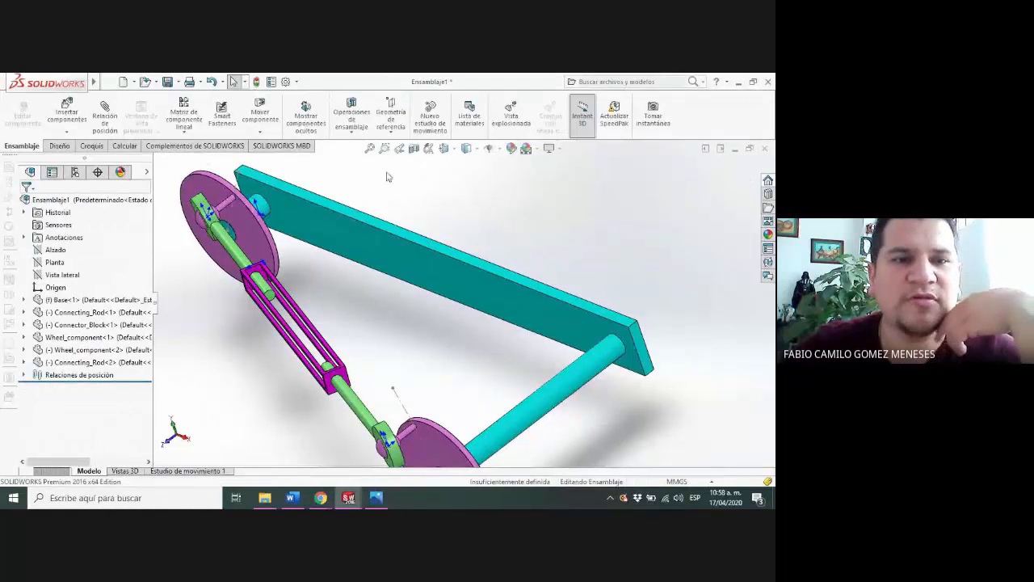
Evaluate the assembly's mass properties and mark its centre-of-mass coordinates
left_click(124, 146)
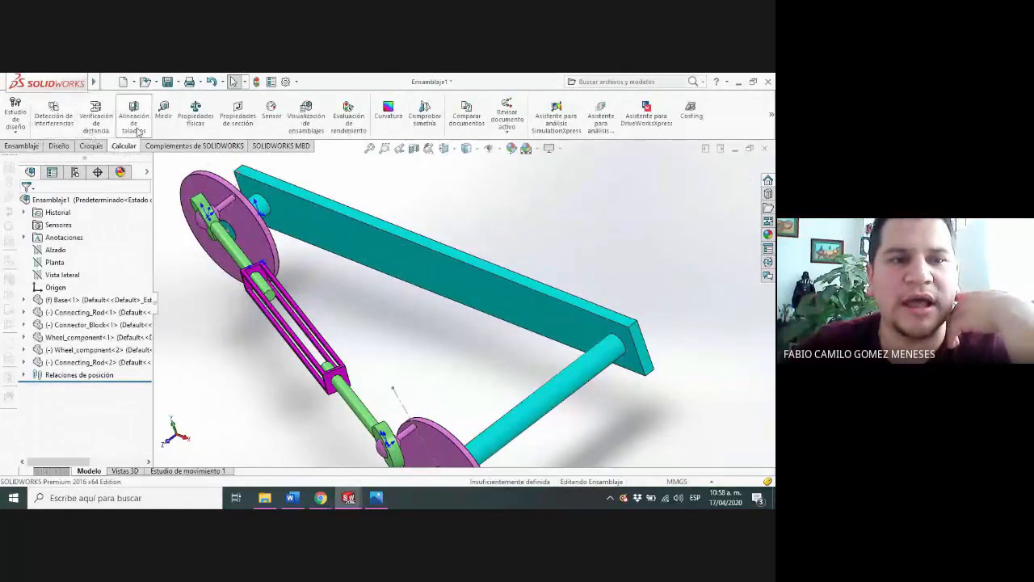
left_click(195, 111)
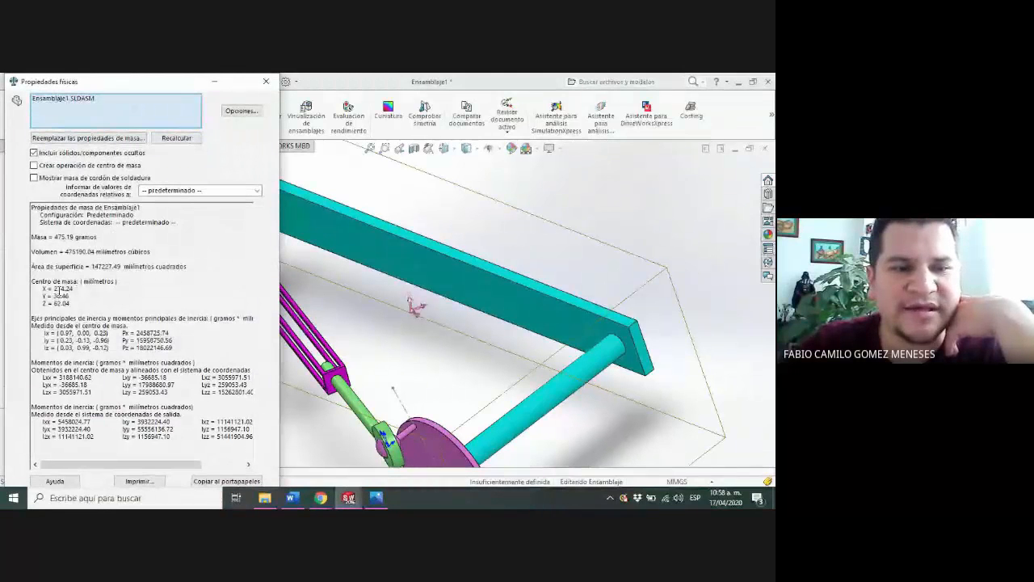
mouse_move(41, 288)
left_mouse_down()
mouse_move(75, 302)
mouse_move(42, 289)
left_mouse_up()
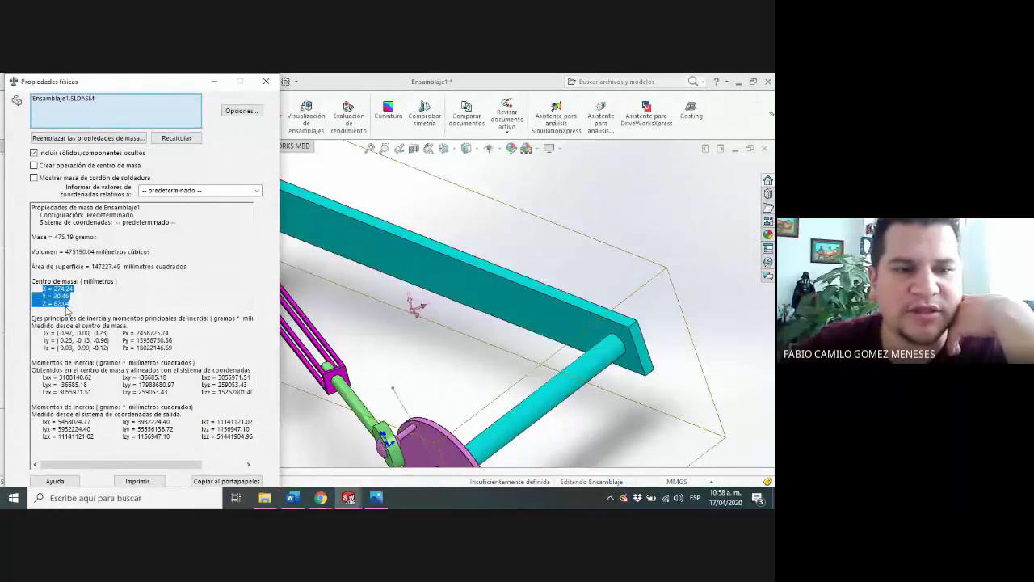
Switch to Chrome to compare the centre of mass with the Course Hero drawing, and return to SOLIDWORKS
mouse_move(320, 497)
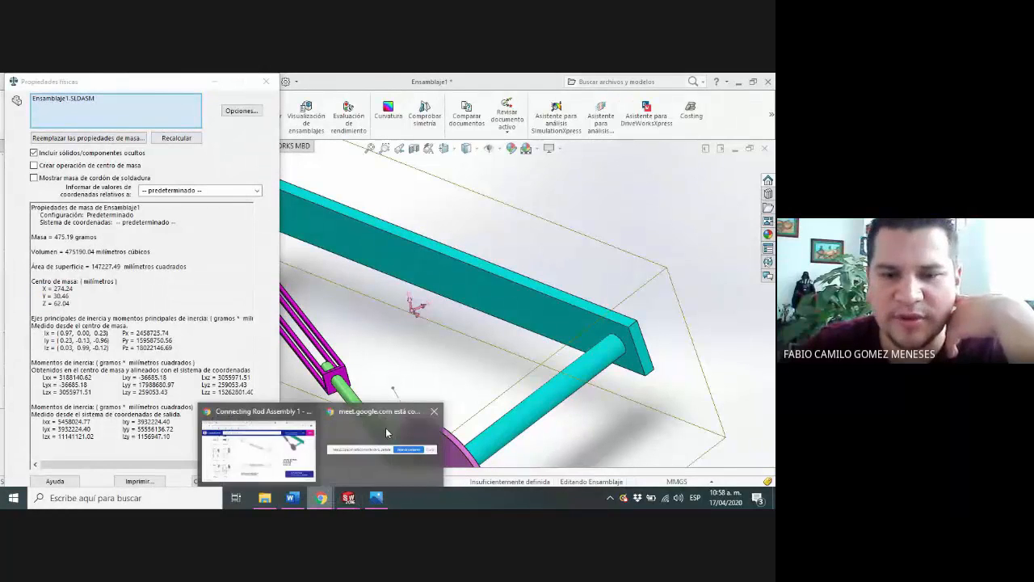
left_click(257, 432)
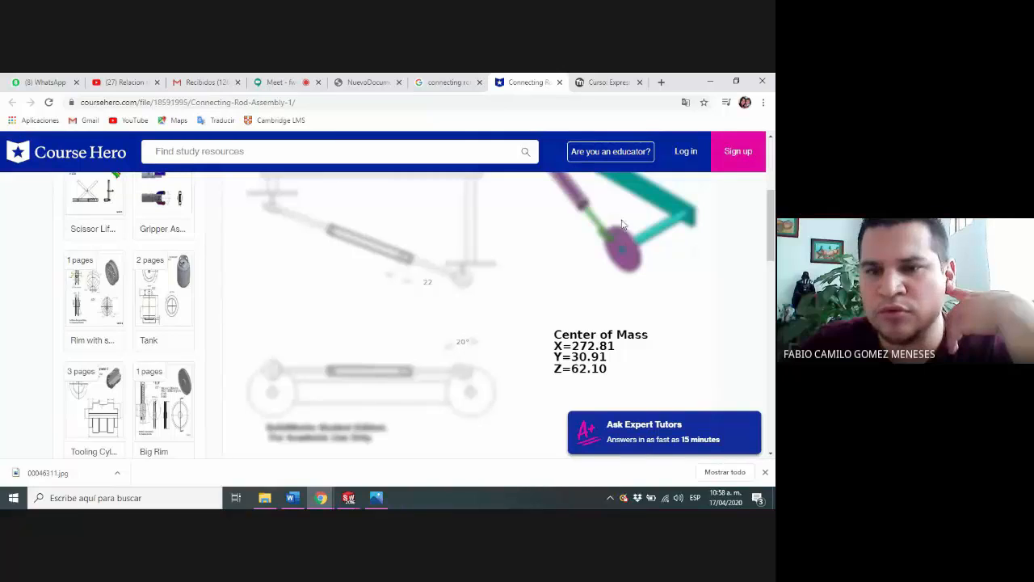
left_click(715, 84)
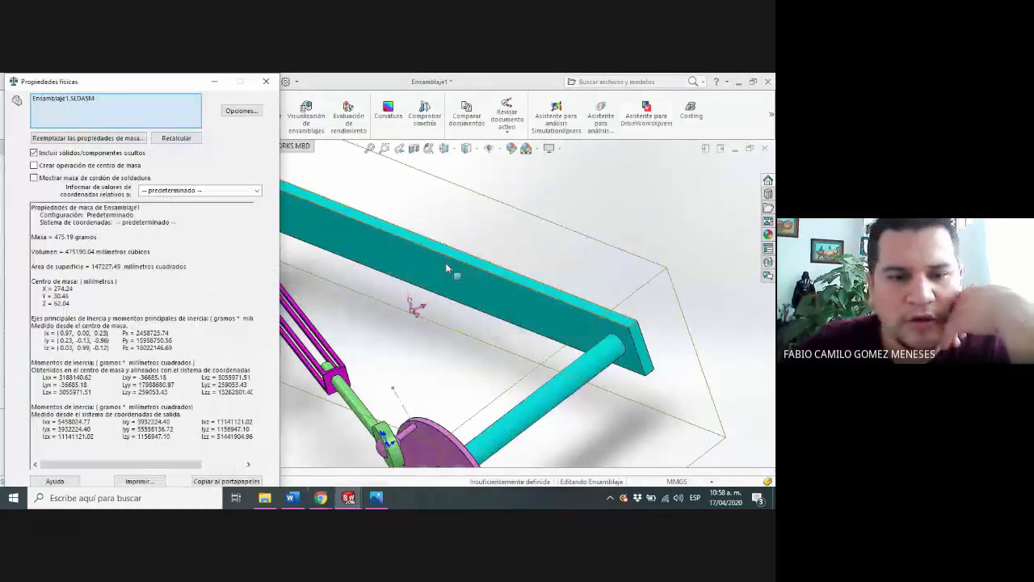
Turn the short shaft's wheel to test its remaining freedom, and close the mass properties
middle_click_drag(445, 263, 470, 303)
left_click_drag(424, 342, 374, 331)
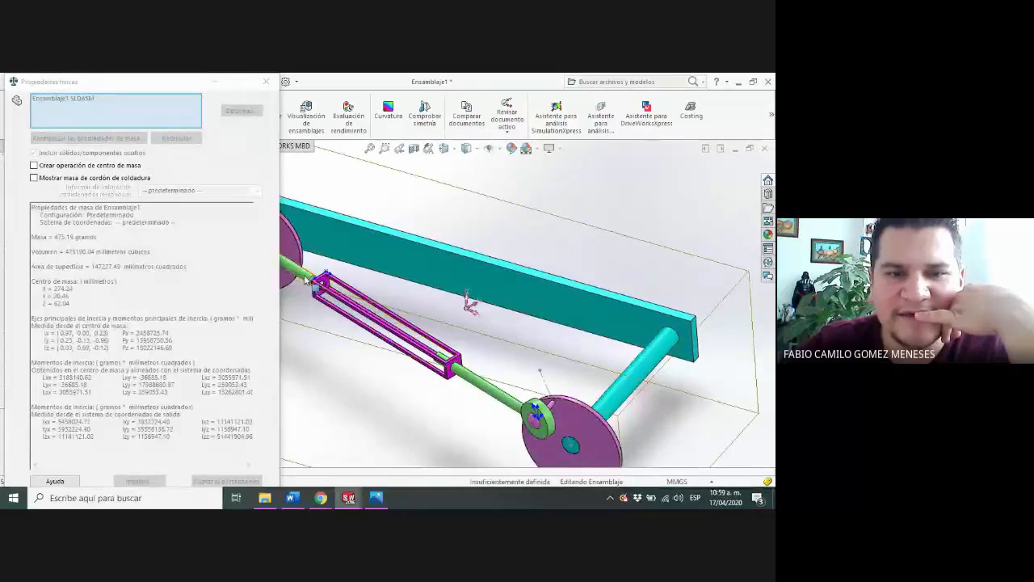
scroll(325, 265, "up", 3)
left_click_drag(331, 259, 374, 280)
left_click(265, 82)
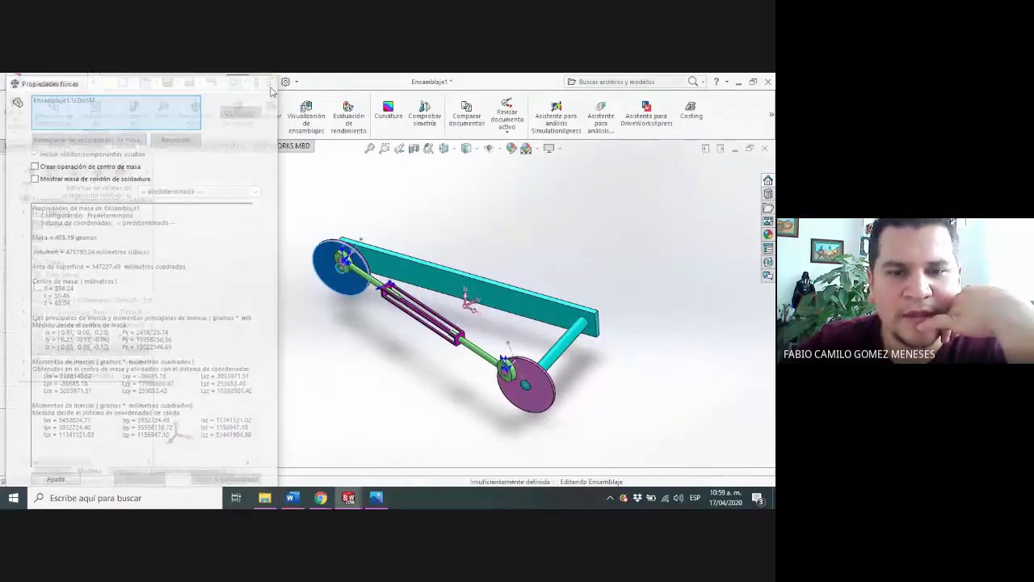
Switch to Chrome to study the Connecting Rod Assembly 1 views for the short shaft wheel's orientation, and return to SOLIDWORKS
mouse_move(321, 498)
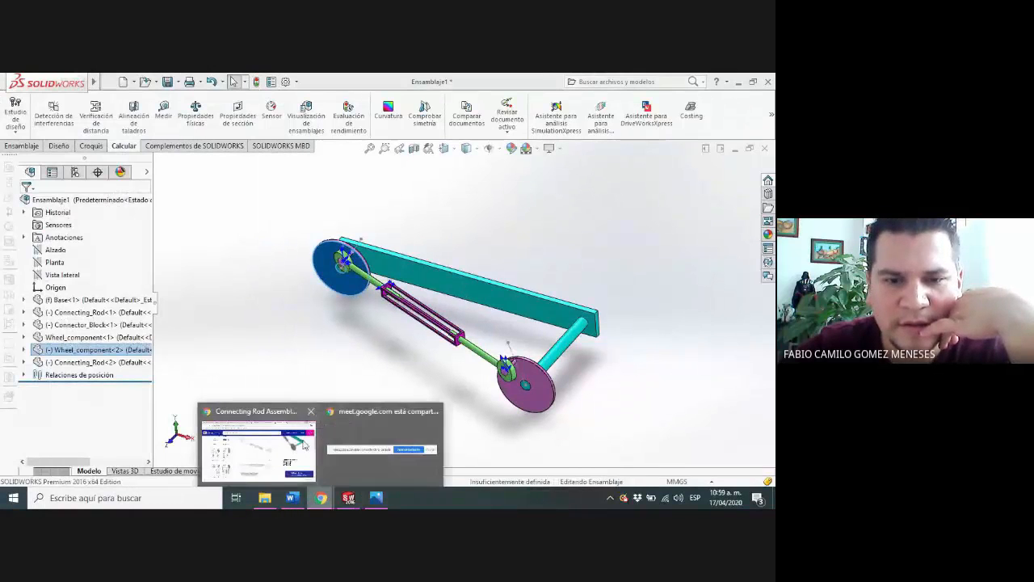
left_click(283, 415)
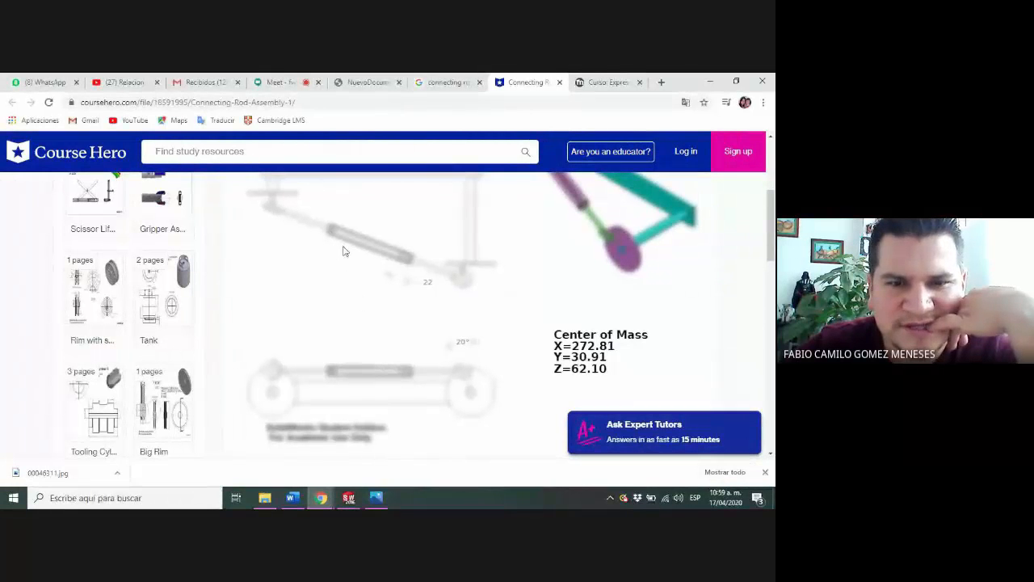
scroll(361, 282, "up", 3)
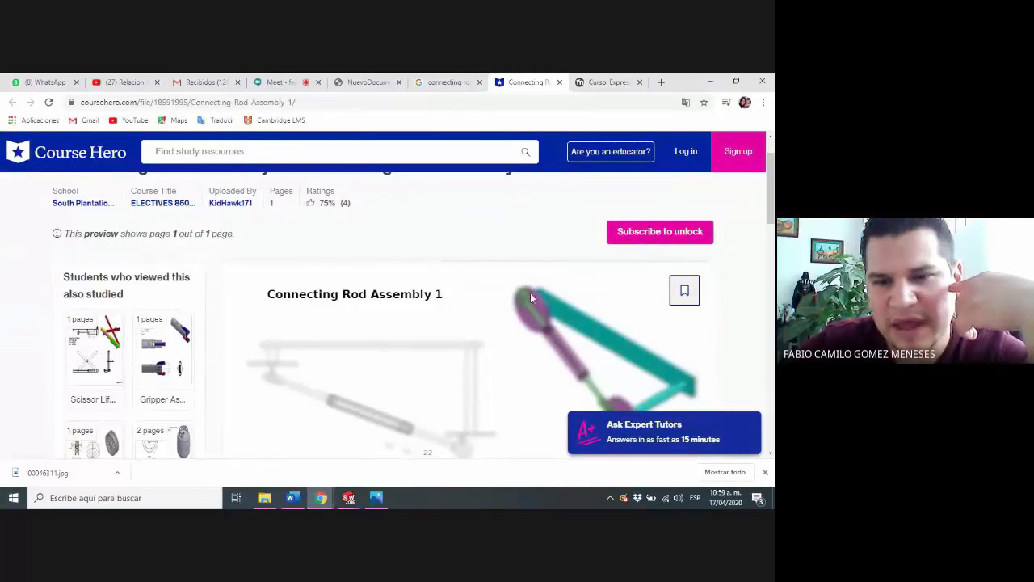
left_click(357, 499)
left_click(718, 438)
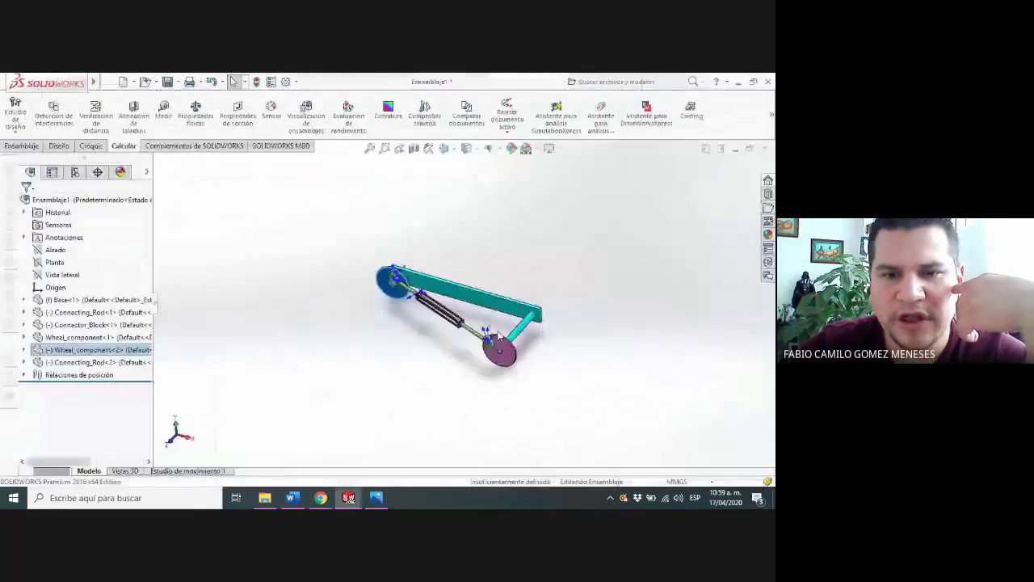
Orient the view normal to the Alzado plane and turn the short shaft's wheel counterclockwise until its pin lies slightly left above the shaft centre
middle_click_drag(499, 335, 546, 294)
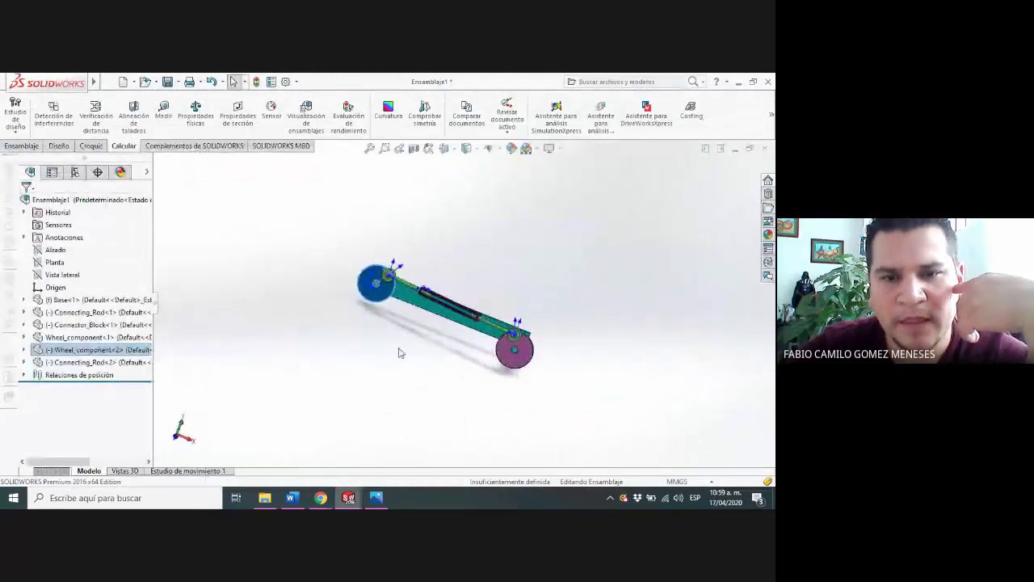
scroll(398, 352, "up", 3)
scroll(415, 302, "down", 6)
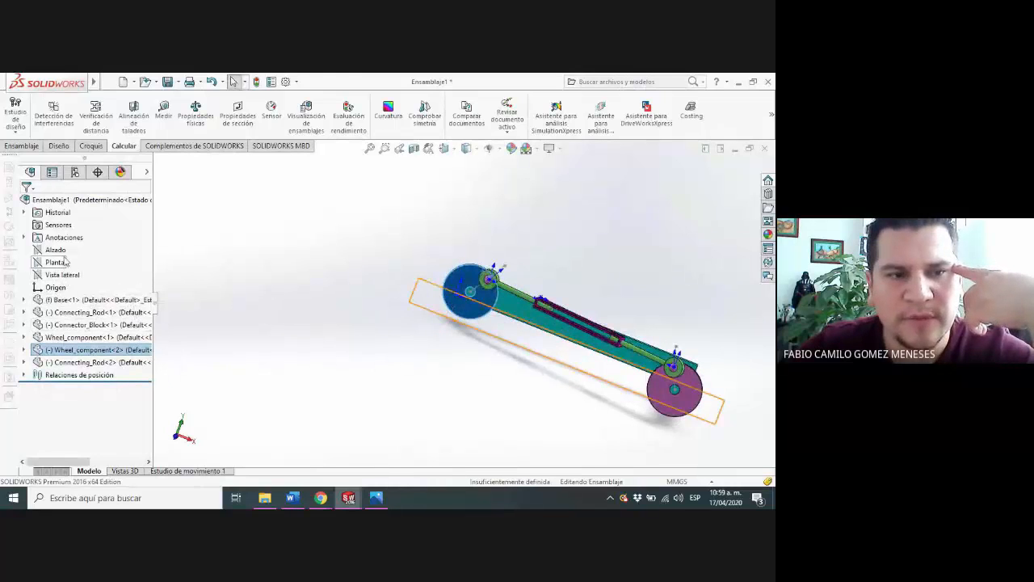
right_click(56, 250)
left_click(111, 231)
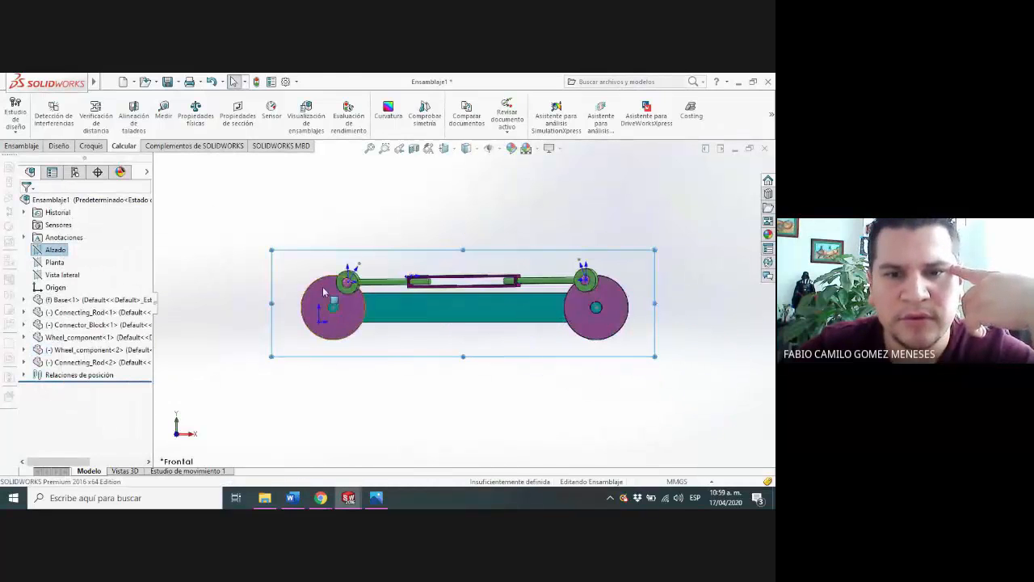
left_click(349, 277)
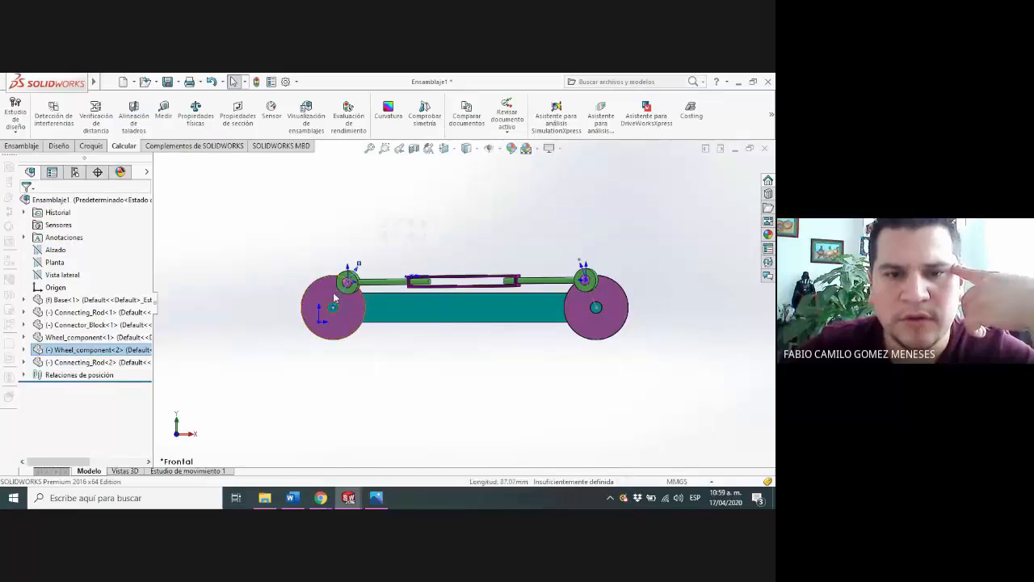
left_click_drag(332, 292, 315, 287)
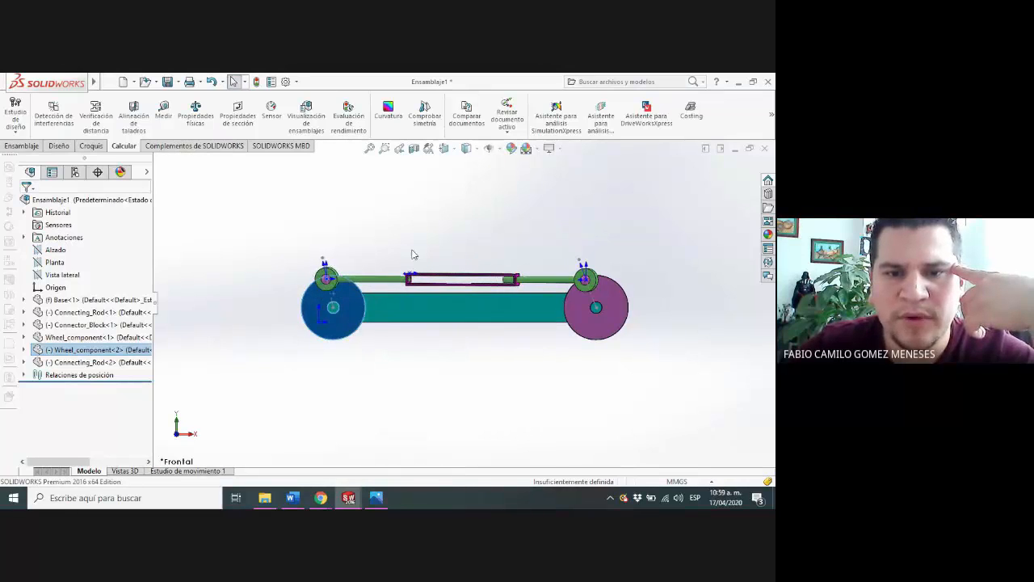
Mate the connector block's inner end face coincident with the end face of the short-shaft-side connecting rod
scroll(420, 267, "down", 5)
mouse_move(437, 282)
middle_mouse_down()
mouse_move(444, 293)
mouse_move(434, 298)
middle_mouse_up()
scroll(388, 299, "down", 4)
scroll(397, 346, "down", 2)
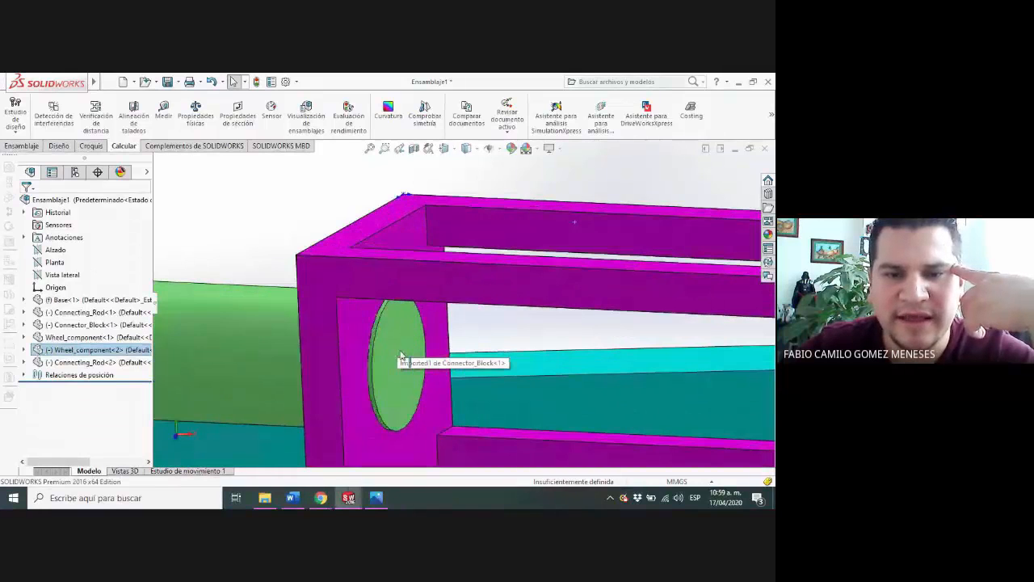
left_click(353, 327)
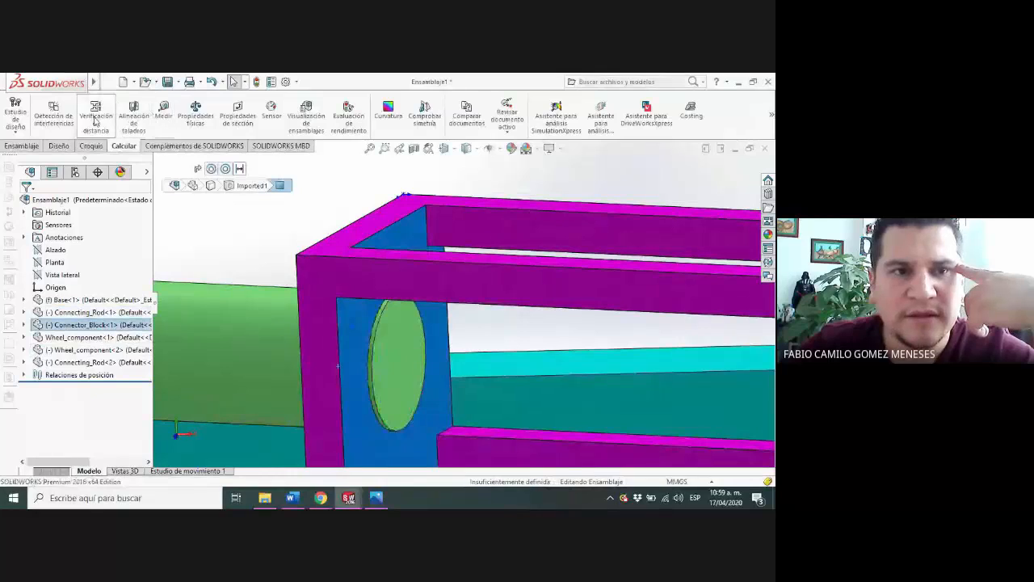
left_click(21, 146)
left_click(104, 117)
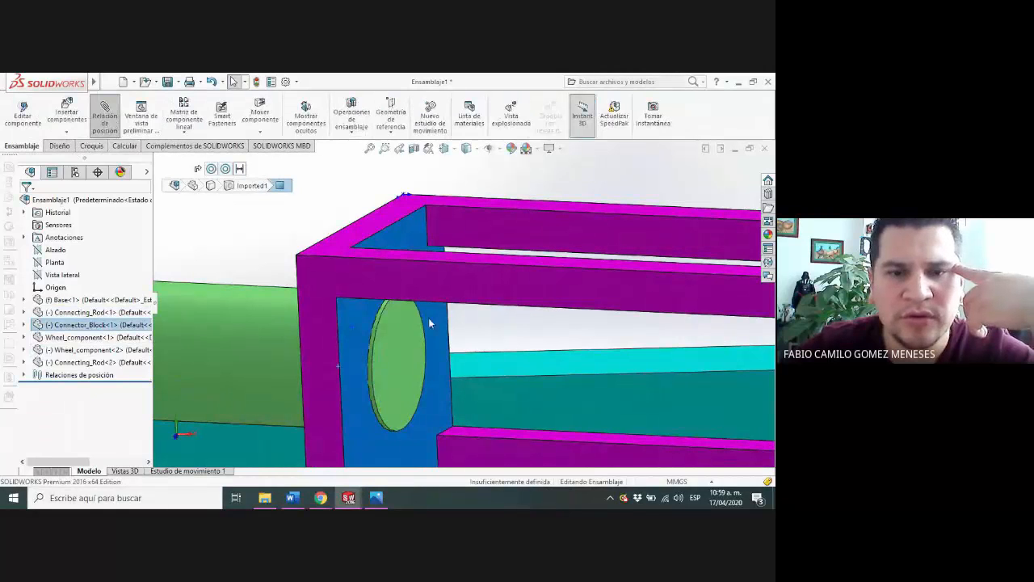
left_click(381, 341)
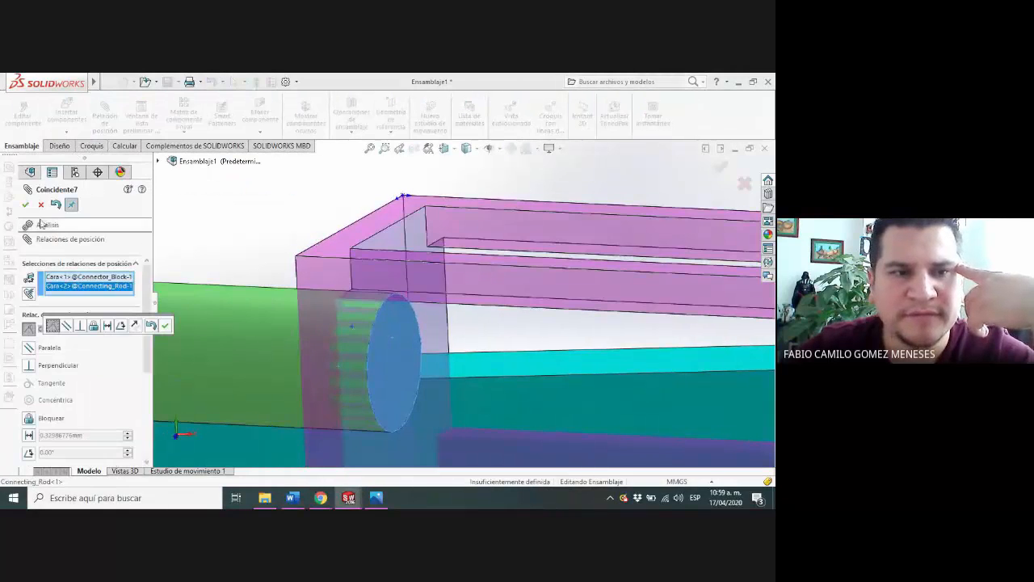
left_click(26, 204)
scroll(377, 245, "up", 8)
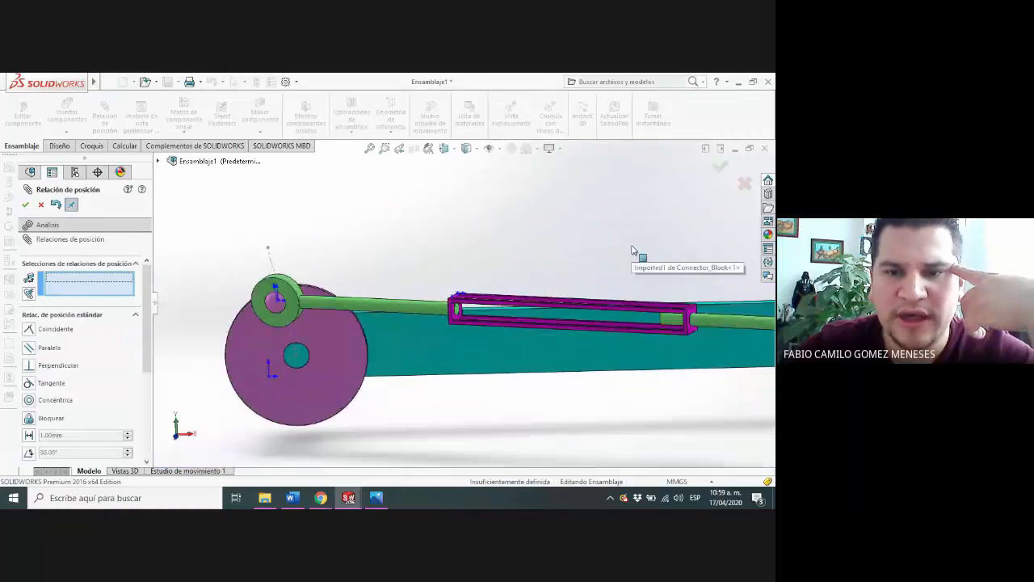
middle_click_drag(641, 258, 594, 261)
left_click(41, 205)
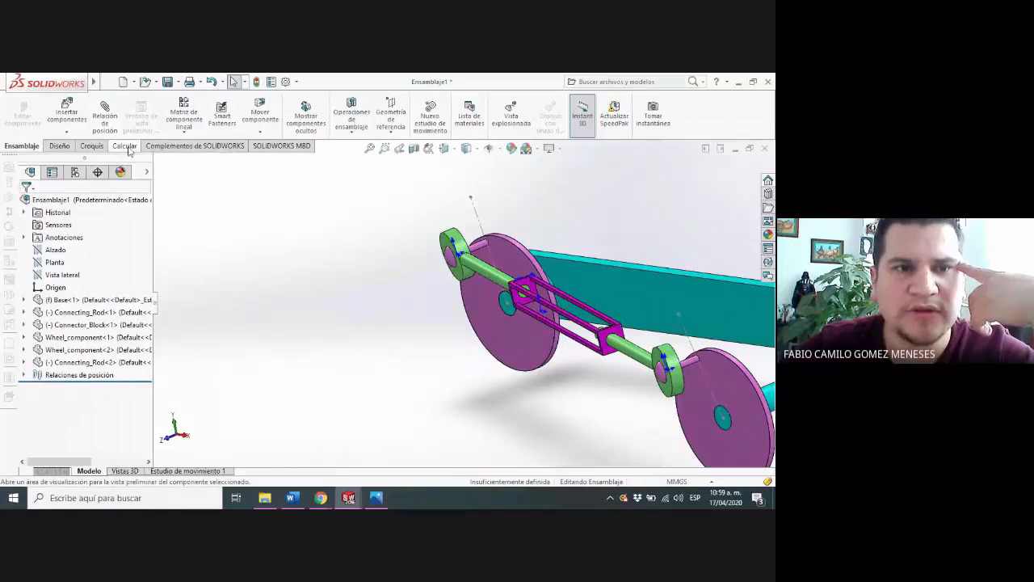
Evaluate the assembly's mass properties and check its centre-of-mass coordinates
left_click(124, 145)
left_click(195, 114)
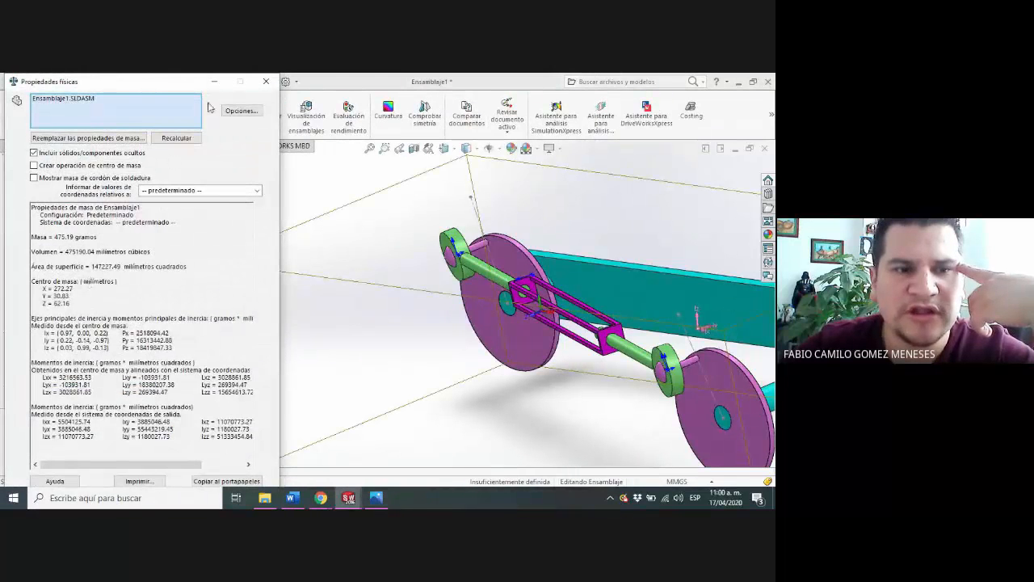
left_click(263, 86)
left_click(164, 111)
scroll(446, 323, "up", 3)
scroll(446, 307, "down", 2)
middle_click_drag(436, 263, 483, 286)
scroll(484, 285, "down", 3)
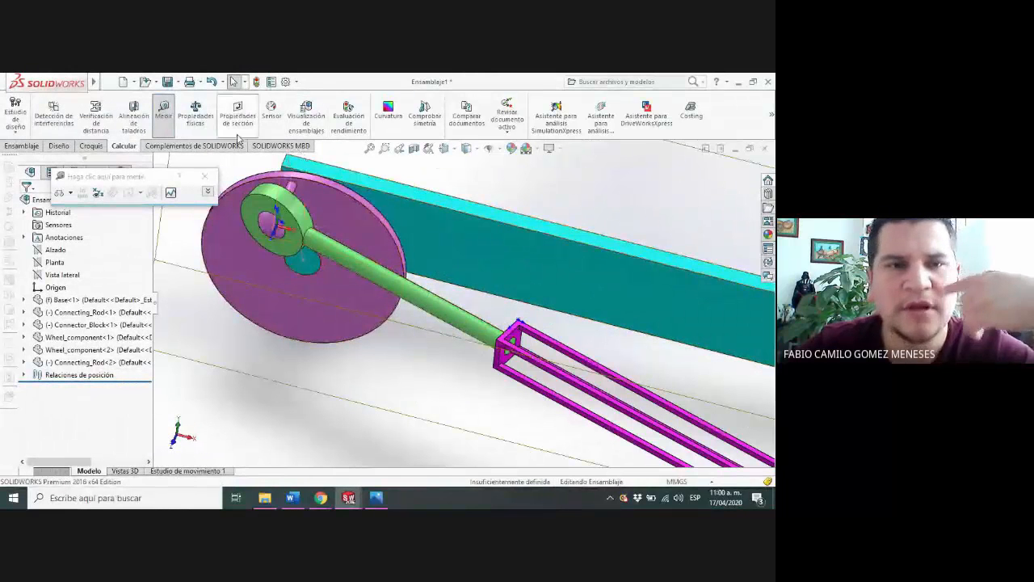
left_click(197, 121)
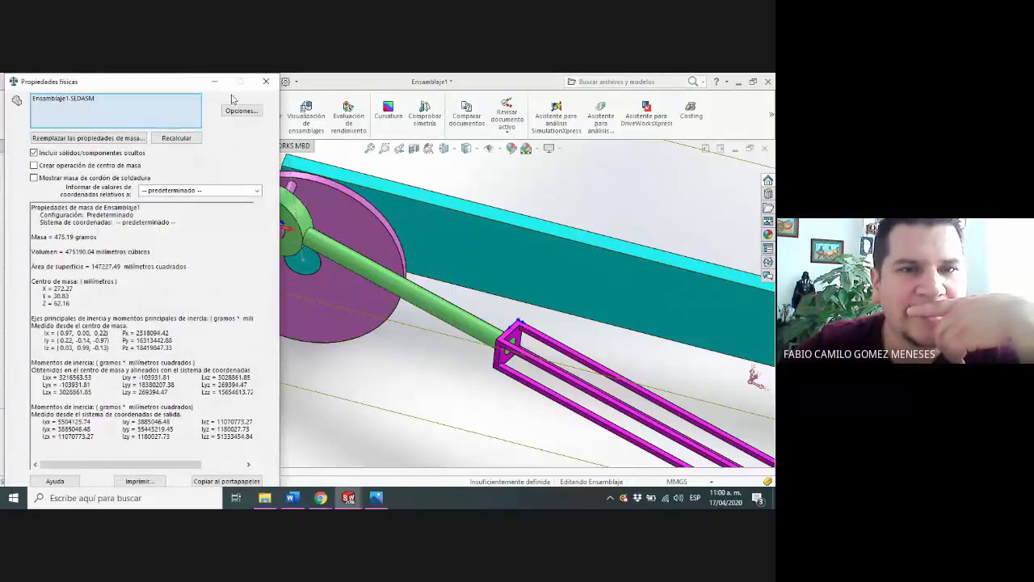
left_click(269, 84)
Inspect the rod joint on the short shaft's wheel, leave the Measure tool, and recheck the assembly's mass properties
scroll(306, 241, "down", 4)
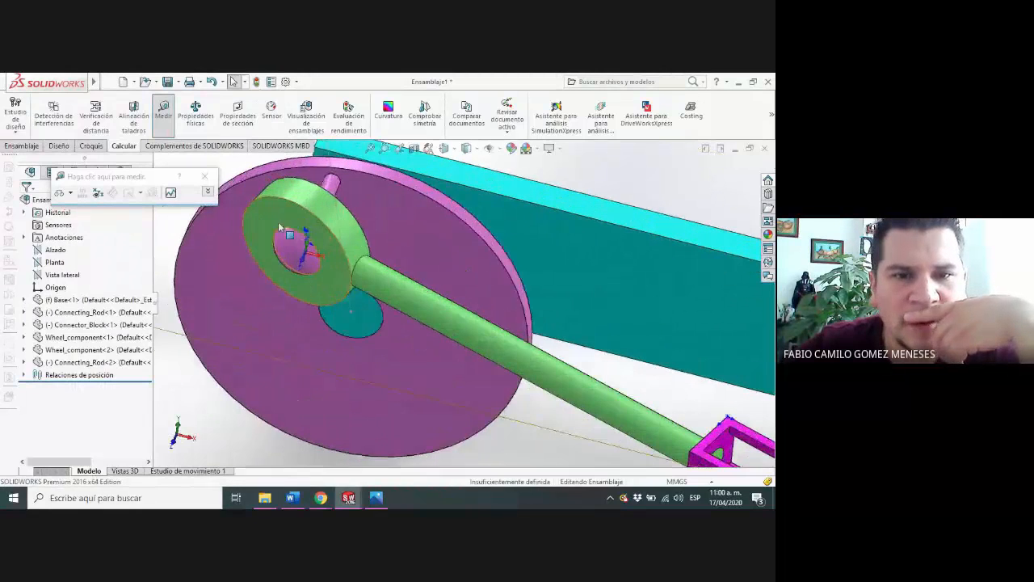
scroll(565, 323, "up", 8)
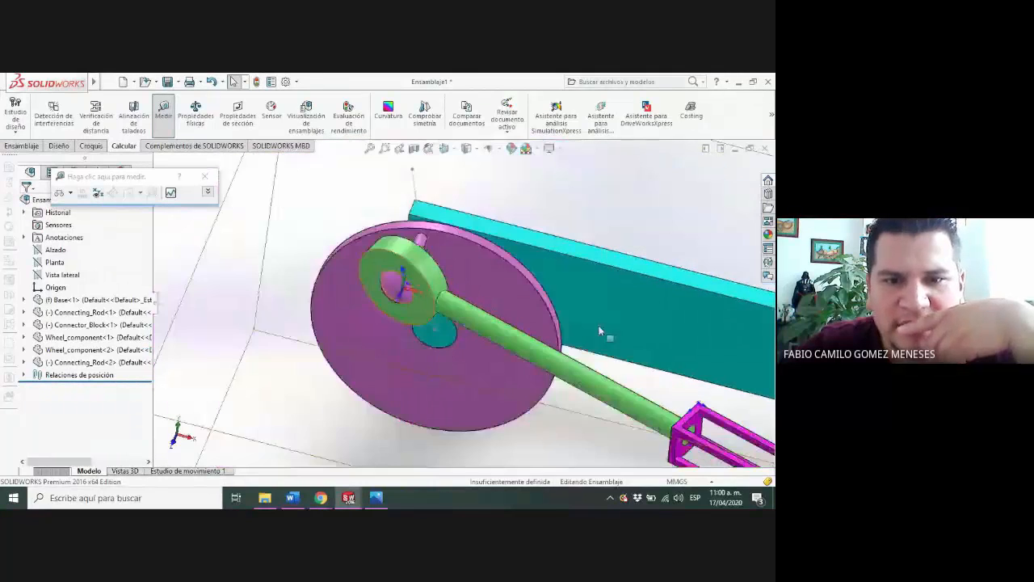
scroll(672, 379, "up", 2)
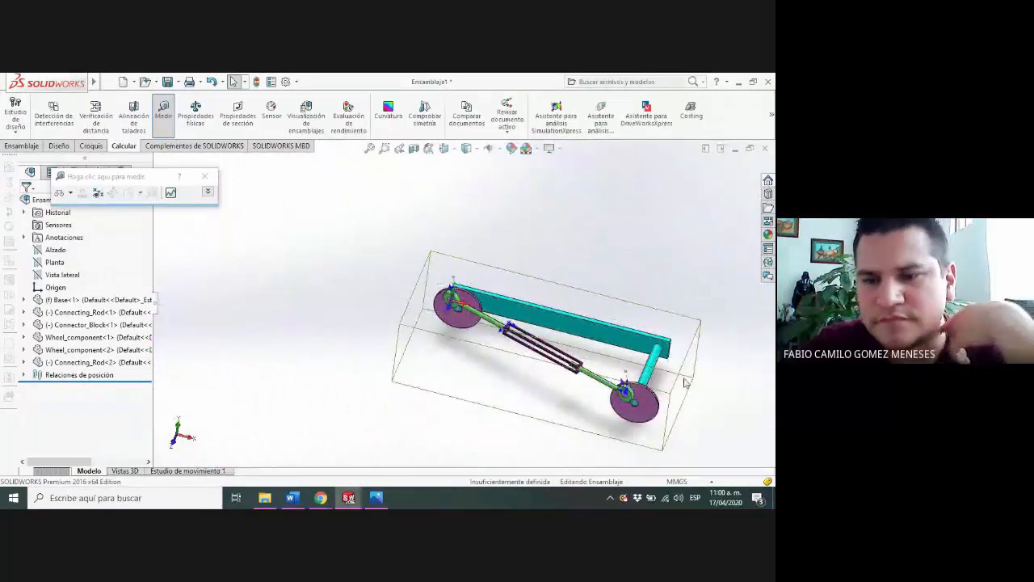
scroll(685, 382, "down", 1)
middle_click_drag(682, 380, 638, 379)
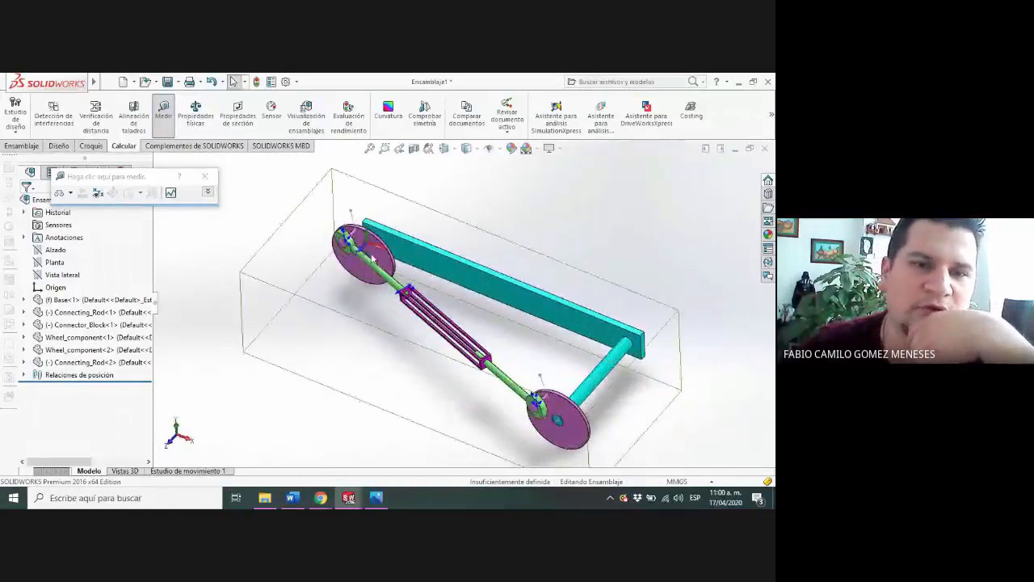
left_click(204, 176)
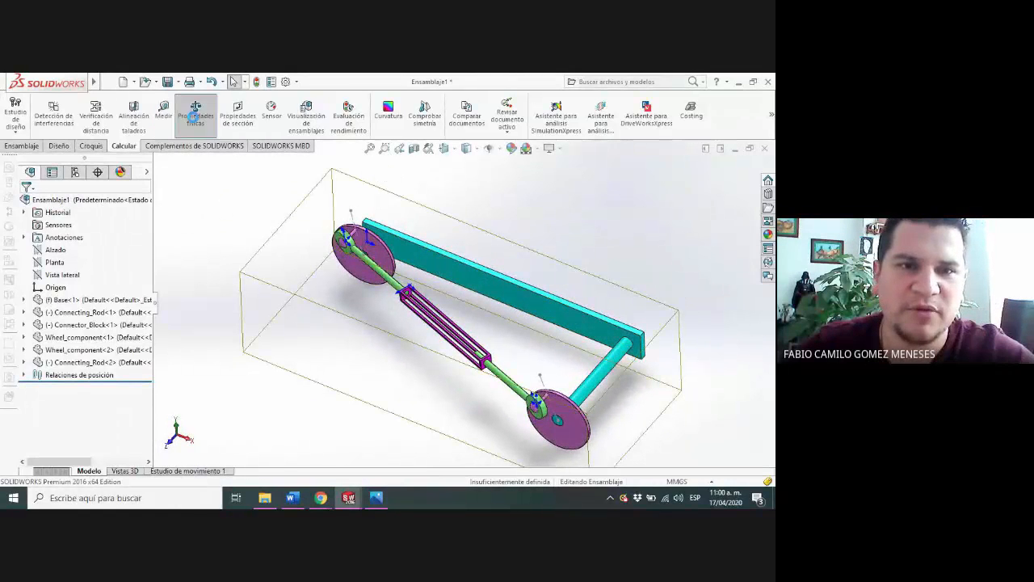
left_click(195, 113)
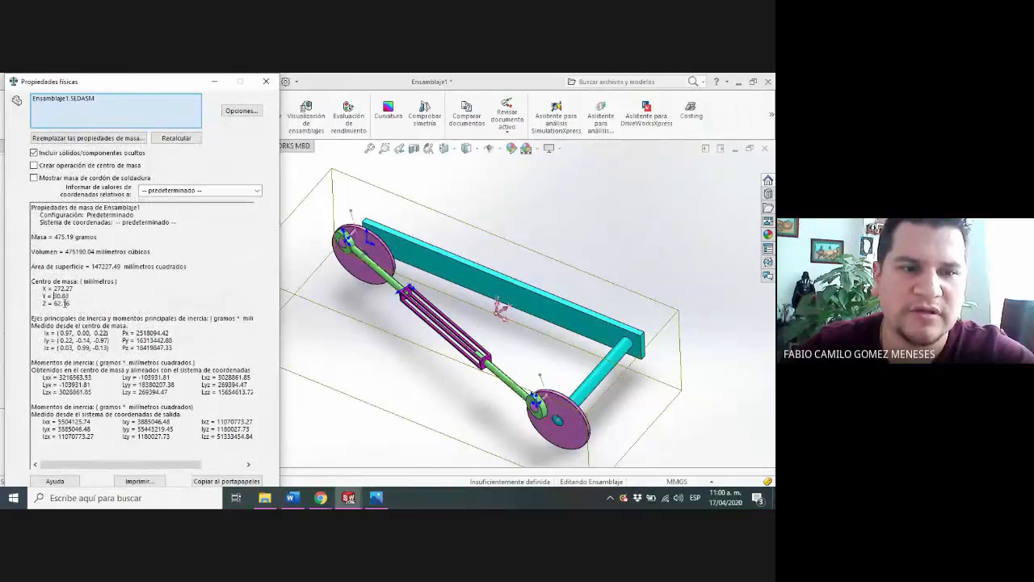
left_click(267, 81)
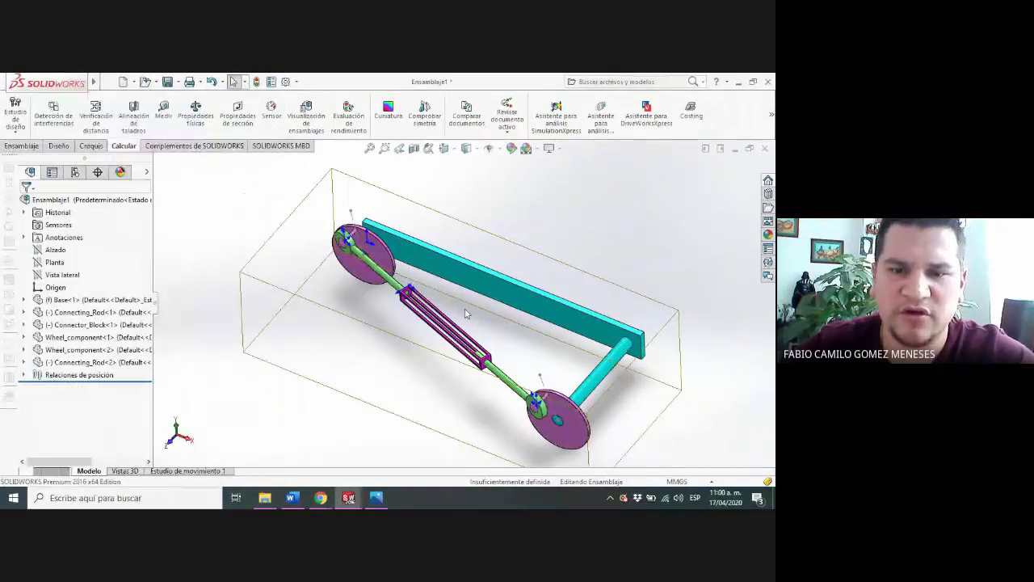
Examine the base, both shafts, the wheels and the connecting rods from several sides for positioning differences
middle_click_drag(443, 335, 590, 246)
middle_click_drag(567, 290, 356, 369)
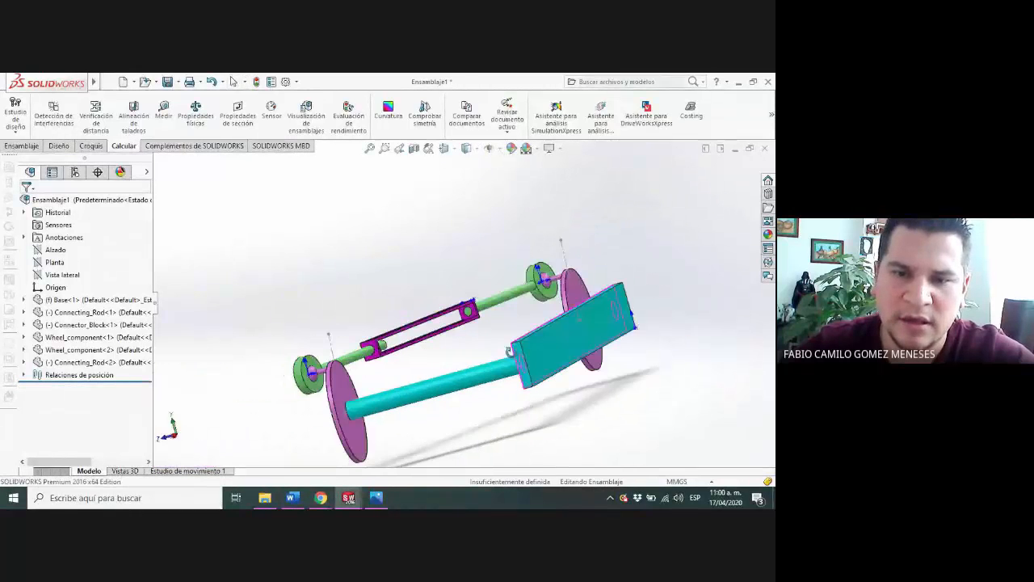
middle_click_drag(502, 383, 471, 388)
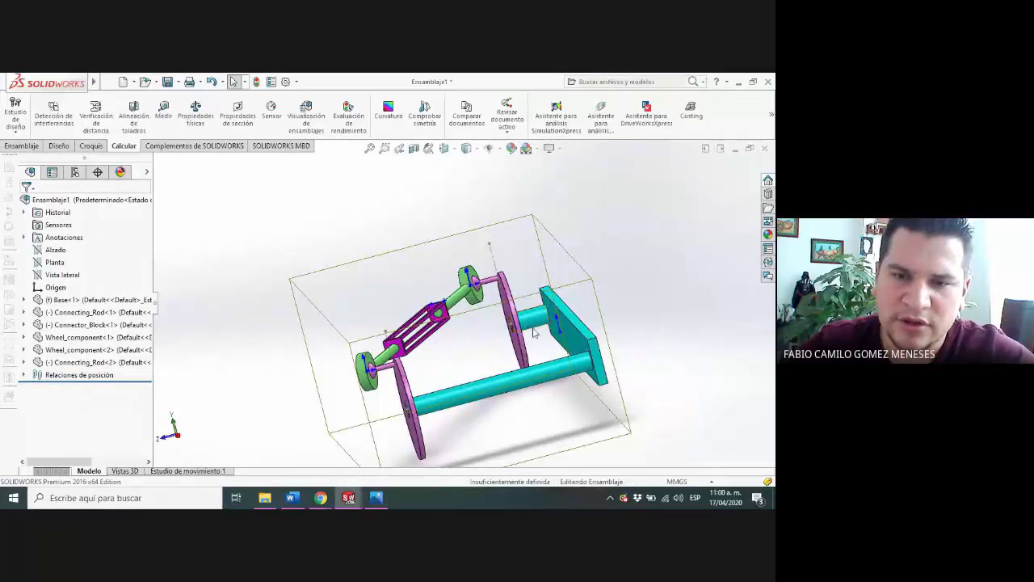
scroll(533, 331, "up", 2)
scroll(529, 329, "down", 1)
scroll(522, 327, "down", 4)
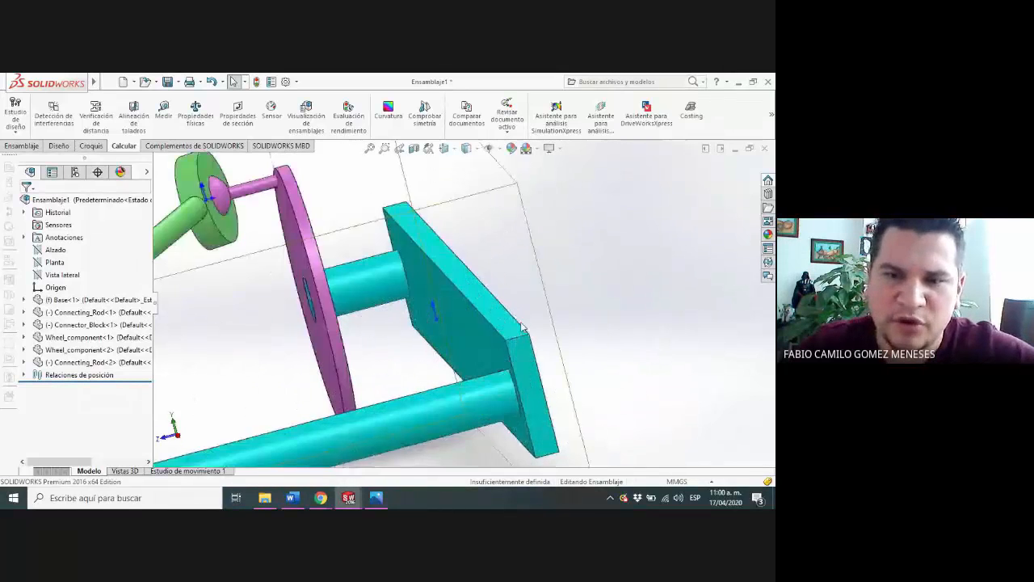
scroll(485, 327, "up", 3)
scroll(461, 323, "up", 1)
scroll(473, 320, "up", 2)
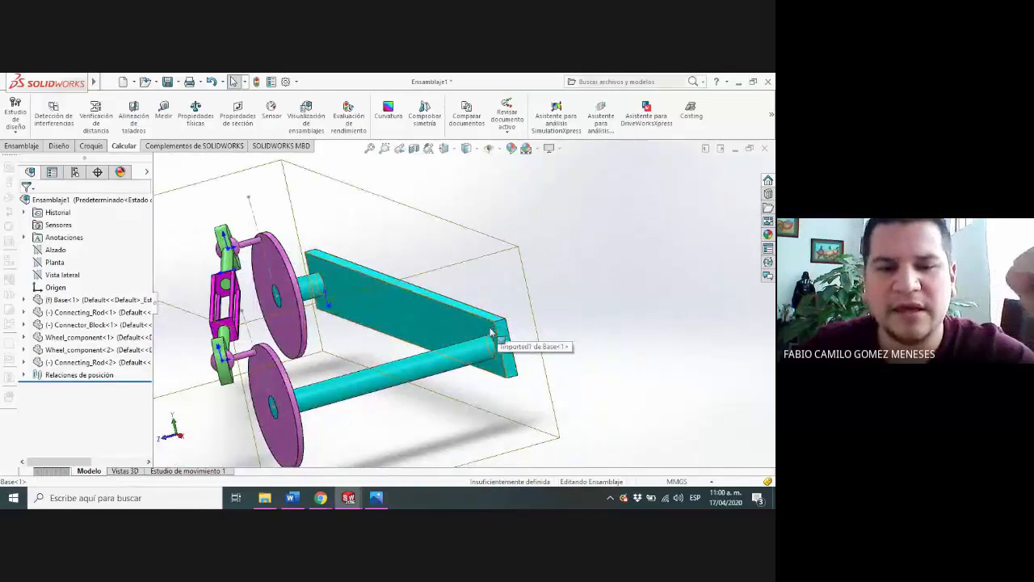
scroll(485, 331, "up", 3)
scroll(447, 331, "down", 2)
middle_click_drag(401, 314, 461, 373)
scroll(534, 388, "up", 3)
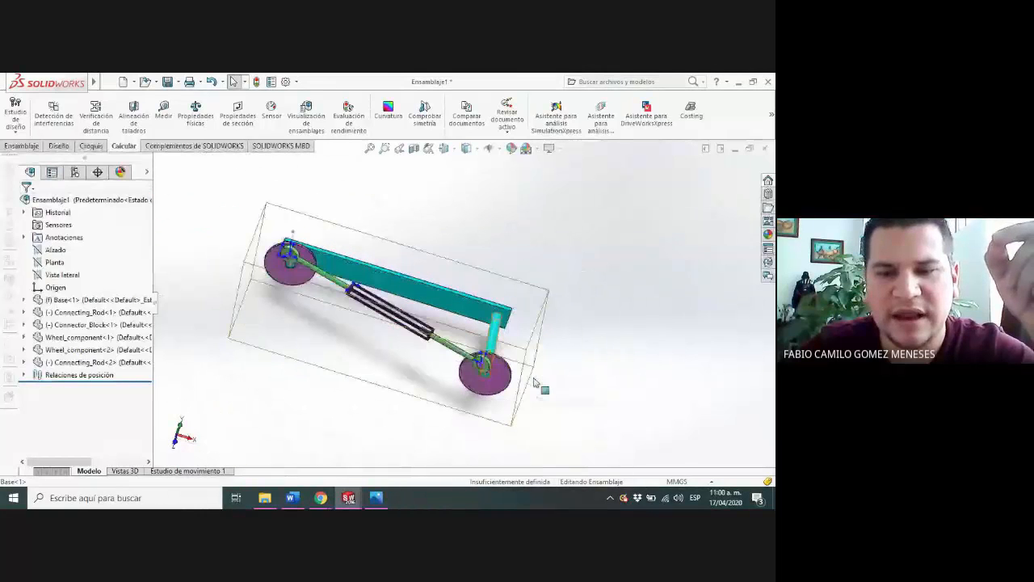
scroll(473, 348, "down", 3)
scroll(477, 349, "down", 2)
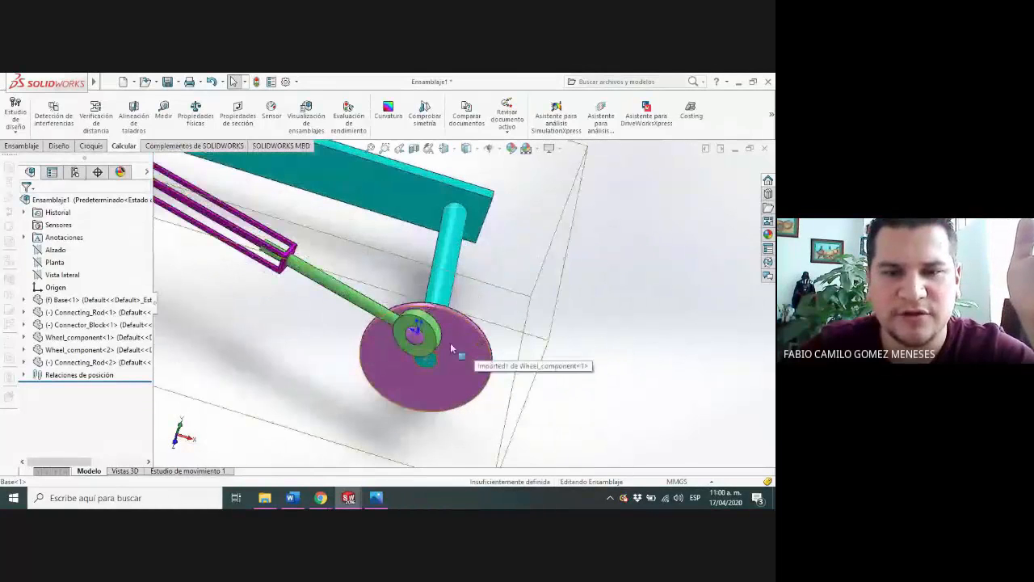
scroll(460, 357, "down", 2)
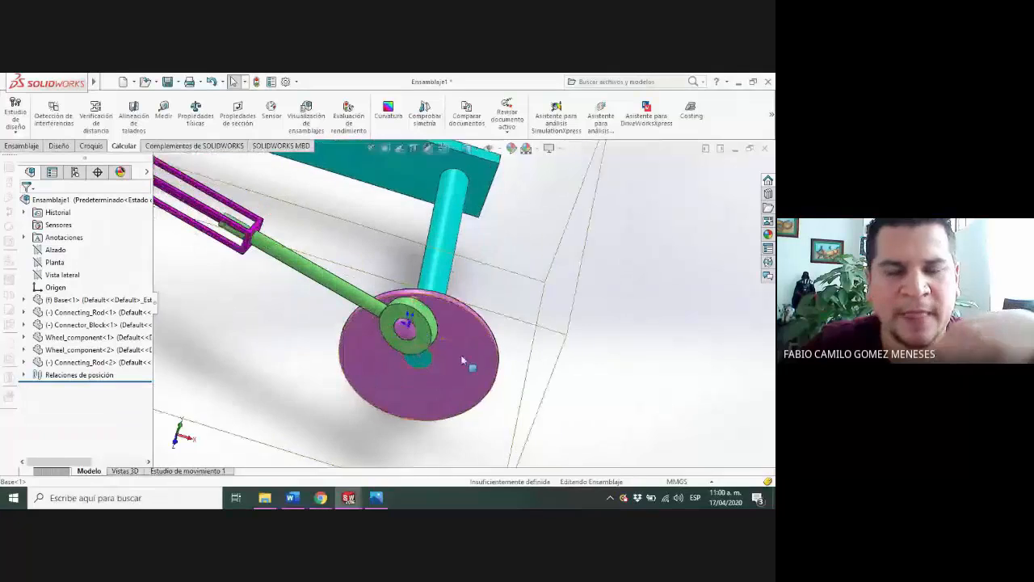
scroll(450, 355, "up", 5)
scroll(583, 299, "up", 3)
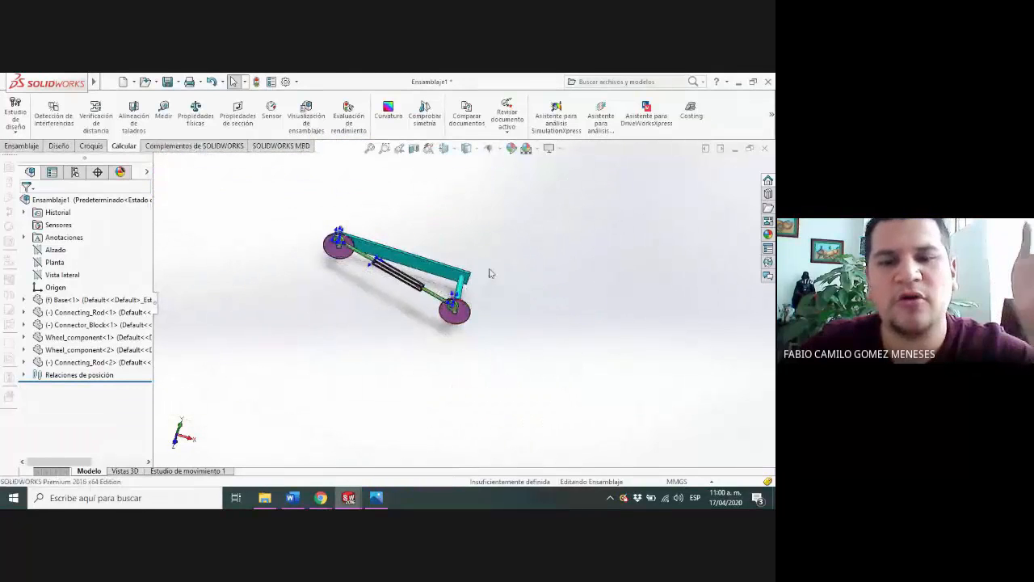
scroll(381, 237, "down", 3)
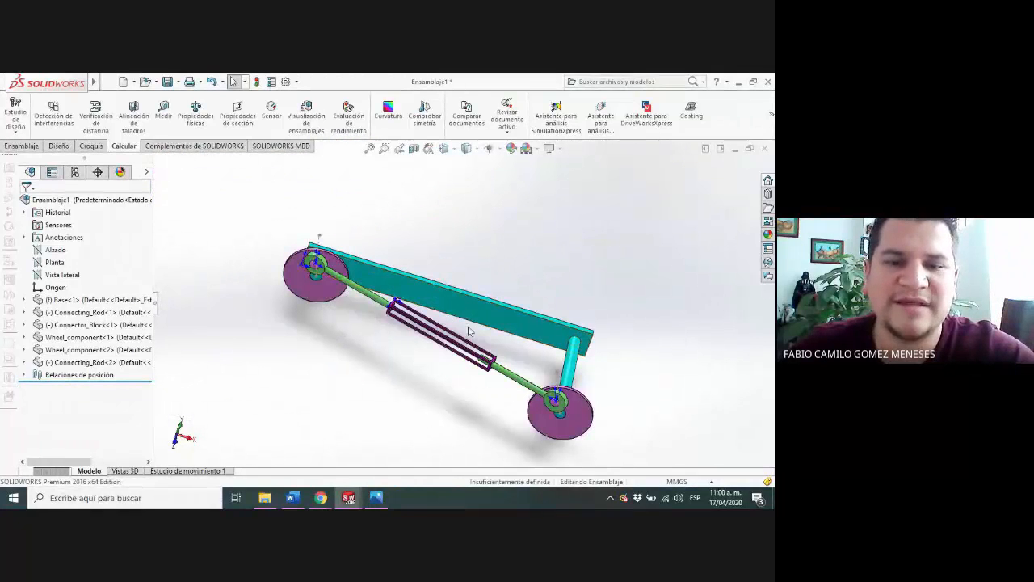
Delete the last coincident mate, between the connecting rod and the connector block
left_click(25, 376)
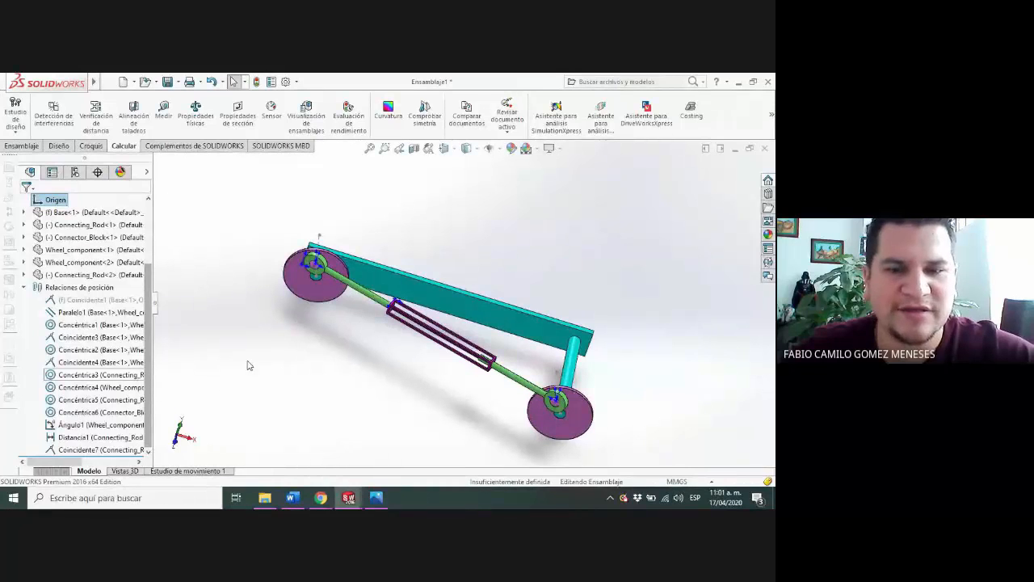
left_click(91, 450)
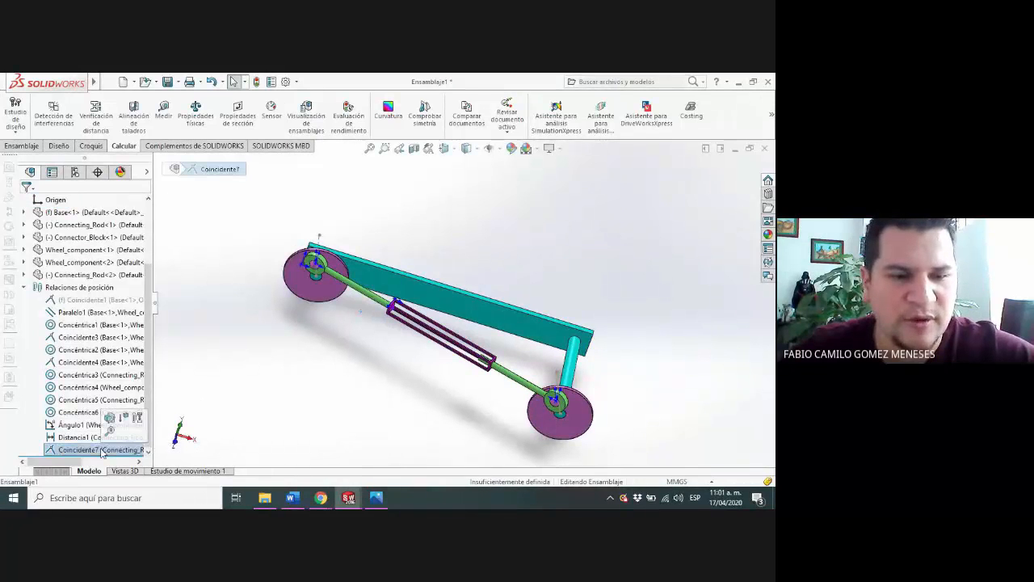
right_click(91, 451)
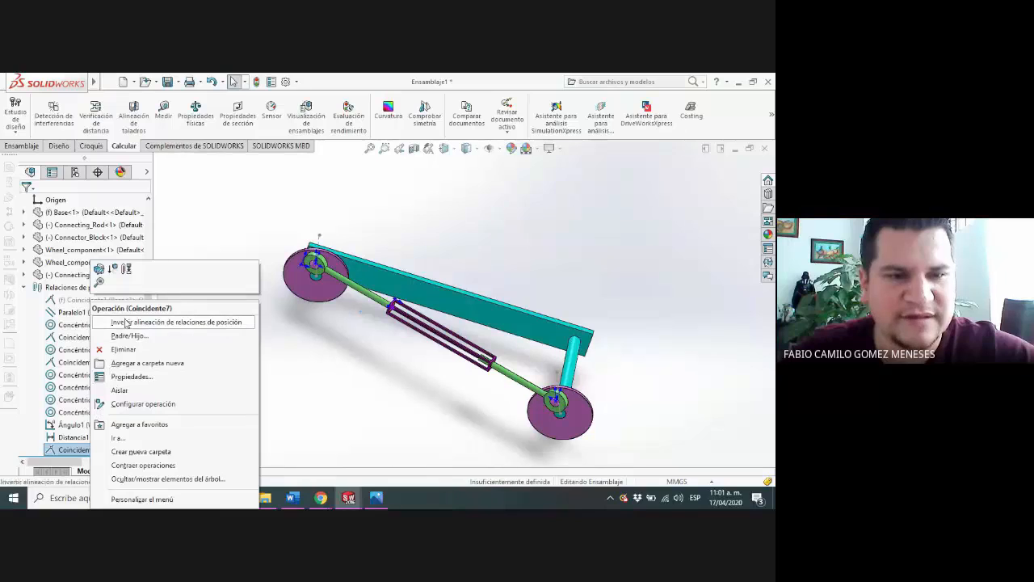
left_click(125, 349)
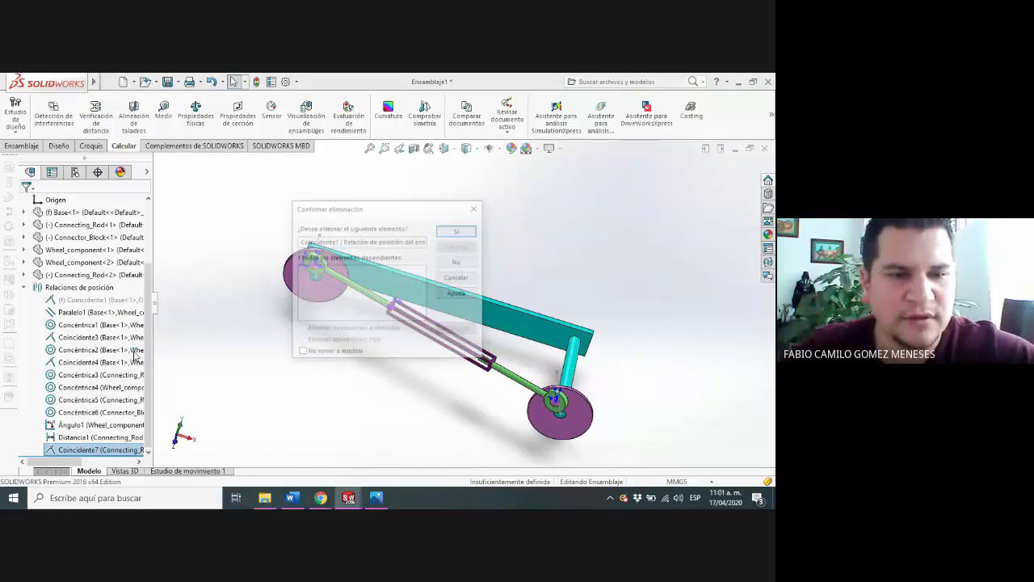
left_click(458, 230)
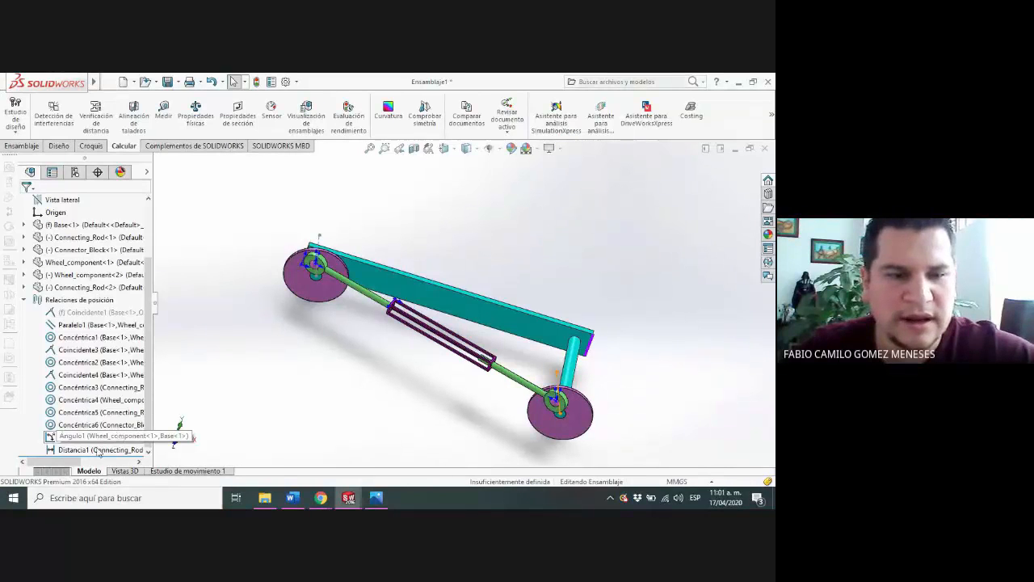
Delete the connecting rod's distance mate and the angle mate between the wheel component and the base
right_click(98, 450)
left_click(171, 347)
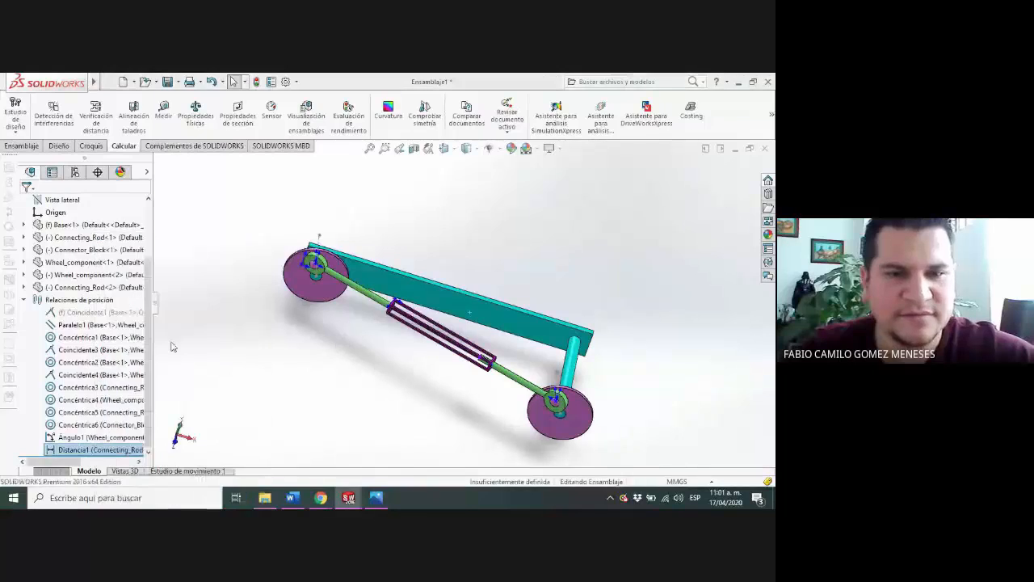
key("Delete")
key("Return")
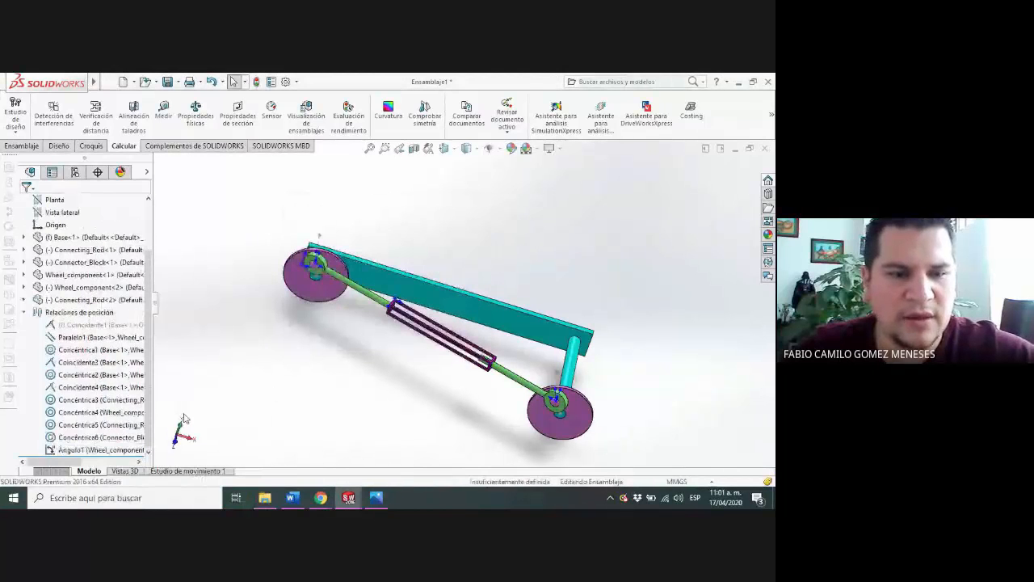
right_click(113, 450)
left_click(173, 349)
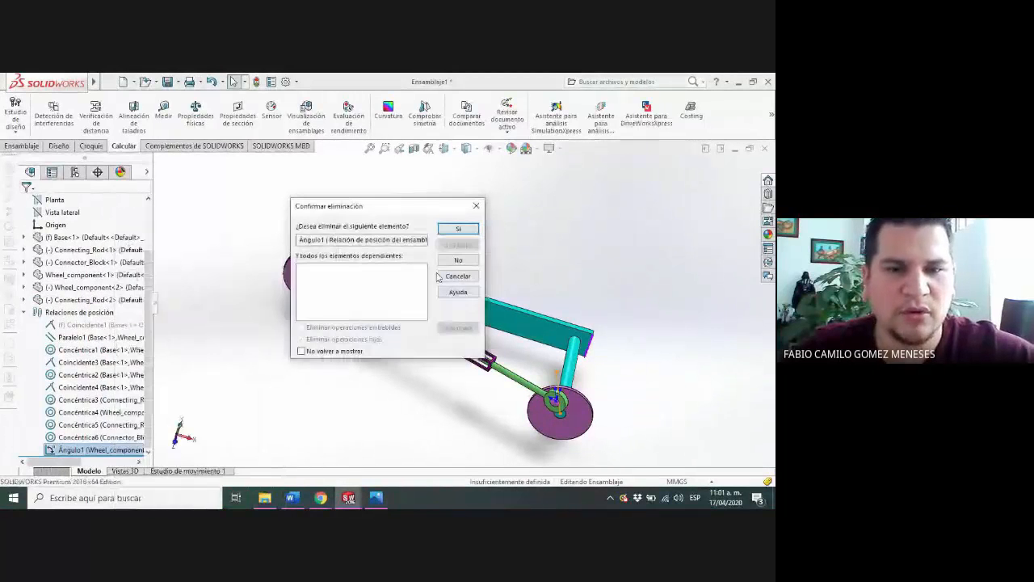
key("Return")
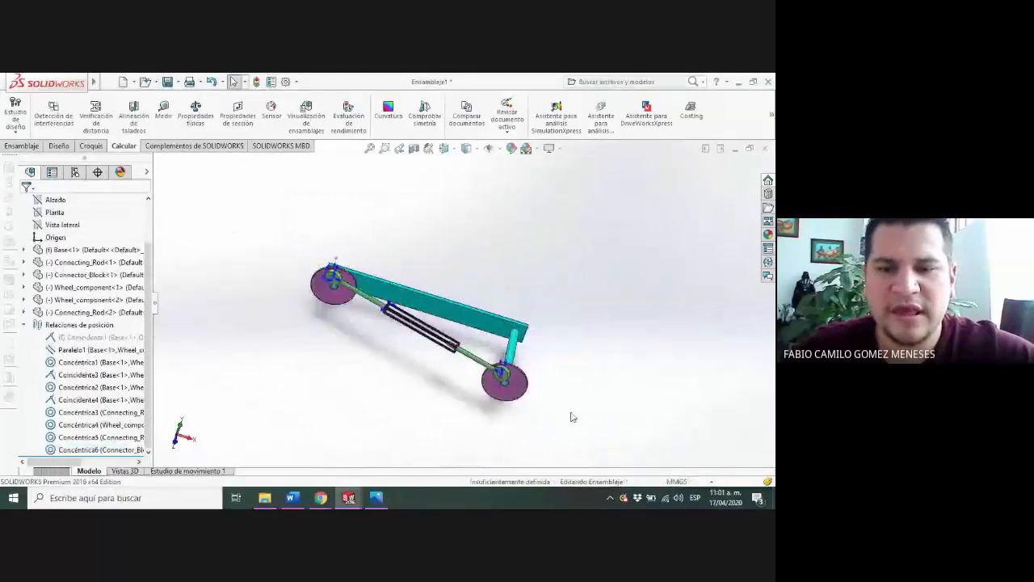
Rotate both wheels by hand so their connecting rod joints sit at new positions around the shafts
mouse_move(525, 394)
left_mouse_down()
mouse_move(533, 386)
mouse_move(506, 386)
left_mouse_up()
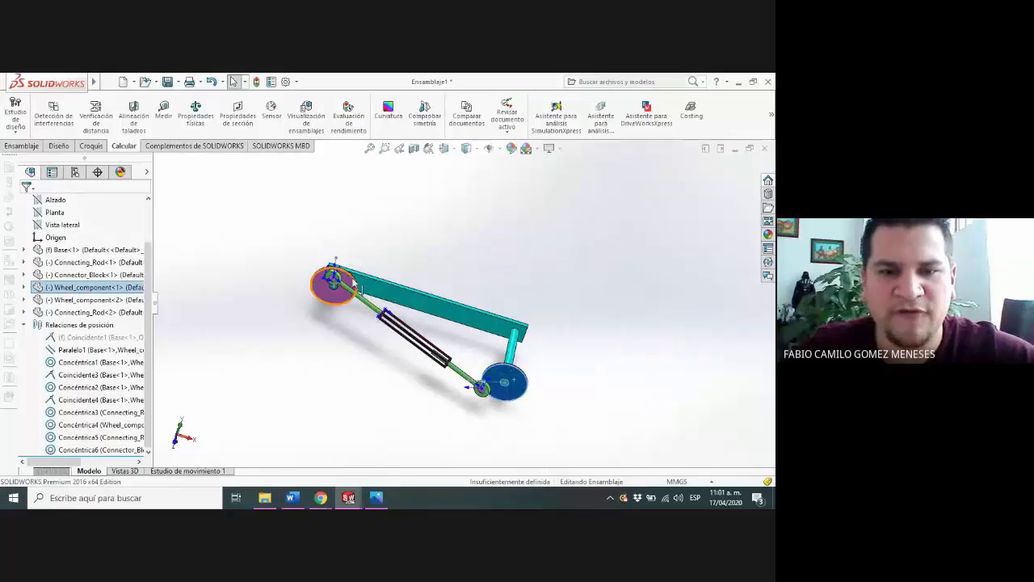
left_click_drag(353, 283, 305, 347)
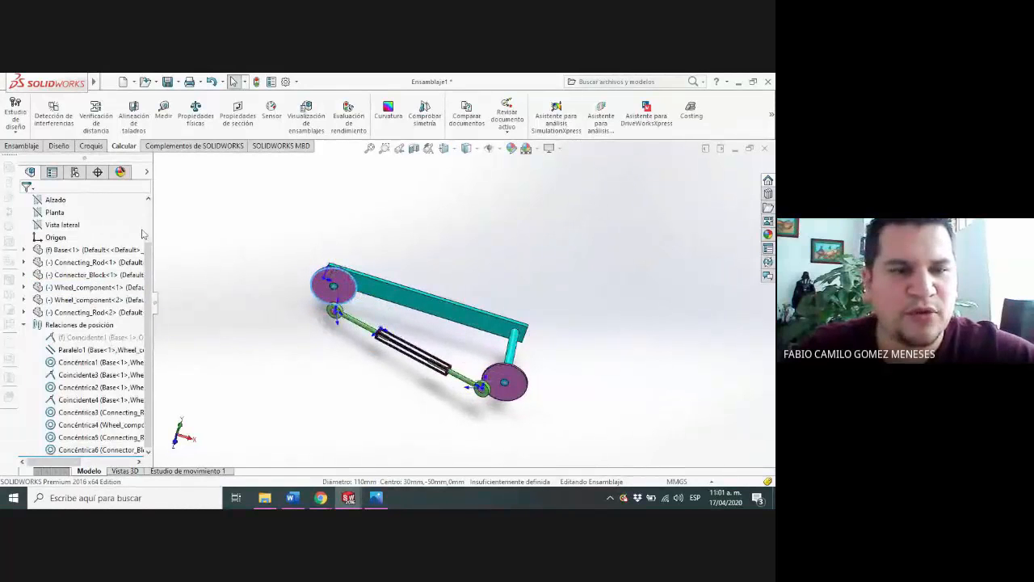
left_click_drag(148, 288, 149, 247)
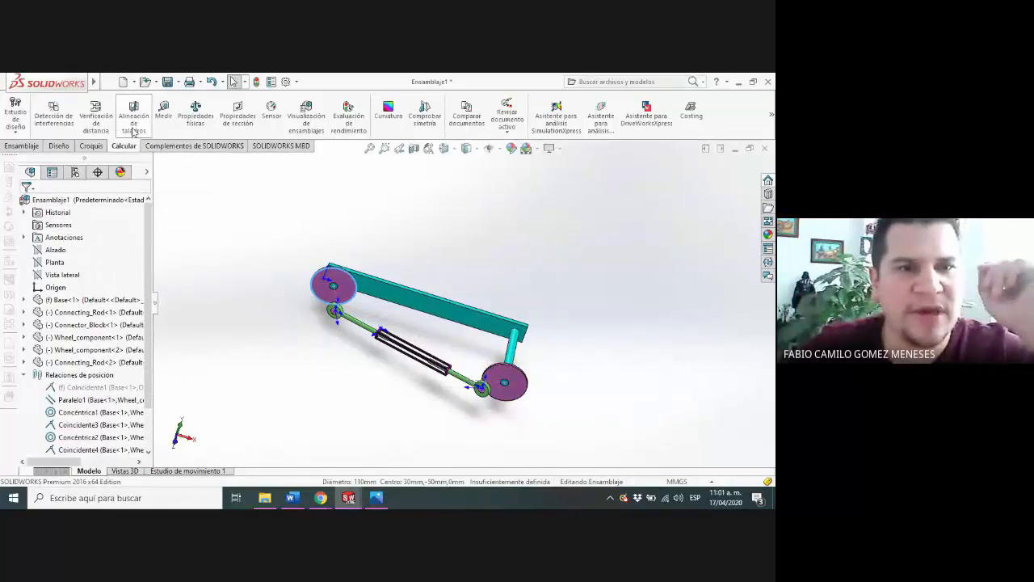
Start a mate on the selected wheel edge and review the standard, advanced and mechanical mate types
left_click(29, 149)
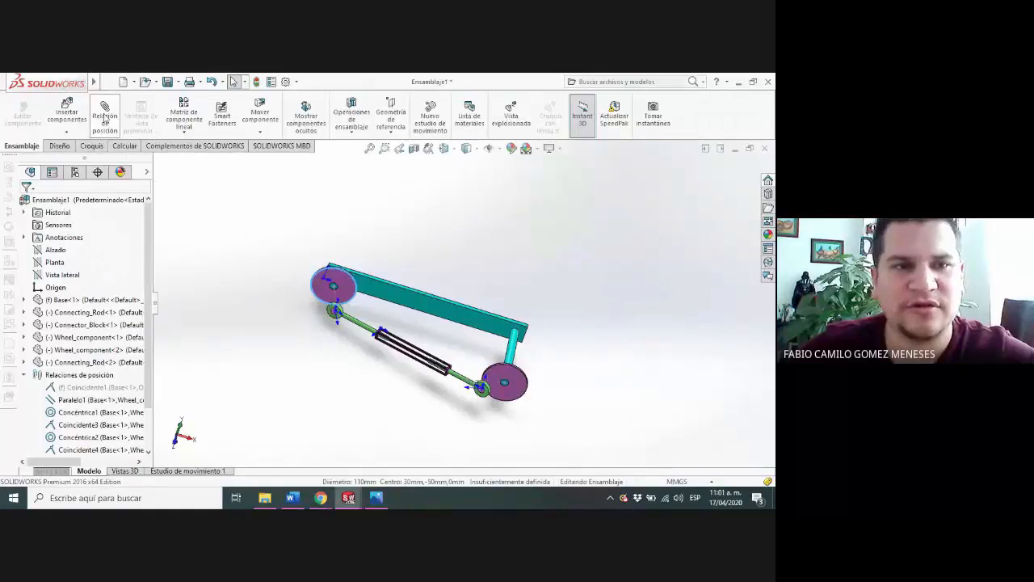
left_click(105, 113)
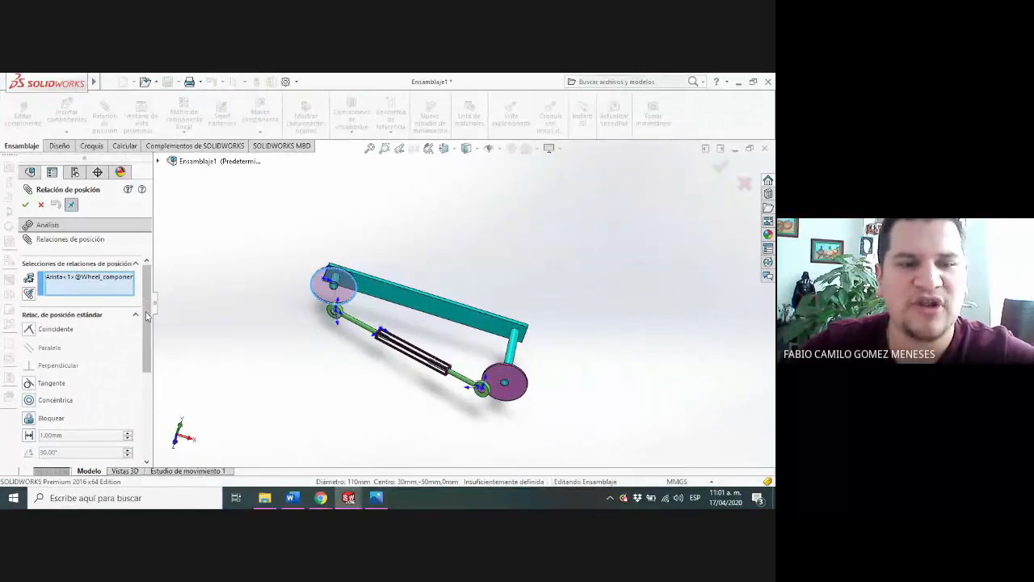
scroll(139, 323, "down", 2)
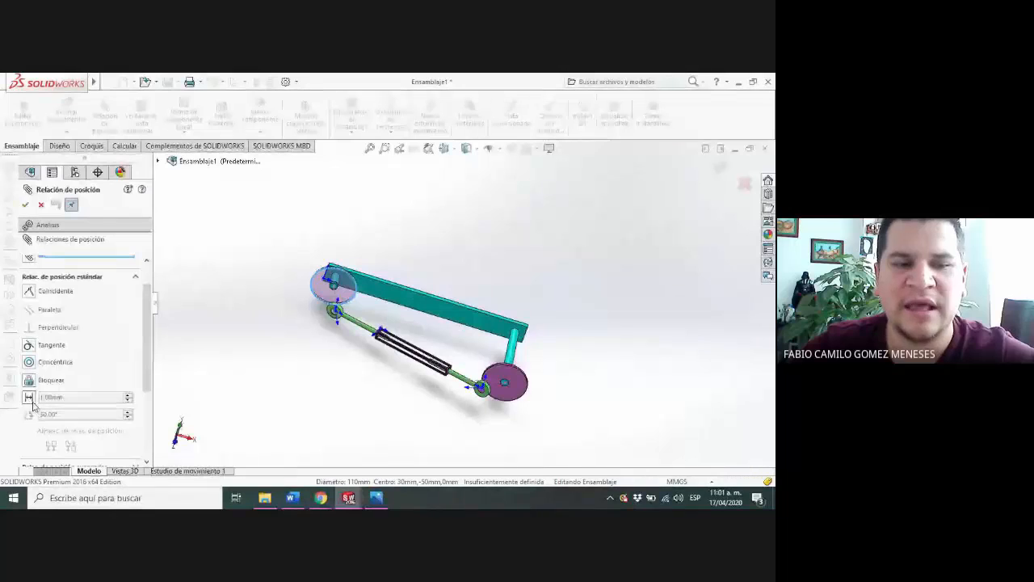
left_click(135, 277)
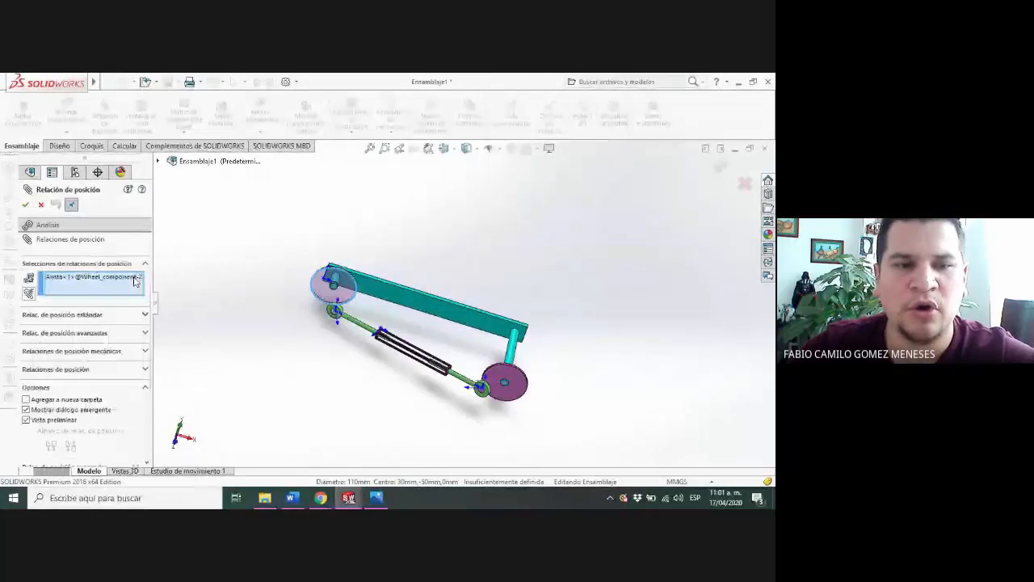
left_click(144, 333)
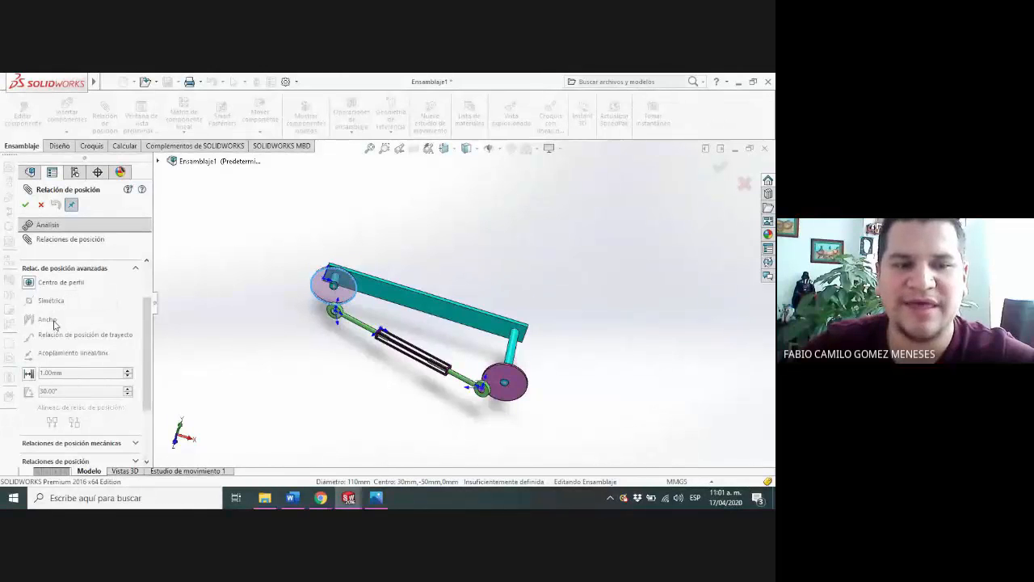
left_click(136, 268)
left_click(145, 346)
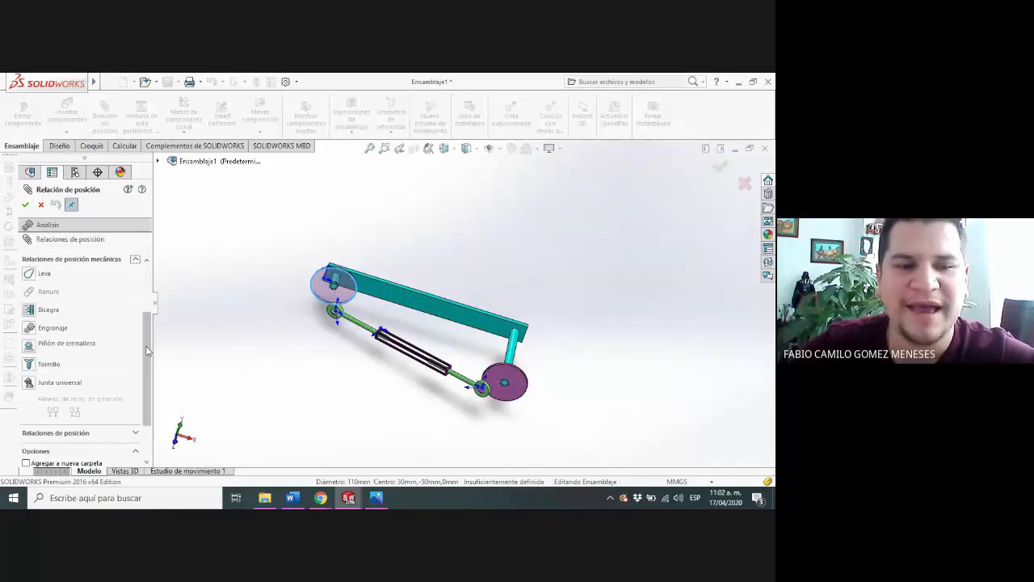
scroll(143, 345, "down", 2)
scroll(143, 344, "up", 2)
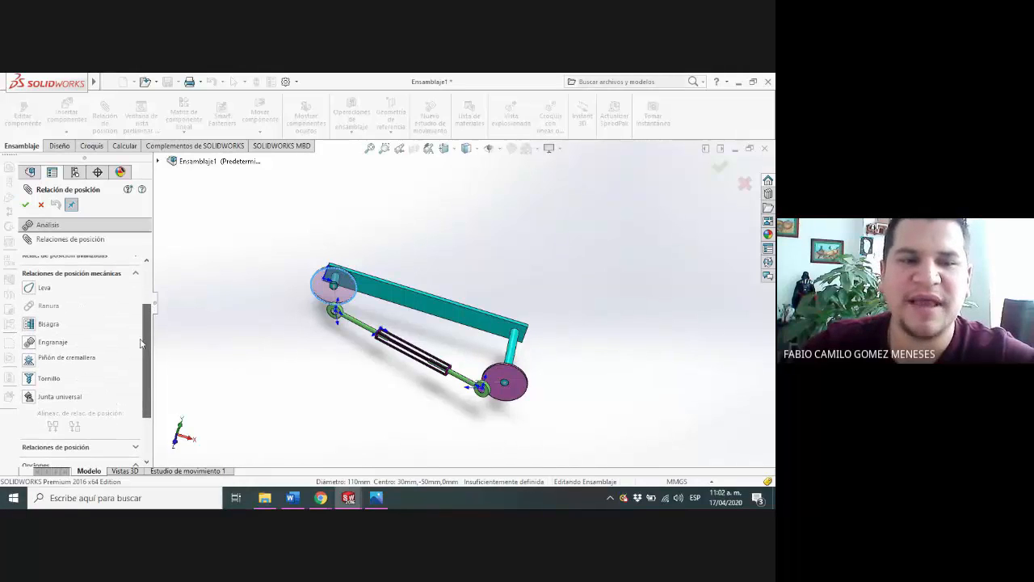
scroll(146, 339, "down", 1)
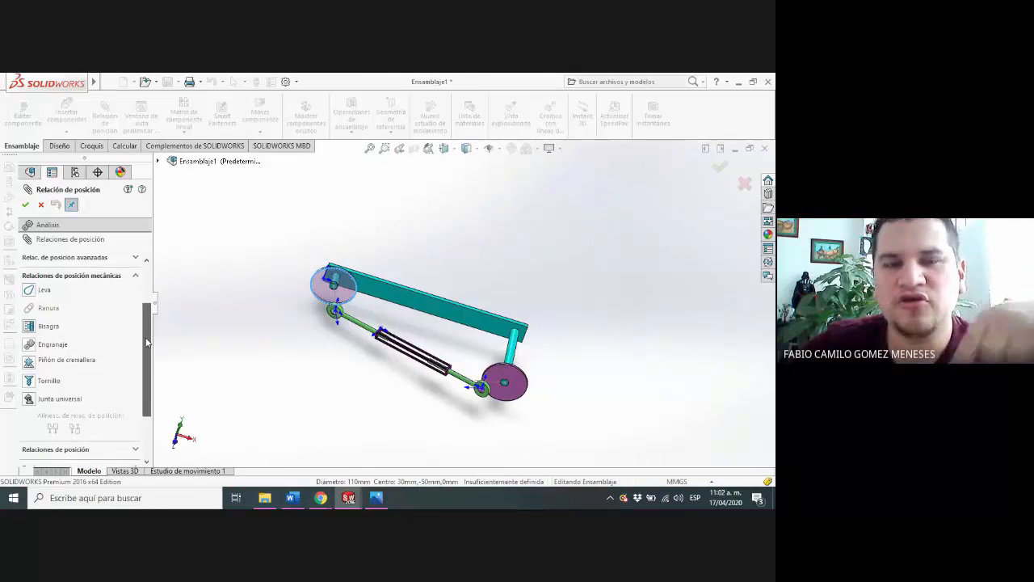
scroll(146, 343, "down", 1)
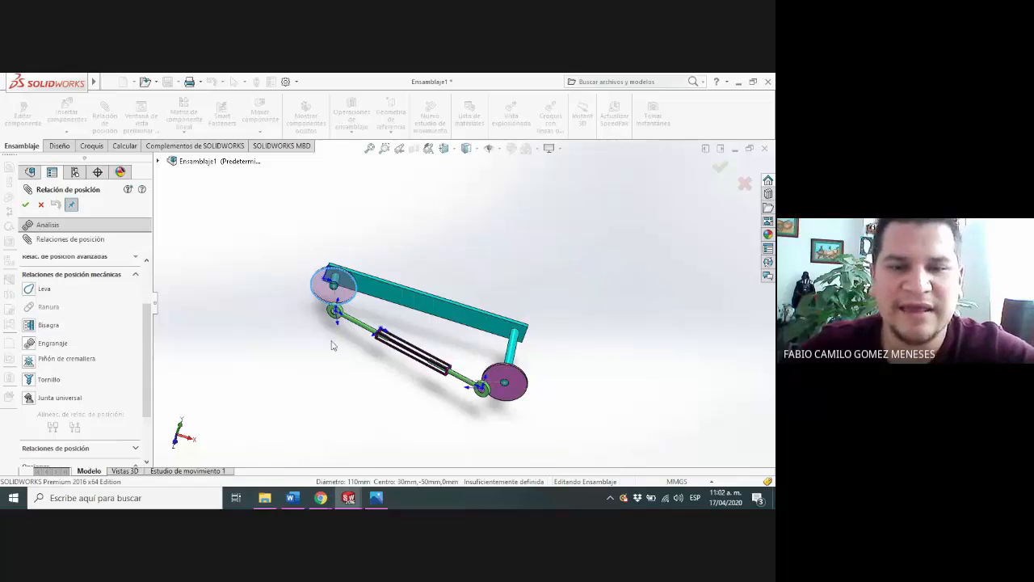
Choose the Gear mechanical mate and pair the selected wheel edge with the other wheel's outer circular edge
left_click(47, 346)
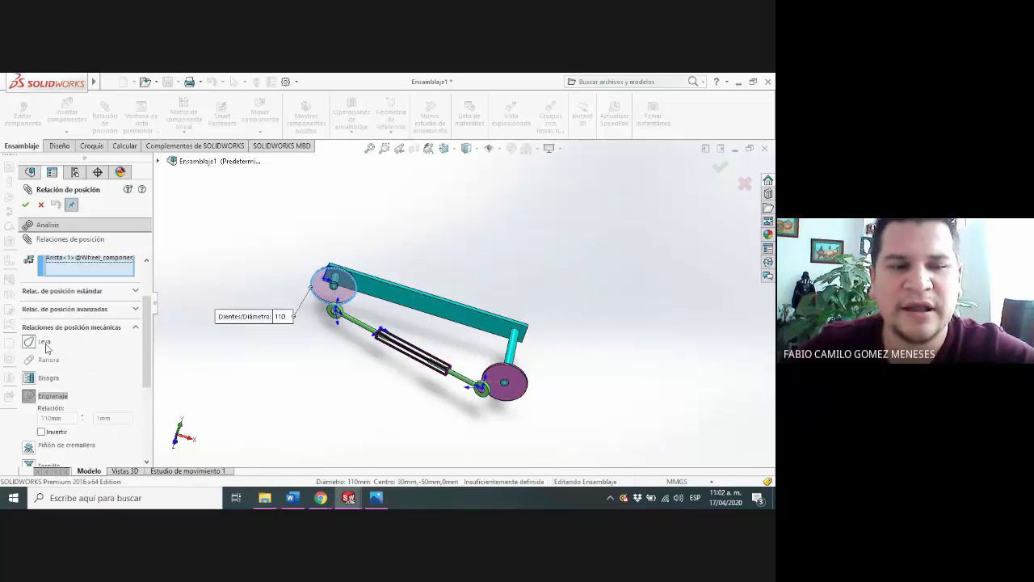
left_click_drag(147, 342, 149, 365)
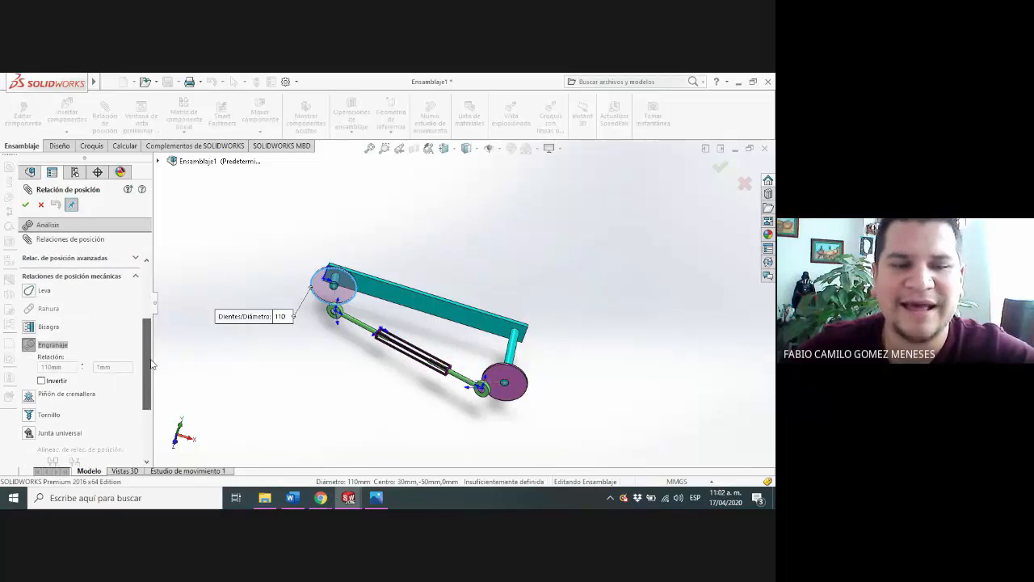
scroll(429, 358, "up", 2)
scroll(429, 358, "down", 3)
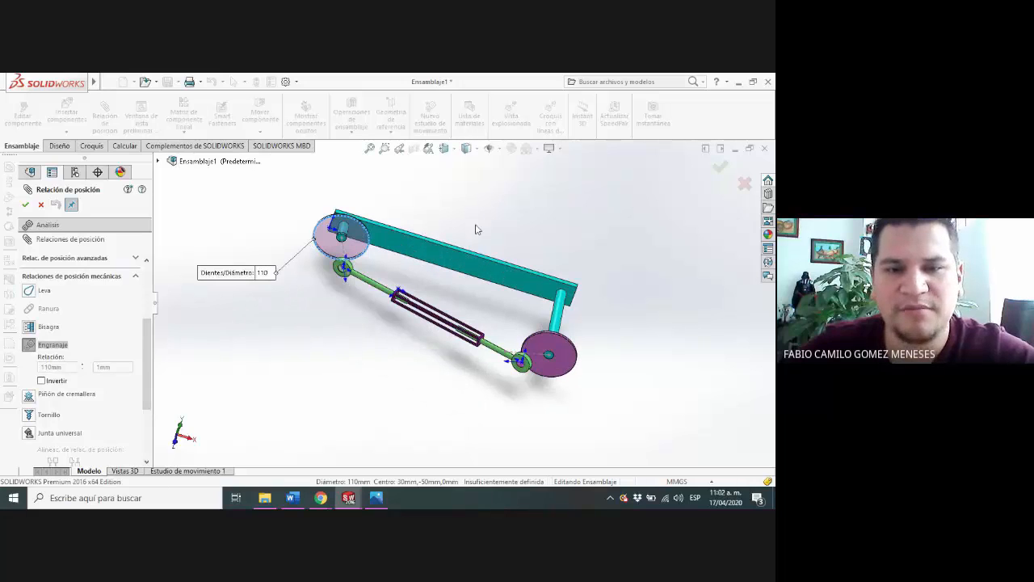
middle_click_drag(618, 276, 604, 340)
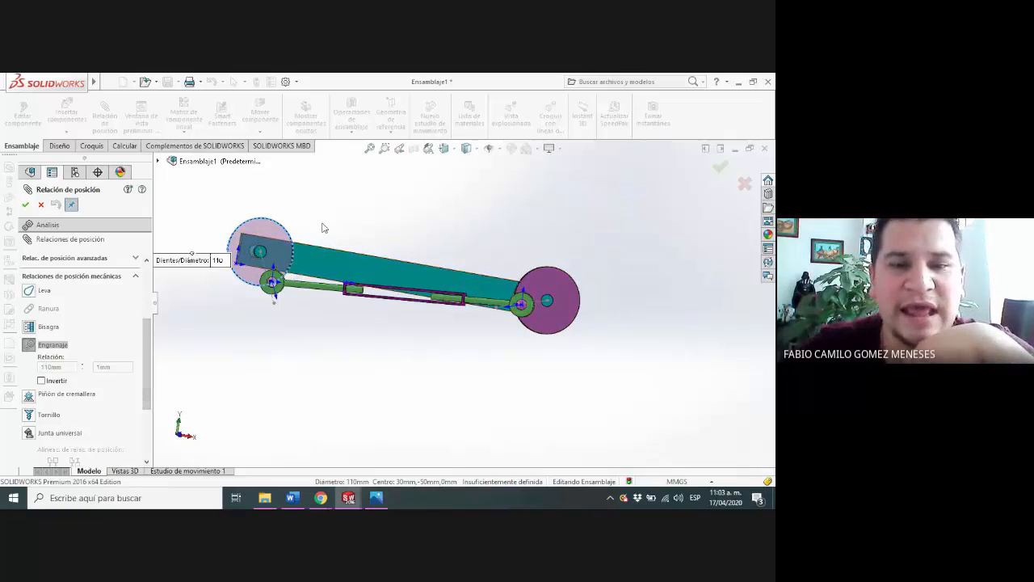
scroll(324, 228, "down", 3)
scroll(323, 229, "up", 2)
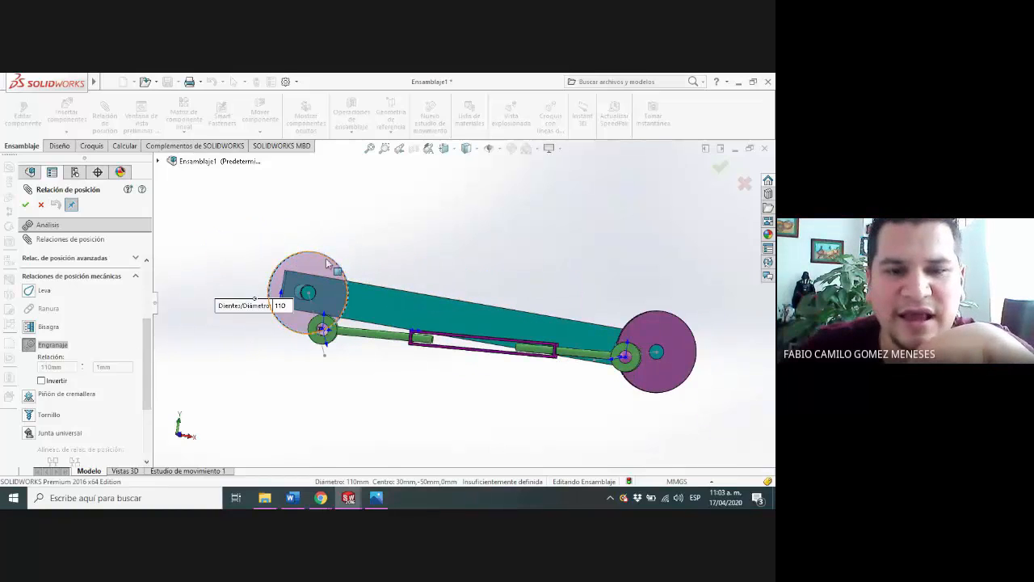
left_click(677, 321)
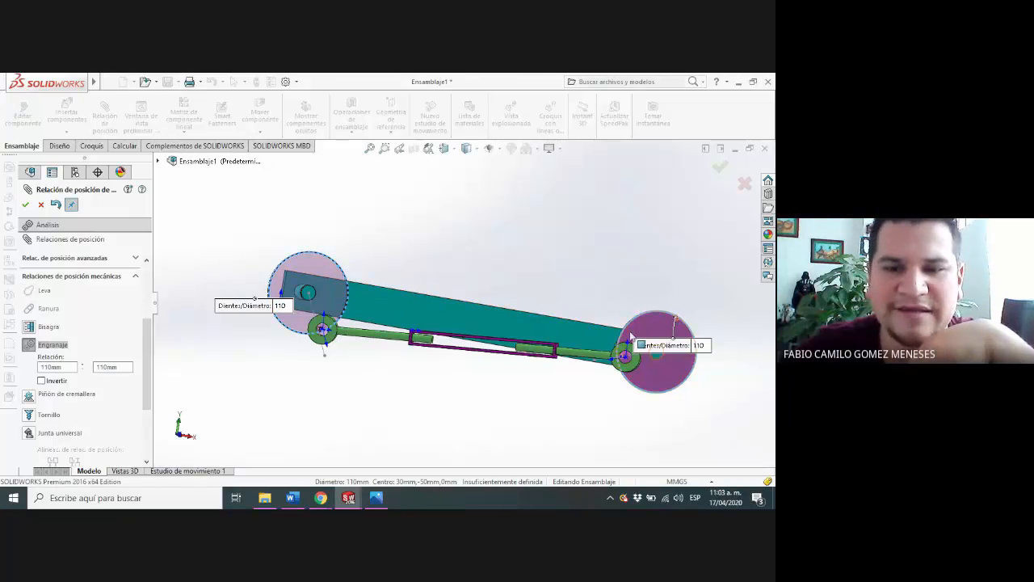
Set the gear mate's ratio to 110 mm : 55 mm and accept the mate
scroll(142, 362, "up", 5)
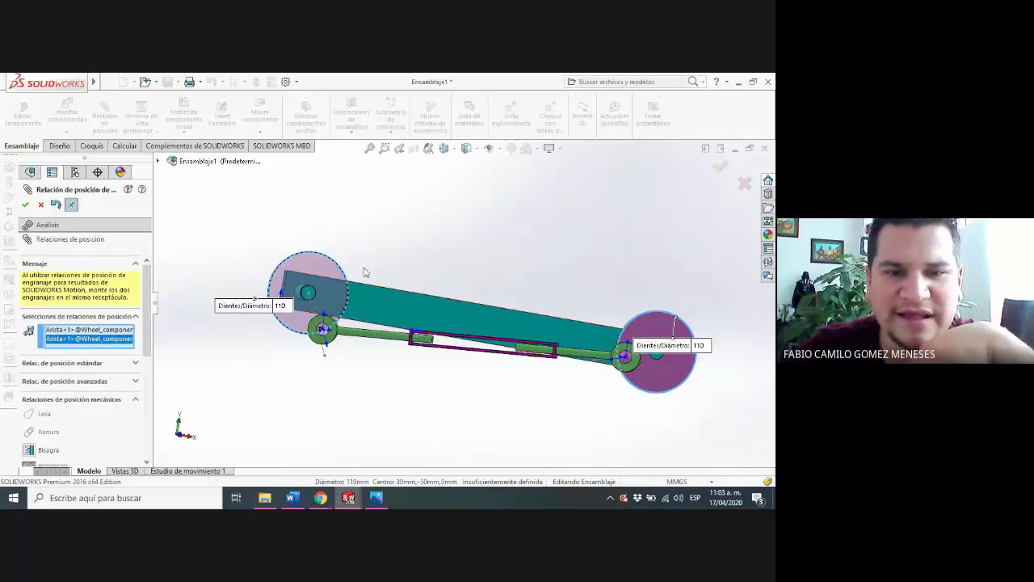
middle_click_drag(362, 270, 354, 253)
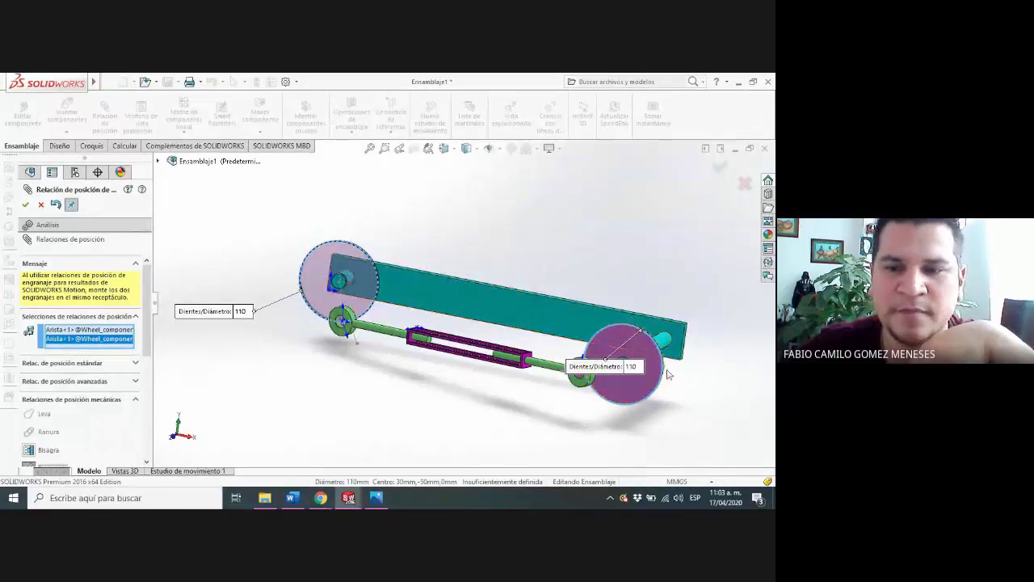
scroll(157, 315, "down", 4)
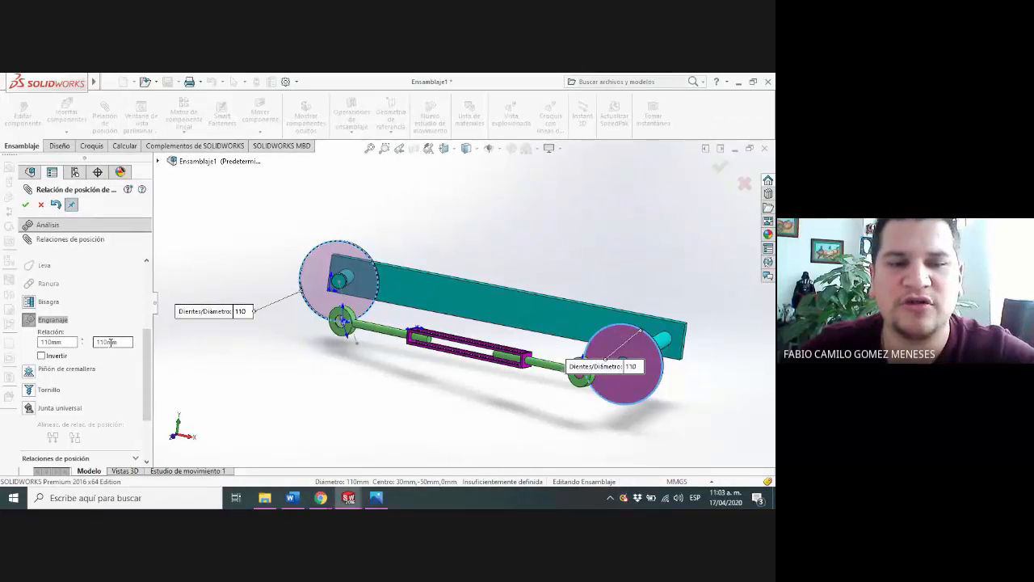
left_click(70, 342)
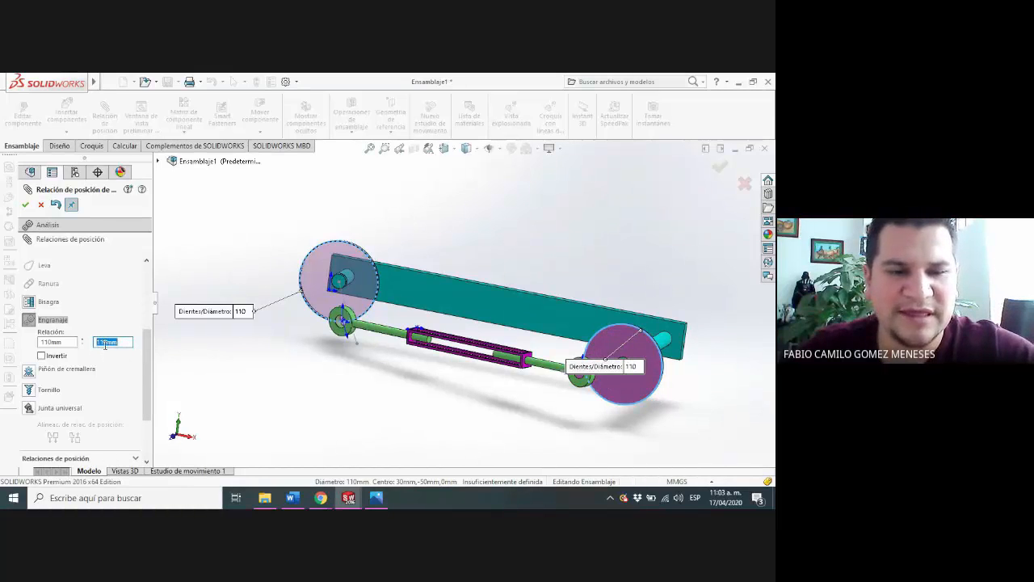
type("55")
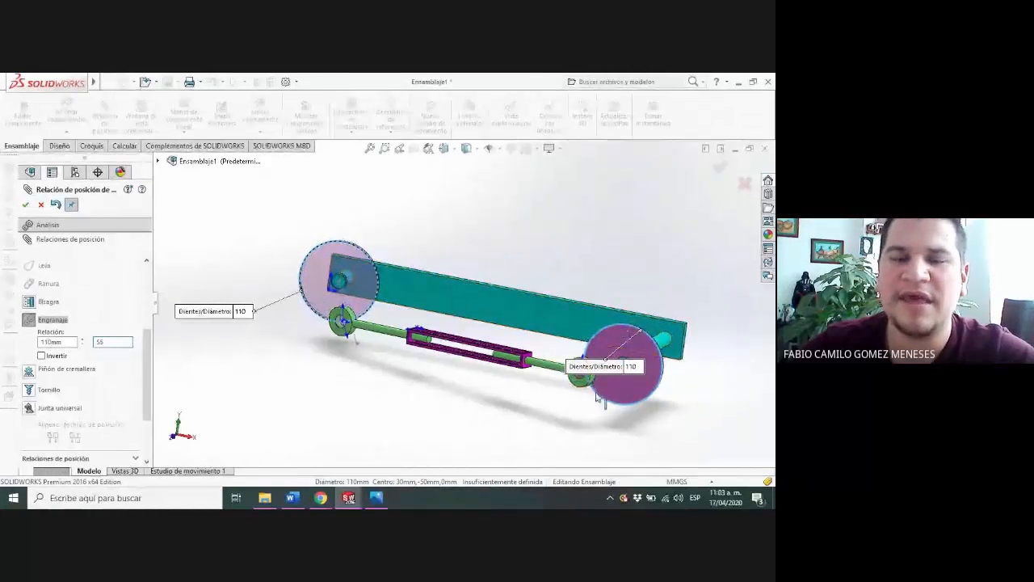
left_click(26, 205)
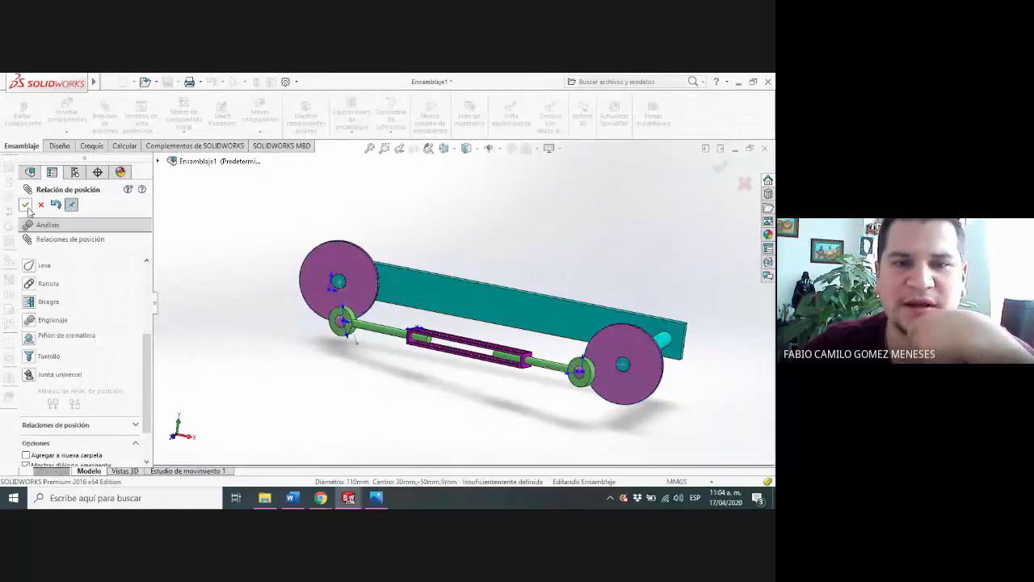
Turn one of the geared wheels by its rod joint to examine how the other wheel and rods follow
scroll(382, 324, "down", 3)
scroll(410, 302, "up", 3)
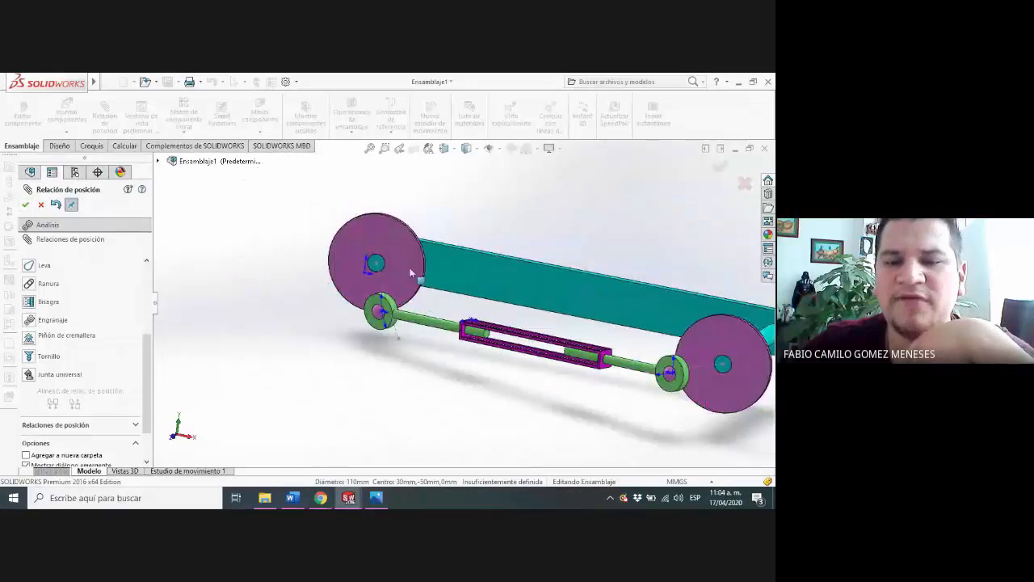
left_click(415, 269)
left_click_drag(420, 258, 370, 270)
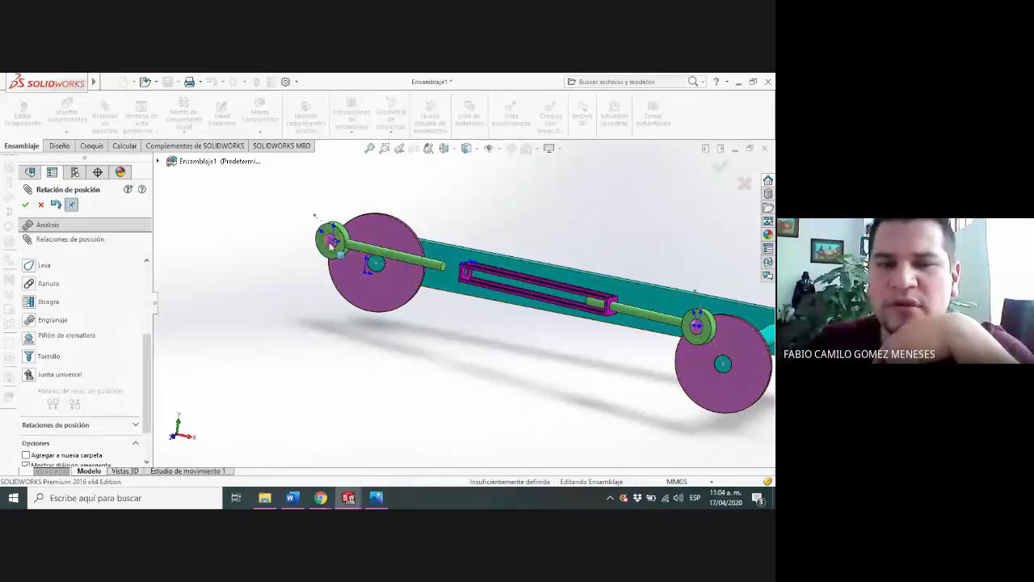
left_click_drag(330, 242, 322, 266)
left_click_drag(322, 264, 323, 254)
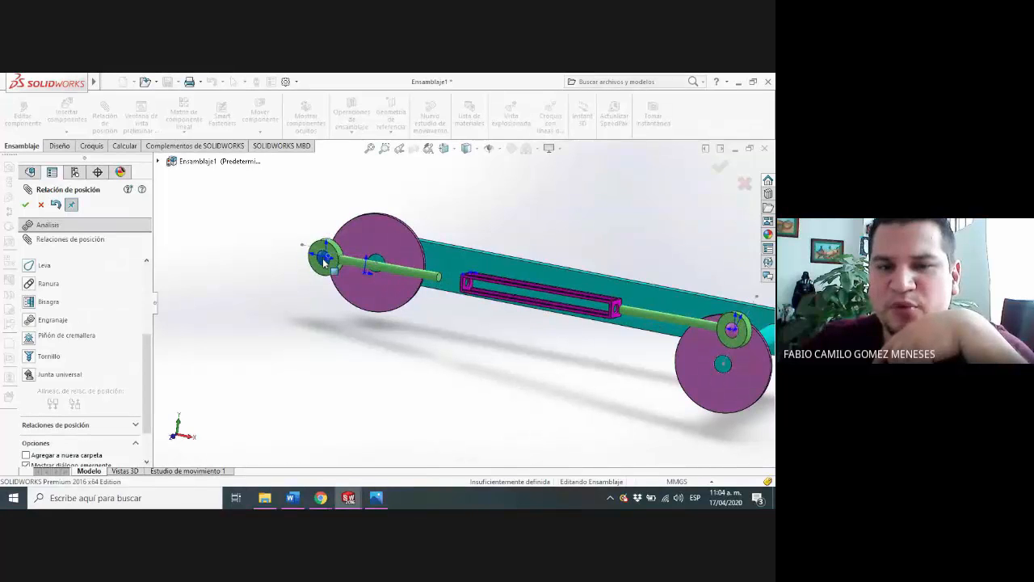
Leave the Mate command and view the assembly normal to the Alzado plane
left_click(117, 321)
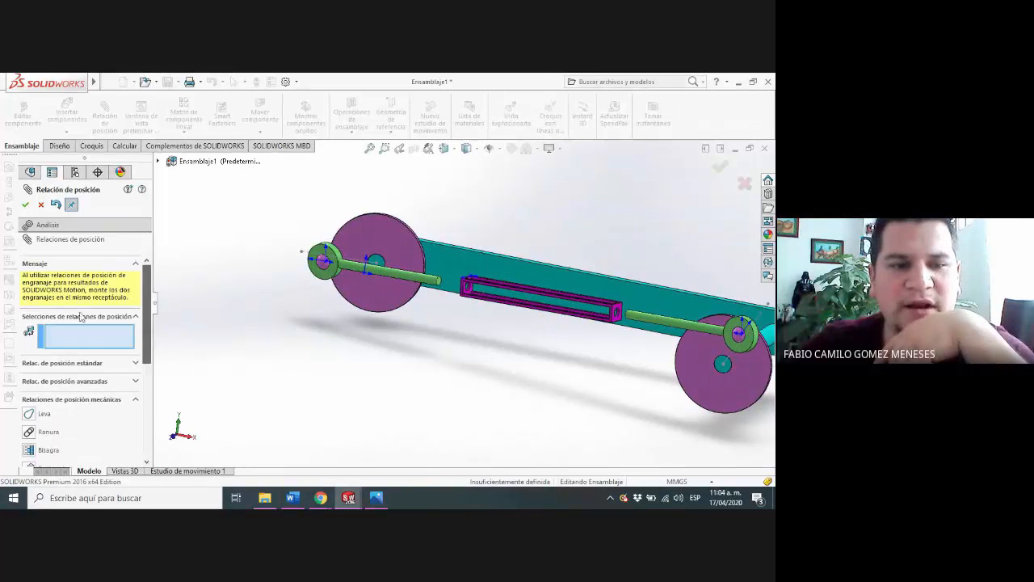
left_click(41, 204)
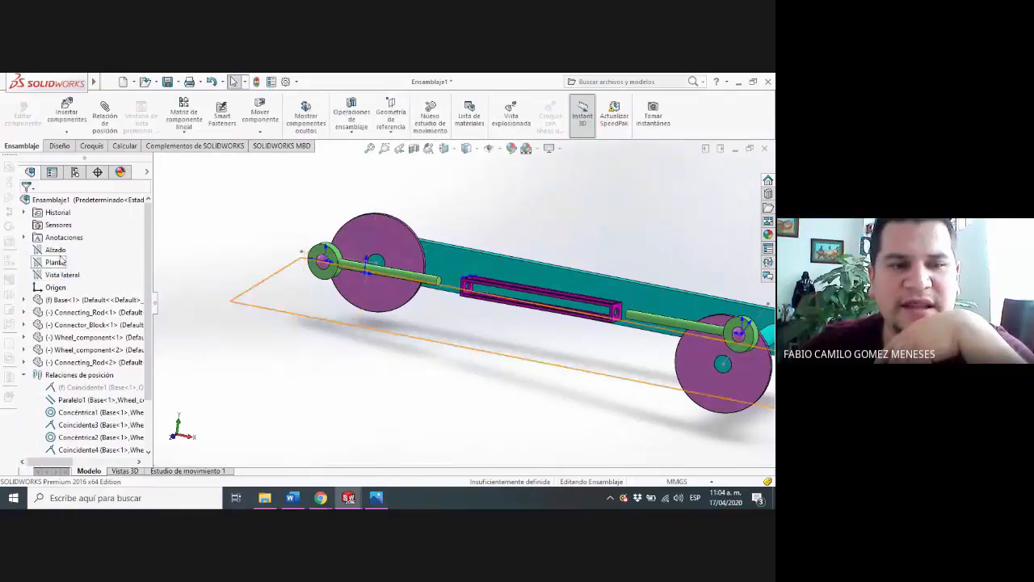
right_click(55, 250)
left_click(109, 233)
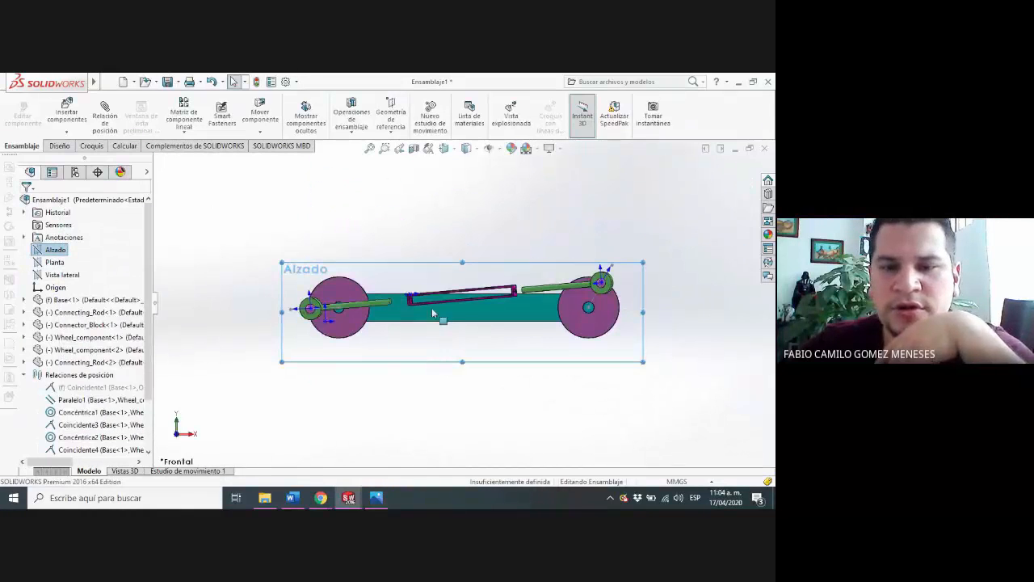
scroll(443, 324, "down", 4)
scroll(443, 325, "up", 2)
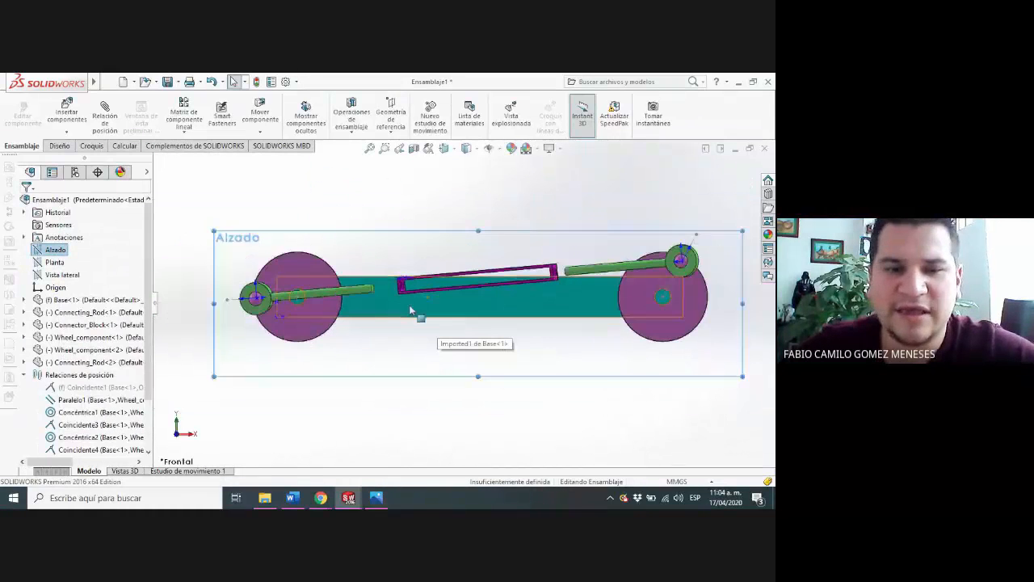
Turn Wheel_component<2> back and forth to examine how the other geared wheel and both rods follow
left_click(240, 298)
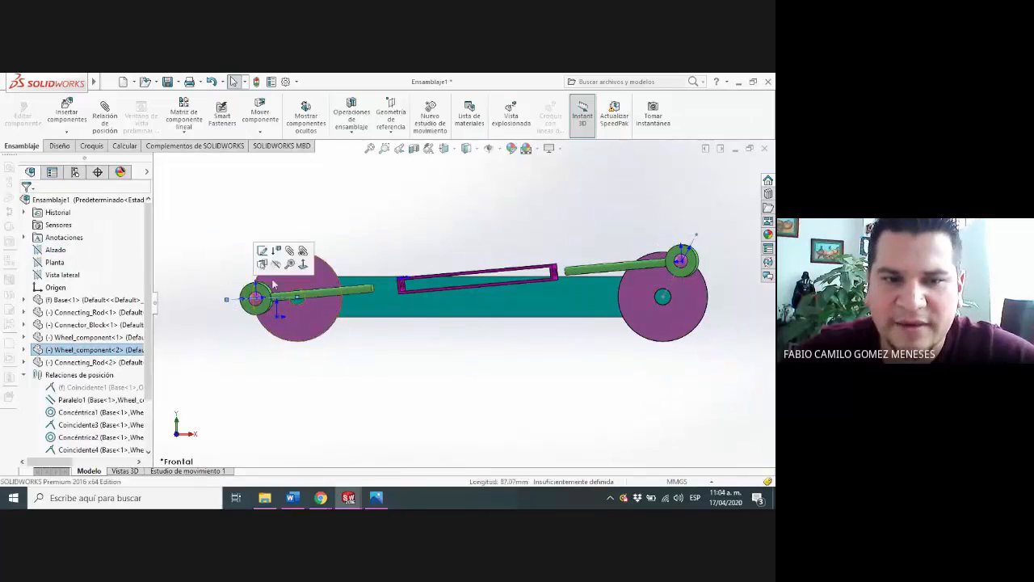
left_click_drag(273, 283, 232, 304)
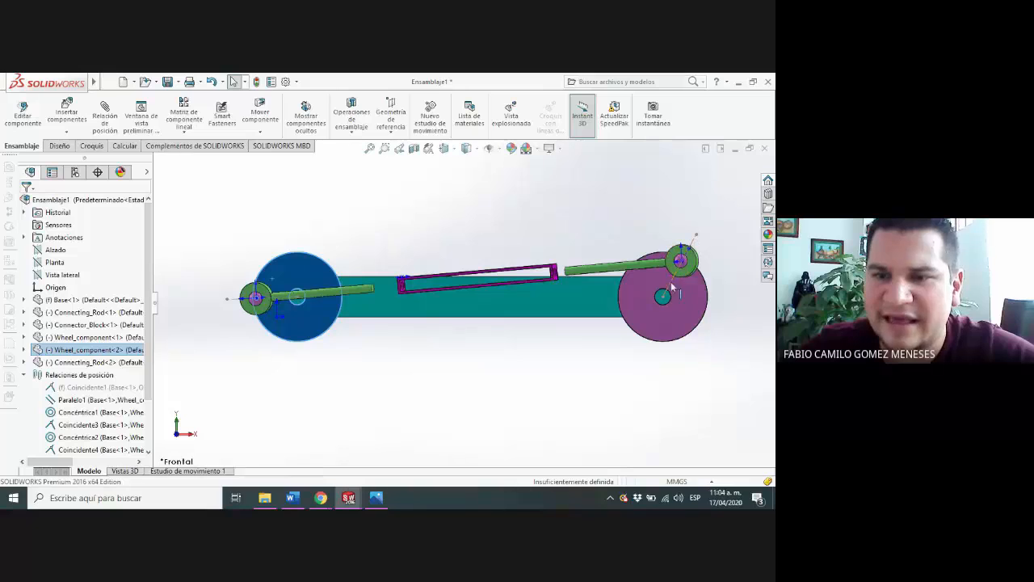
mouse_move(290, 261)
left_mouse_down()
mouse_move(267, 276)
mouse_move(271, 292)
mouse_move(309, 309)
mouse_move(315, 271)
mouse_move(289, 252)
left_mouse_up()
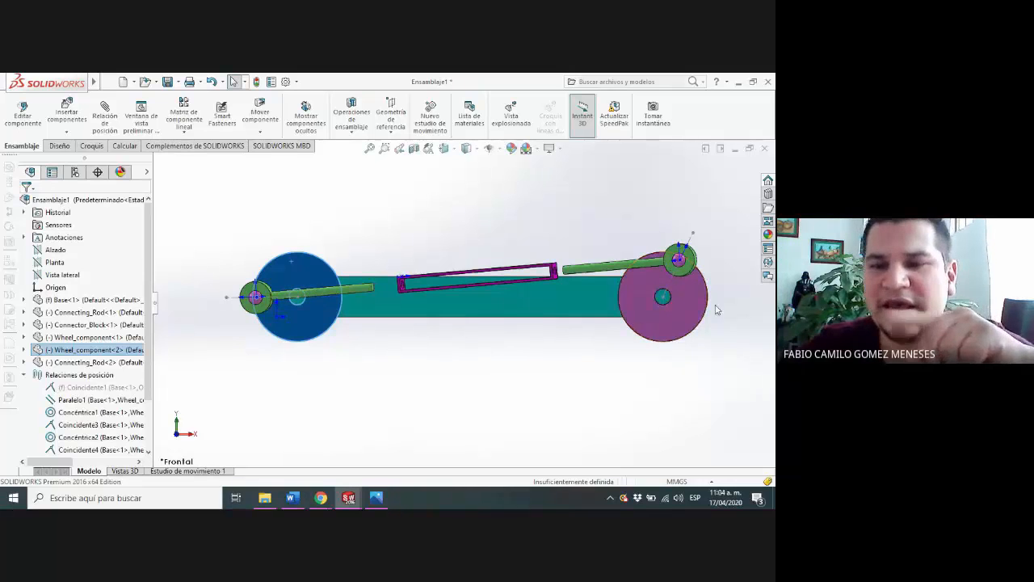
left_click_drag(272, 288, 273, 326)
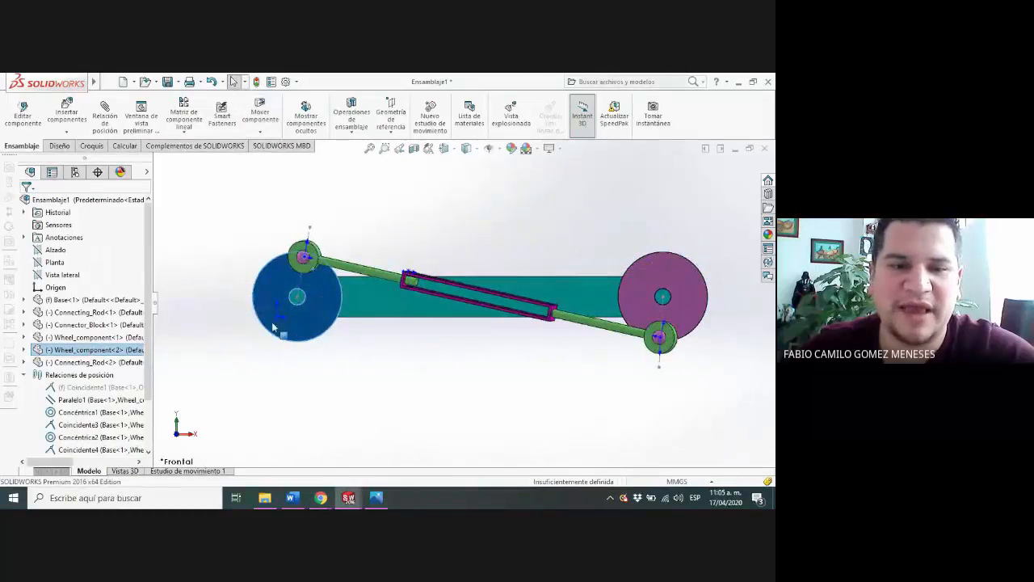
Edit the gear mate between the two wheels, set its ratio to 1 mm : 1 mm and accept it
scroll(97, 404, "down", 3)
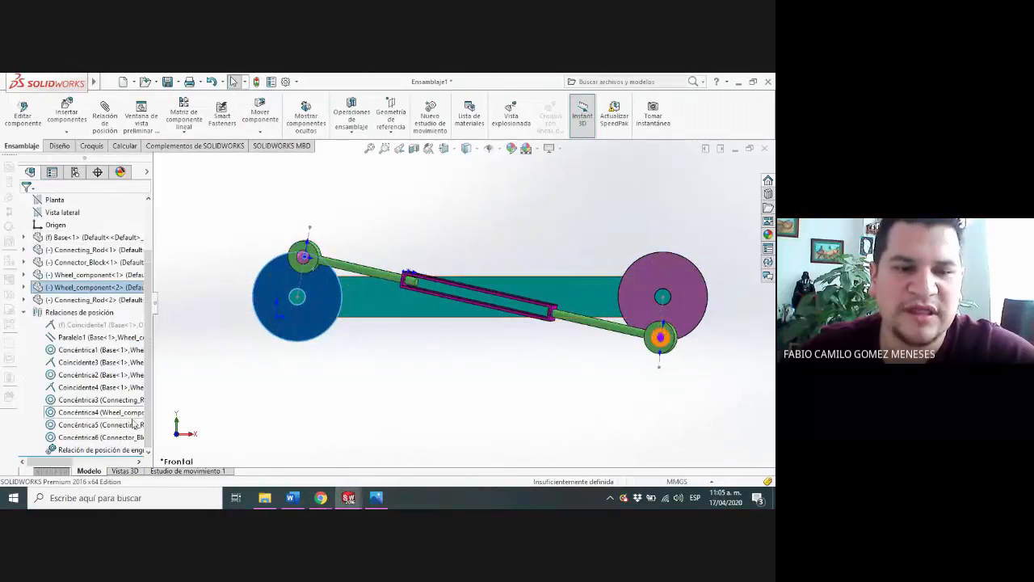
left_click(98, 449)
right_click(98, 450)
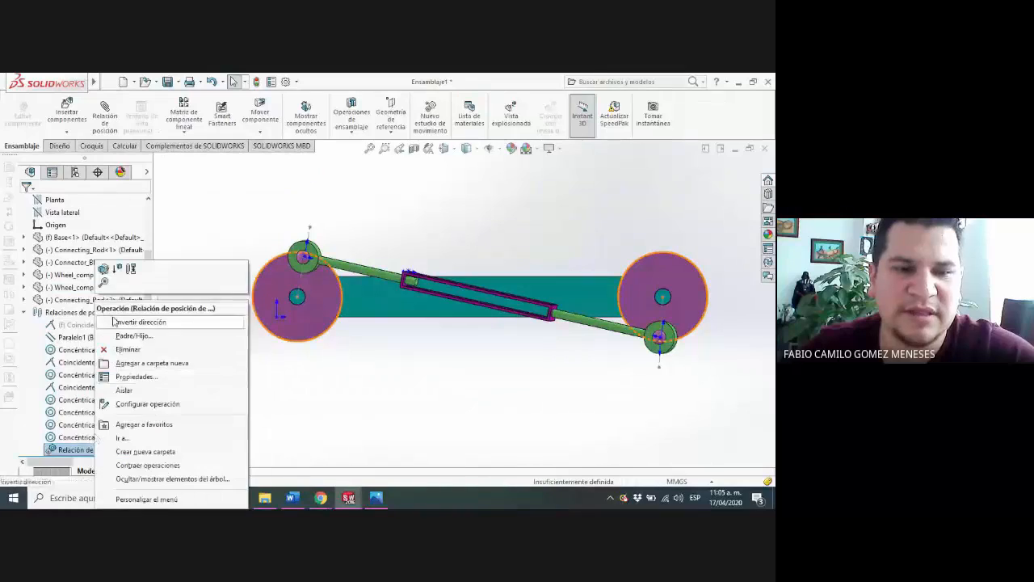
left_click(103, 270)
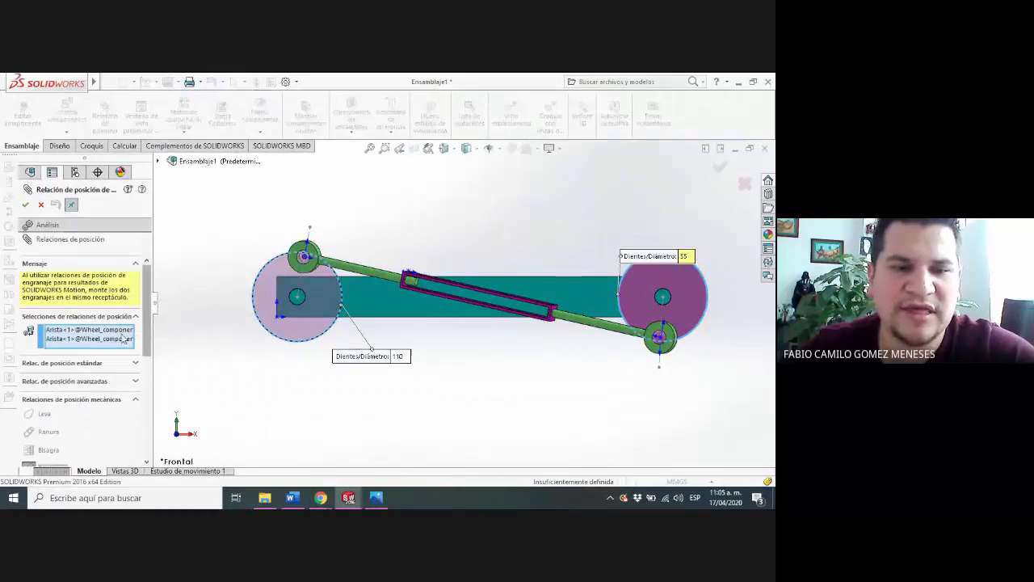
scroll(121, 315, "down", 5)
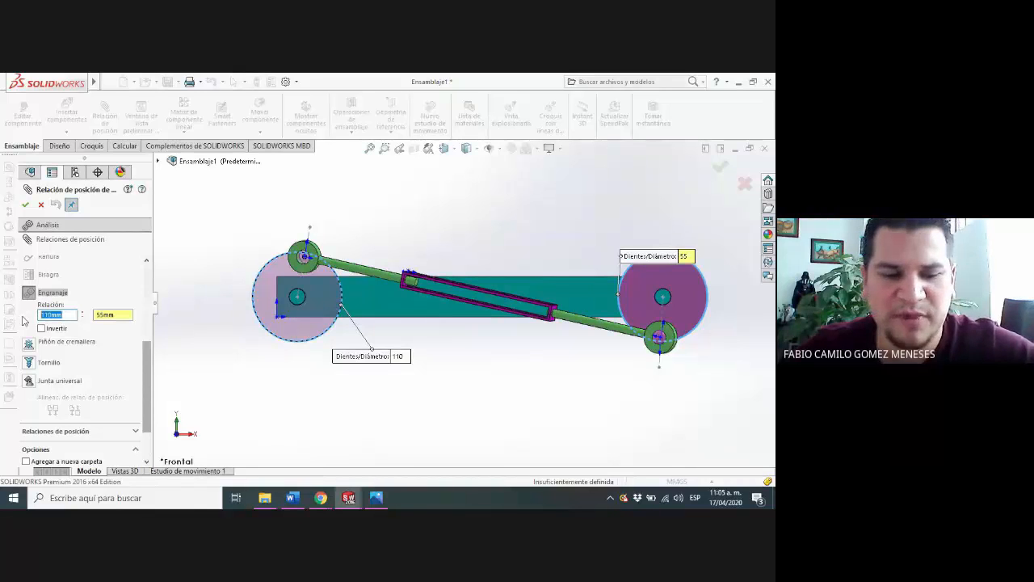
left_click(105, 315)
type("1")
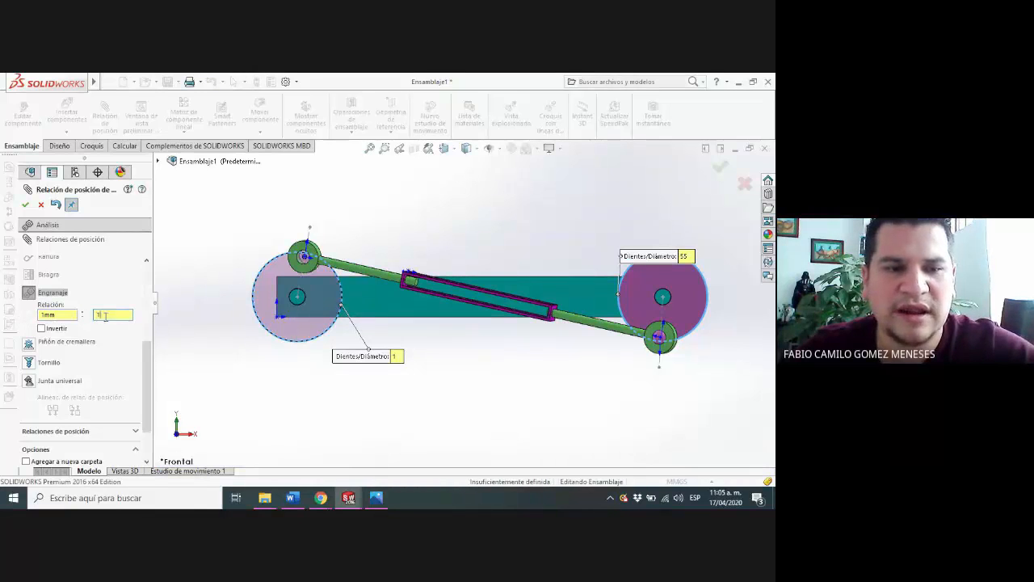
key("Tab")
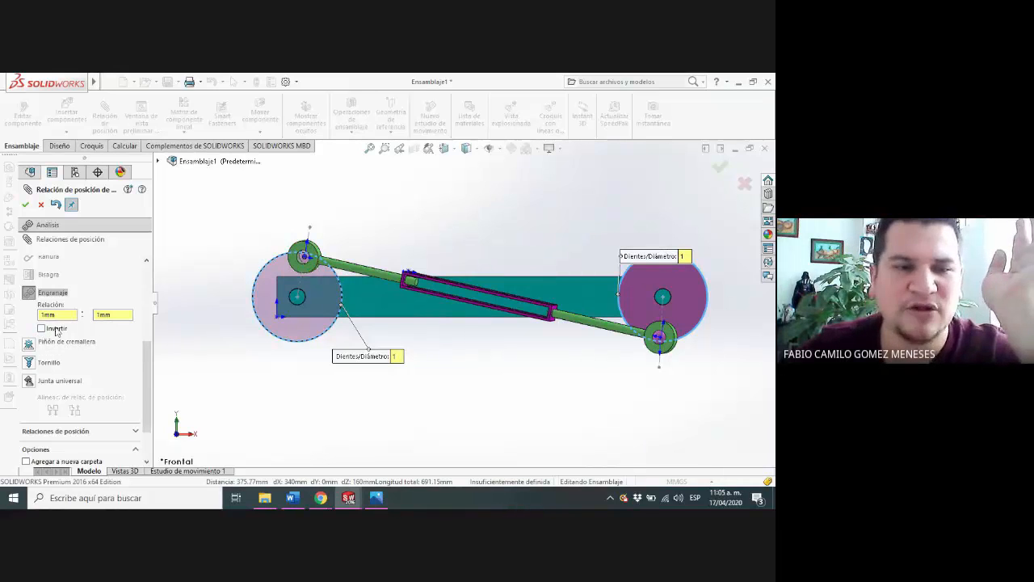
left_click(25, 204)
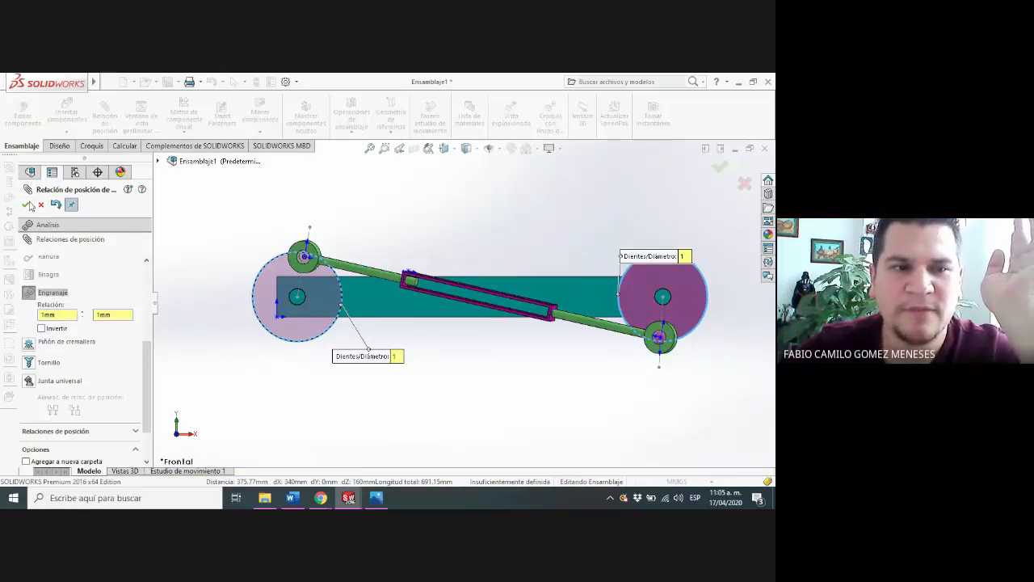
Turn Wheel_component<2> to test the 1:1 gear motion and leave the Mate command
mouse_move(287, 277)
left_mouse_down()
mouse_move(270, 273)
mouse_move(266, 289)
mouse_move(280, 314)
mouse_move(314, 311)
mouse_move(315, 283)
mouse_move(277, 264)
mouse_move(262, 320)
mouse_move(283, 329)
mouse_move(330, 305)
mouse_move(322, 270)
mouse_move(284, 268)
mouse_move(270, 282)
left_mouse_up()
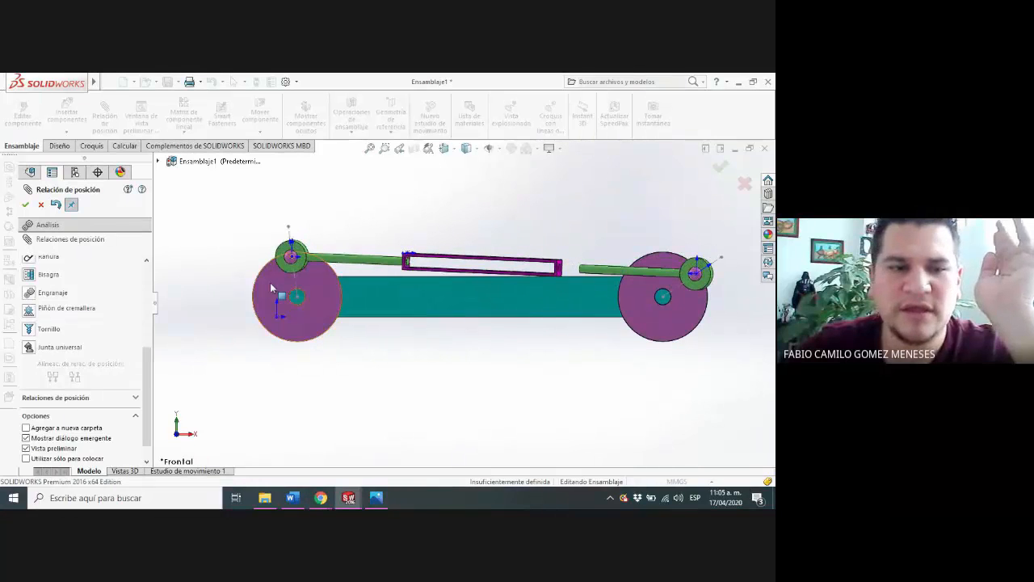
scroll(149, 381, "down", 1)
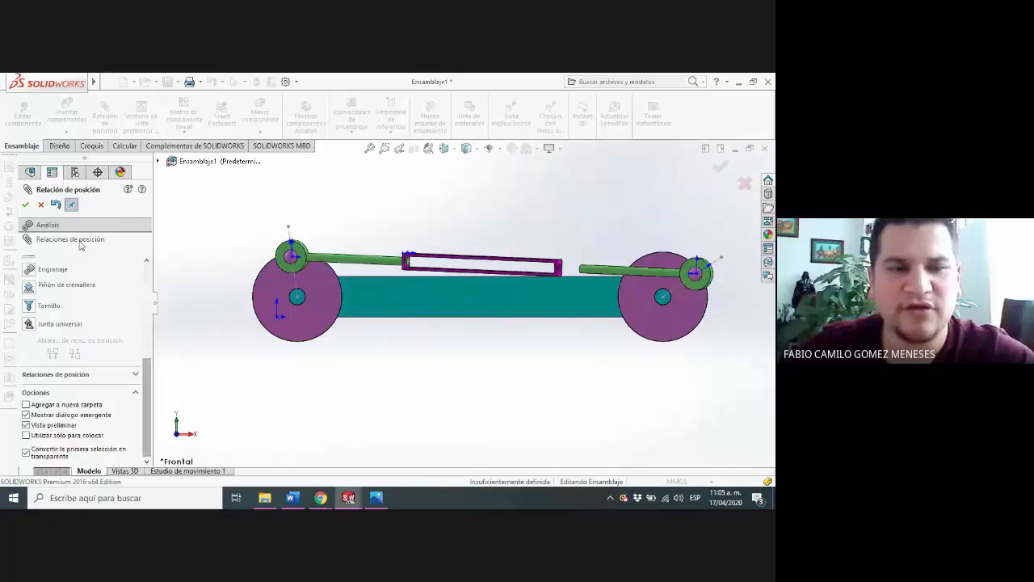
left_click(40, 206)
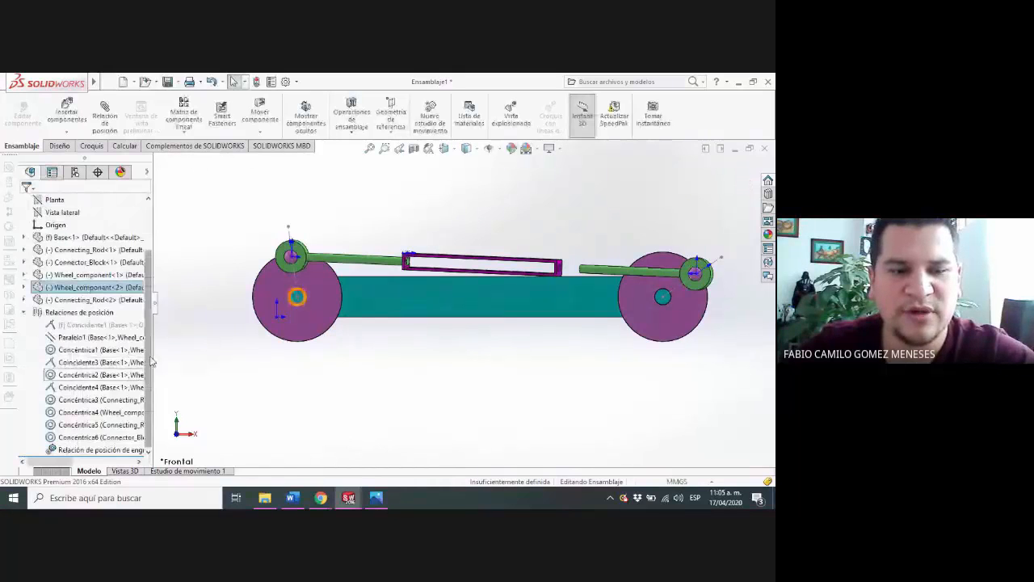
Reopen the wheels' gear mate, try its Invert option on and off, and accept the mate
right_click(113, 449)
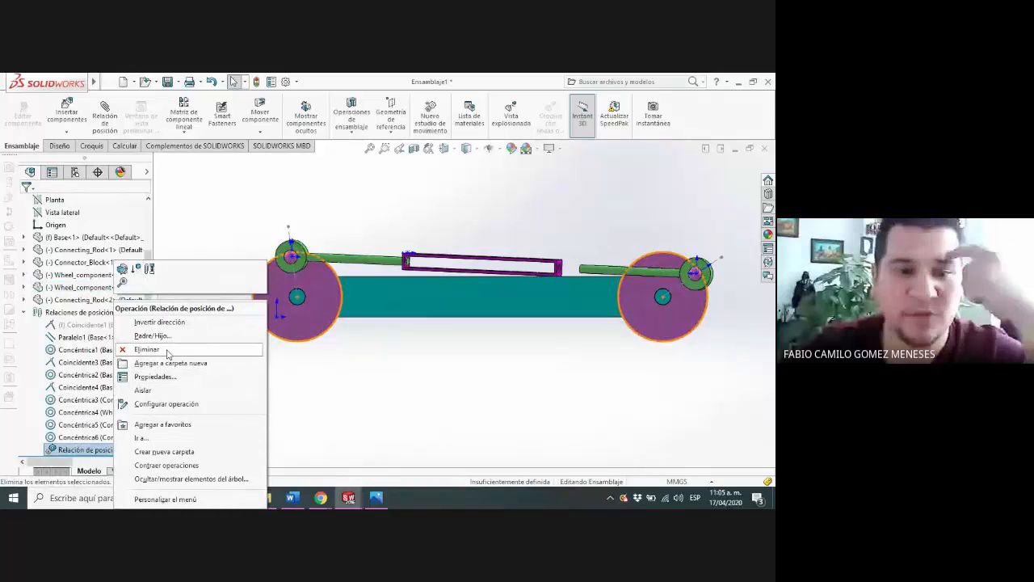
left_click(125, 270)
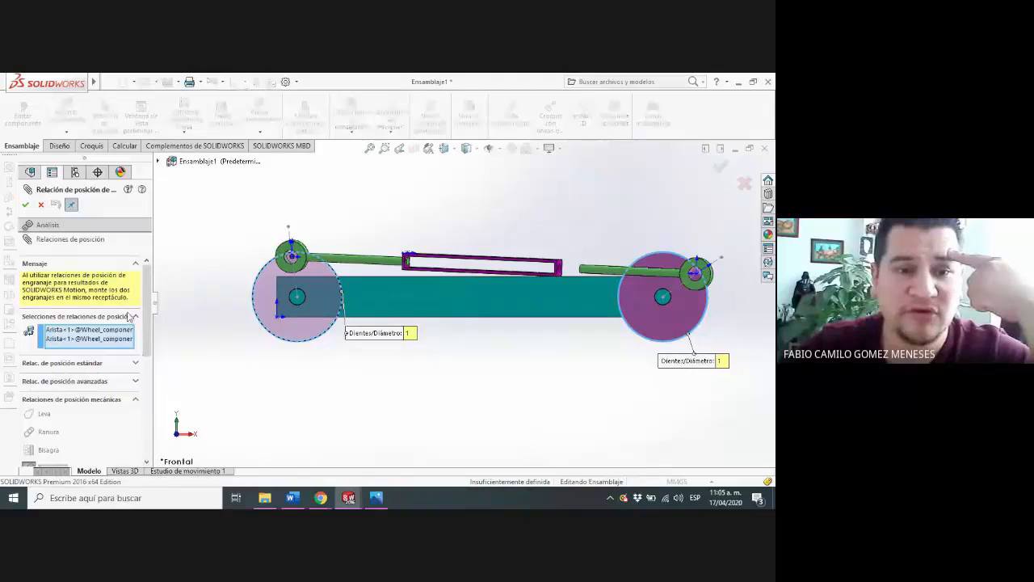
scroll(129, 316, "down", 5)
left_click(41, 298)
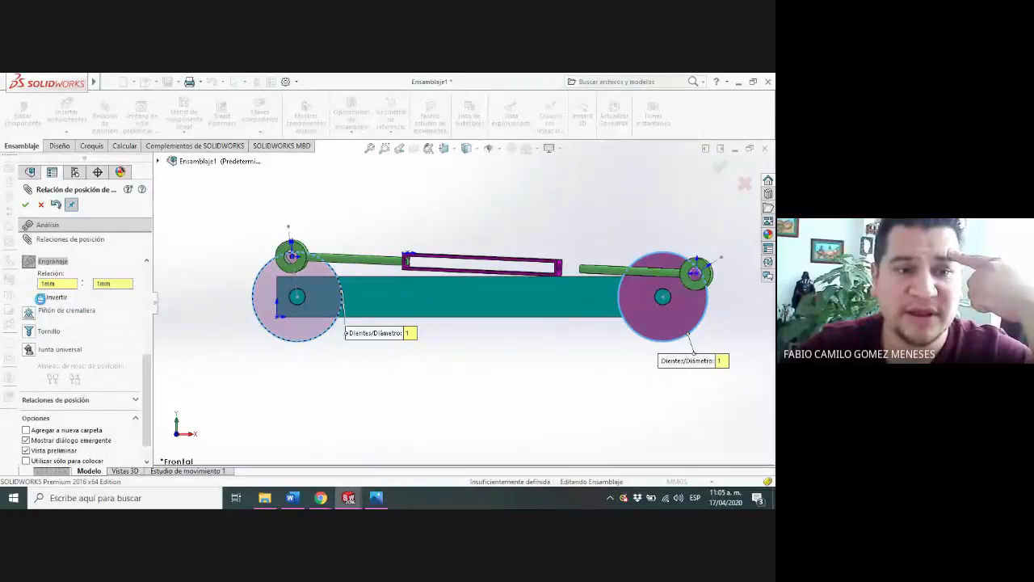
left_click(41, 298)
left_click(45, 226)
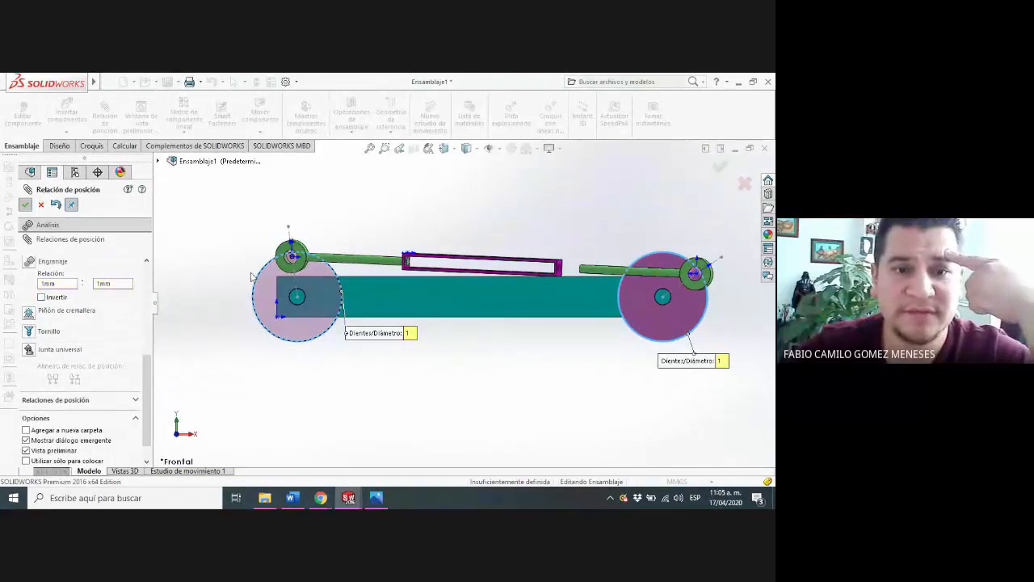
Turn Wheel_component<2> slightly to check both wheels' rotation directions and close the Mate command
mouse_move(316, 272)
left_mouse_down()
mouse_move(284, 263)
mouse_move(280, 279)
mouse_move(298, 300)
mouse_move(308, 280)
mouse_move(301, 267)
left_mouse_up()
scroll(147, 378, "up", 6)
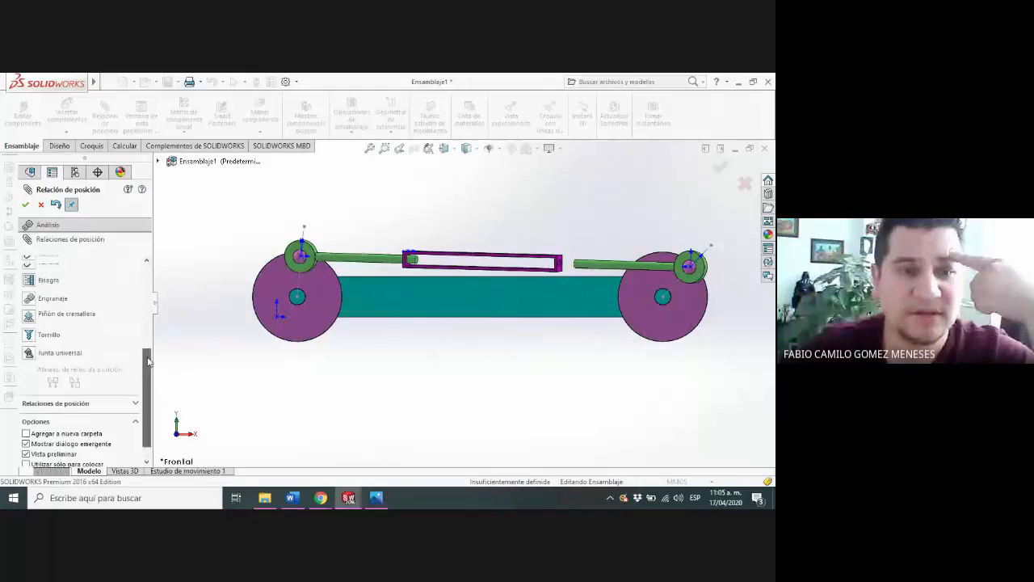
left_click(41, 205)
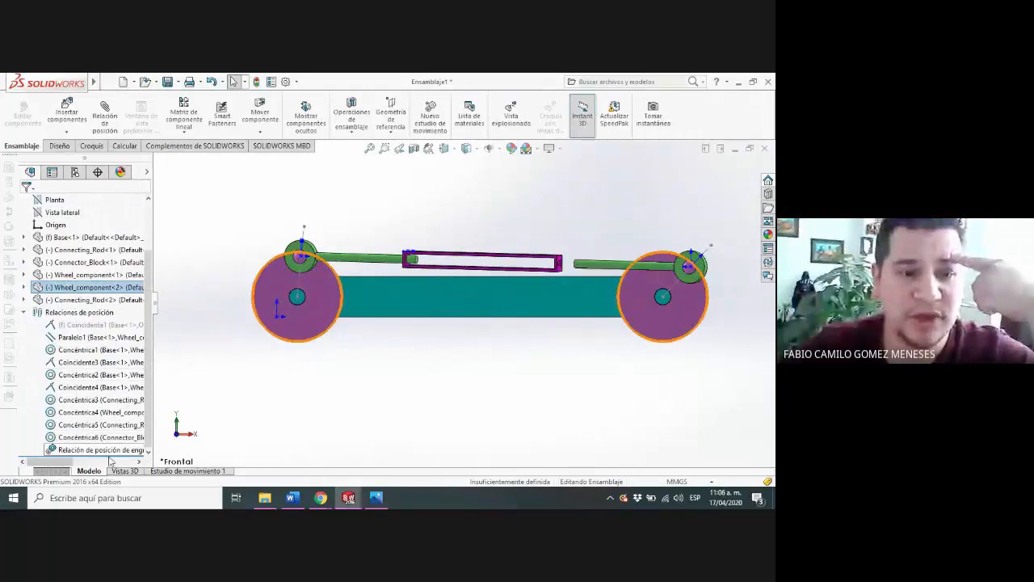
Edit the 1 mm : 1 mm gear mate once more, toggling its Invert option twice before accepting
left_click(110, 451)
right_click(109, 451)
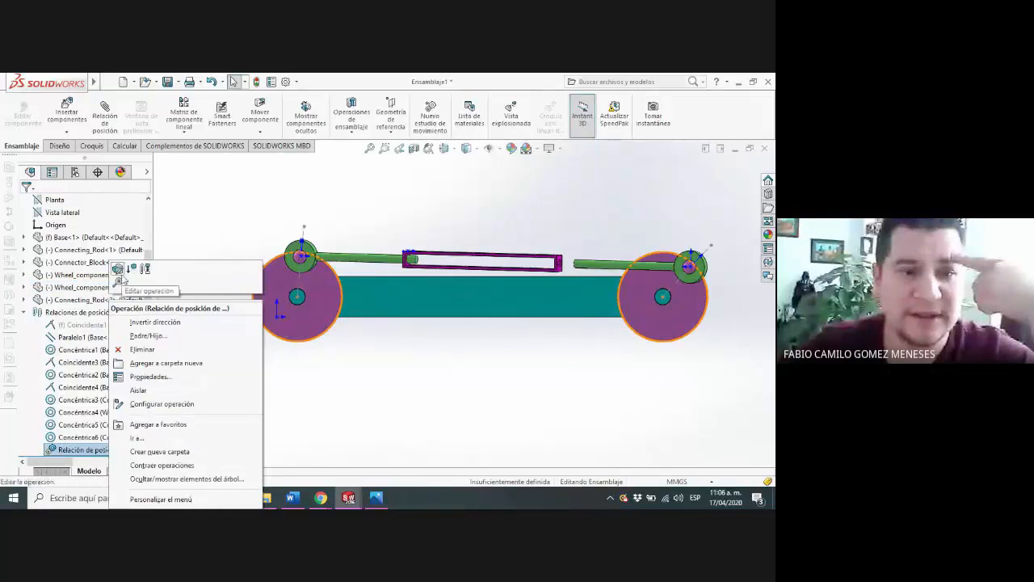
left_click(123, 258)
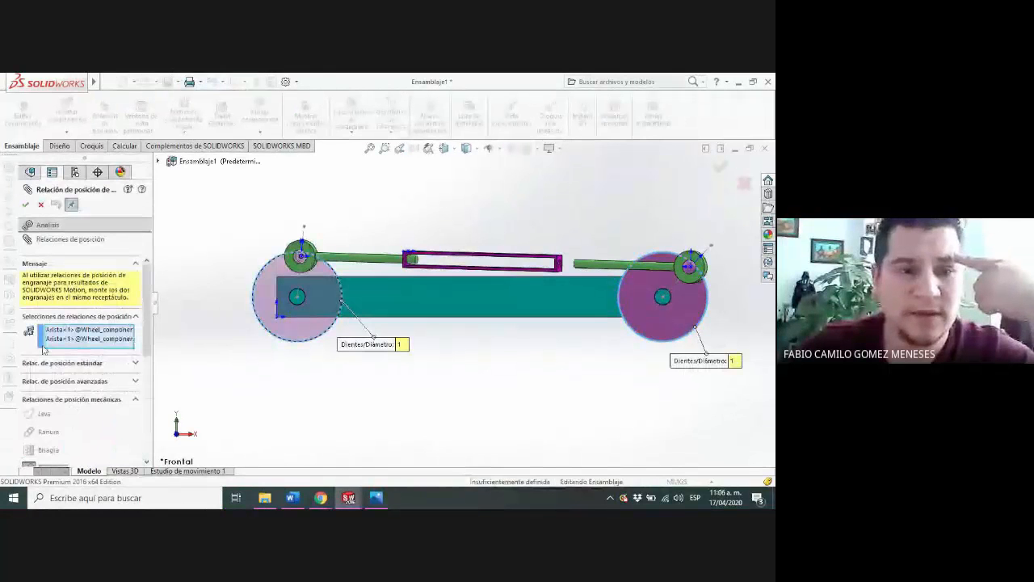
scroll(44, 345, "down", 5)
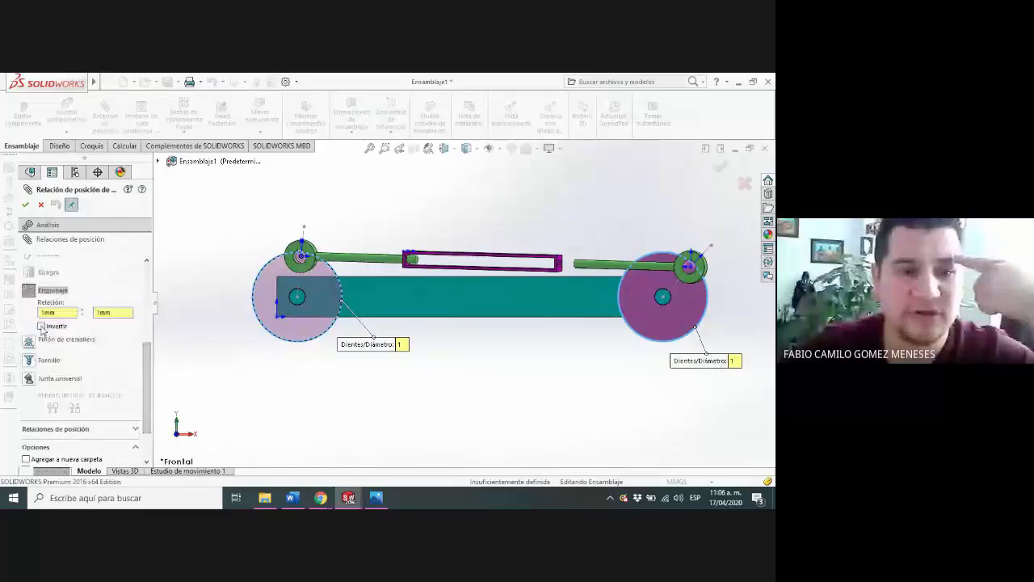
left_click(42, 327)
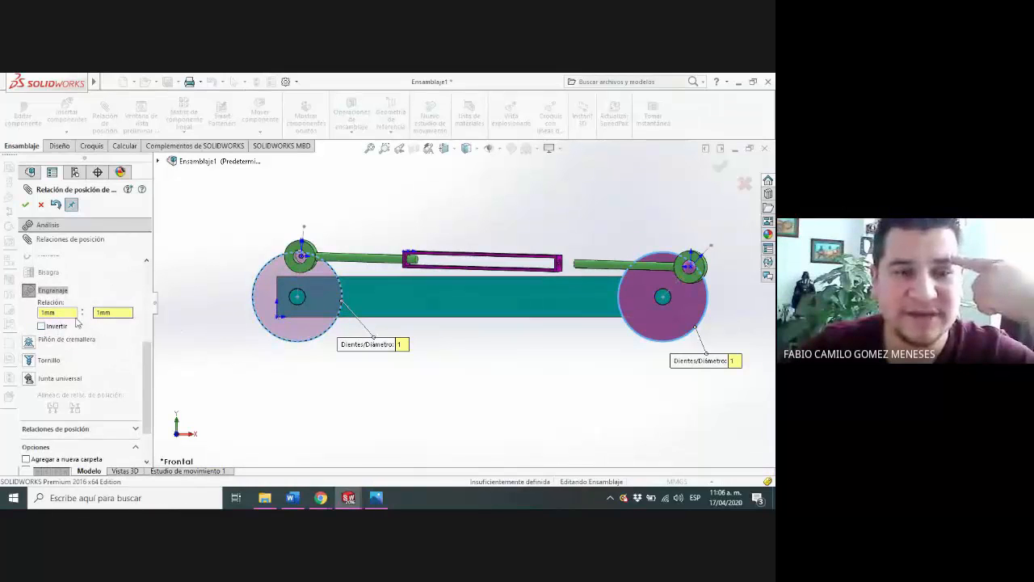
left_click(40, 326)
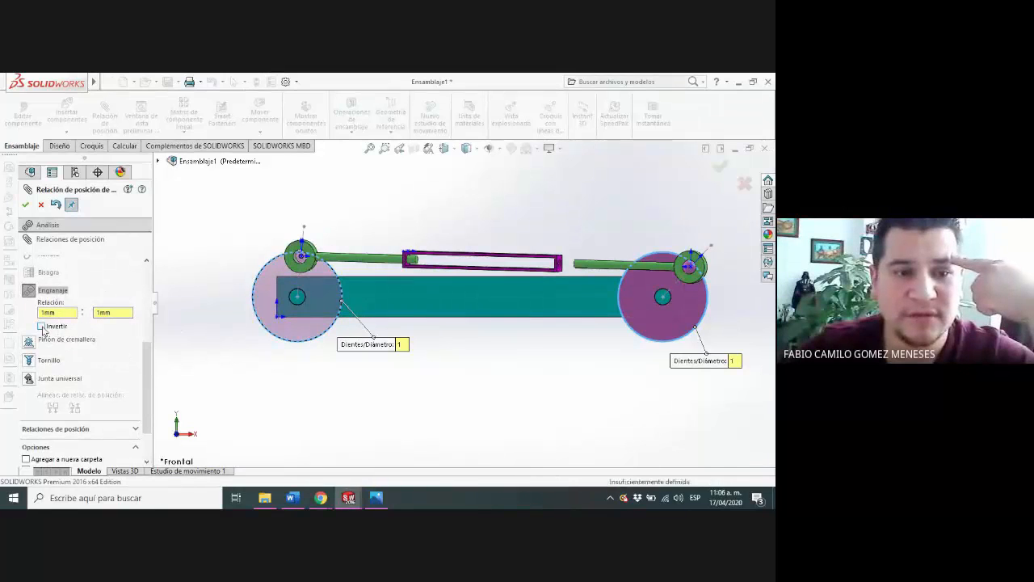
left_click(27, 205)
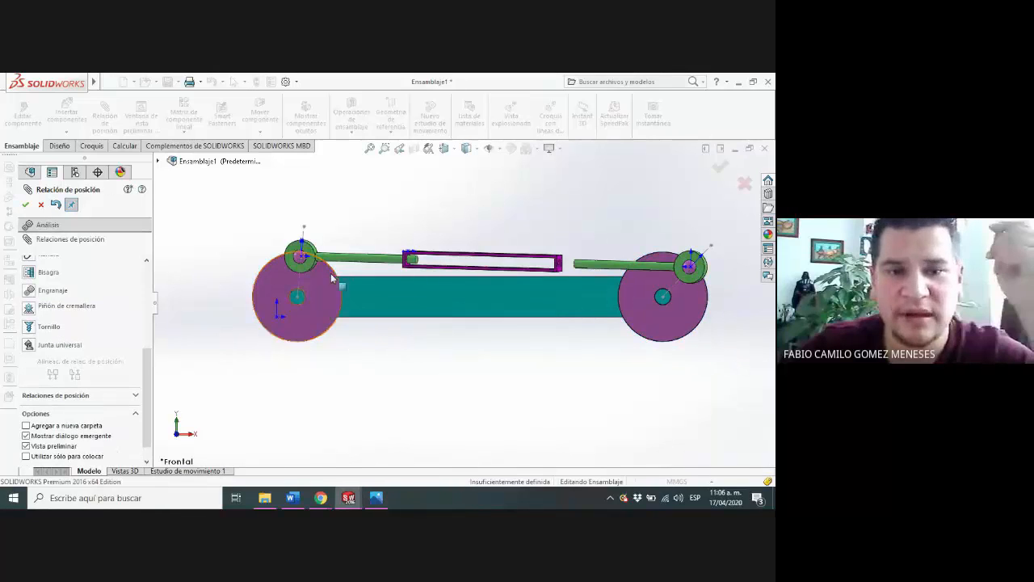
Turn the wheels from each side to examine the motion of the rods and connector block, and leave the Mate command
left_click_drag(331, 273, 312, 284)
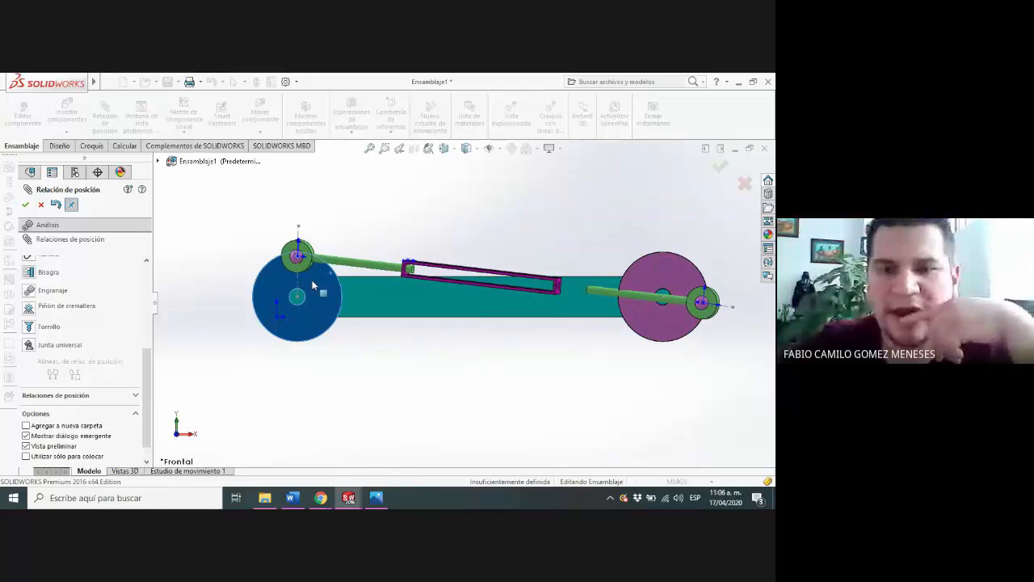
left_click_drag(706, 303, 675, 270)
scroll(415, 275, "down", 2)
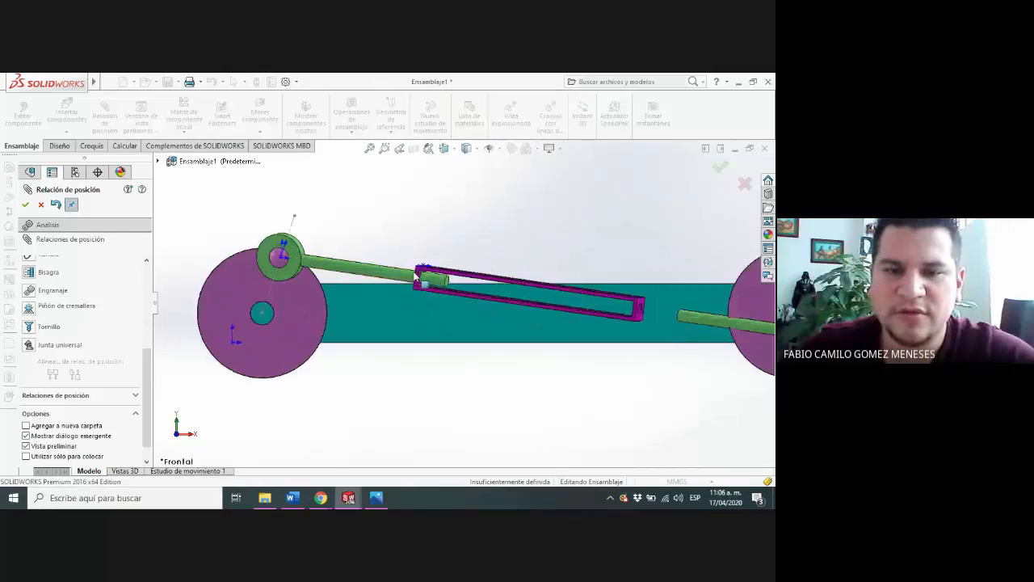
scroll(416, 275, "down", 3)
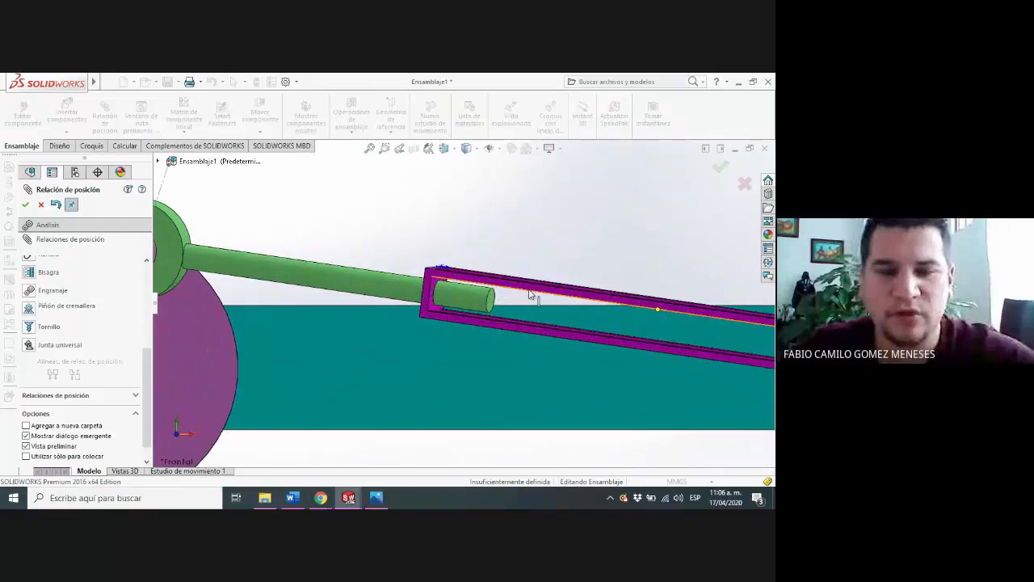
key("Escape")
Start a mate between the end face of Connecting_Rod<1> and the inner end face of the connector block
scroll(552, 262, "down", 2)
scroll(514, 277, "up", 1)
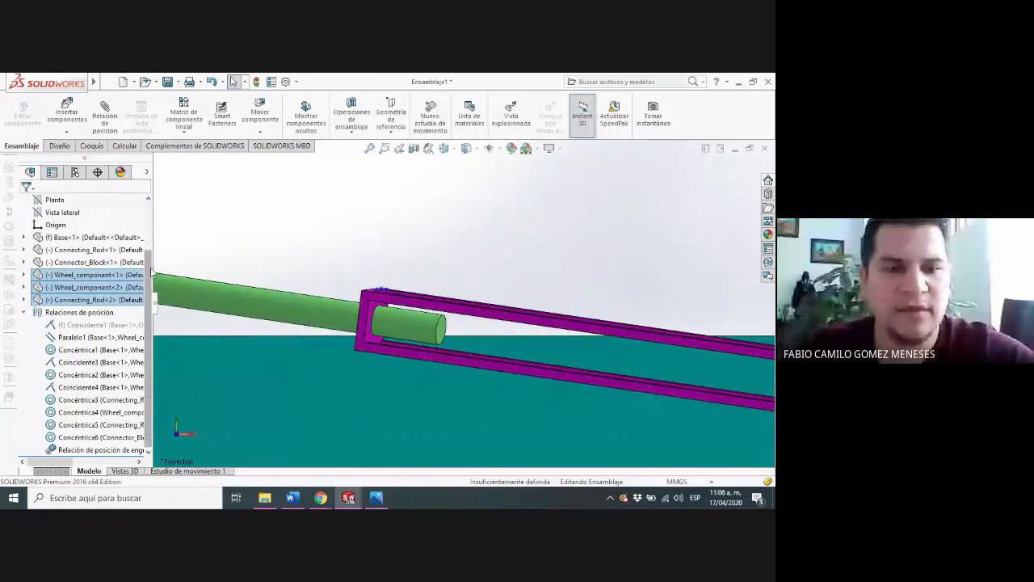
left_click(444, 327)
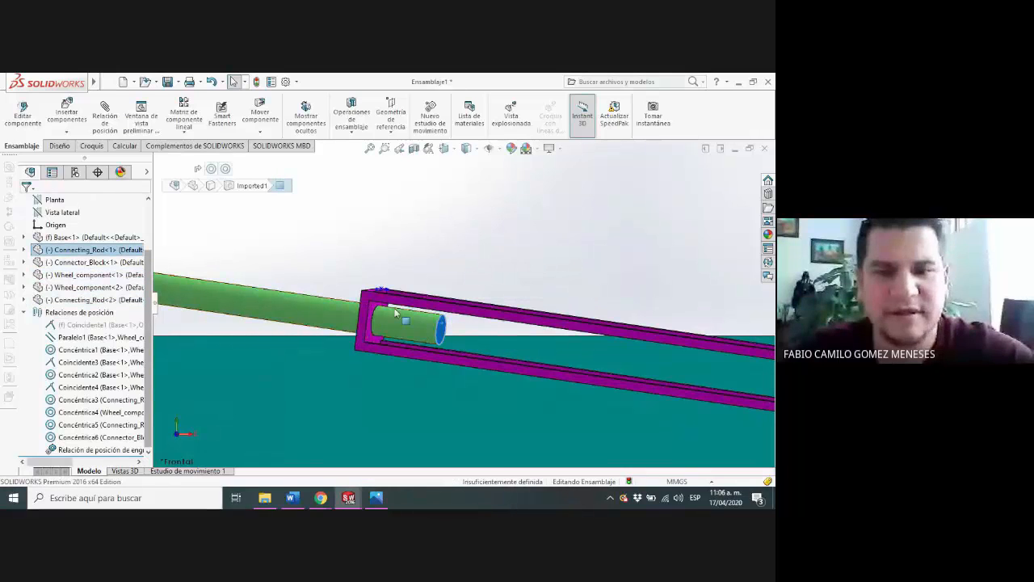
scroll(457, 329, "down", 1)
scroll(365, 308, "down", 1)
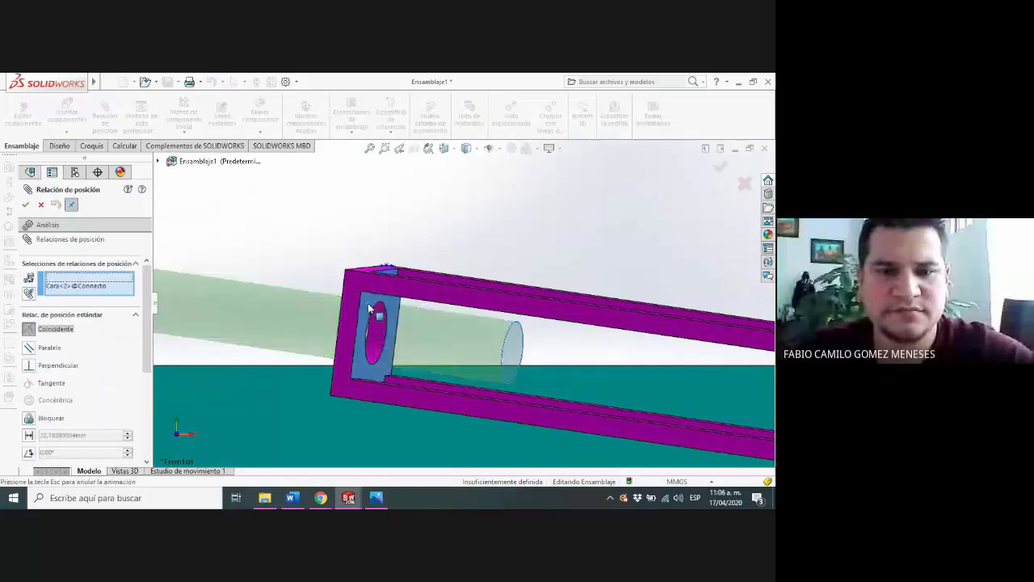
left_click(367, 304)
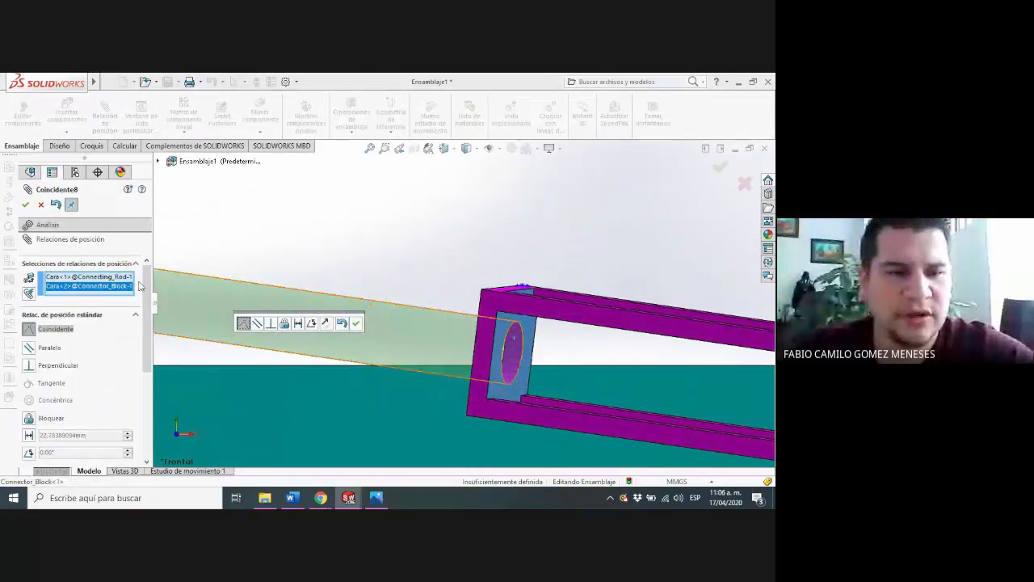
Try the advanced Width mate on the two selected faces and replace it with the advanced Distance limit mate
scroll(146, 281, "down", 1)
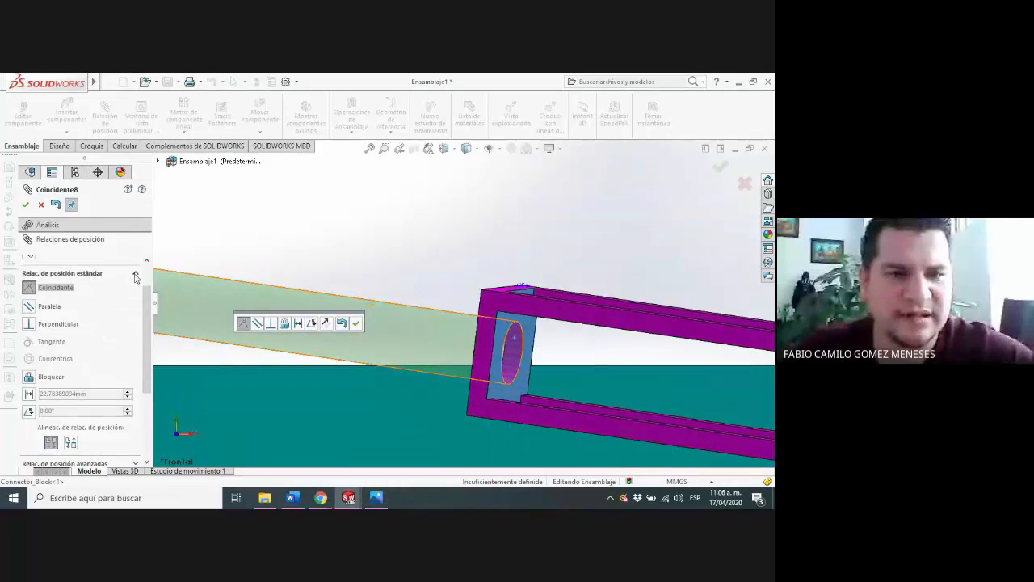
left_click(136, 276)
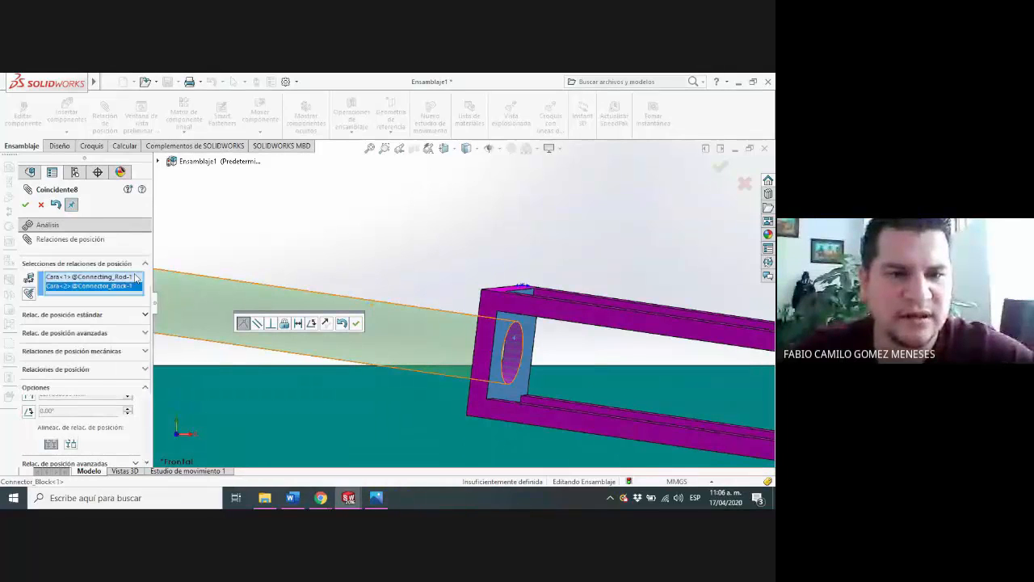
left_click(146, 332)
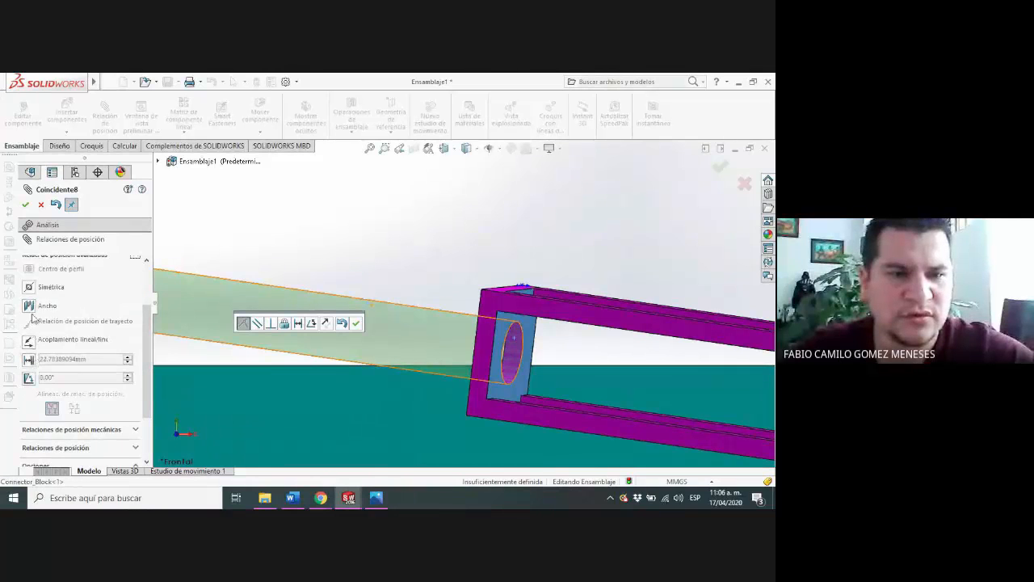
left_click_drag(147, 343, 147, 338)
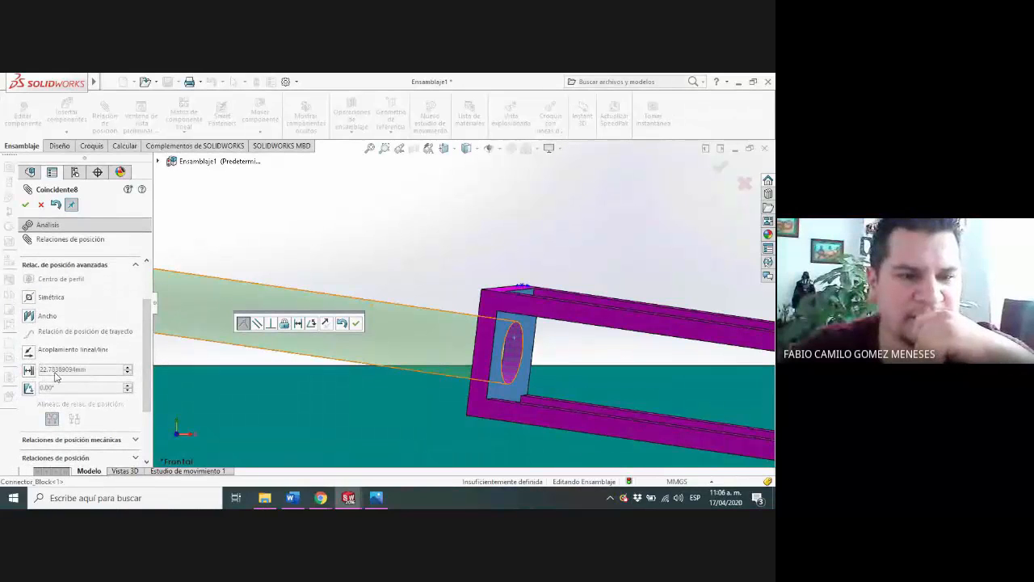
left_click(30, 315)
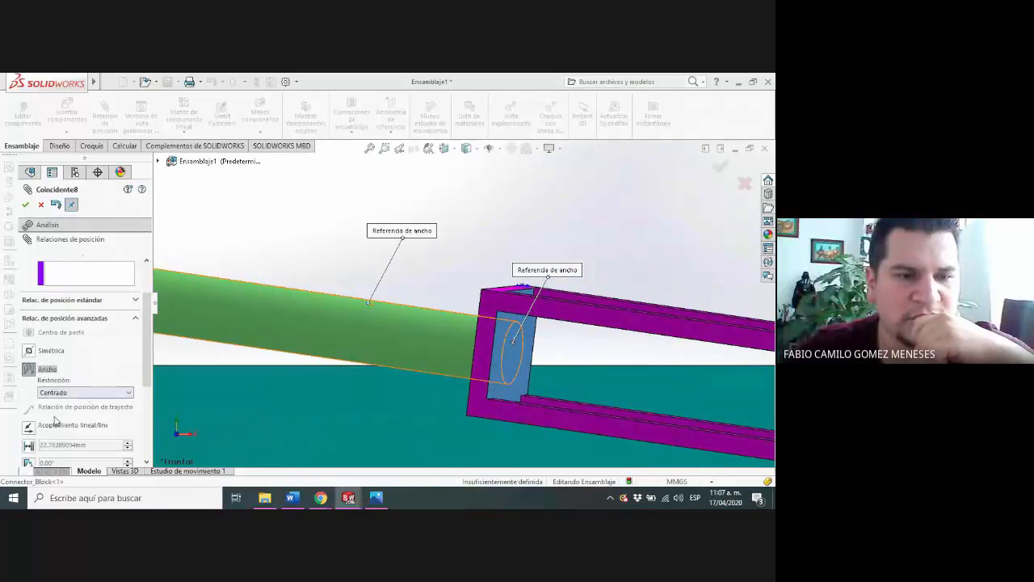
left_click(28, 444)
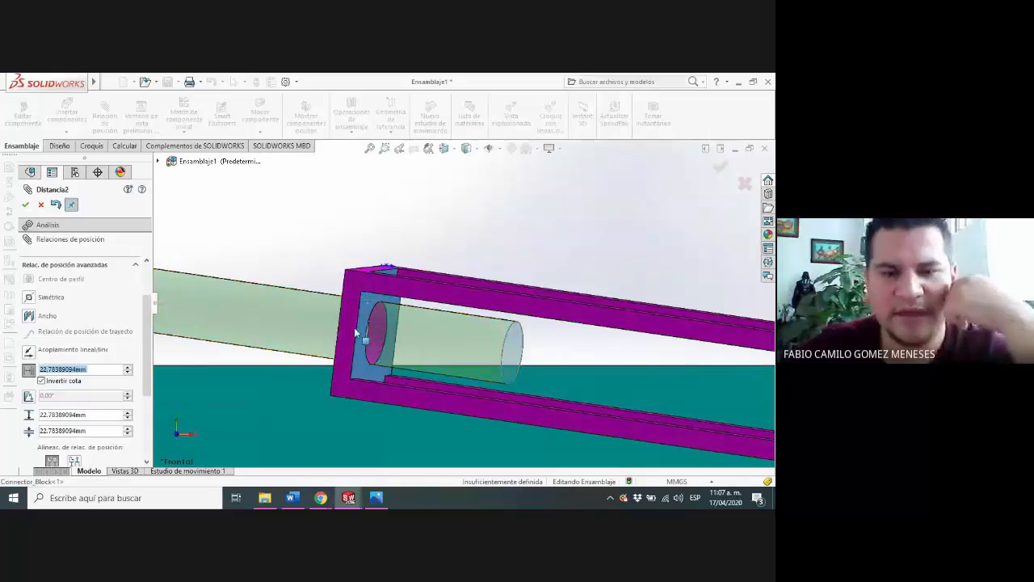
Set the limit distance to a maximum of 32.78389094 mm and a minimum of 0 mm, rotate the connector block slightly, and accept the mate
scroll(464, 315, "down", 2)
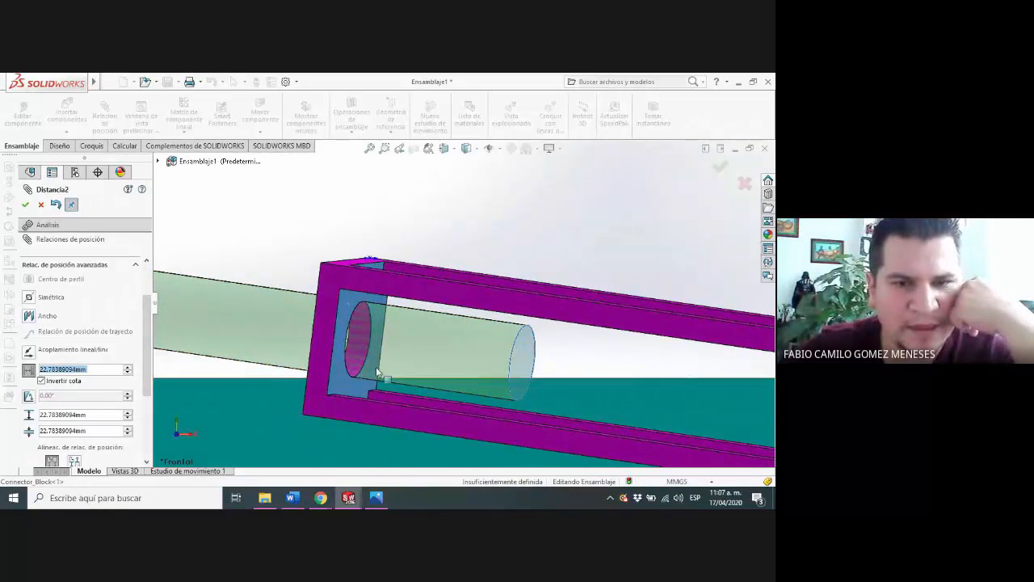
scroll(375, 367, "up", 3)
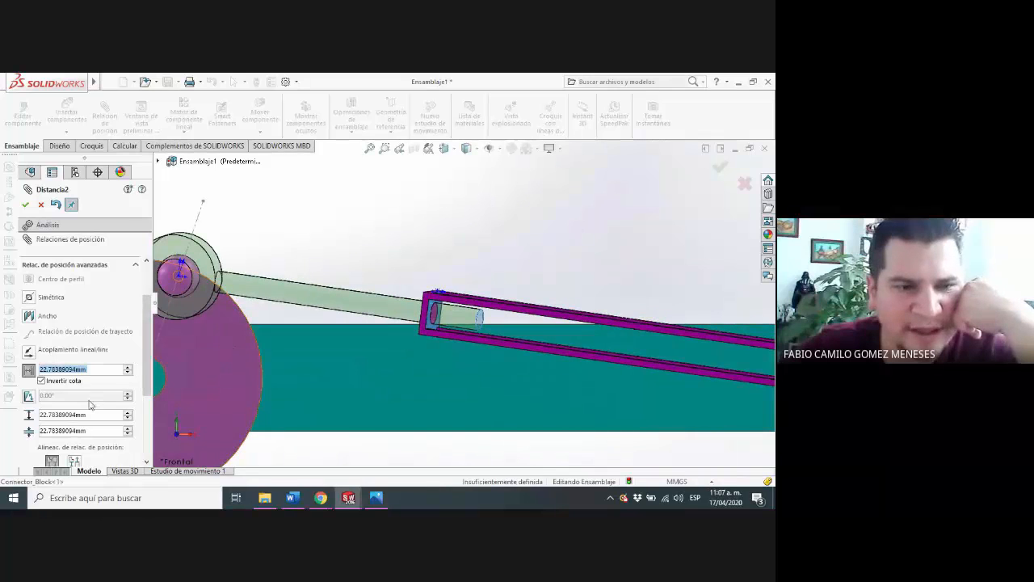
left_click(127, 428)
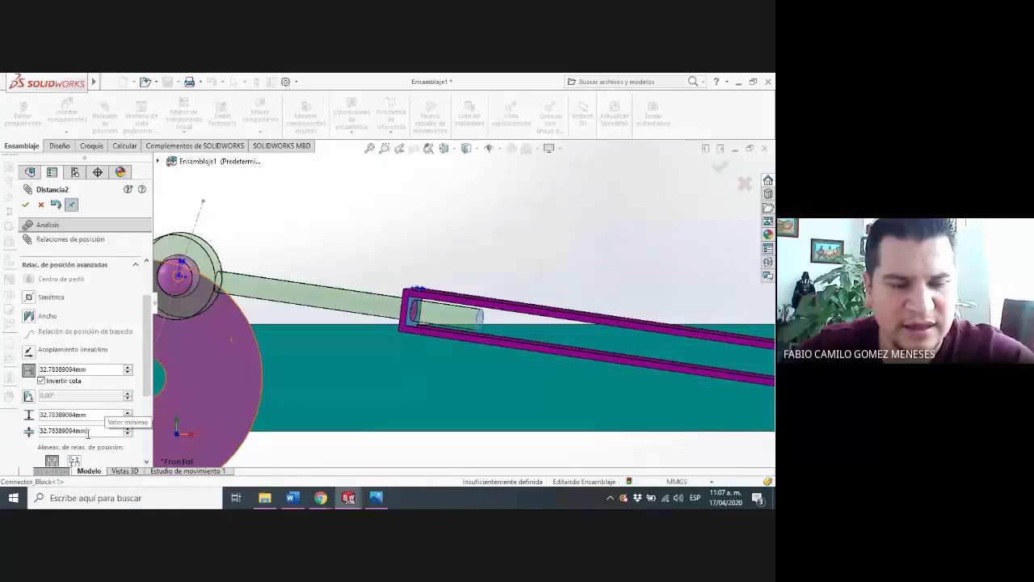
double_click(87, 431)
type("d")
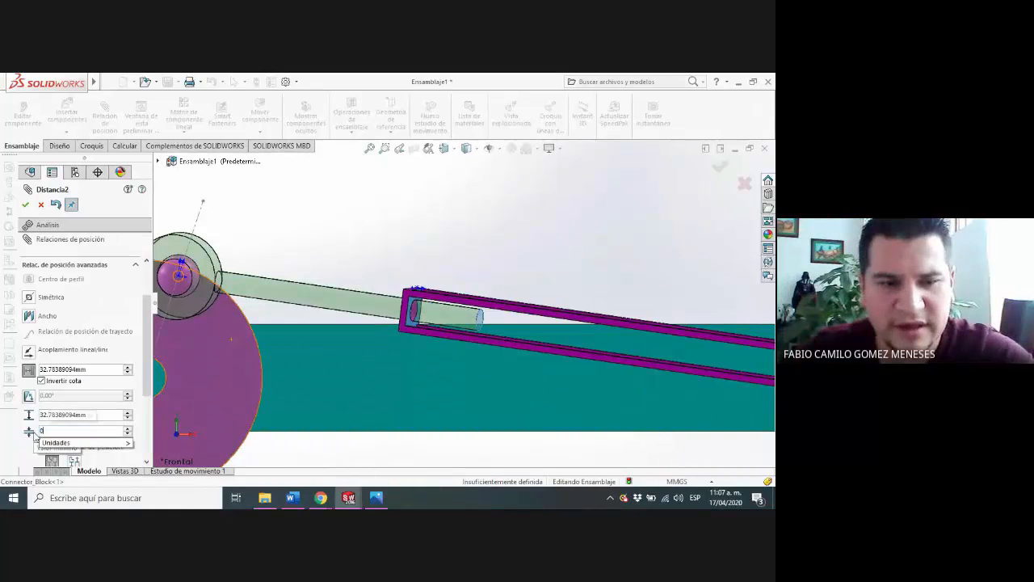
key("Return")
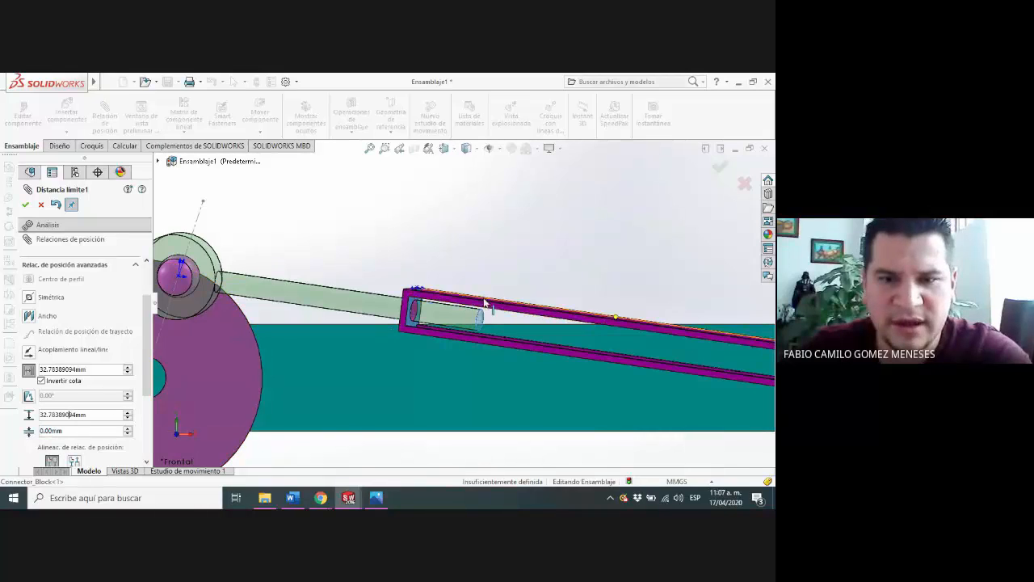
left_click_drag(485, 300, 370, 291)
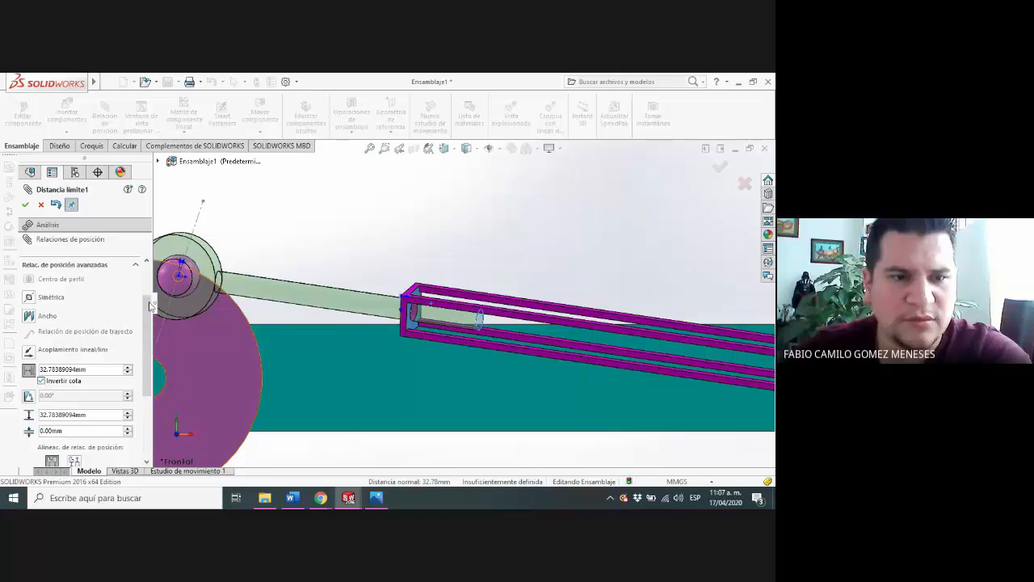
left_click(25, 204)
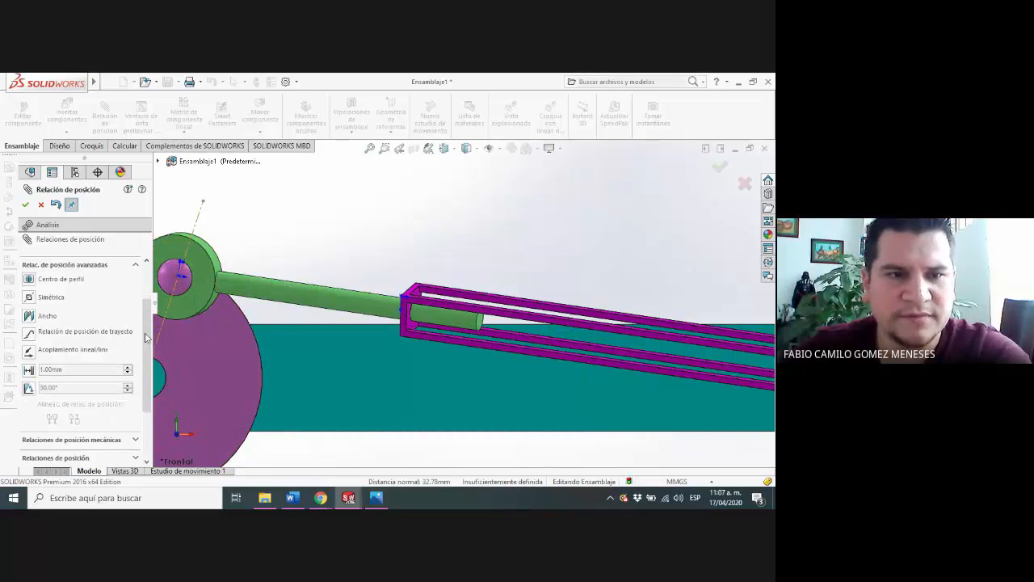
Leave the Mate command and move the connector block and wheels to test the linkage's motion within the distance limits
left_click(41, 205)
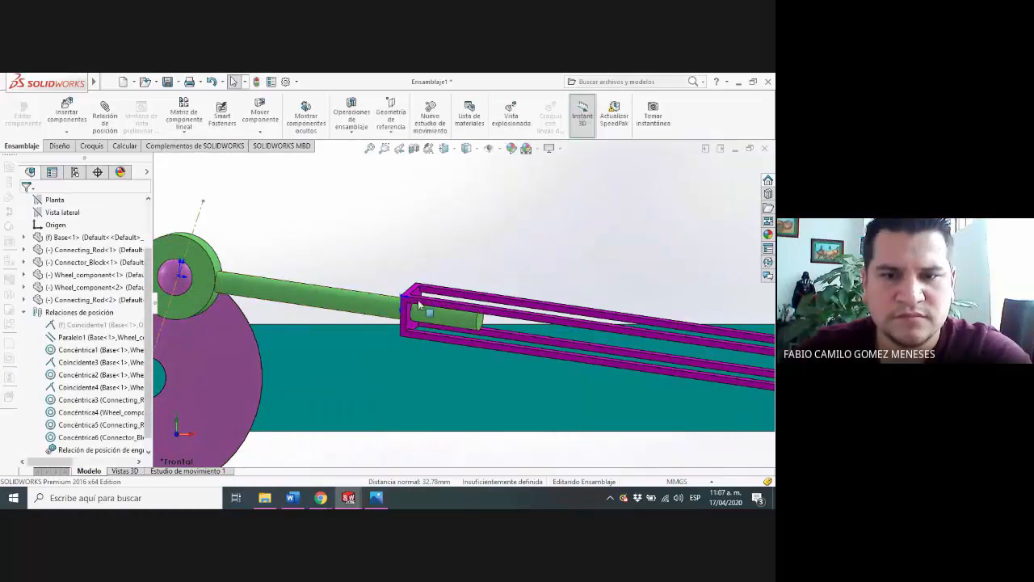
left_click_drag(463, 305, 390, 340)
scroll(520, 331, "up", 4)
scroll(520, 332, "up", 2)
left_click_drag(541, 312, 355, 296)
left_click_drag(322, 335, 564, 356)
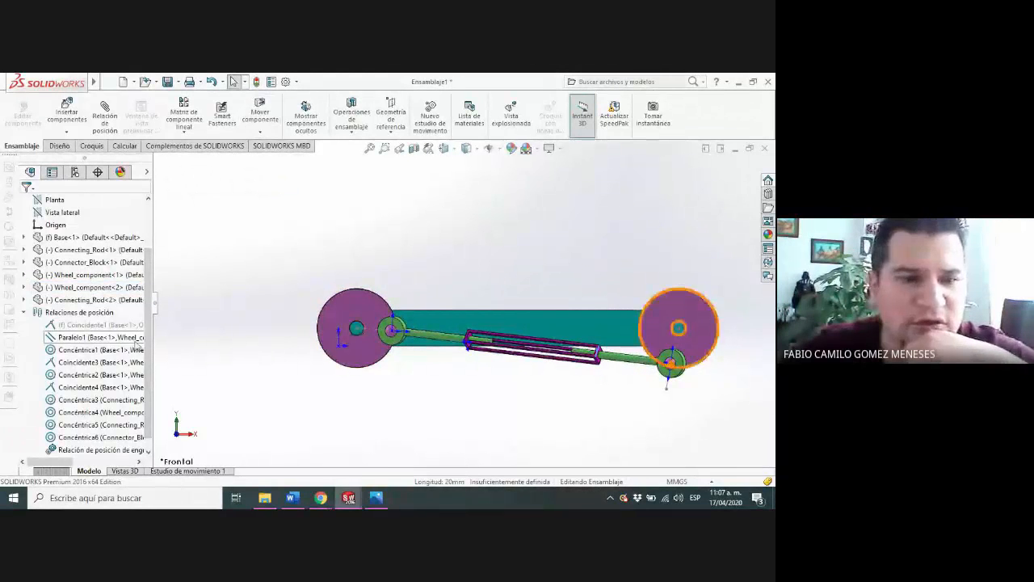
left_click_drag(156, 323, 151, 356)
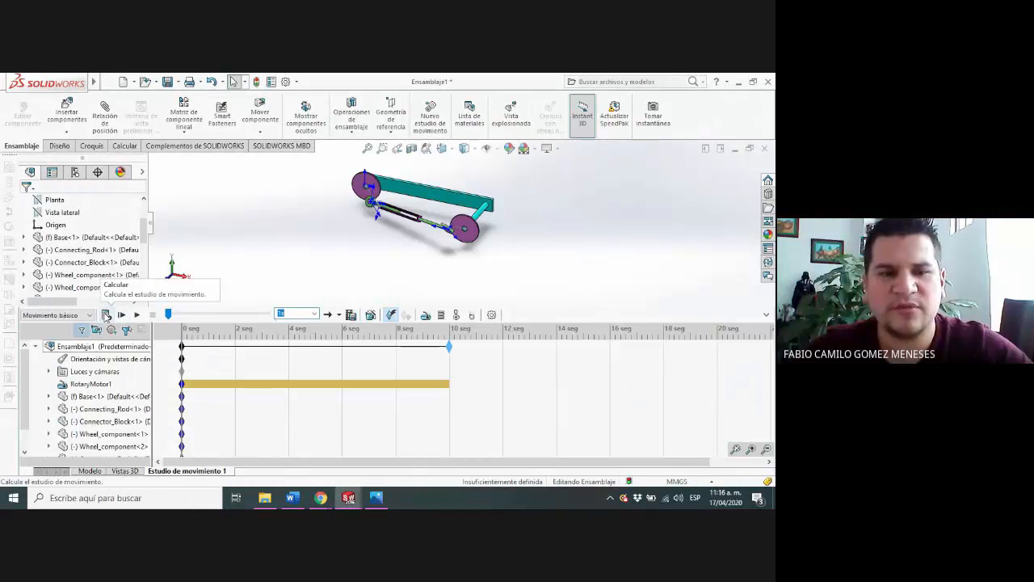
Calculate Motion Study 1 with the rotary motor running over the 10-second timeline
left_click(105, 315)
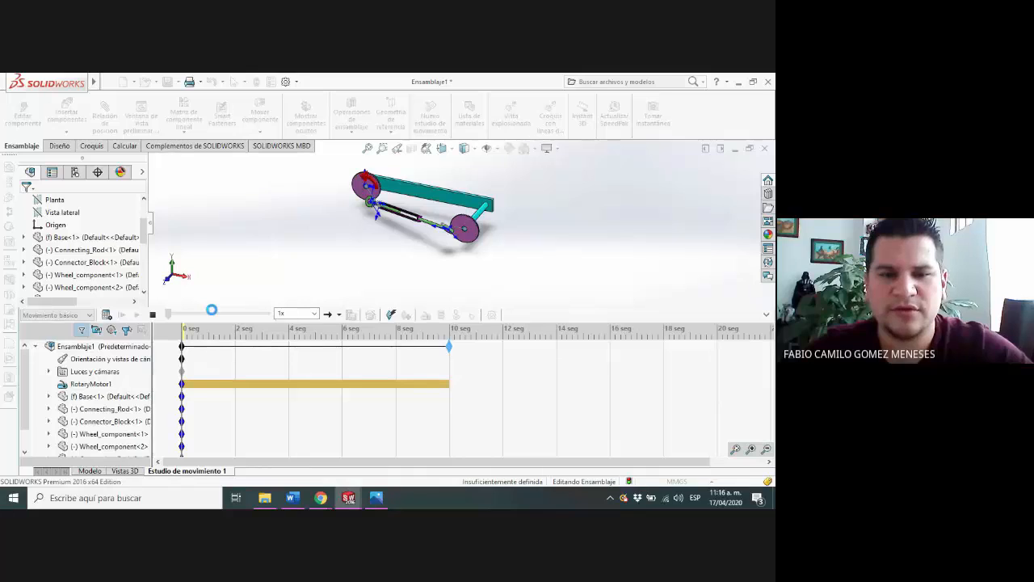
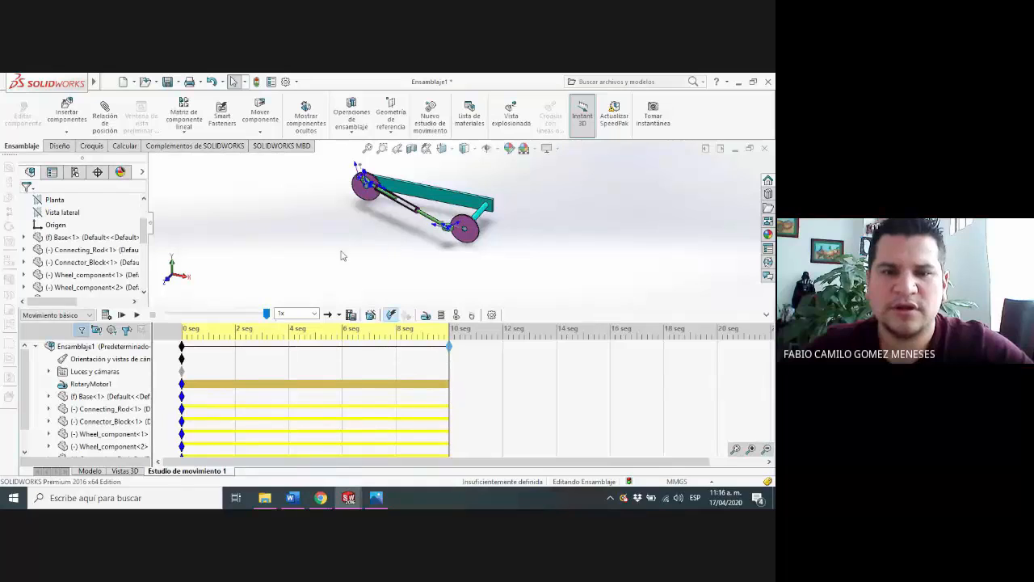
Play the calculated motion study to view the rotary motor driving the linkage
left_click(138, 315)
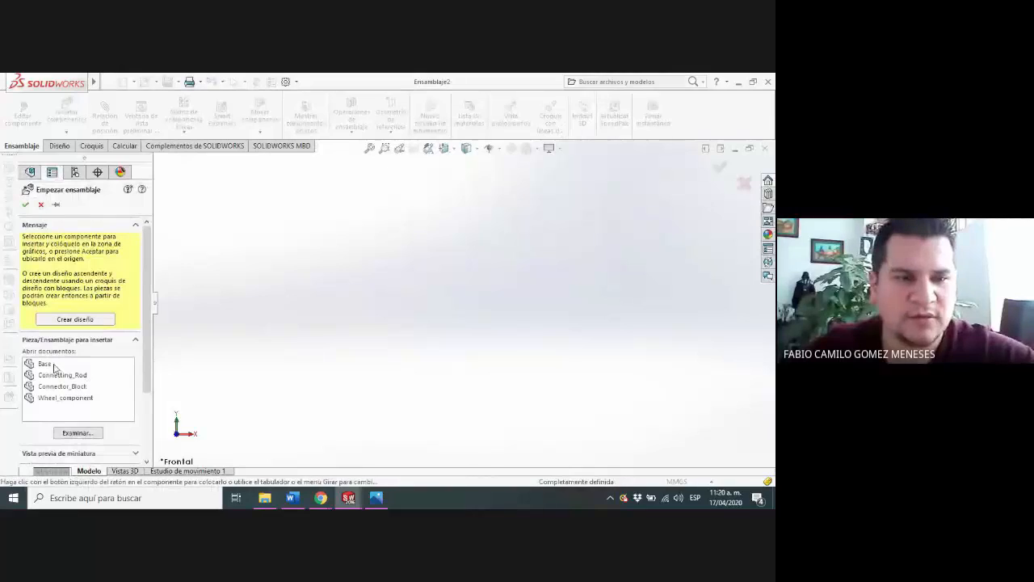
Place the Base part as the first component of the new assembly and leave the Mate command
left_click(46, 364)
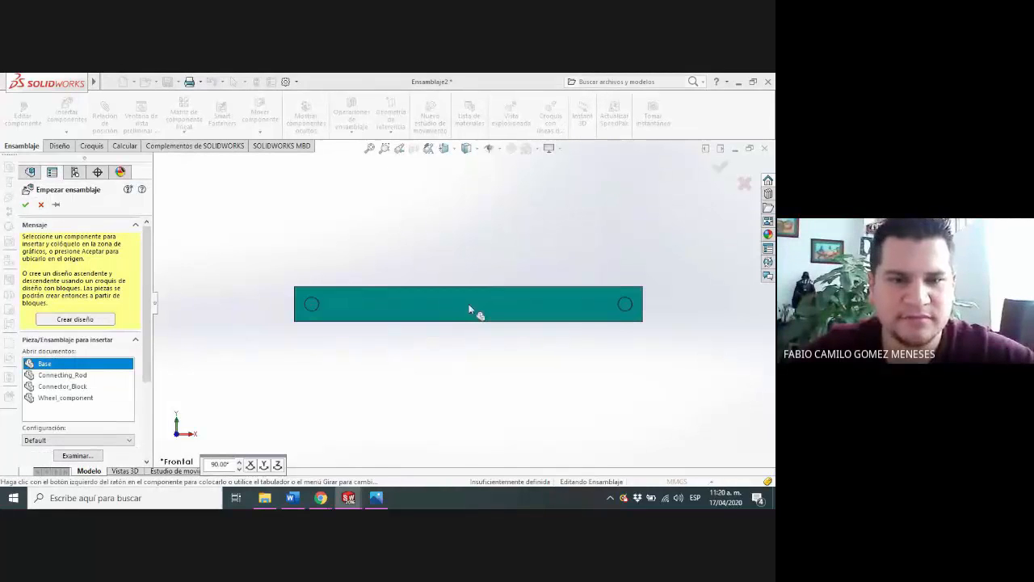
left_click(468, 309)
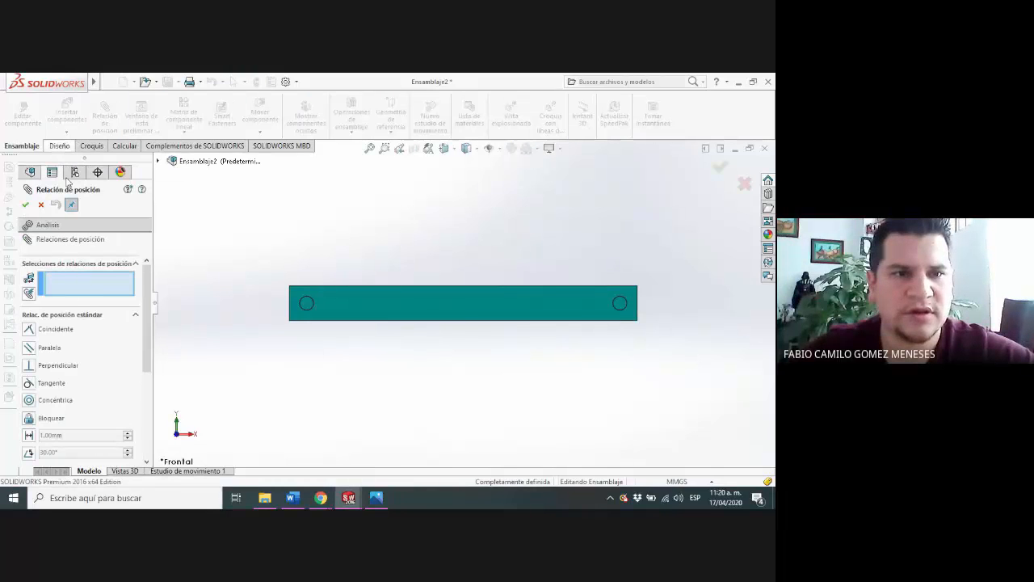
left_click(40, 205)
Insert the Wheel_component part just below the left end of the Base
left_click(66, 113)
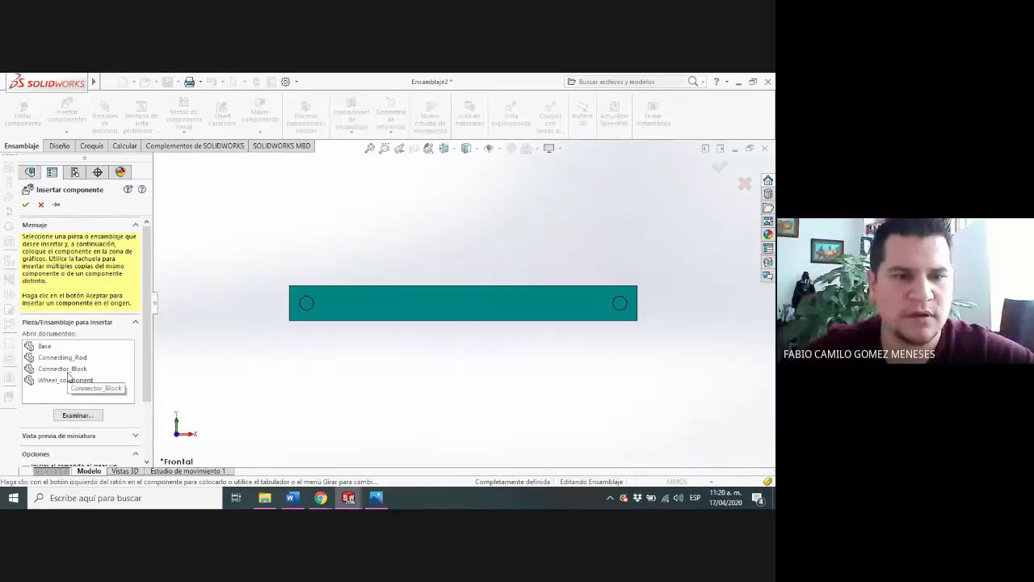
left_click(72, 380)
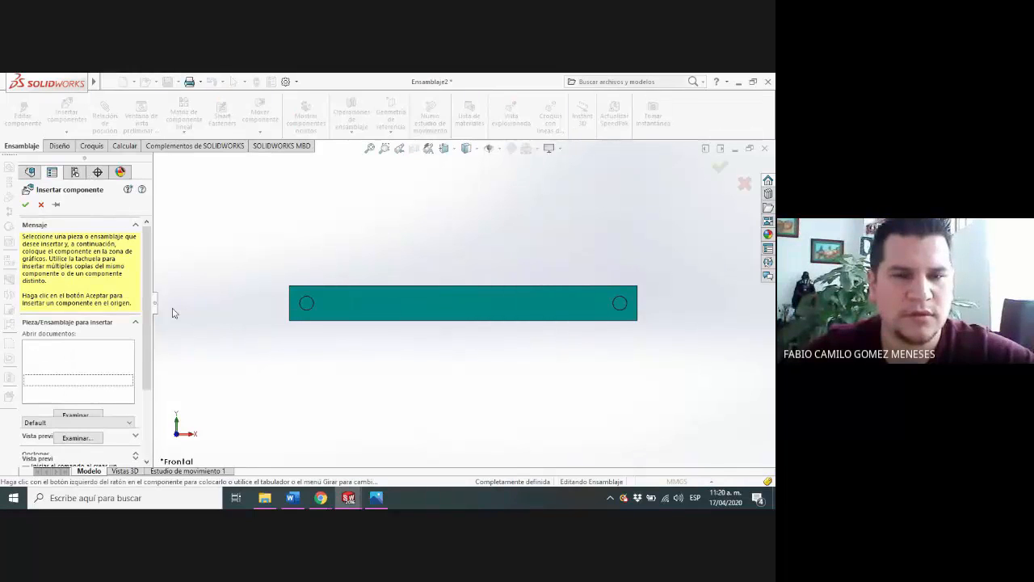
scroll(319, 322, "down", 3)
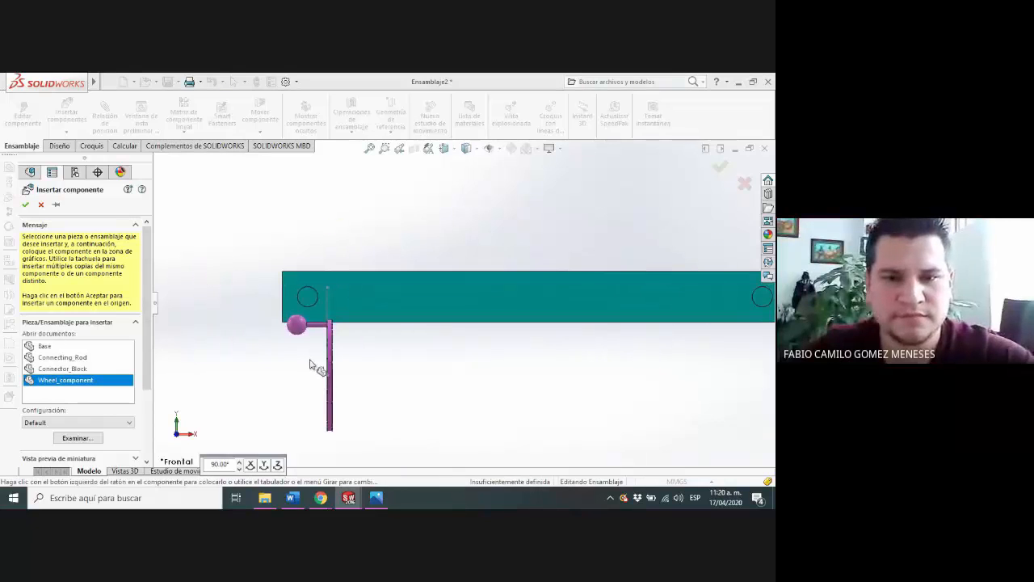
left_click(349, 371)
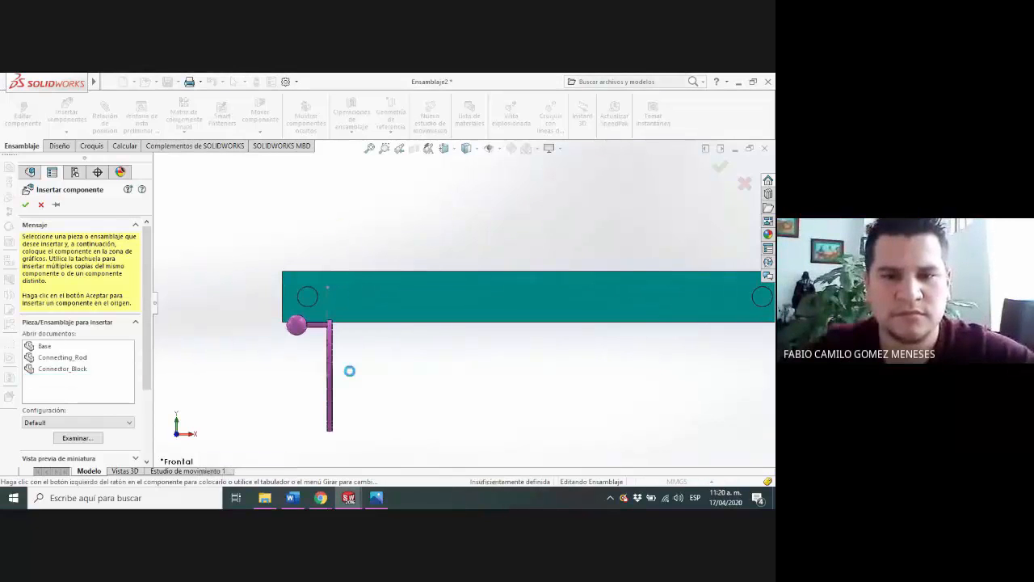
middle_click_drag(378, 375, 417, 378)
scroll(396, 378, "down", 1)
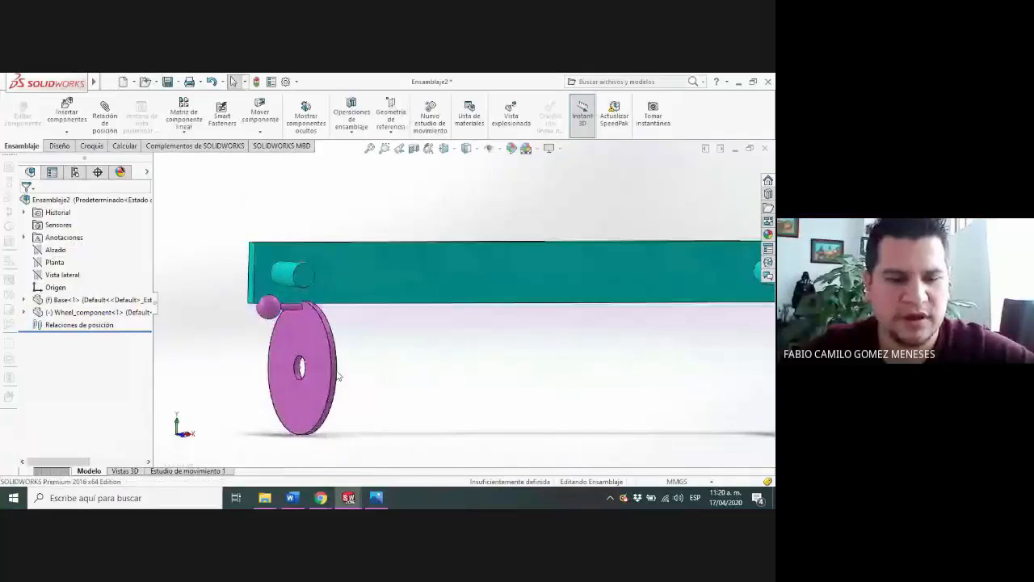
scroll(312, 362, "down", 2)
left_click(340, 327)
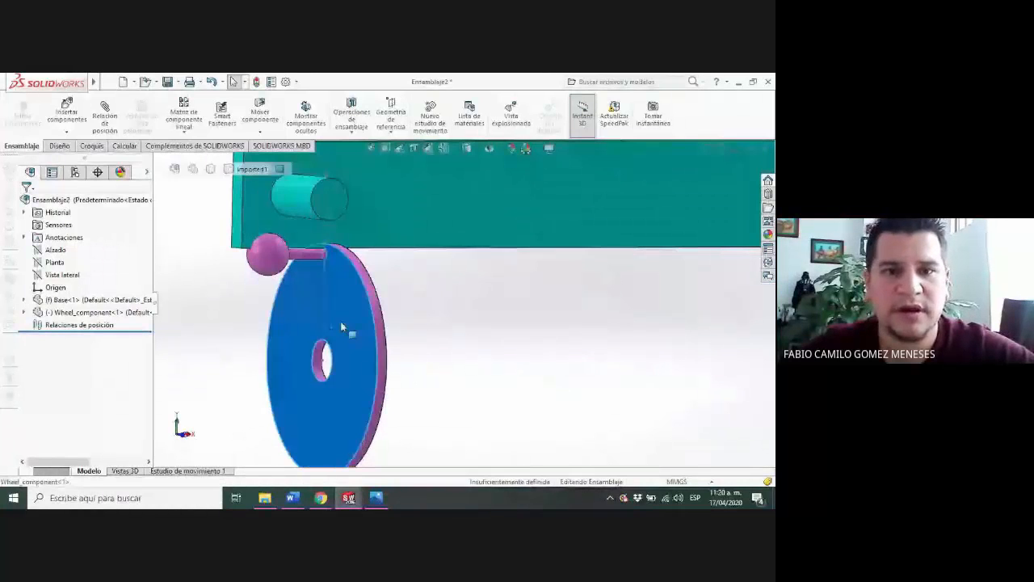
left_click(480, 262)
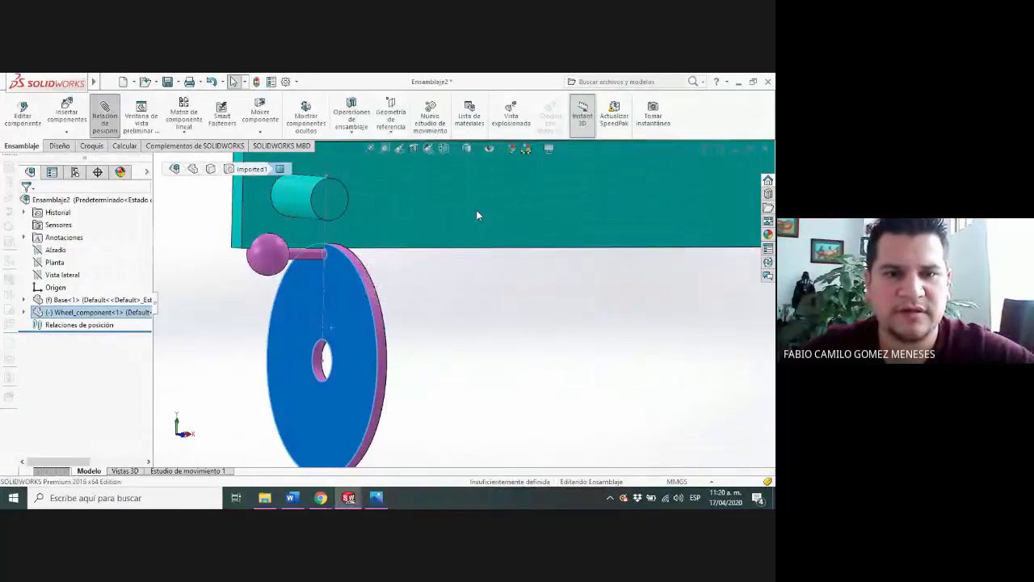
left_click(476, 215)
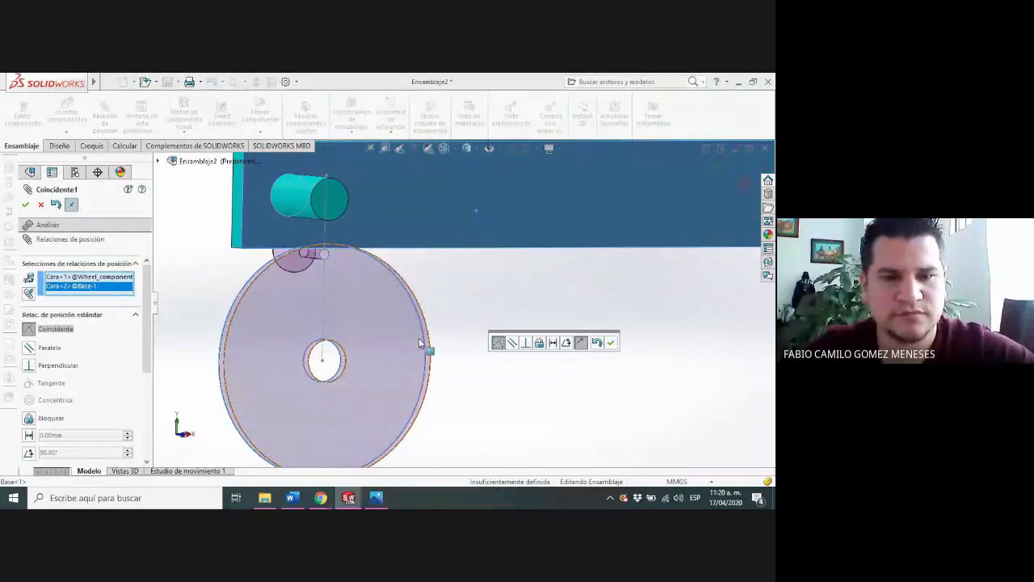
key("Return")
left_click_drag(330, 348, 352, 363)
key("Escape")
Add a parallel mate between the wheel's flat face and the front face of the Base
left_click(352, 362)
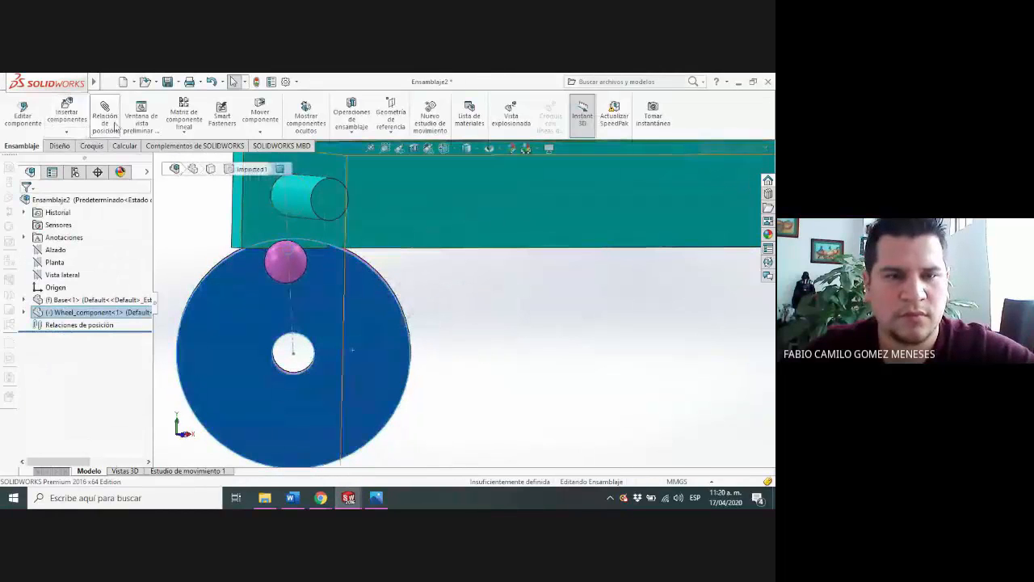
left_click(426, 215)
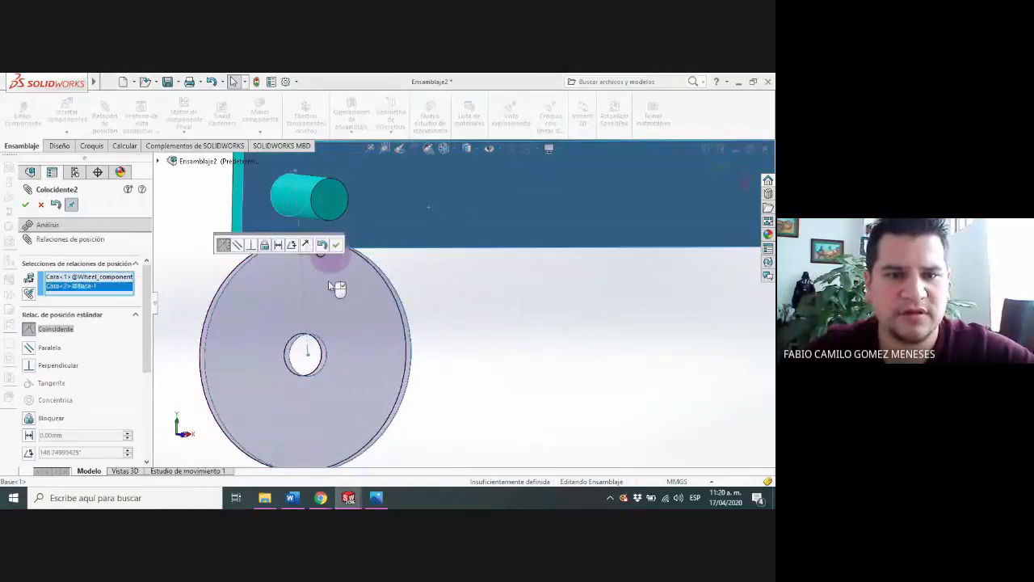
left_click(30, 348)
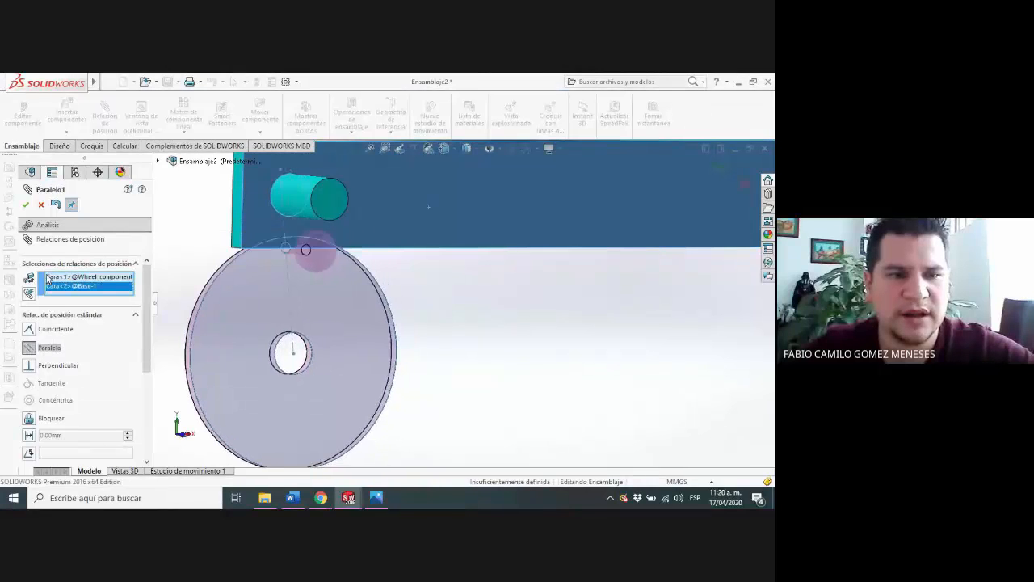
left_click(26, 205)
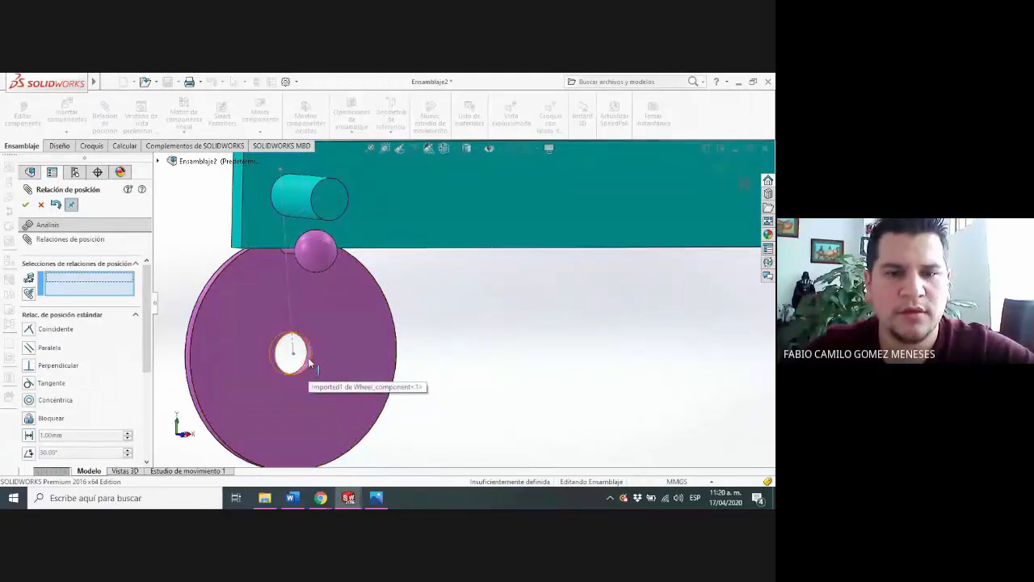
Mate the wheel's center hole concentric with the Base's left pin and the wheel's face coincident with the pin's end face
left_click(307, 362)
left_click(298, 202)
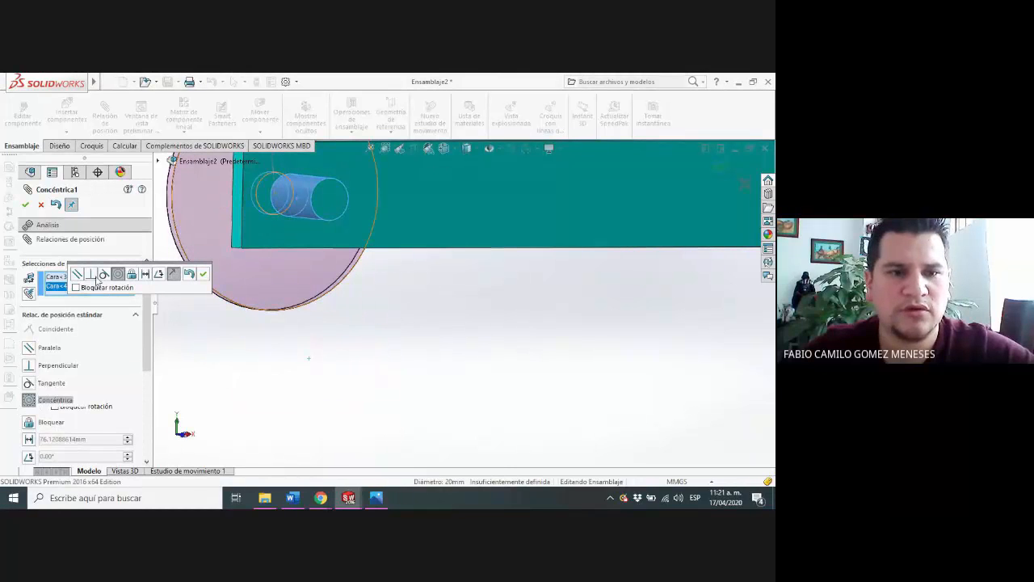
left_click(203, 273)
left_click(347, 203)
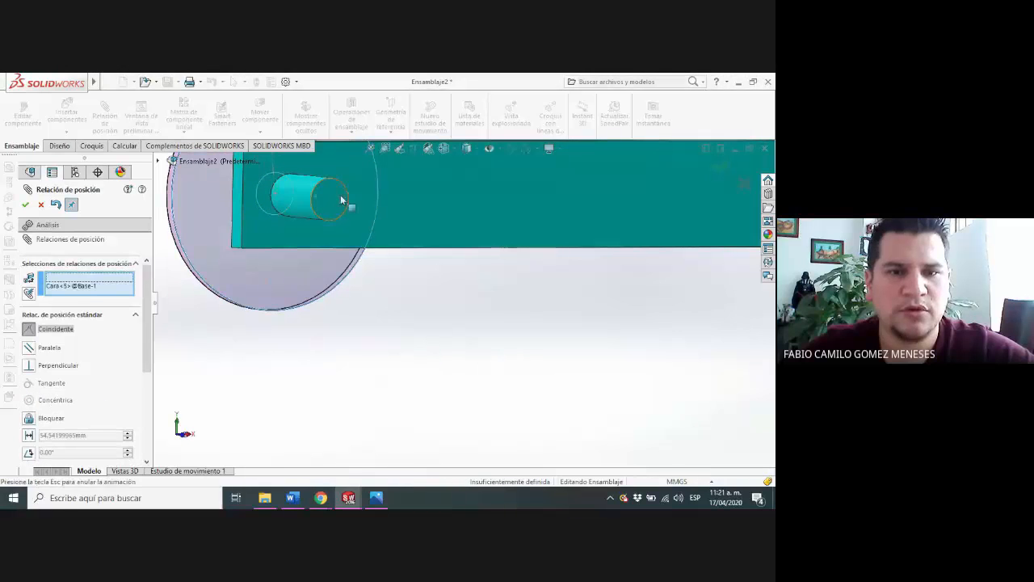
left_click(25, 204)
Leave the Mate command and copy the mated wheel to the right end of the Base
scroll(441, 319, "up", 5)
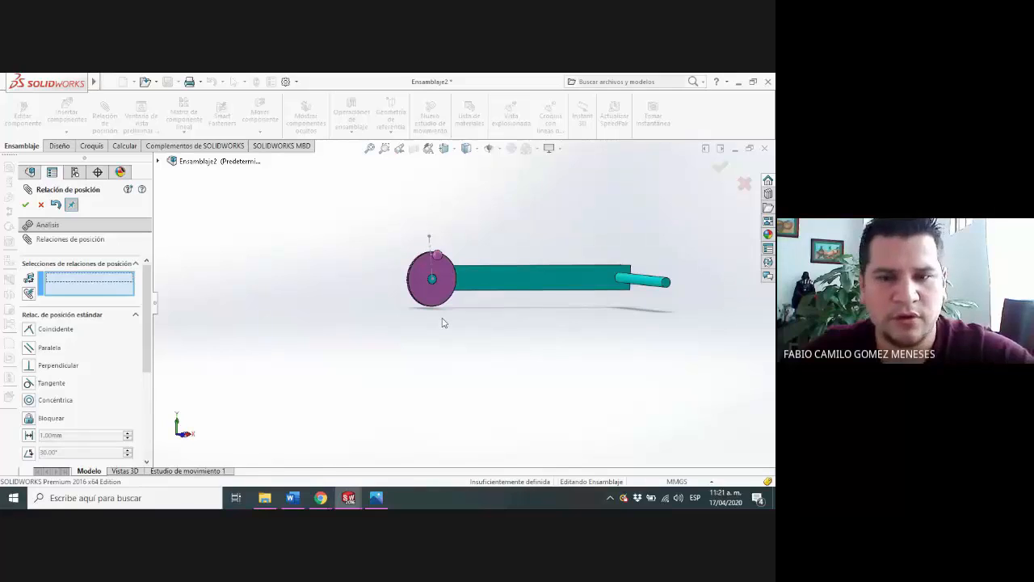
key("Escape")
left_click_drag(445, 295, 626, 263, "ctrl")
Add a concentric mate between the copied wheel's center hole and the long pin at the Base's right end
scroll(629, 264, "down", 3)
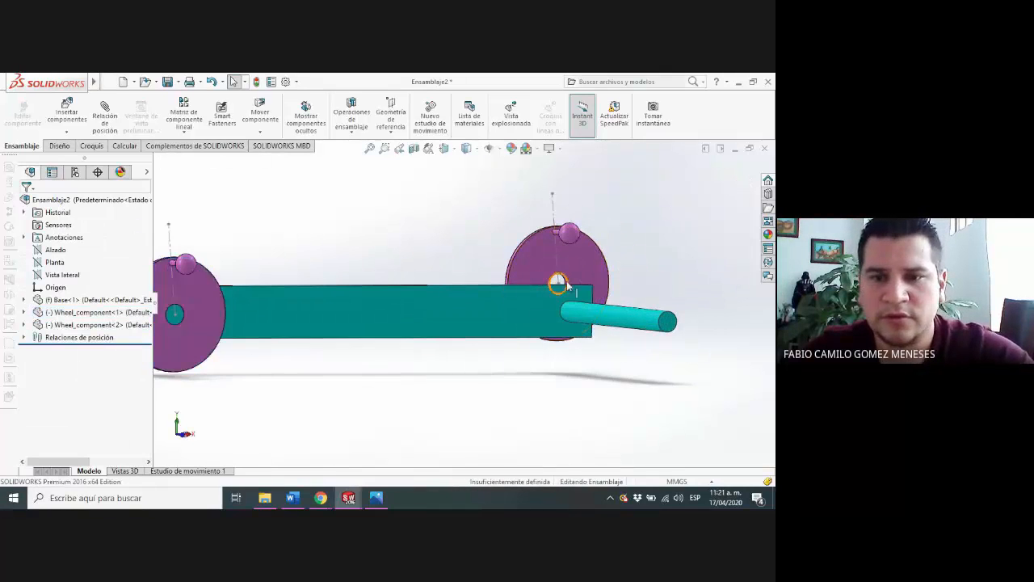
scroll(565, 278, "down", 5)
left_click(530, 292)
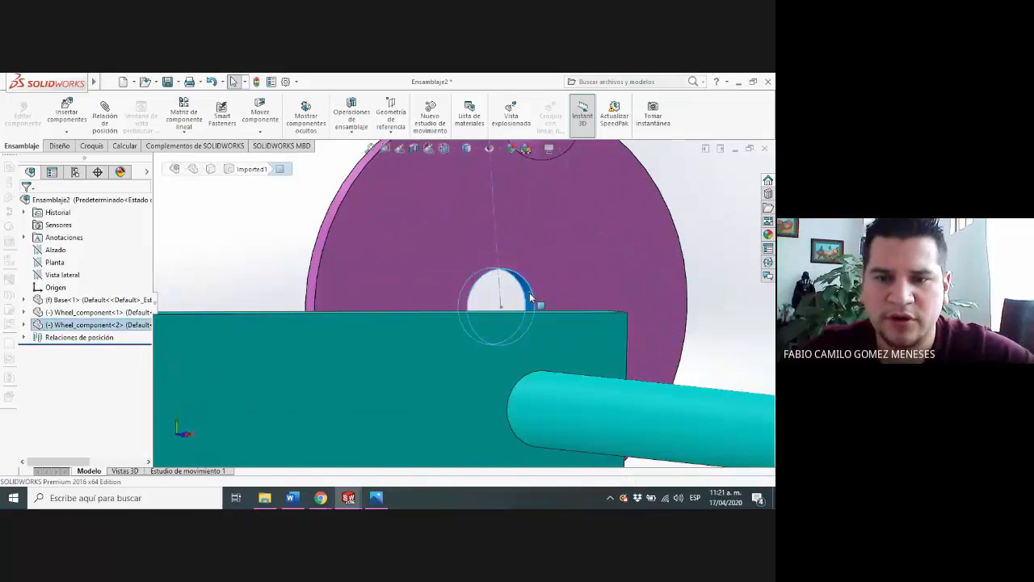
left_click(649, 407, "ctrl")
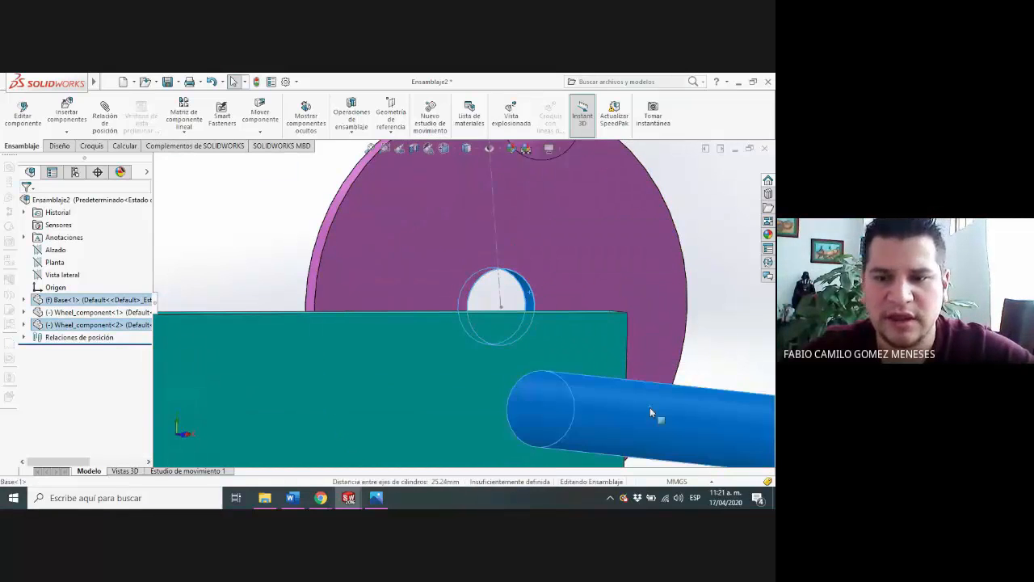
left_click(104, 118)
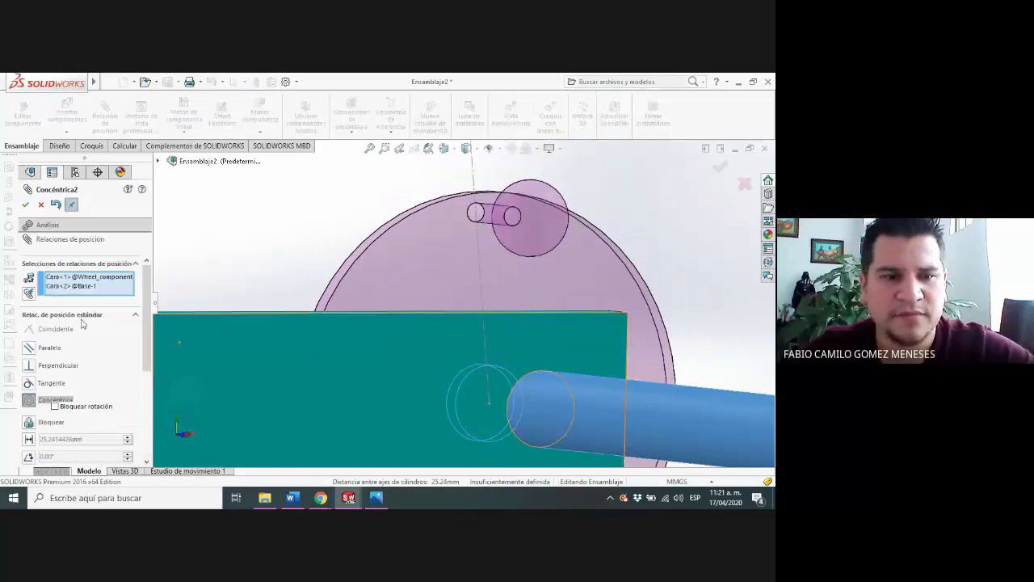
left_click(25, 205)
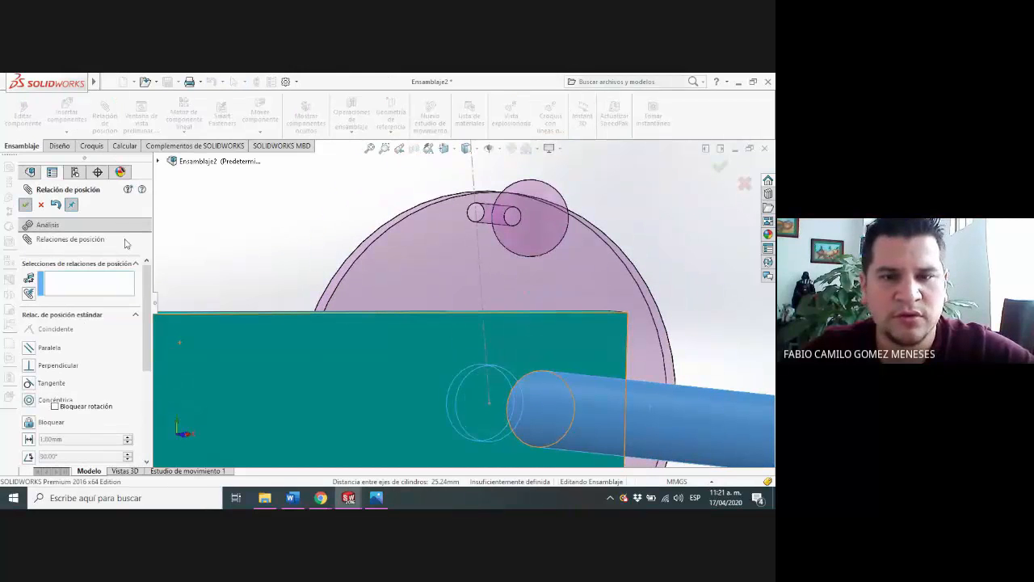
Add a coincident mate between the front faces of the two wheels
scroll(542, 300, "up", 3)
left_click(542, 300)
scroll(423, 350, "up", 6)
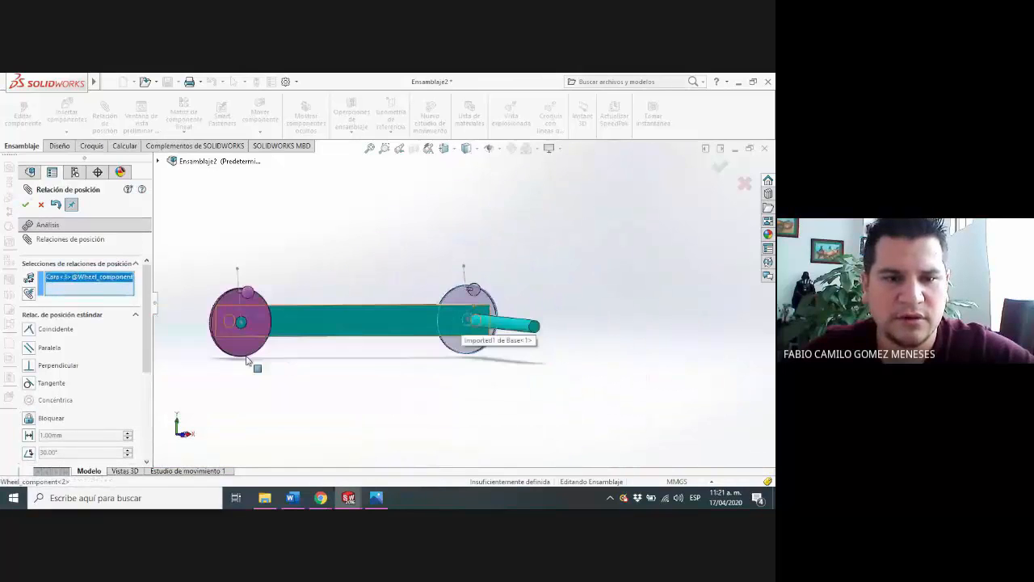
left_click(261, 327)
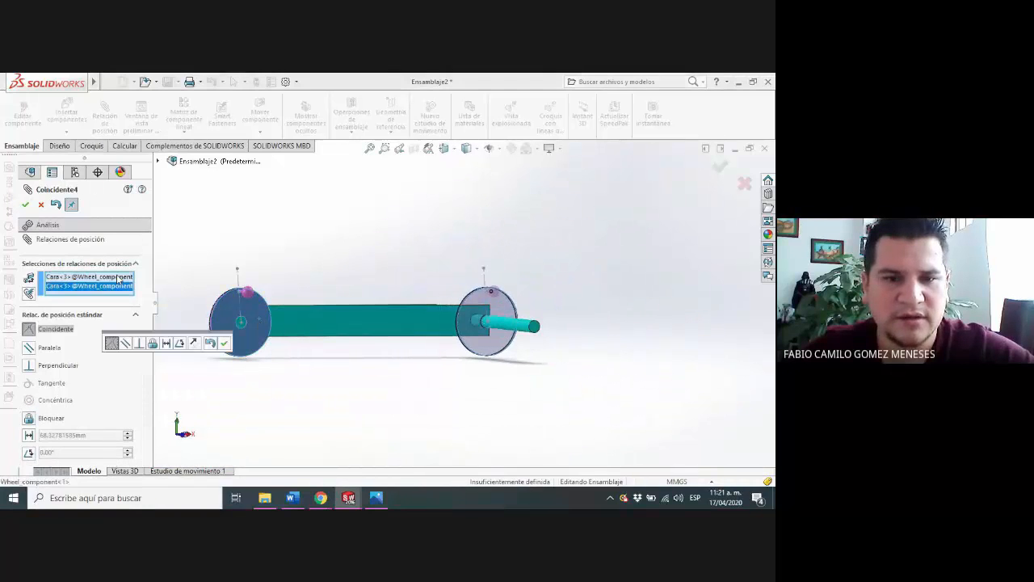
left_click(26, 205)
scroll(483, 332, "up", 2)
middle_click_drag(500, 337, 531, 425)
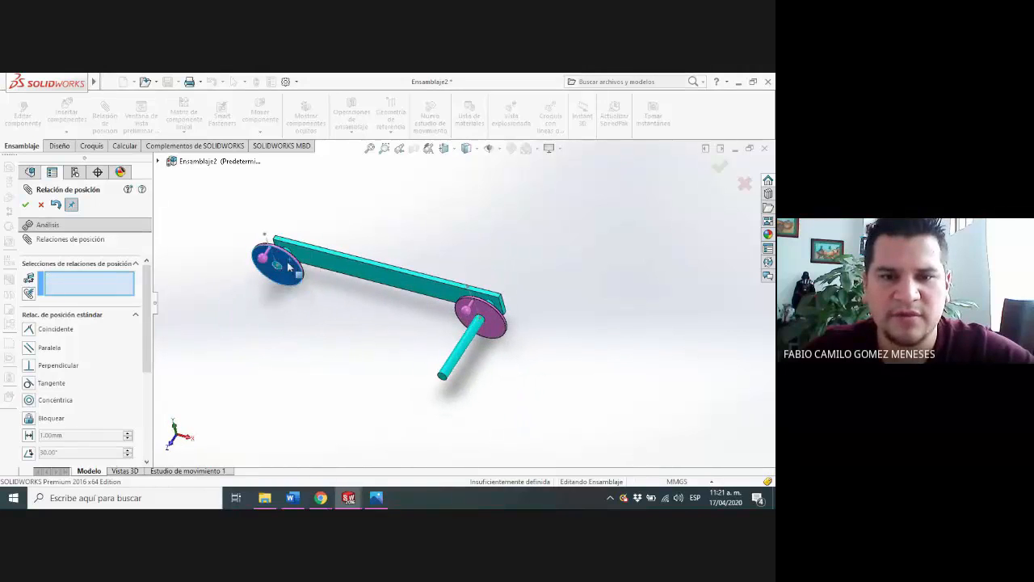
scroll(302, 271, "down", 3)
scroll(320, 296, "up", 1)
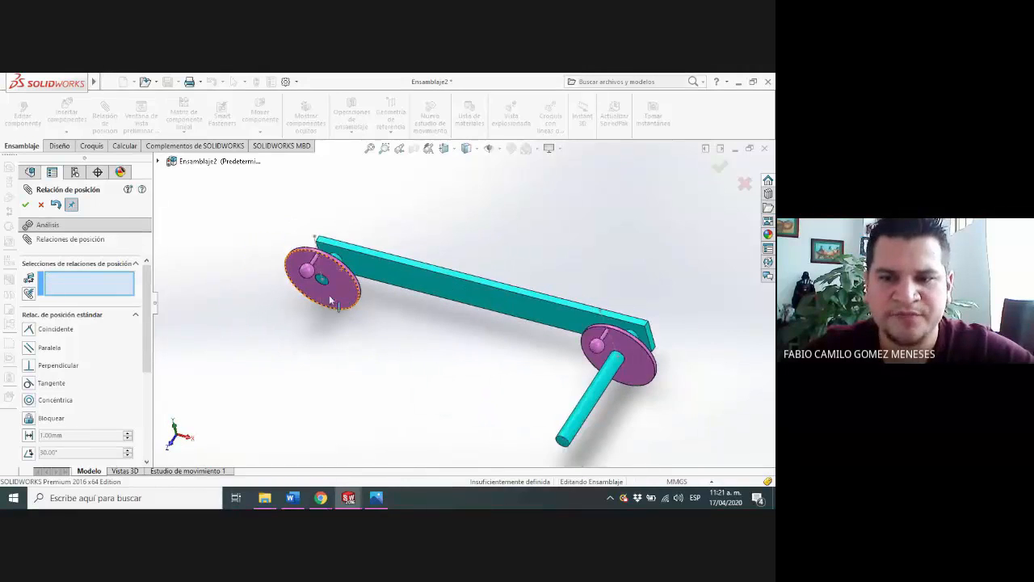
scroll(329, 299, "down", 1)
middle_click_drag(330, 299, 358, 239)
key("Escape")
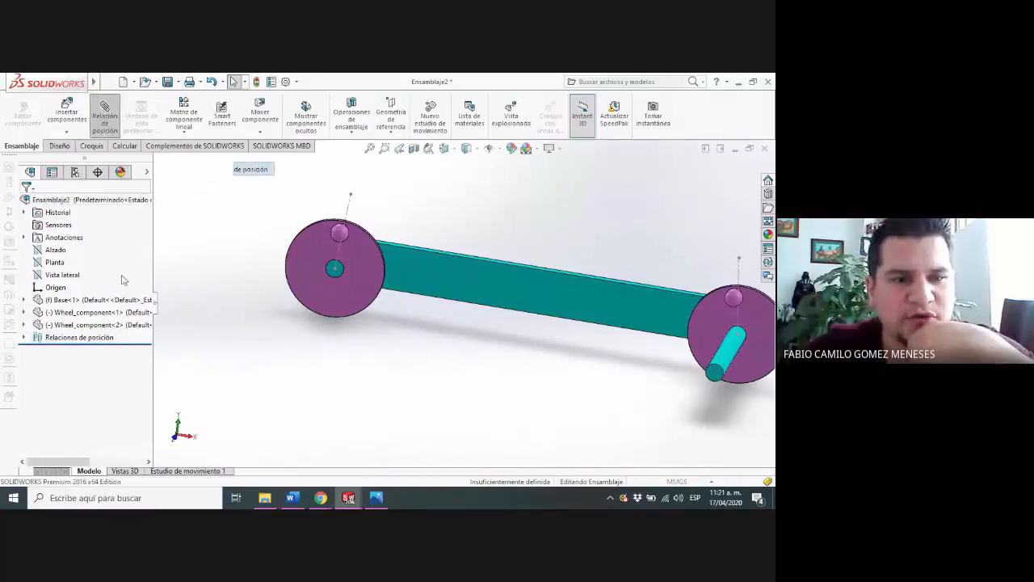
Add a gear mate with a 110 mm to 110 mm ratio between the wheels' outer edges, and rotate the left wheel to test it
scroll(300, 267, "down", 2)
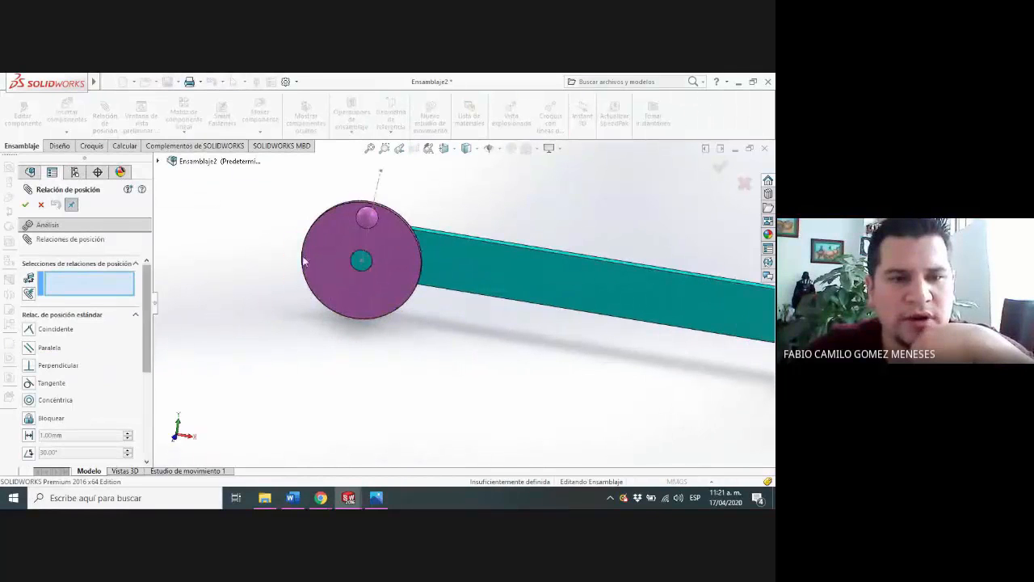
left_click(401, 225)
scroll(444, 226, "up", 4)
scroll(513, 275, "down", 2)
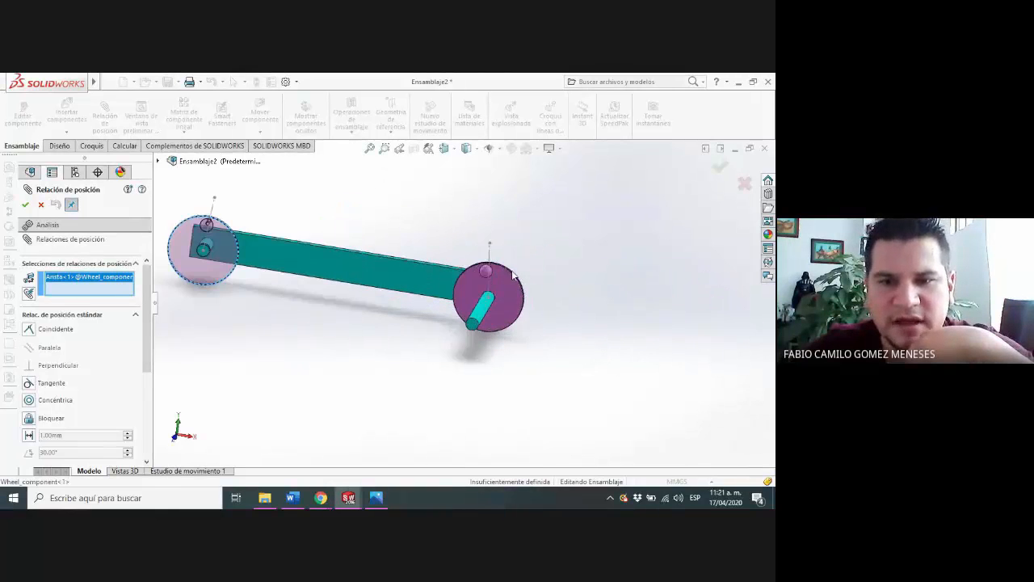
left_click(514, 276)
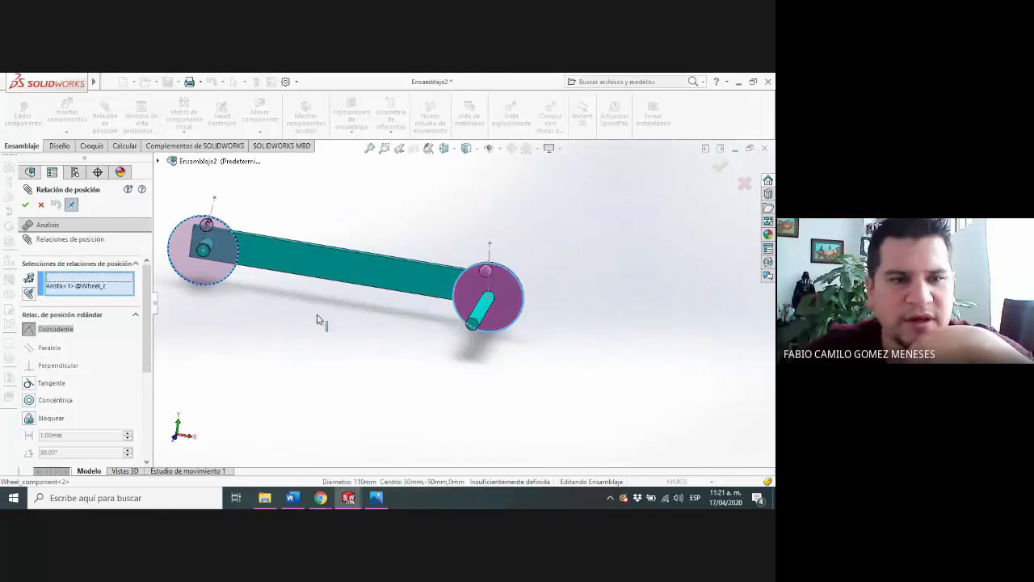
left_click(136, 315)
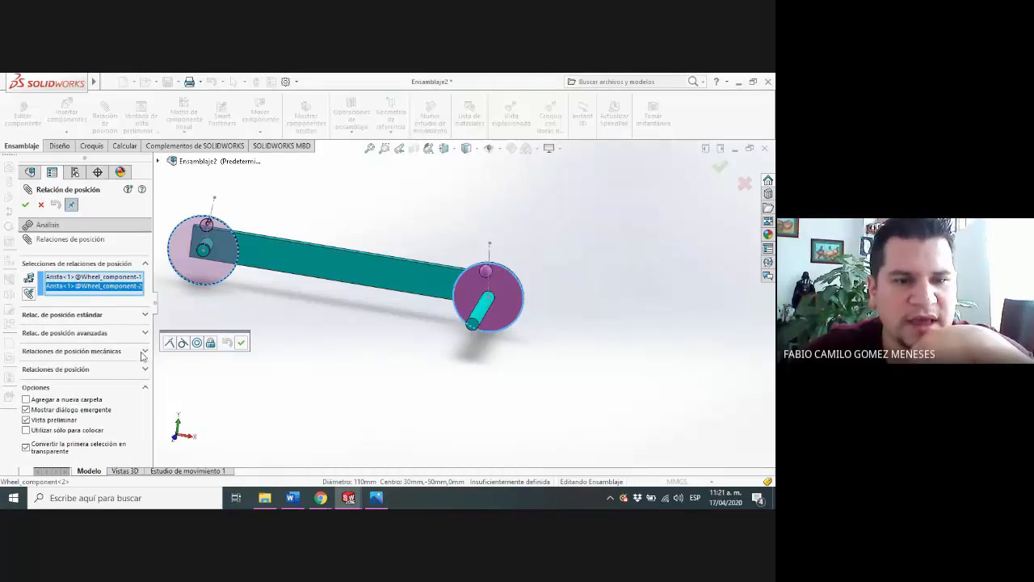
left_click(143, 353)
left_click(36, 324)
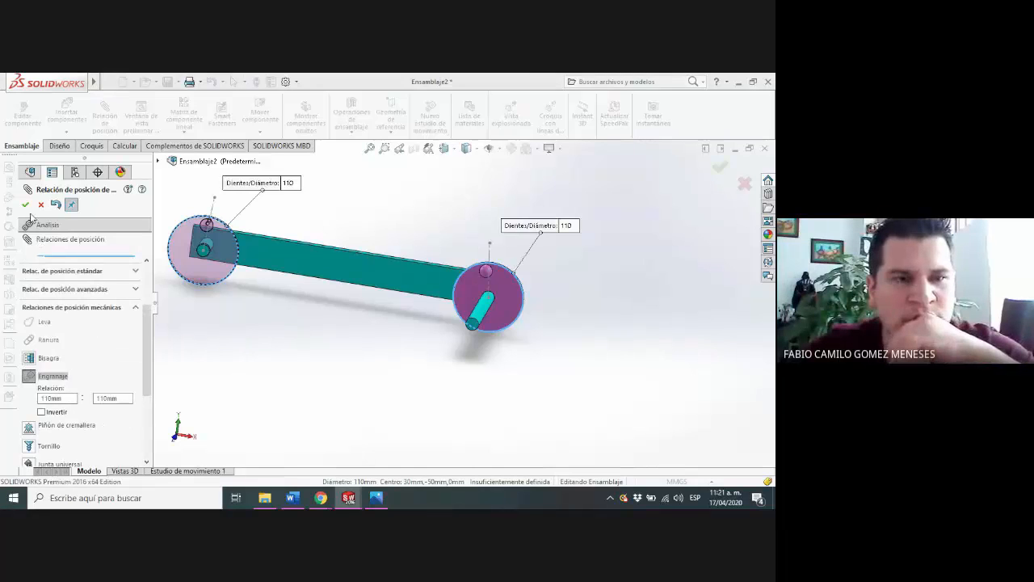
left_click(29, 209)
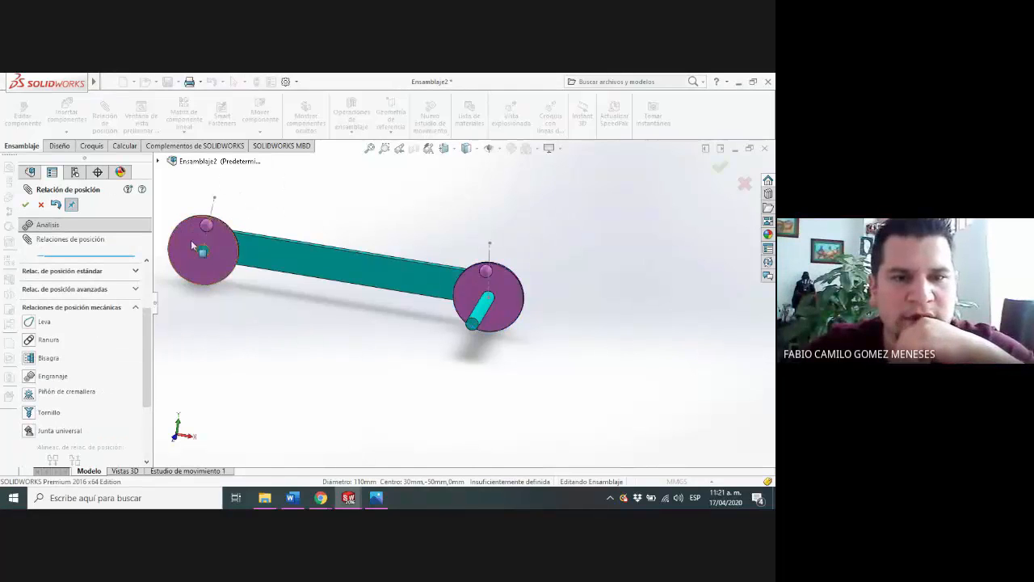
mouse_move(193, 234)
left_mouse_down()
mouse_move(179, 243)
mouse_move(220, 255)
mouse_move(215, 234)
mouse_move(228, 268)
mouse_move(207, 241)
mouse_move(196, 248)
mouse_move(195, 232)
left_mouse_up()
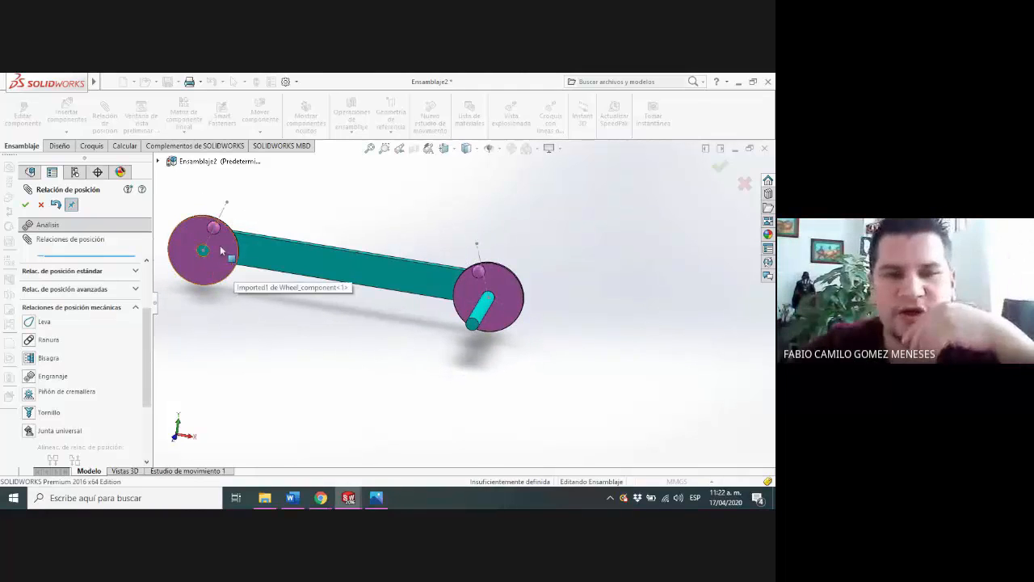
Leave the Mate command and turn the left wheel to check the gear-linked motion of both wheels
left_click(228, 277)
left_click(261, 264)
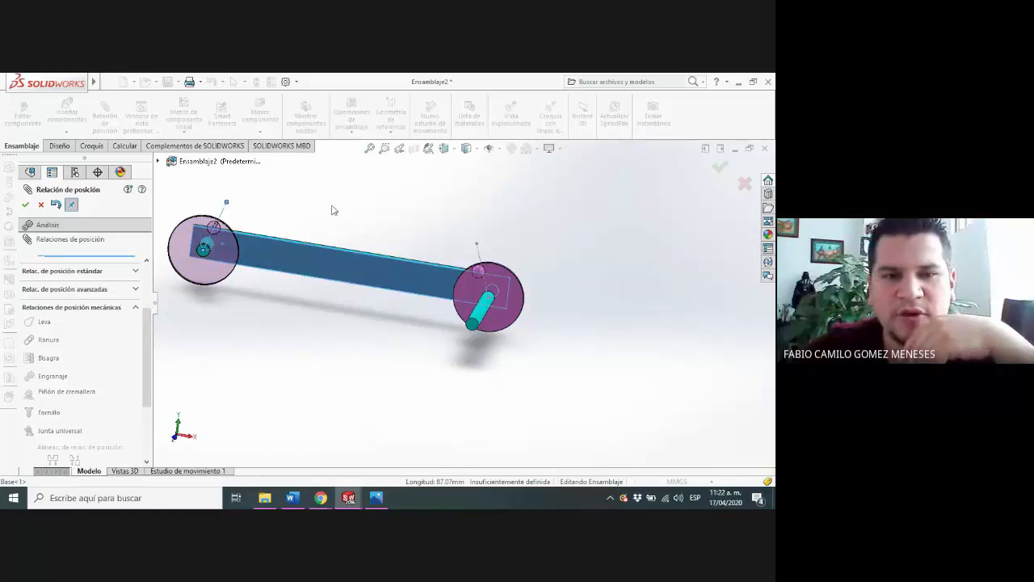
left_click_drag(234, 241, 225, 242)
left_click(235, 311)
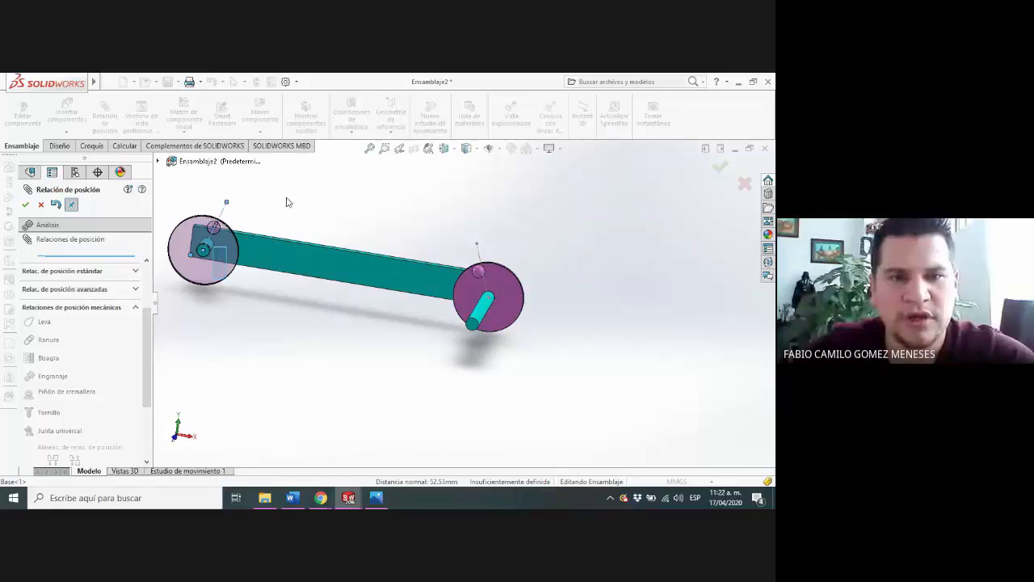
key("Escape")
mouse_move(227, 241)
left_mouse_down()
mouse_move(249, 293)
mouse_move(231, 307)
mouse_move(182, 265)
mouse_move(174, 235)
mouse_move(229, 272)
mouse_move(237, 222)
mouse_move(220, 232)
left_mouse_up()
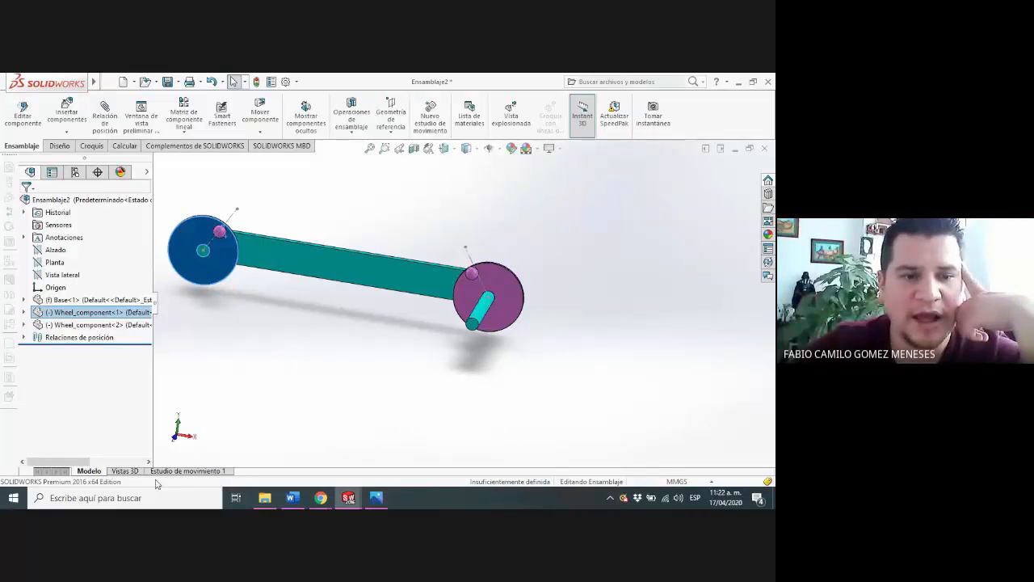
In the motion study, add a rotary motor to the left wheel's edge with a constant speed of 100 RPM
left_click(186, 471)
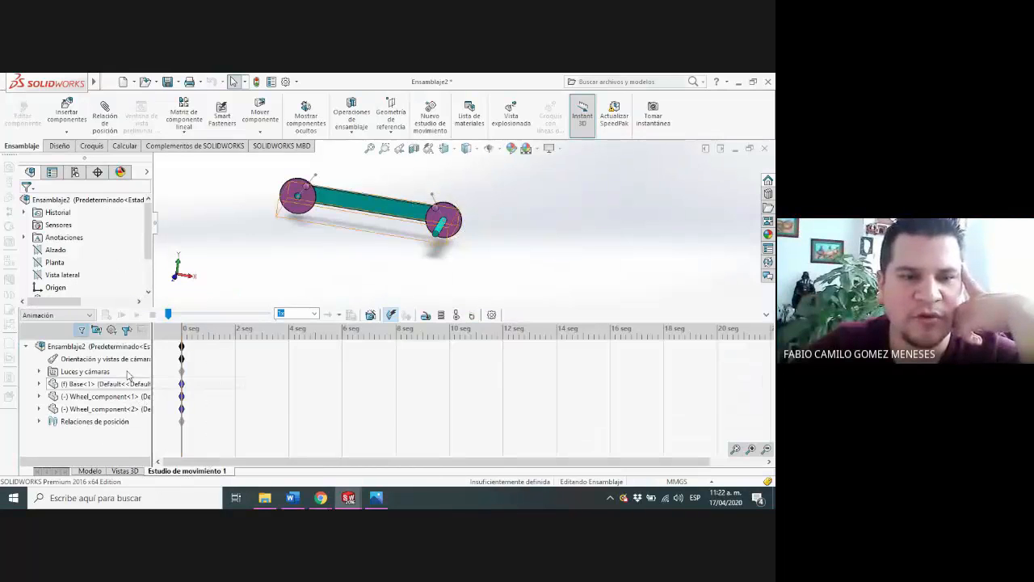
left_click(423, 315)
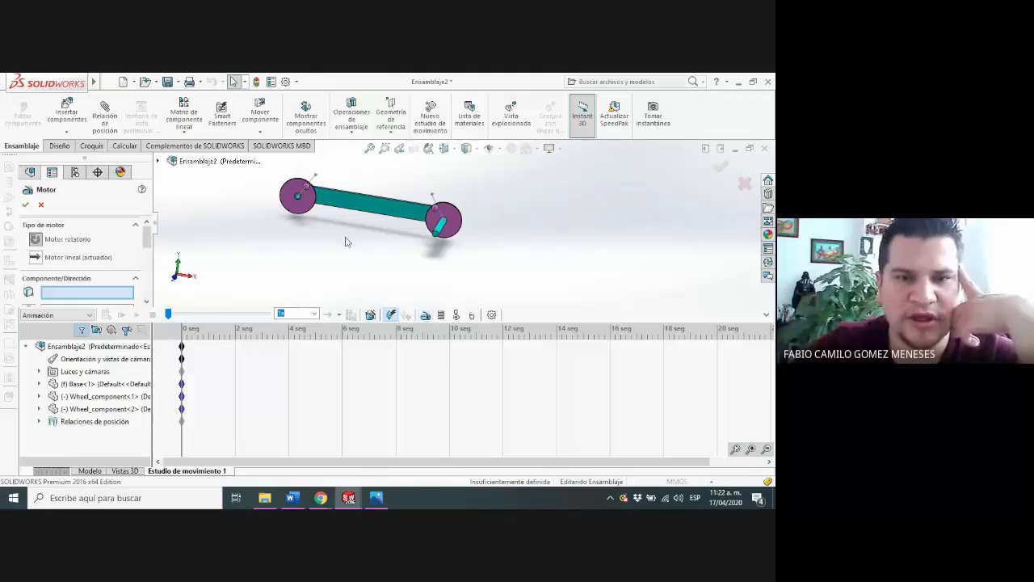
left_click(304, 204)
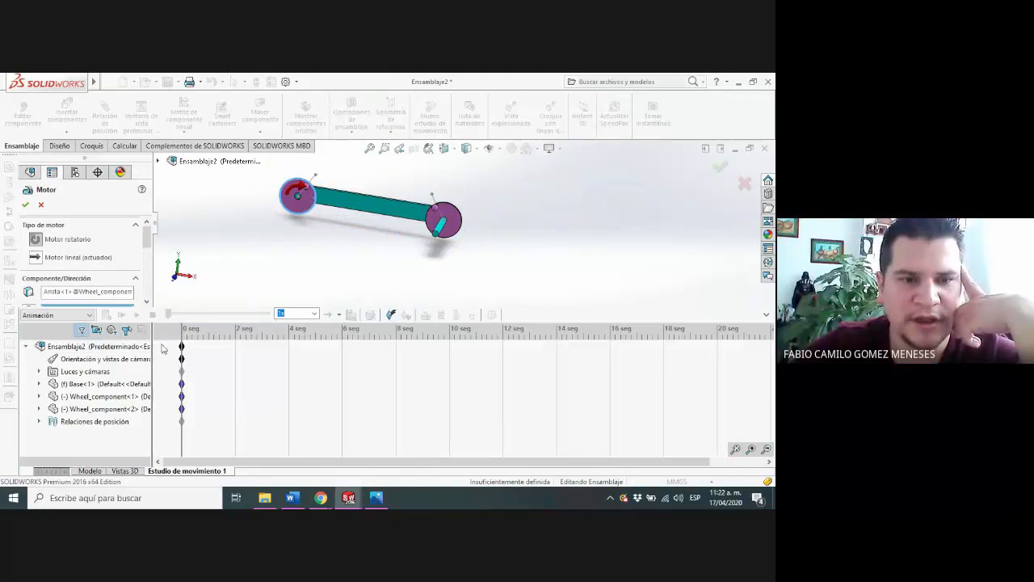
scroll(143, 252, "down", 5)
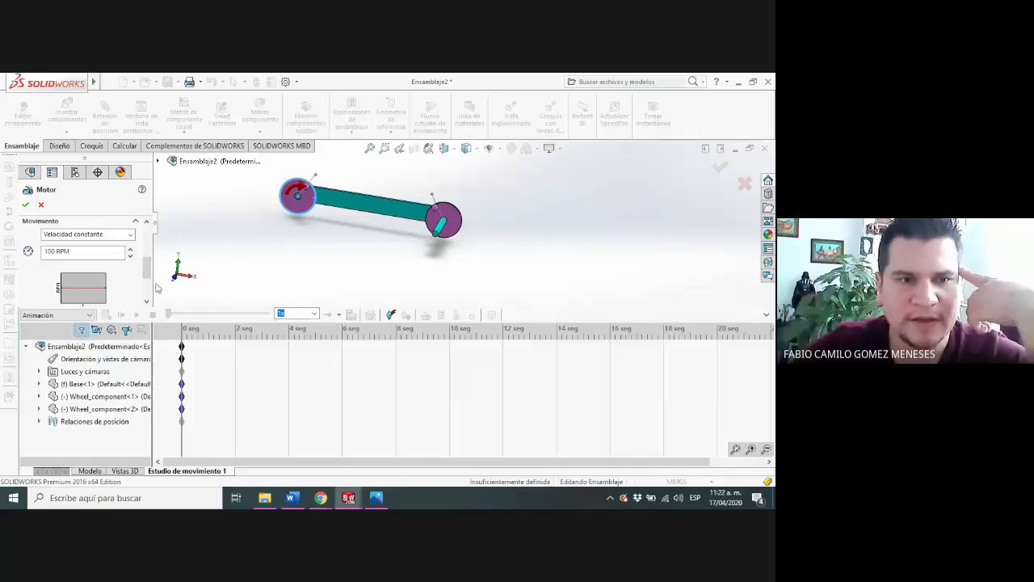
left_click(26, 205)
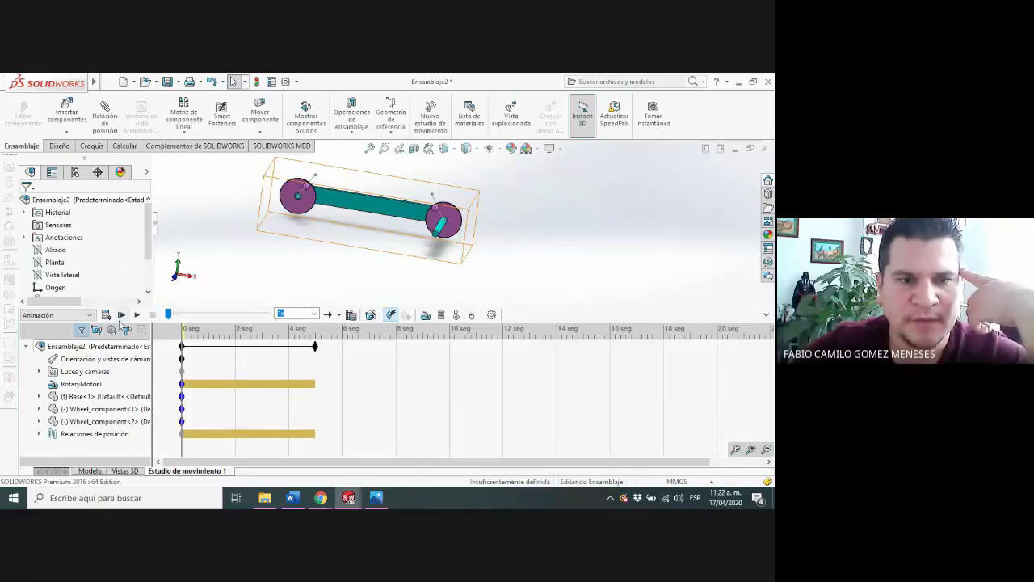
Play the animation, extend the motion study's duration to 10 seconds and recalculate it
left_click(135, 315)
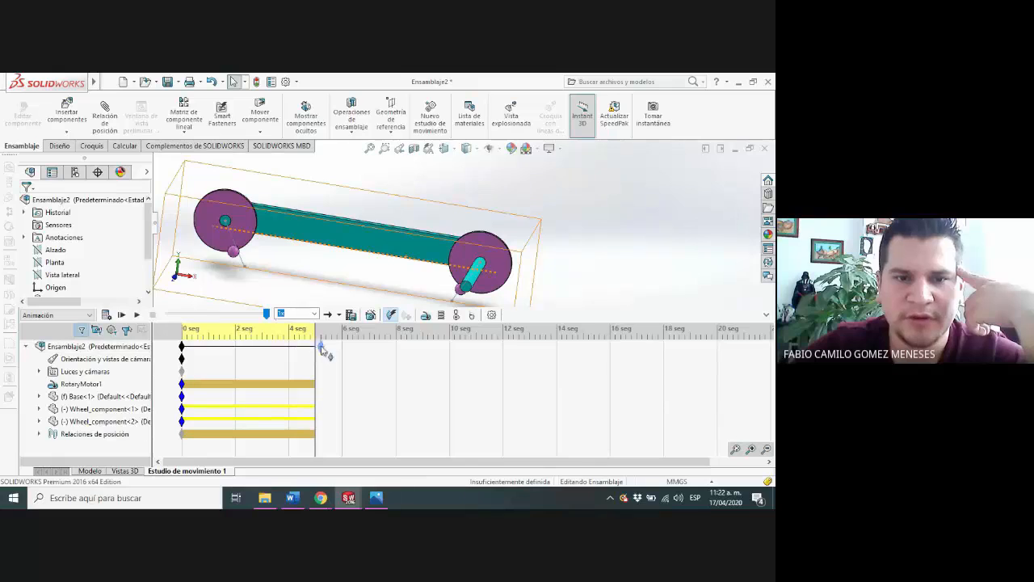
left_click_drag(451, 367, 452, 368)
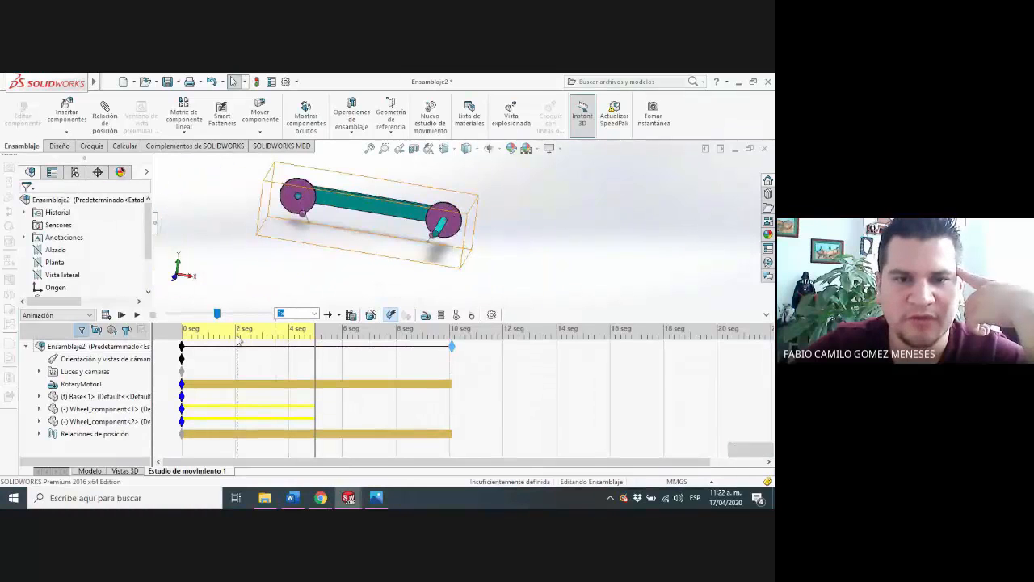
left_click(106, 314)
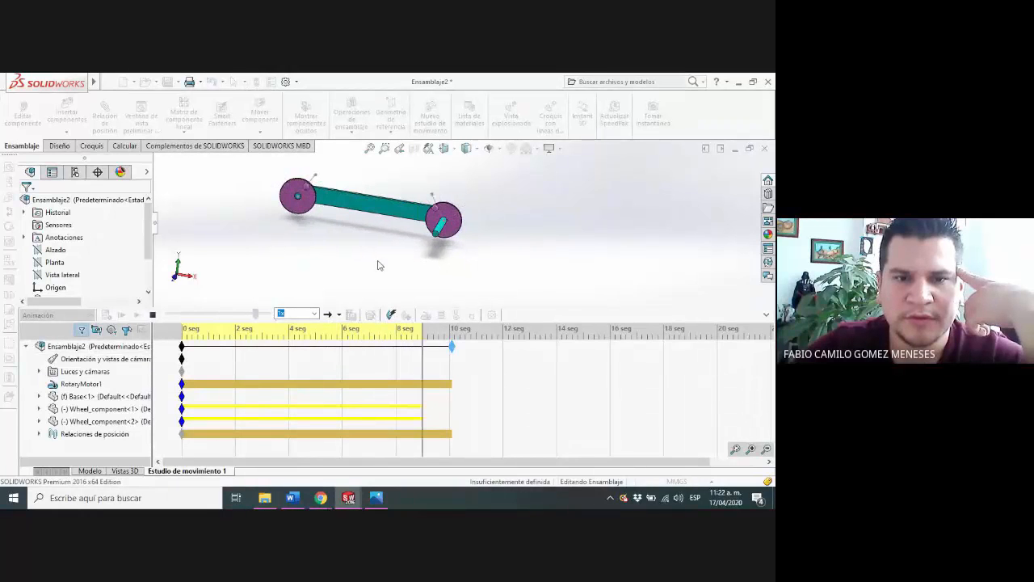
Try playing the animation at 0.1x speed and stop it
left_click(315, 314)
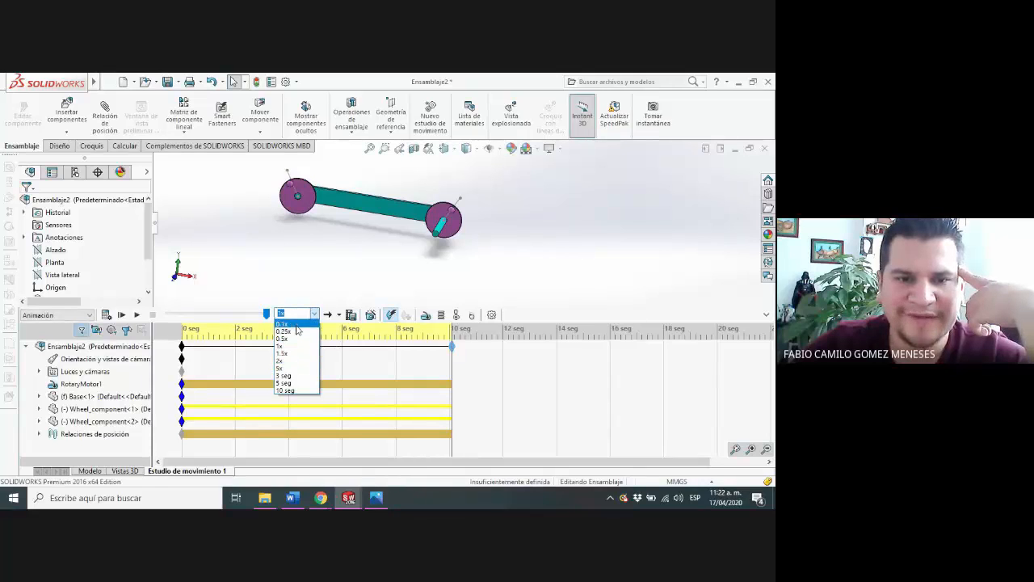
left_click(285, 324)
left_click(138, 315)
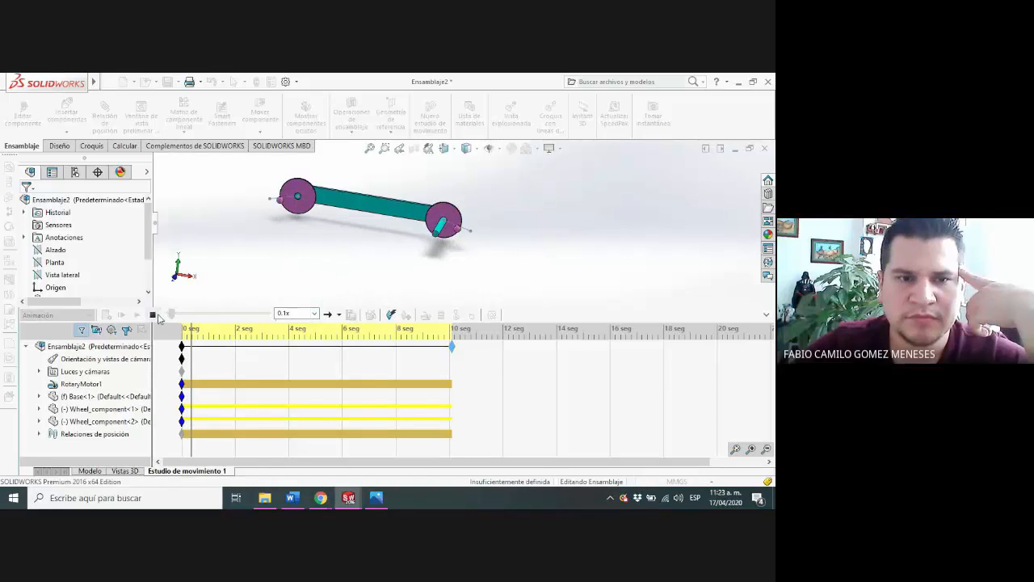
left_click(152, 314)
Set the playback duration to 3 seconds and play the animation
left_click(314, 313)
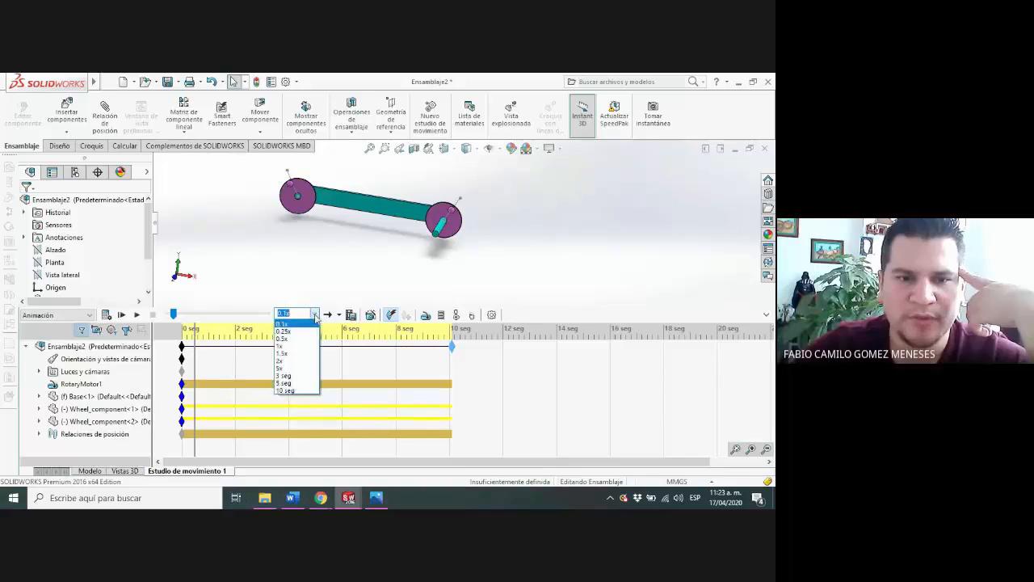
left_click(283, 375)
left_click(137, 314)
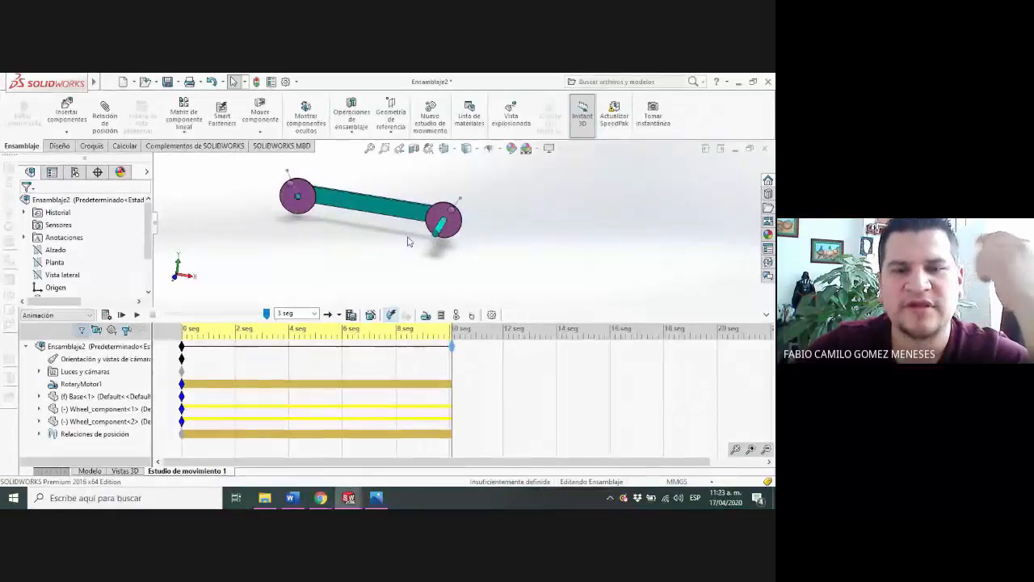
Shrink the motion study timeline to enlarge the graphics area around the mechanism
scroll(396, 236, "down", 4)
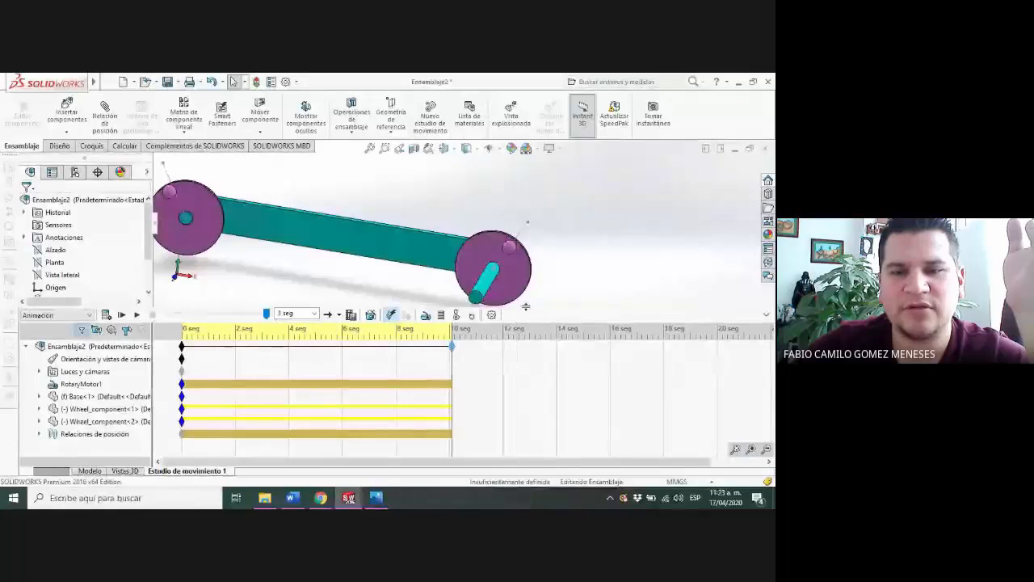
left_click_drag(522, 309, 498, 404)
scroll(425, 364, "up", 4)
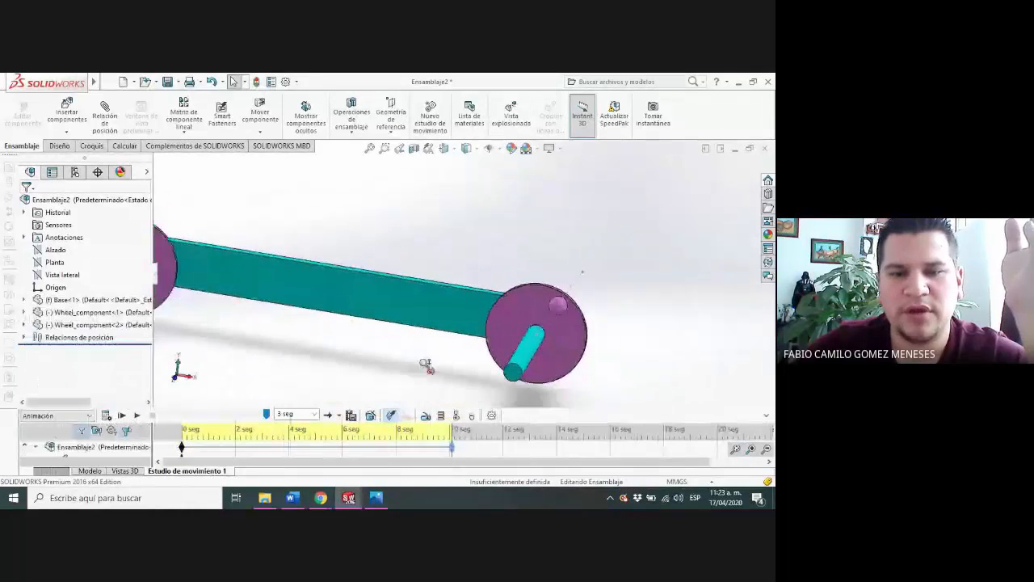
scroll(220, 277, "down", 2)
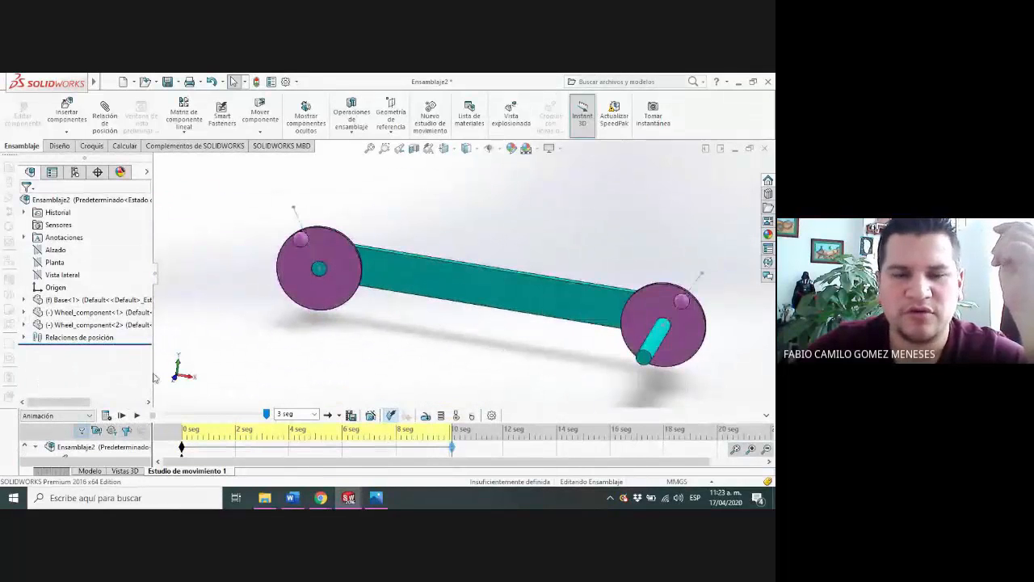
Replay the animation, examine the linked wheels from several angles, and return to the model view
left_click(136, 415)
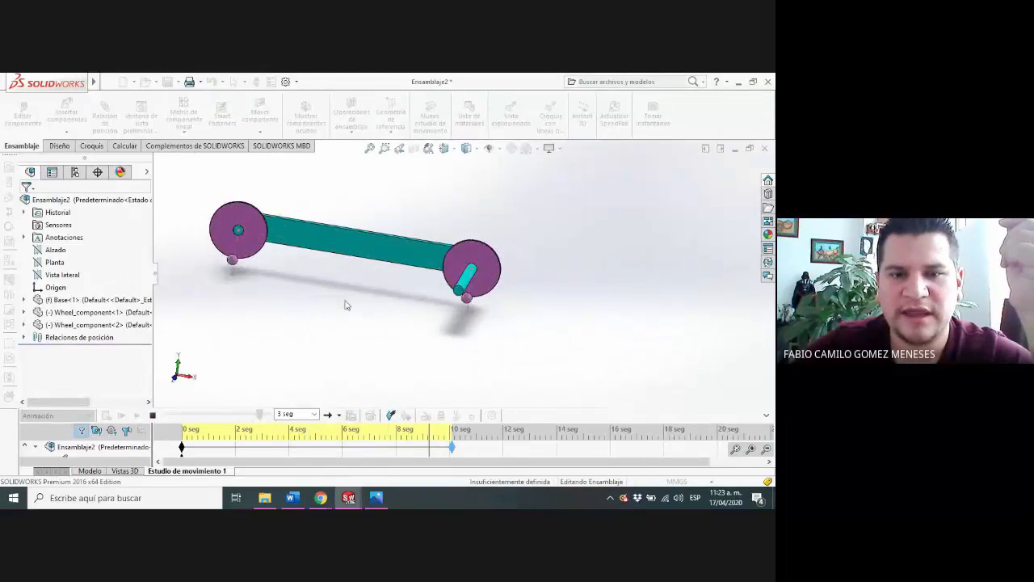
scroll(523, 284, "down", 2)
middle_click_drag(525, 284, 484, 291)
scroll(259, 206, "down", 2)
scroll(259, 206, "up", 2)
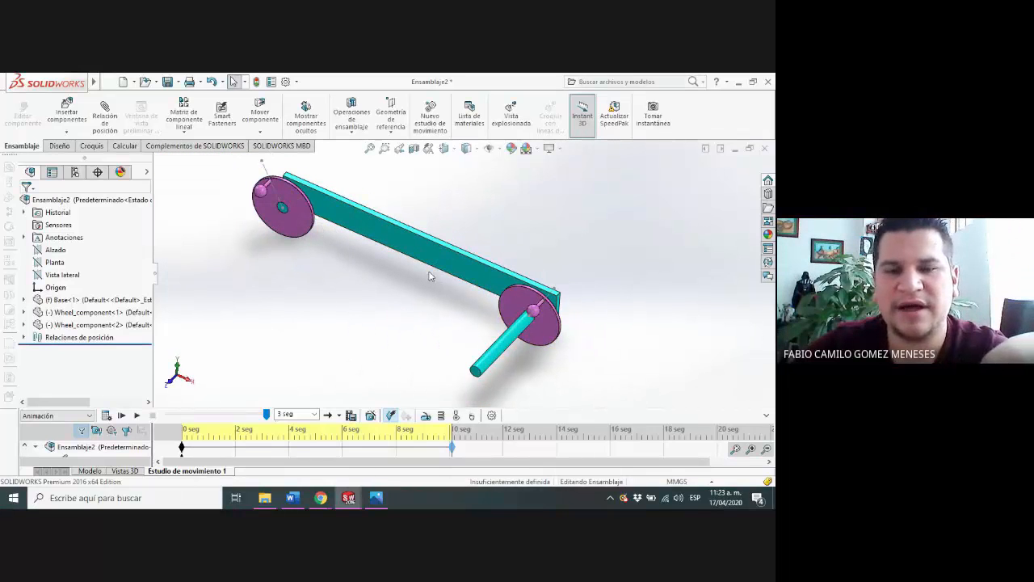
middle_click_drag(430, 277, 454, 246)
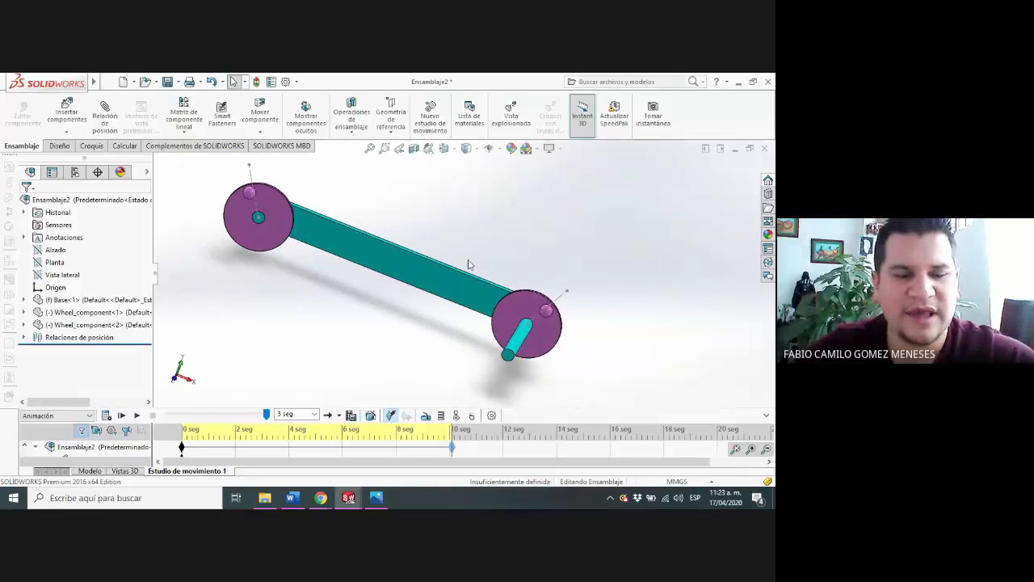
scroll(465, 236, "up", 2)
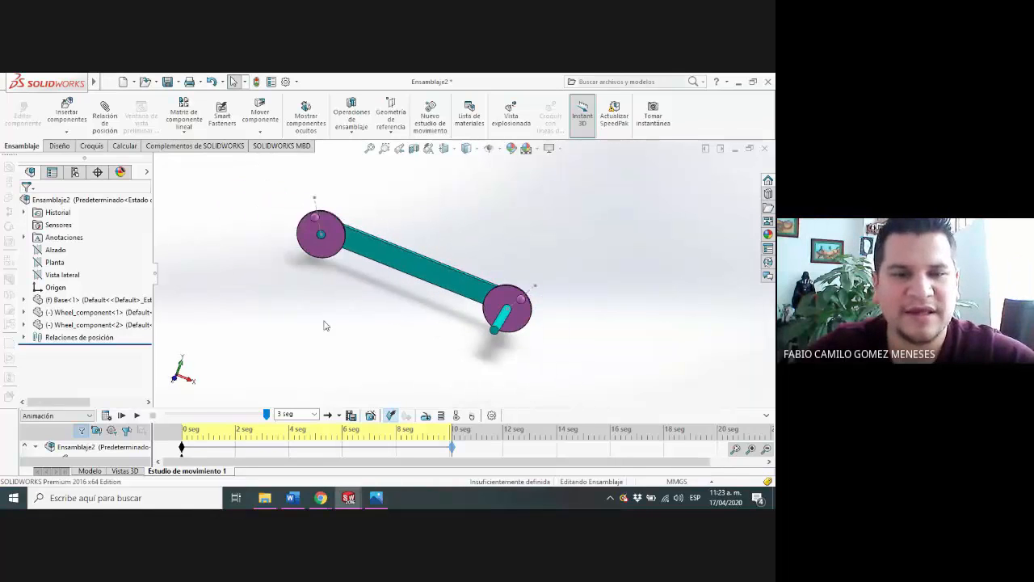
left_click(97, 472)
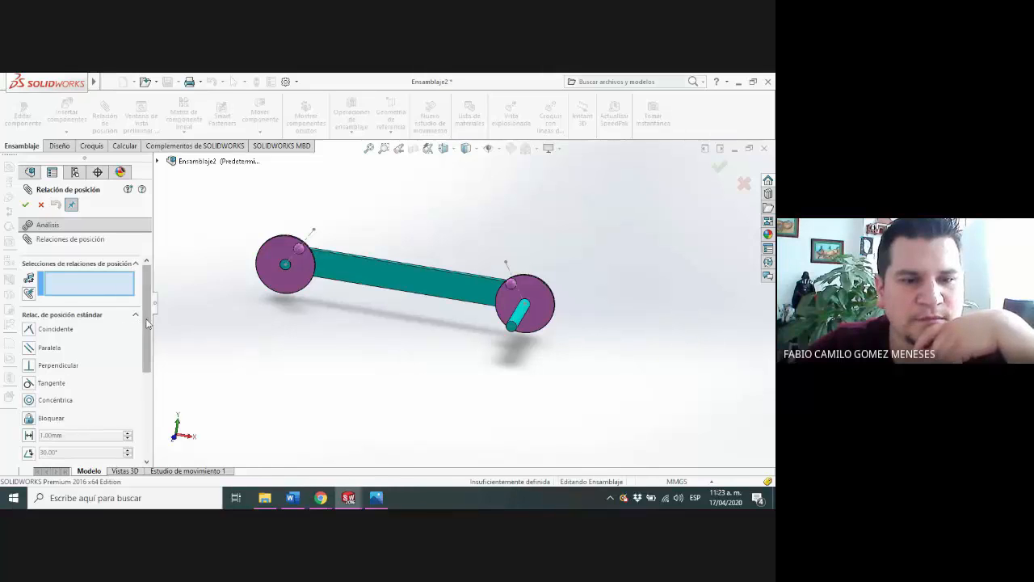
scroll(139, 323, "down", 2)
scroll(139, 323, "up", 2)
left_click(41, 204)
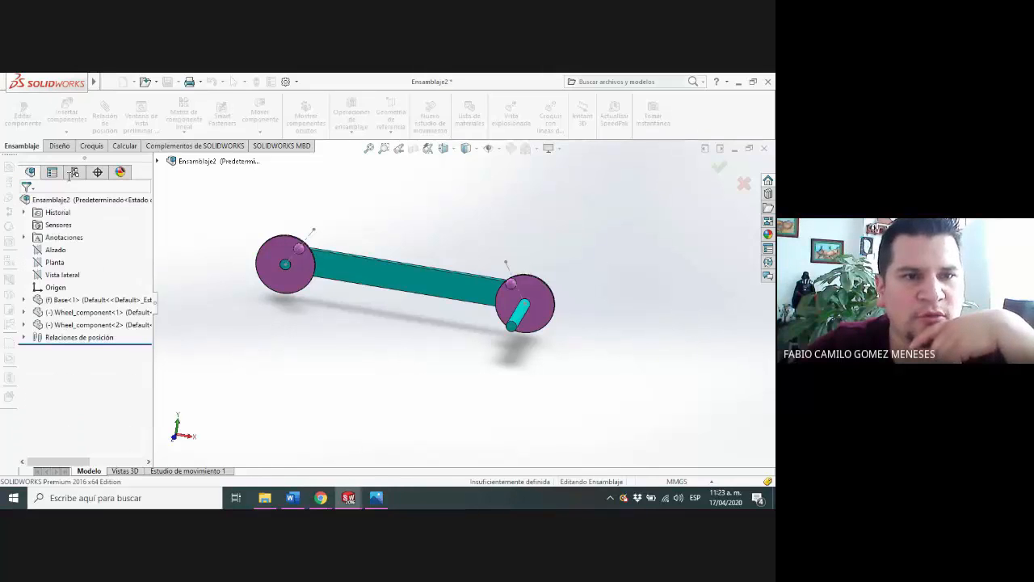
Insert a third Wheel_component above the Base's left end and rotate it to face the front
left_click(67, 110)
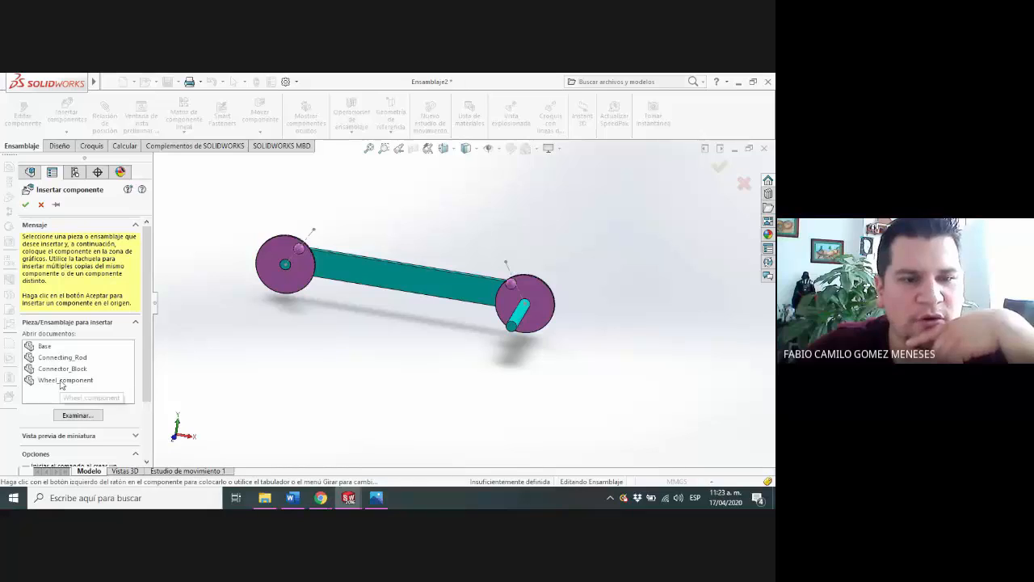
left_click(60, 381)
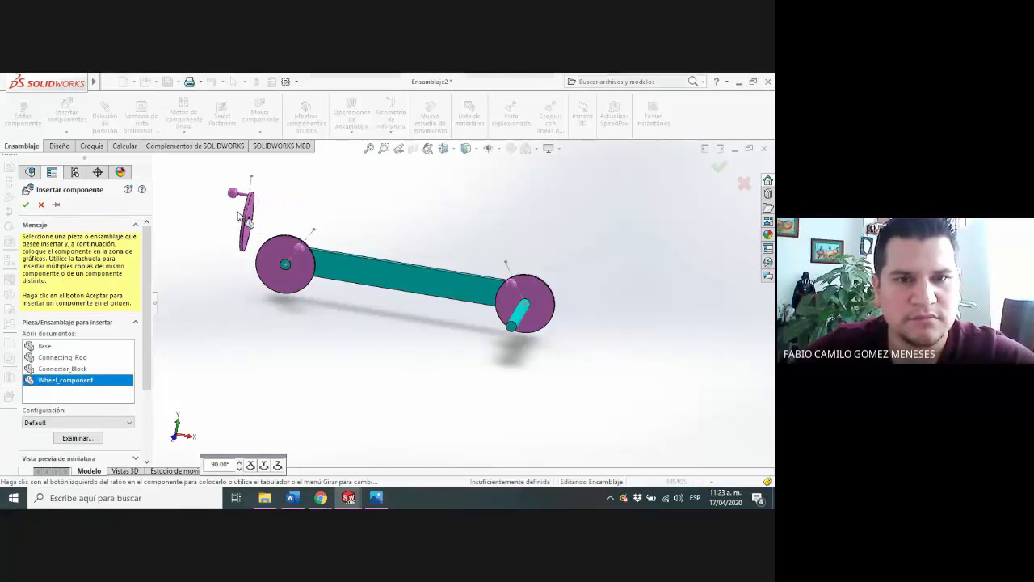
left_click(240, 215)
scroll(267, 220, "down", 5)
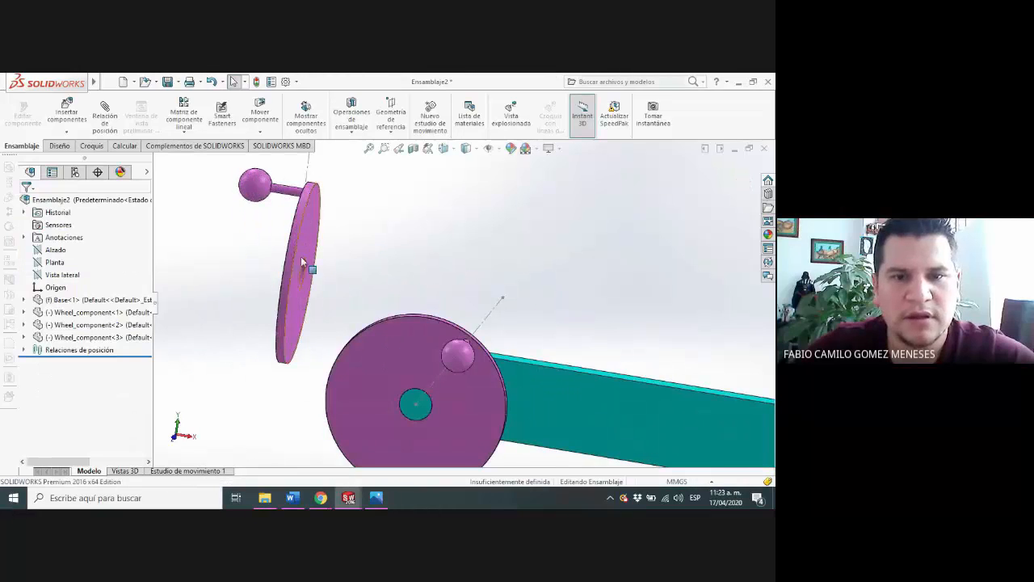
right_click_drag(296, 248, 366, 270)
Add a parallel mate between the front faces of the new wheel and the left wheel
left_click(352, 264)
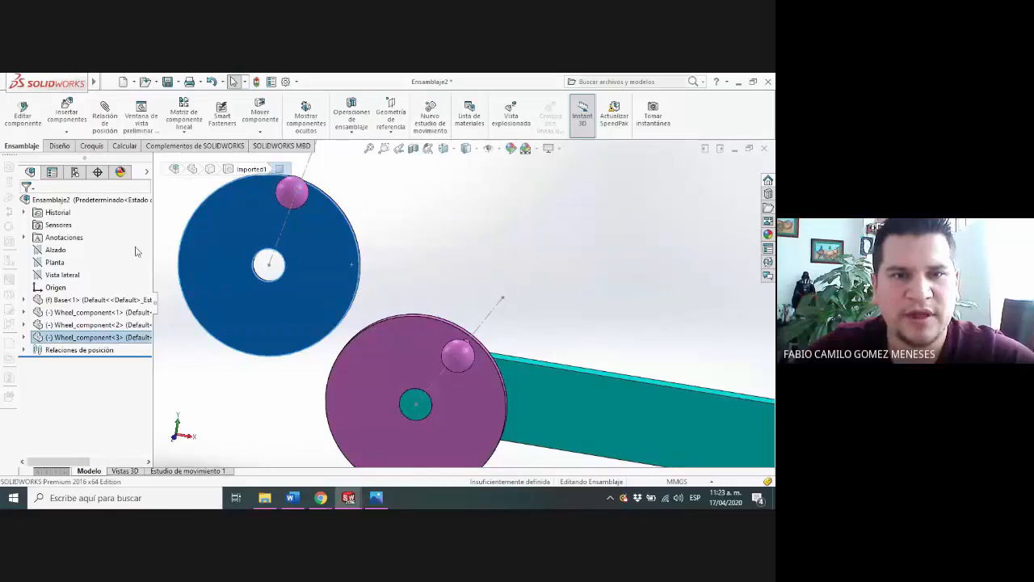
left_click(105, 117)
left_click(400, 361)
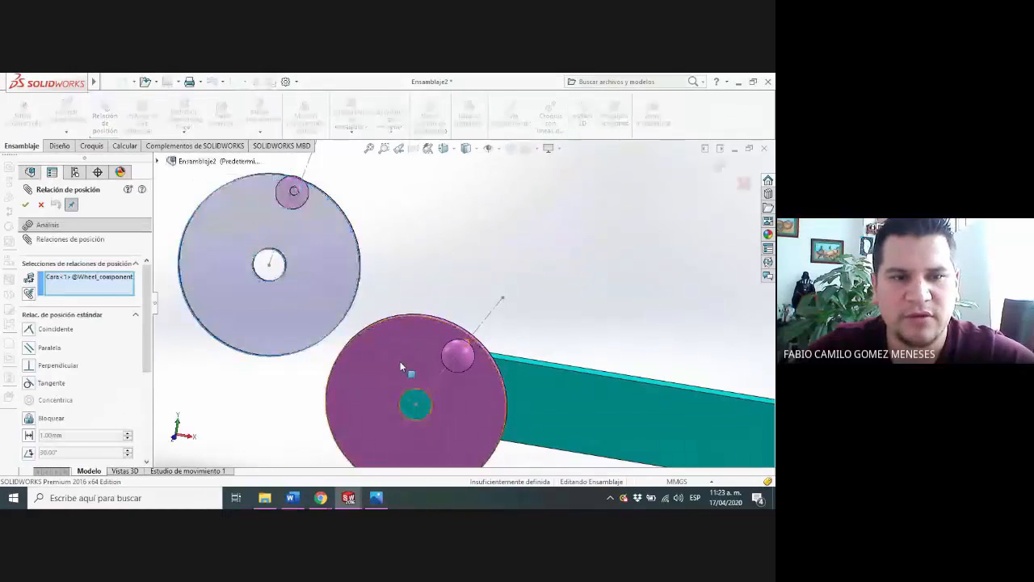
left_click(31, 349)
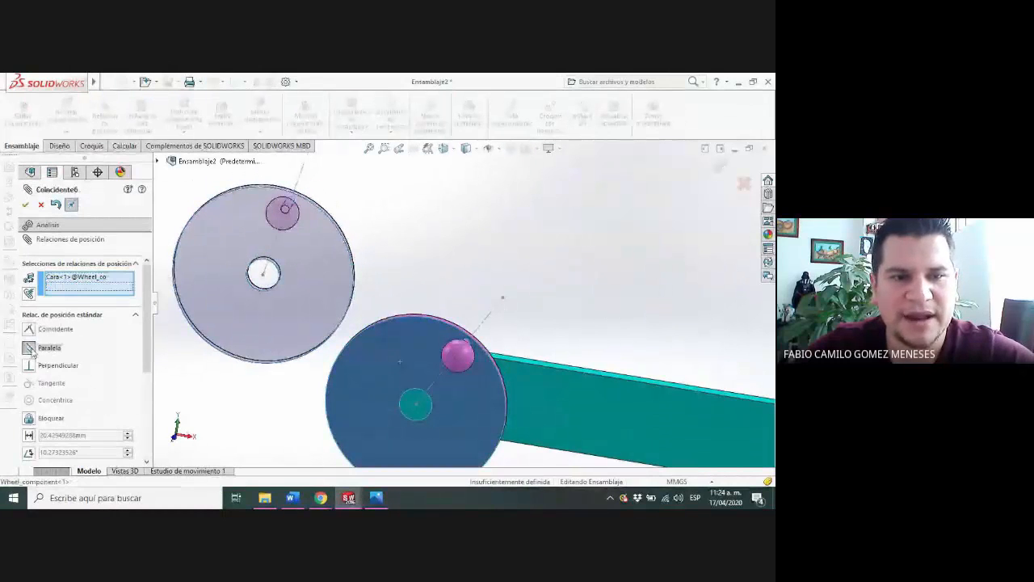
middle_click_drag(487, 302, 449, 308)
left_click(25, 205)
Add a tangent mate between the outer rims of the new wheel and the left wheel
scroll(484, 258, "down", 3)
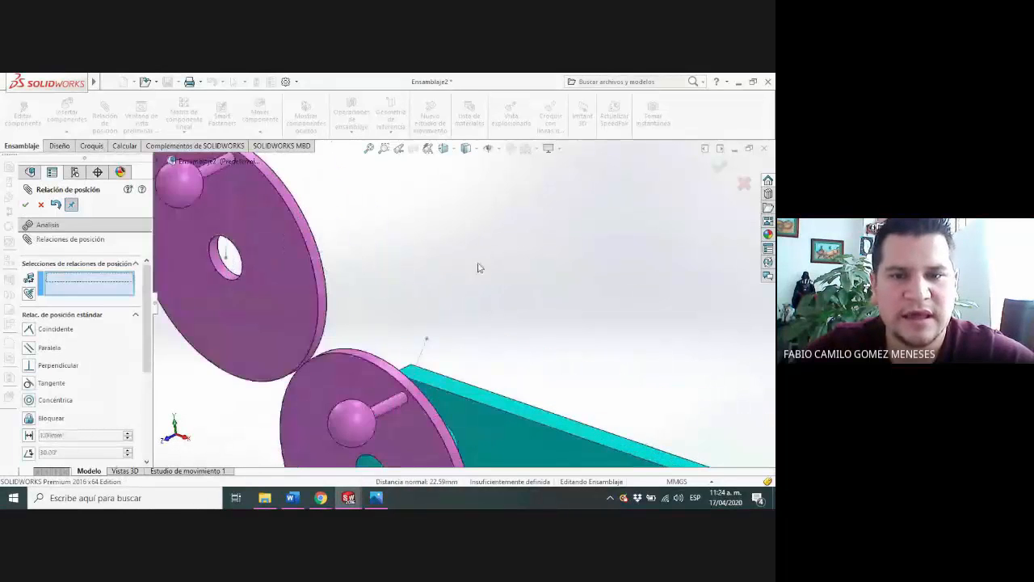
scroll(307, 323, "down", 3)
left_click(358, 317)
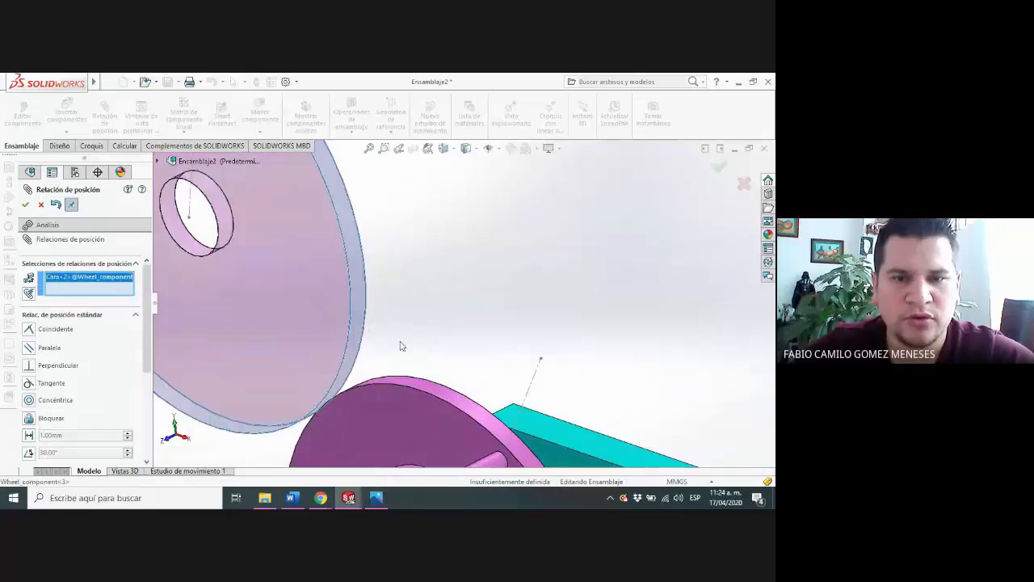
scroll(403, 359, "down", 3)
left_click(373, 369)
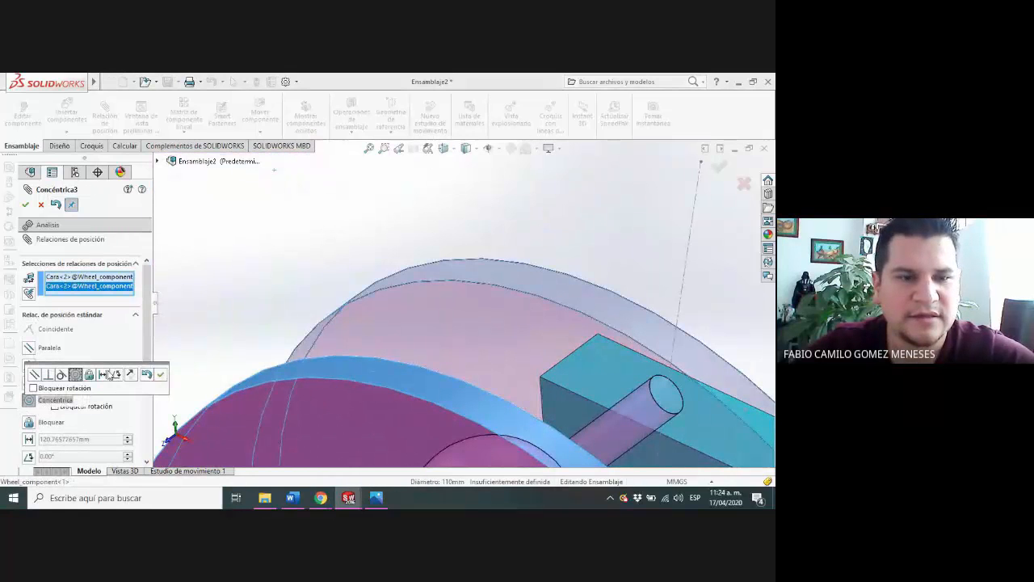
left_click(61, 374)
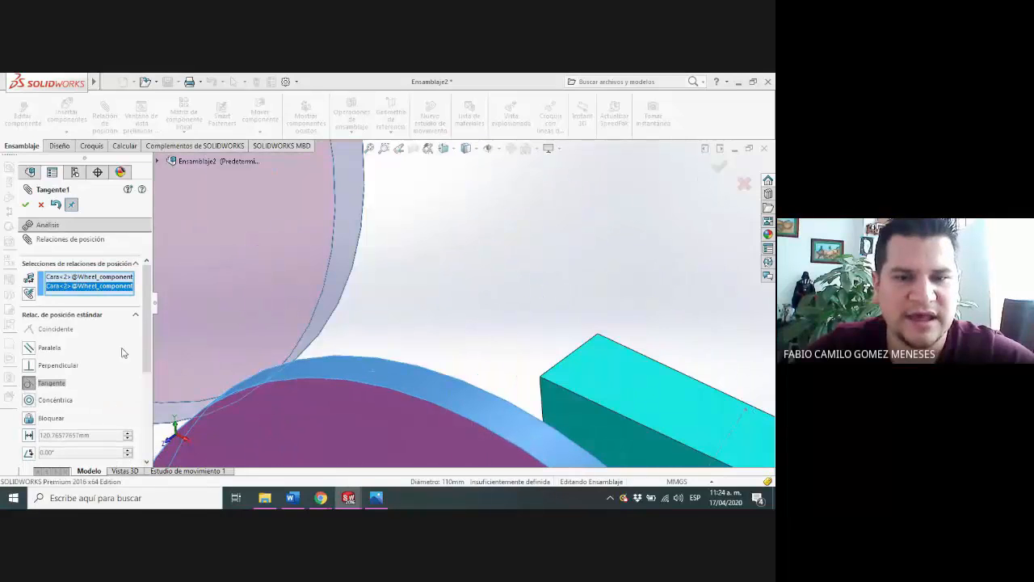
left_click(25, 204)
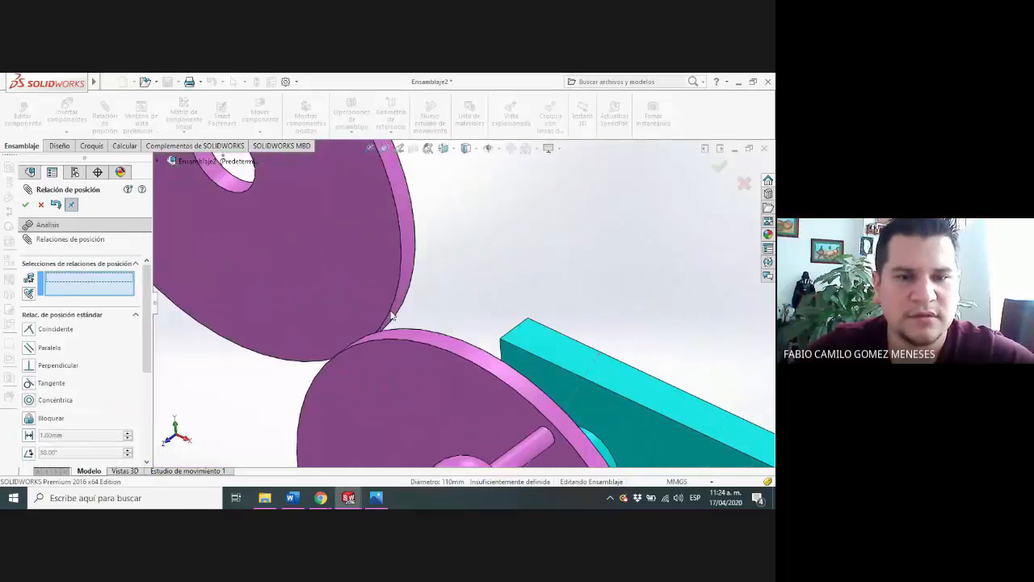
Add a coincident mate between the front faces of the new wheel and the left wheel
middle_click_drag(422, 299, 408, 324)
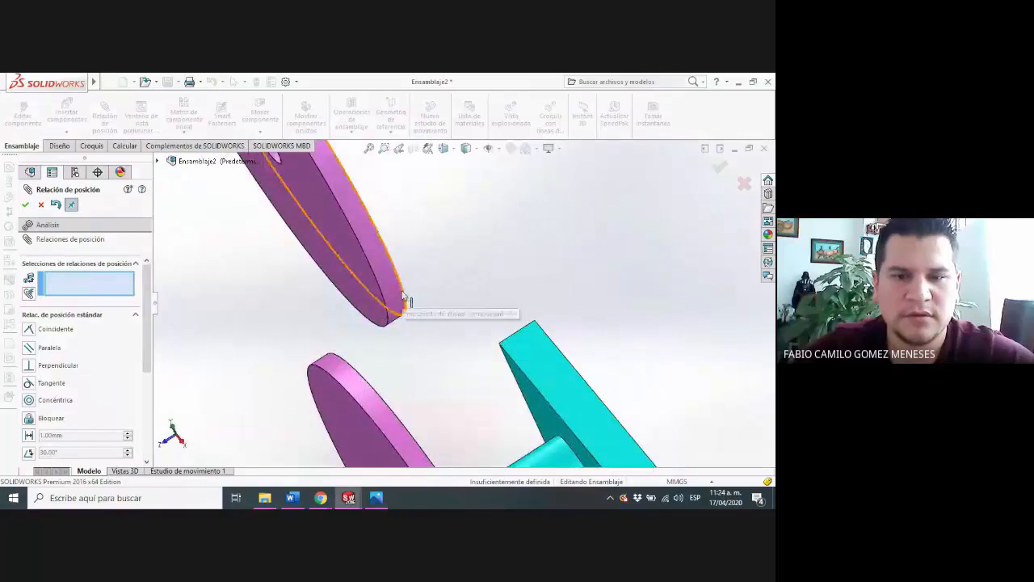
left_click(365, 295)
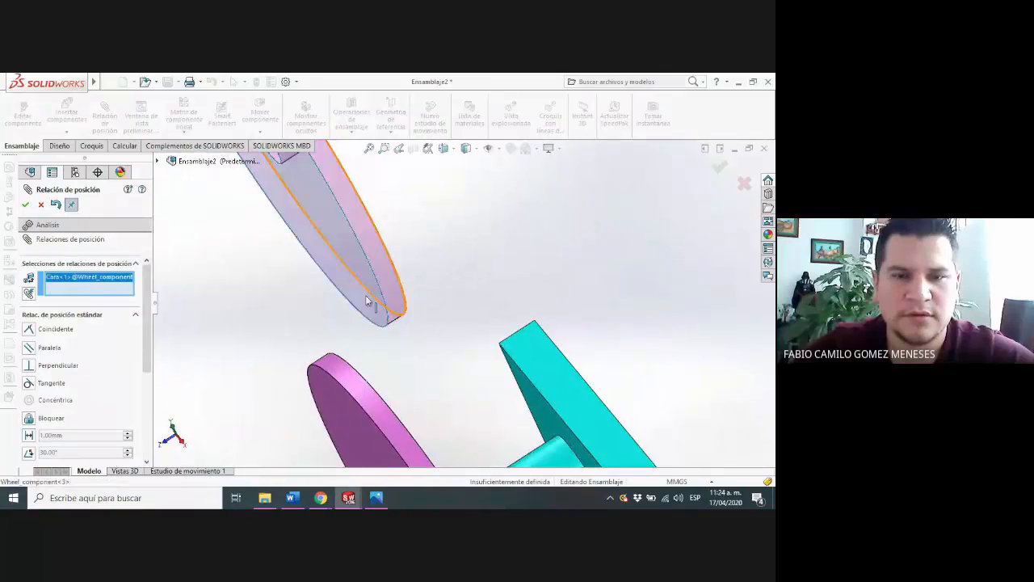
left_click(327, 399)
key("Return")
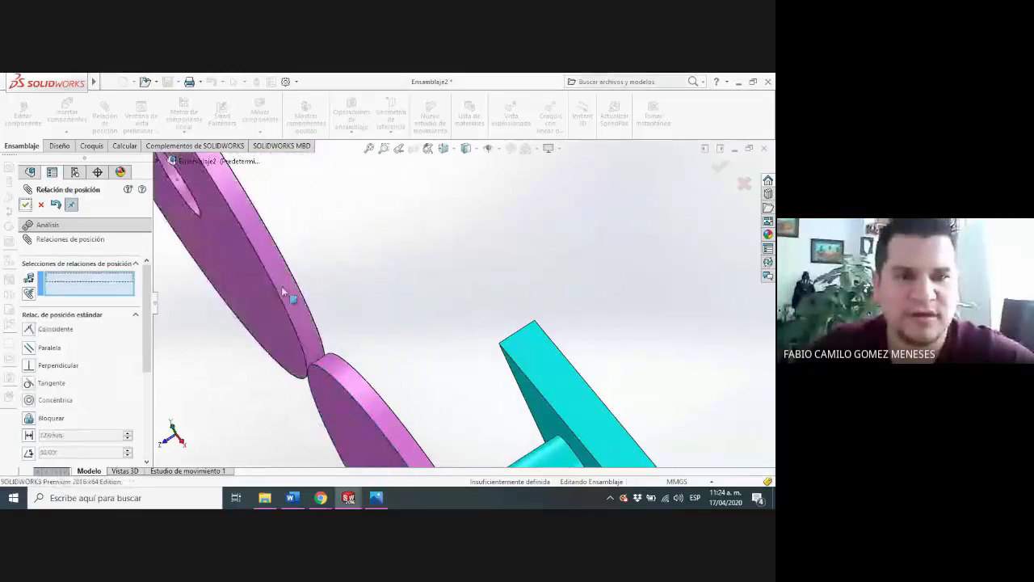
Try to add a gear mate between the outer edges of the left wheel and the new wheel, with a first ratio value of 2 mm
middle_click_drag(283, 292, 587, 253)
scroll(583, 302, "up", 5)
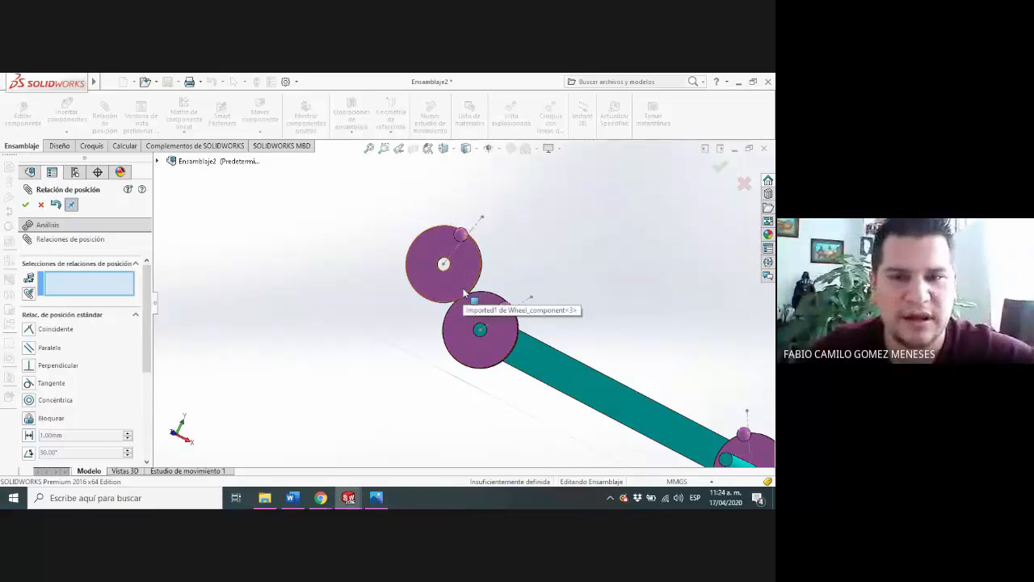
scroll(502, 307, "down", 3)
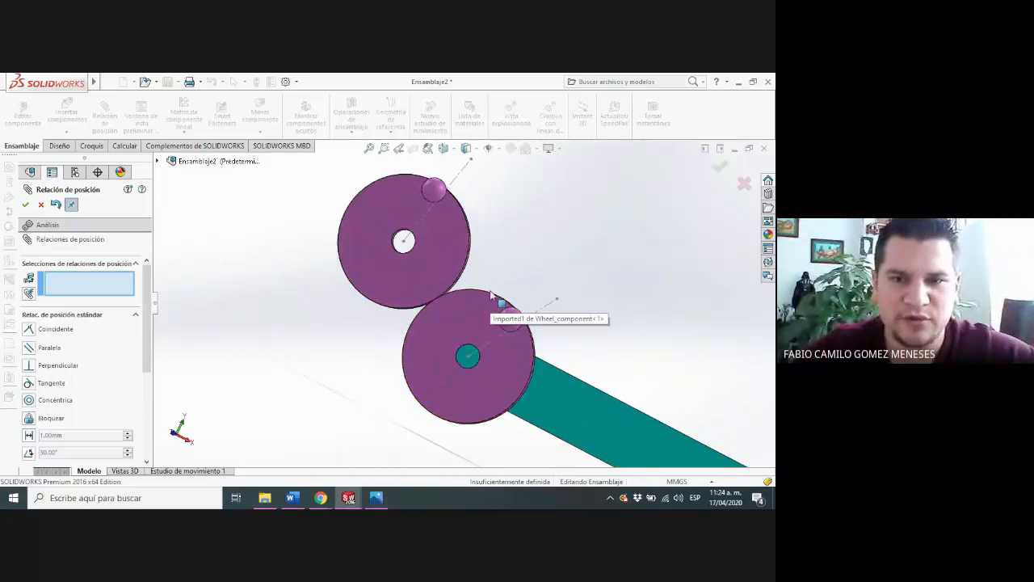
left_click(494, 301)
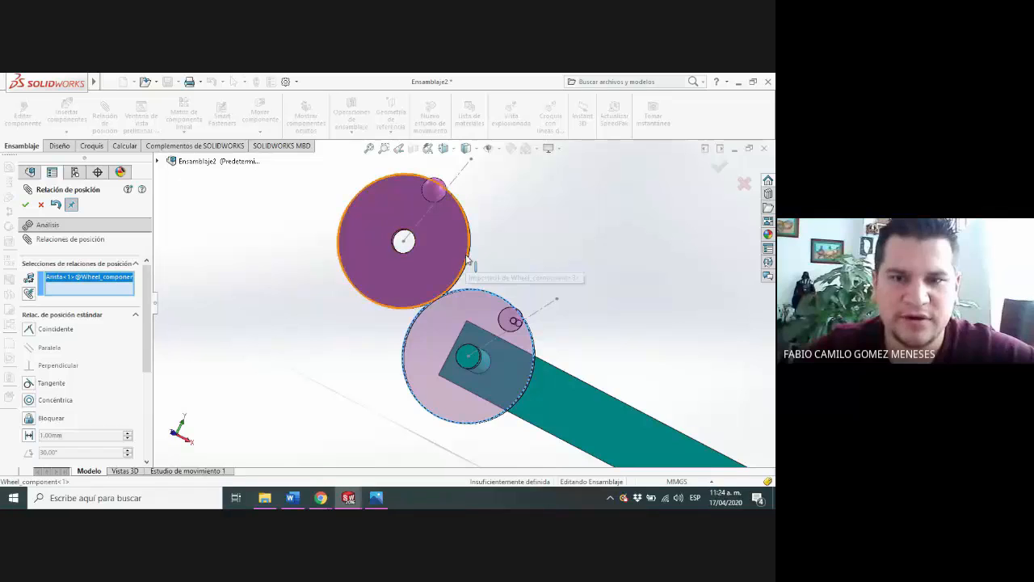
left_click(469, 261)
scroll(125, 318, "down", 5)
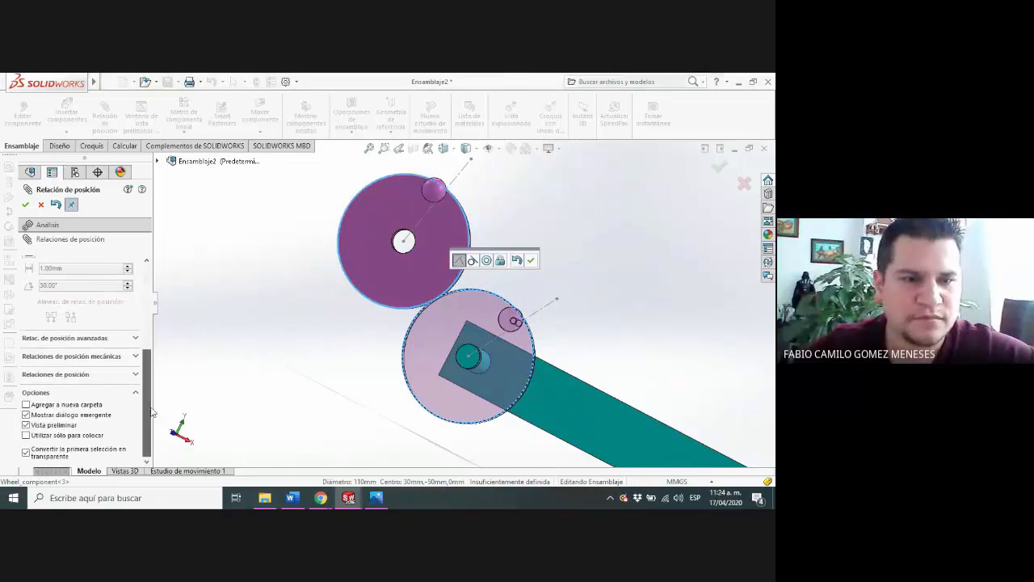
left_click(103, 356)
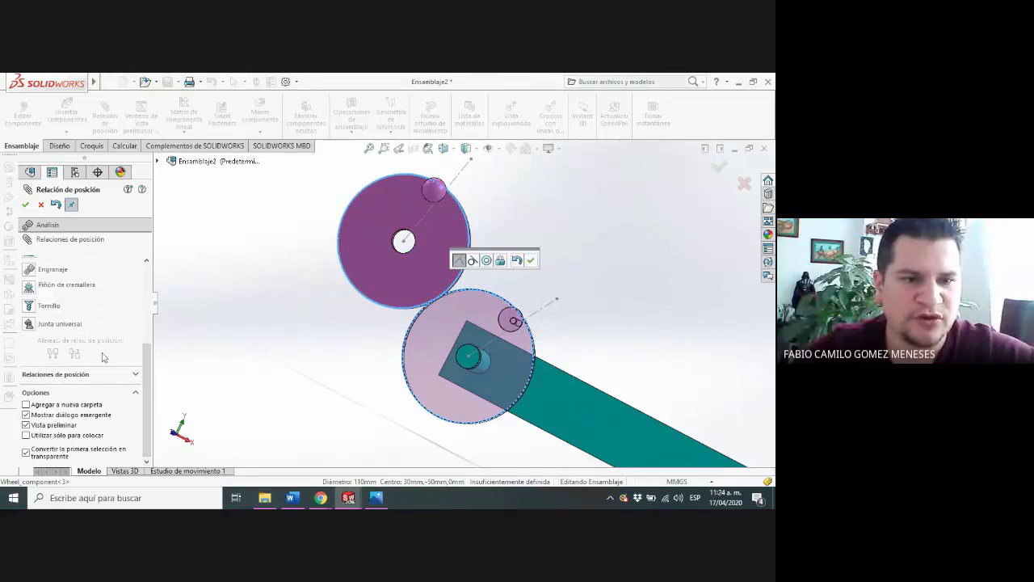
left_click(33, 270)
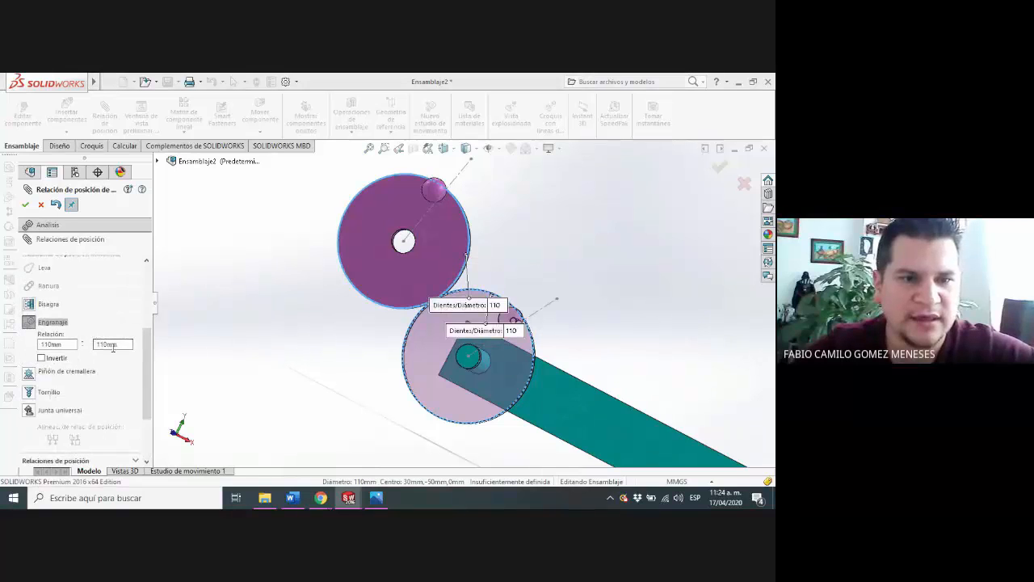
double_click(63, 344)
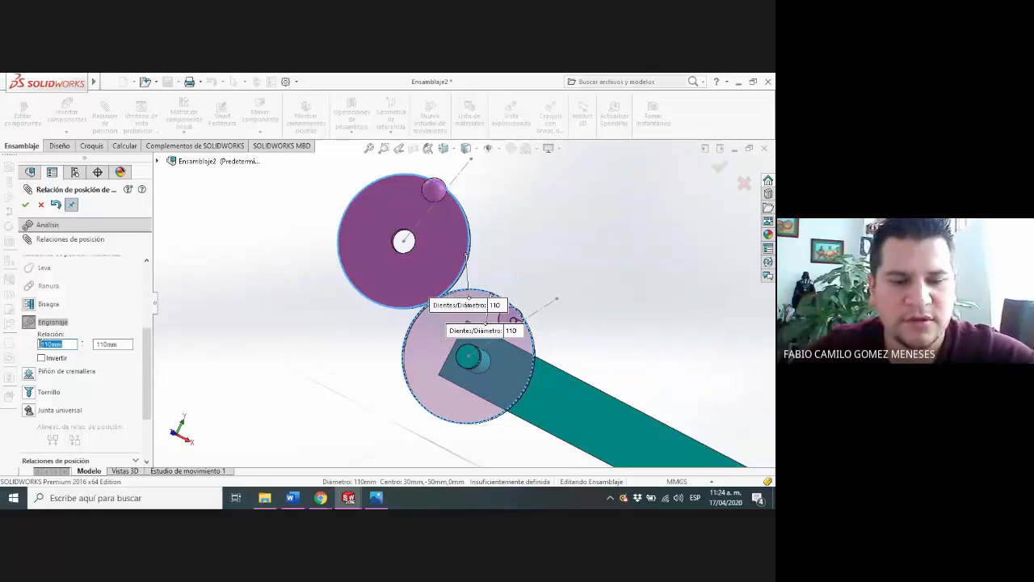
left_click(125, 343)
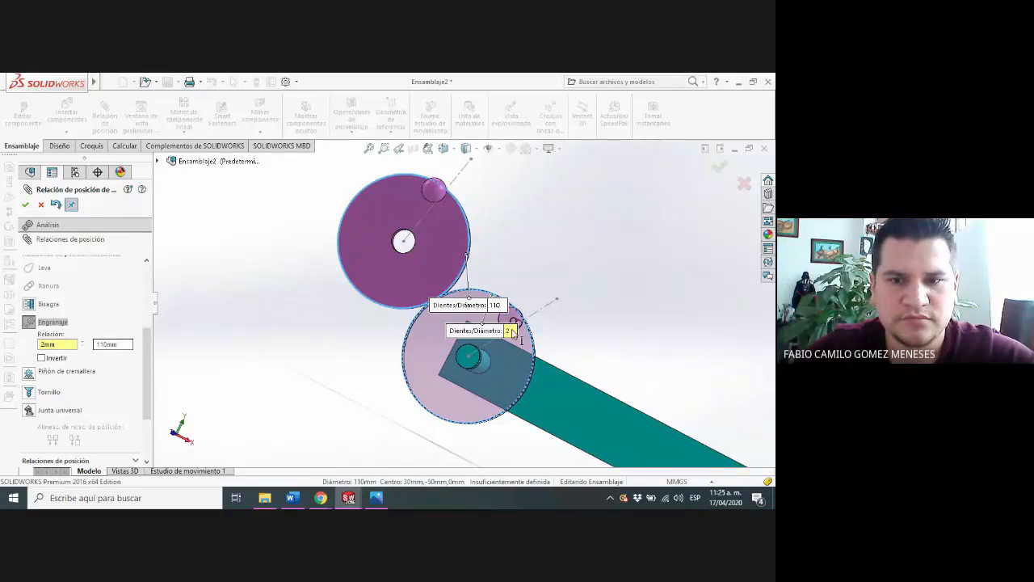
left_click(78, 344)
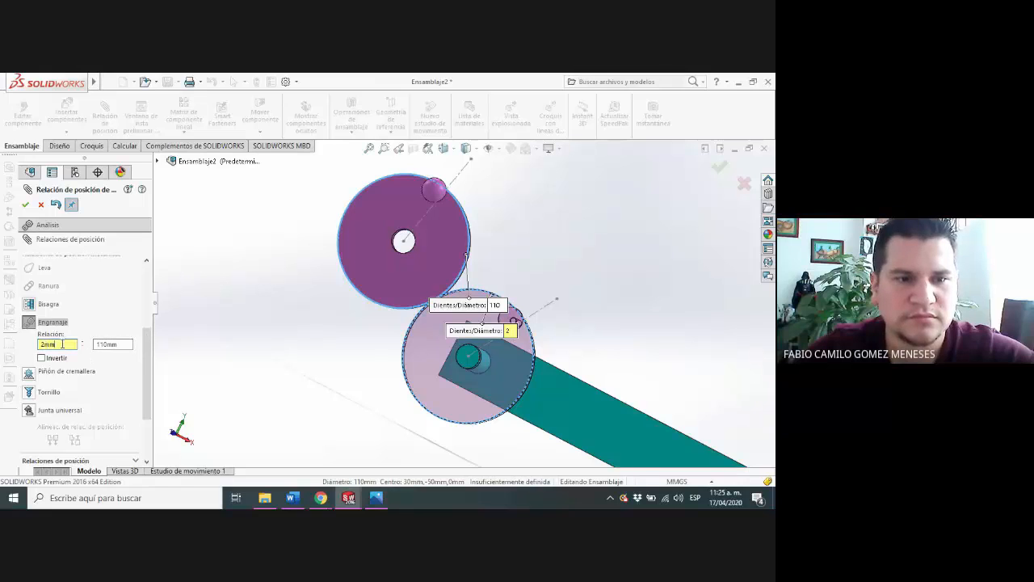
key("Return")
key("Return")
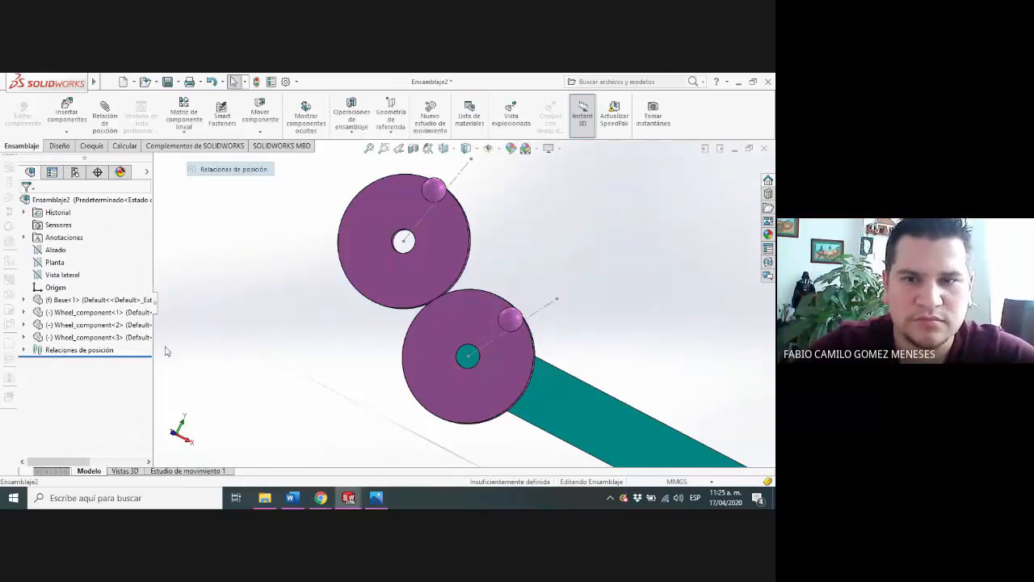
Add a gear mate between the outer edges of the left wheel and the new wheel with a ratio of 55 mm to 110 mm
double_click(37, 351)
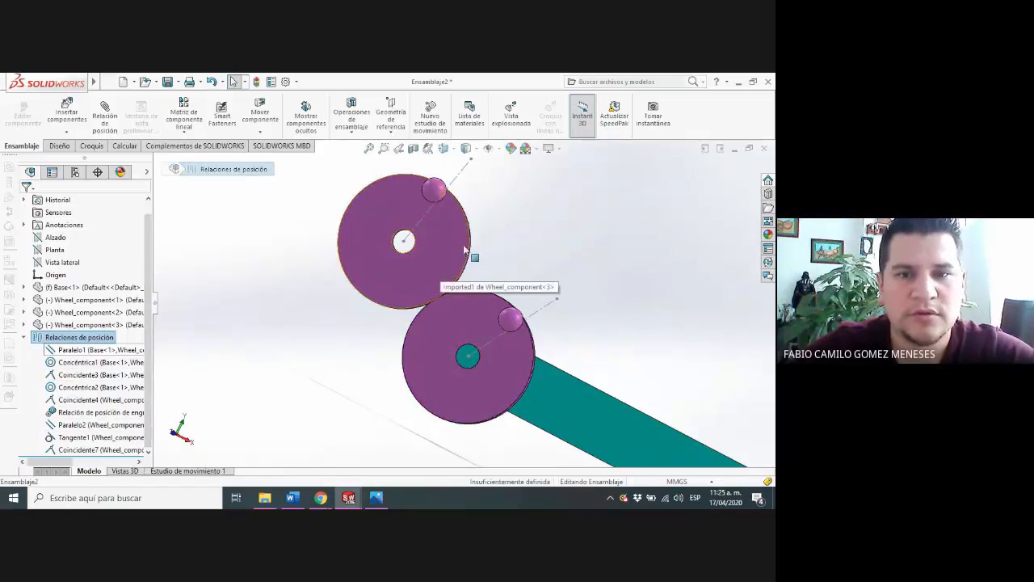
left_click(494, 315)
scroll(494, 315, "down", 3)
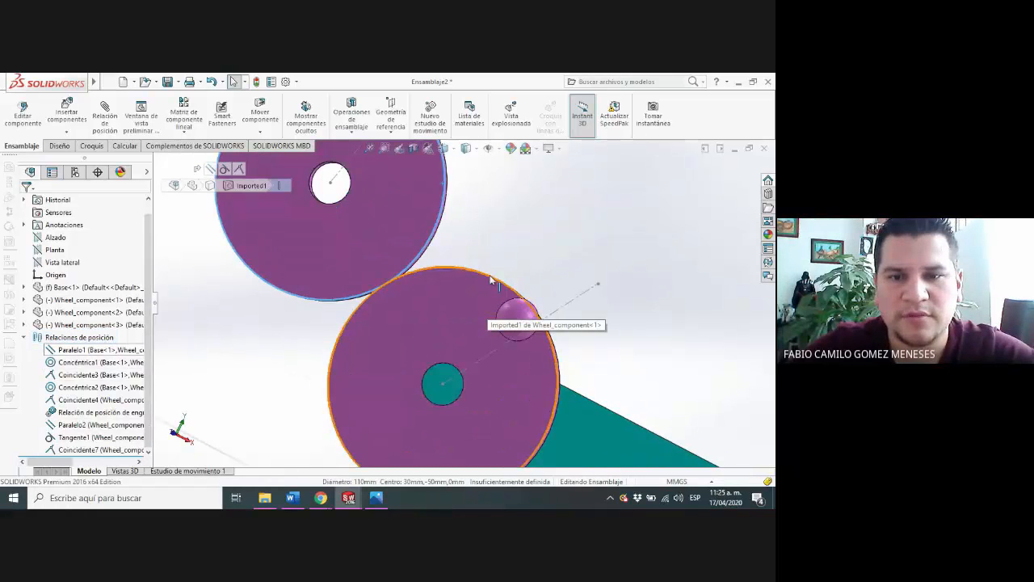
left_click(103, 117)
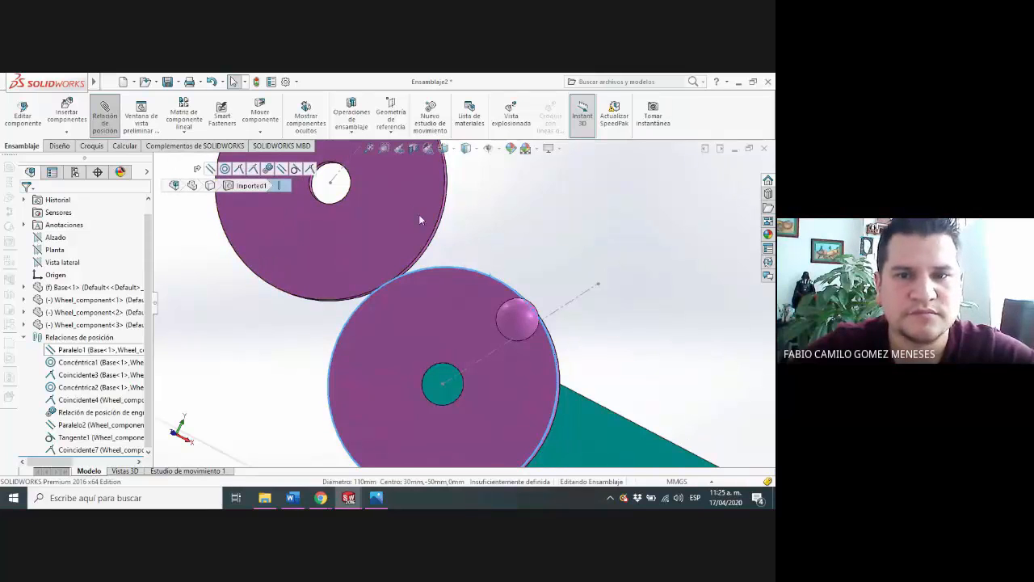
left_click(442, 226)
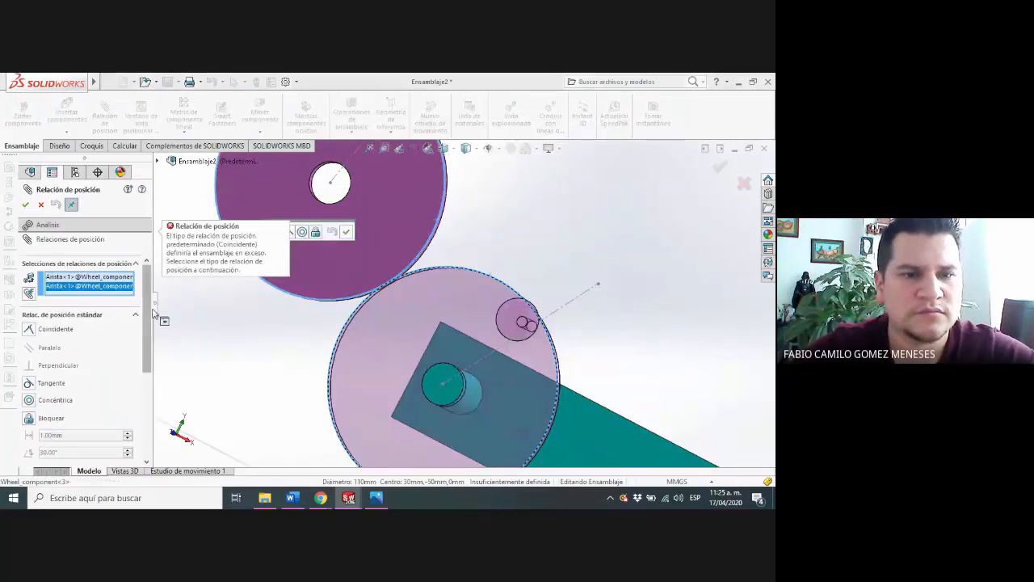
left_click_drag(148, 314, 147, 409)
scroll(129, 406, "up", 3)
scroll(129, 405, "down", 1)
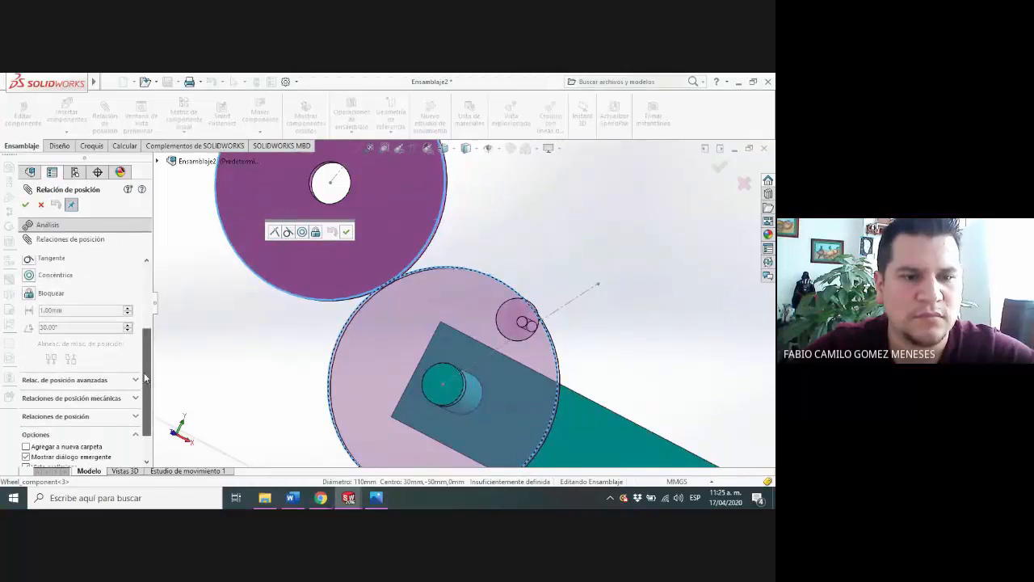
left_click(131, 399)
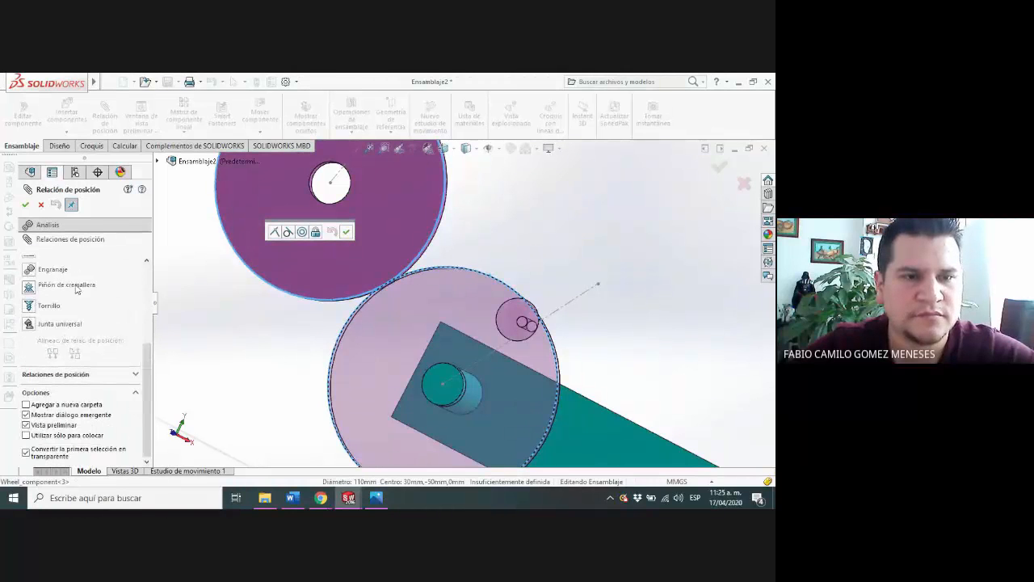
left_click(53, 269)
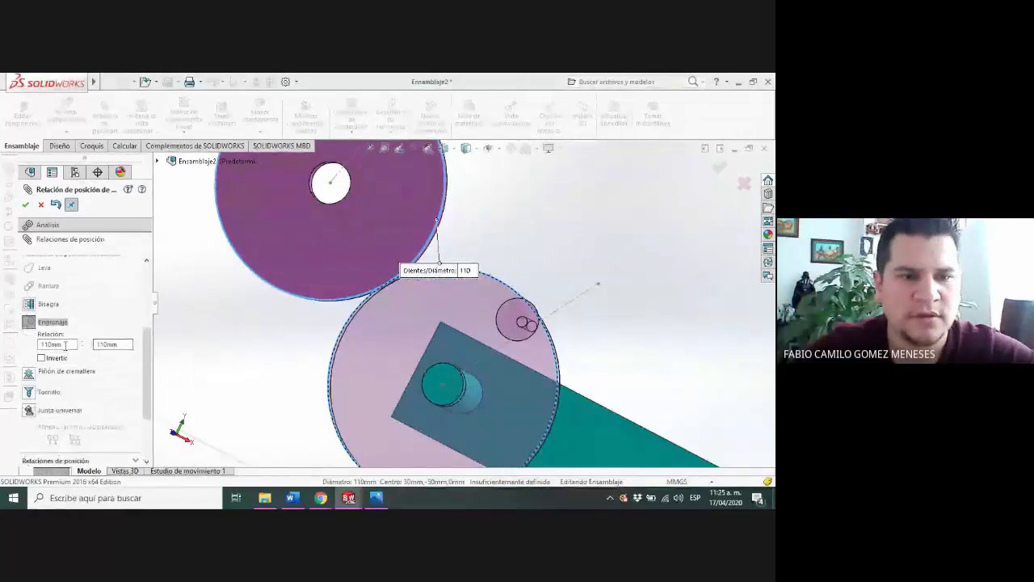
left_click(66, 344)
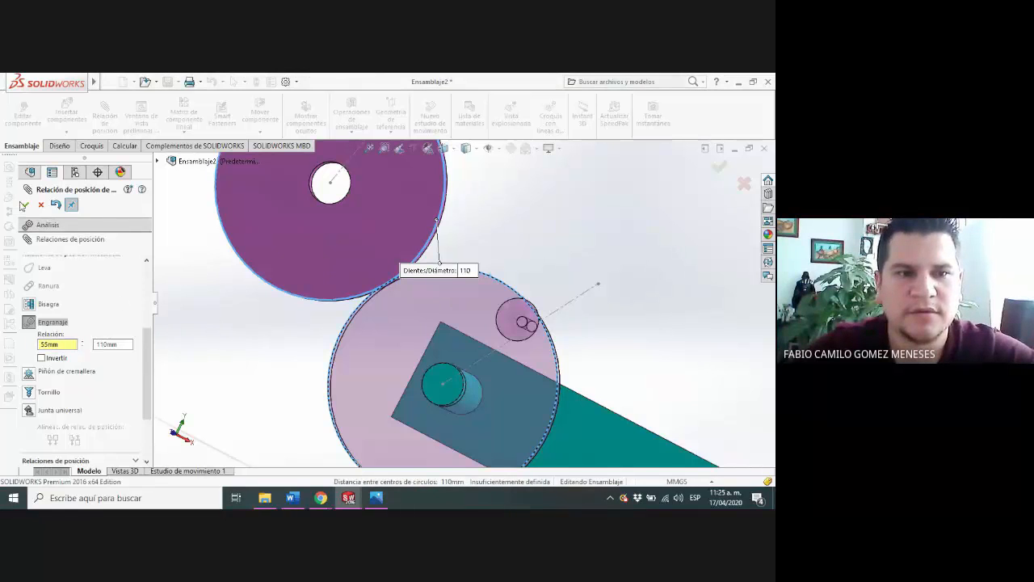
left_click(23, 206)
Turn the two touching wheels by hand to check their geared motion, close the mate command and review the mates list
scroll(484, 332, "up", 5)
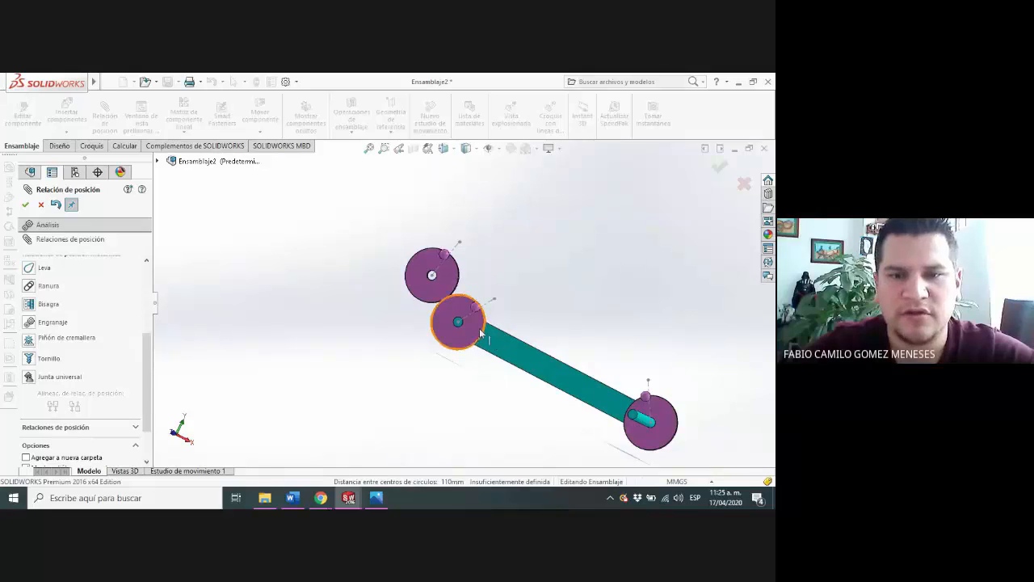
left_click_drag(478, 322, 452, 291)
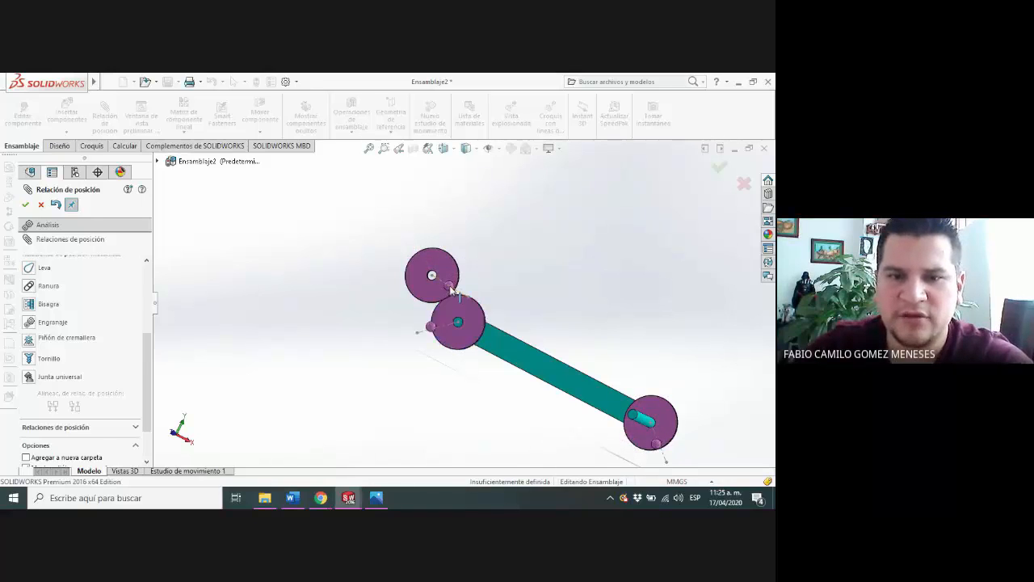
scroll(450, 290, "down", 6)
left_click_drag(477, 343, 418, 273)
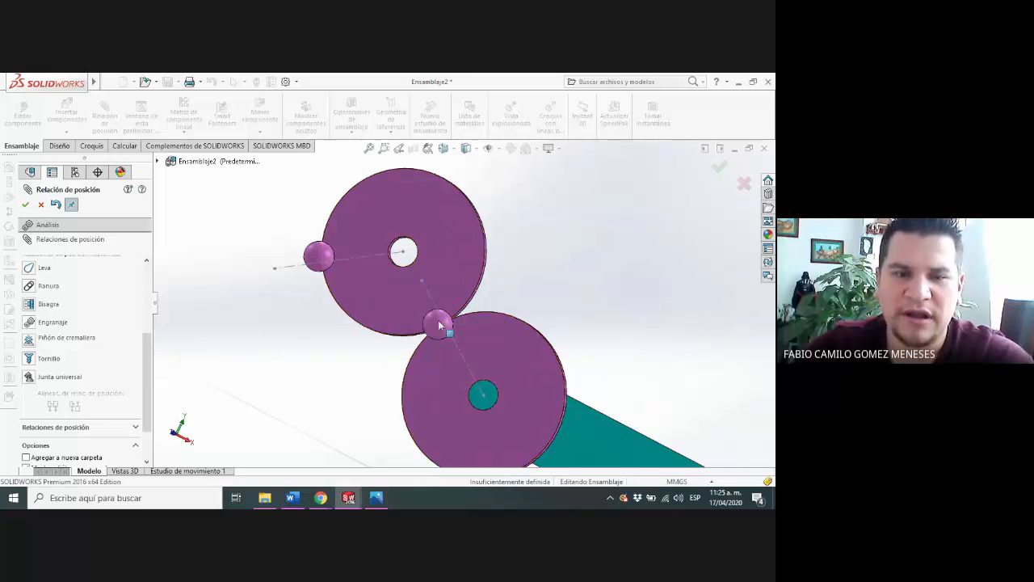
left_click(41, 204)
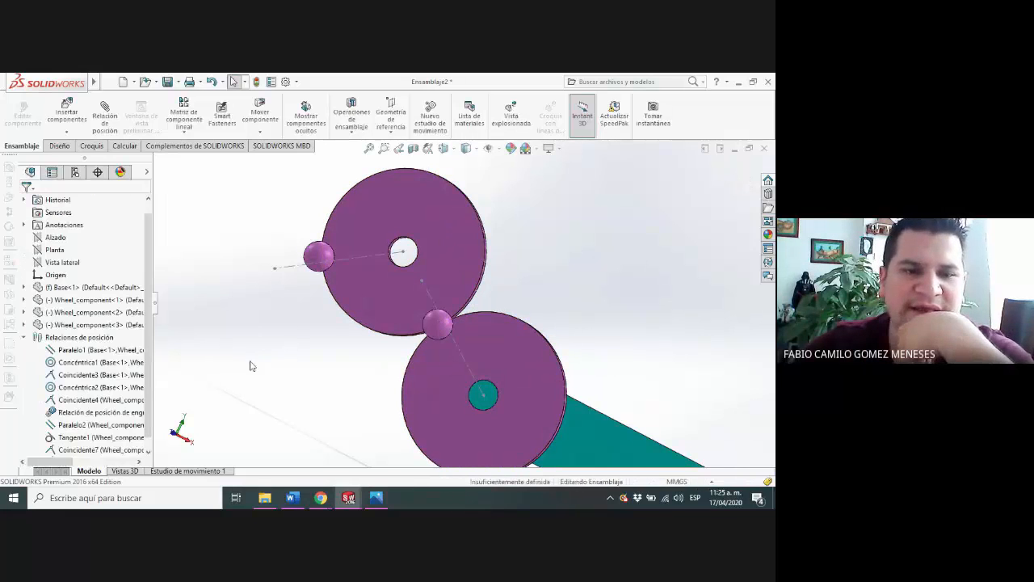
scroll(121, 433, "down", 1)
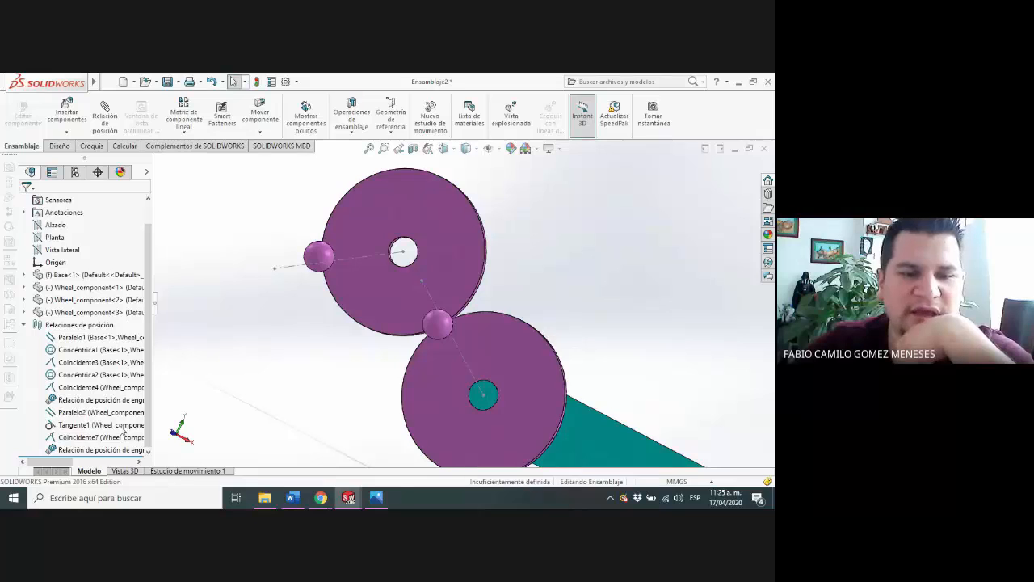
Recalculate Motion Study 1 and play the animation from the start at 5x speed
left_click(187, 470)
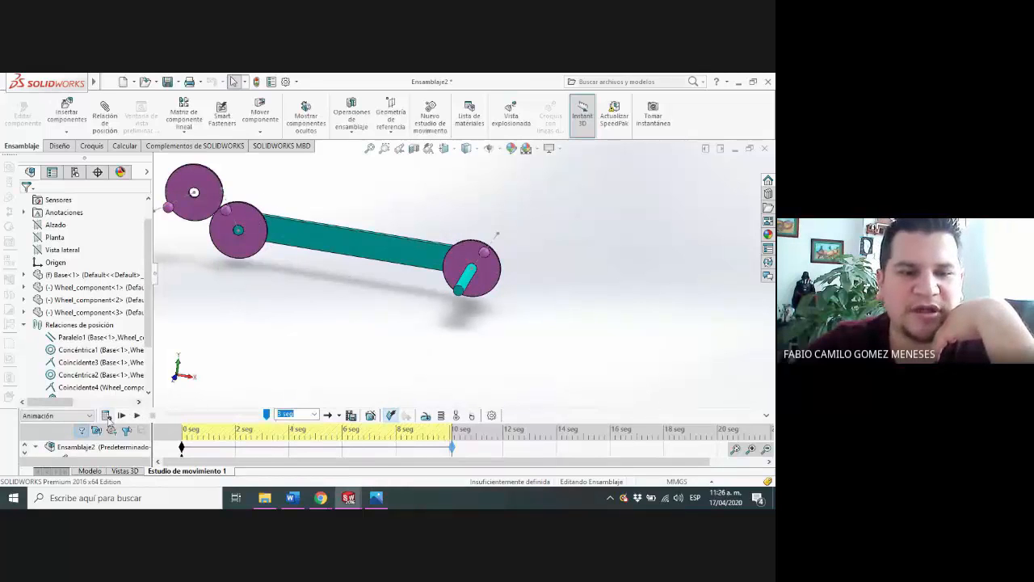
left_click(106, 416)
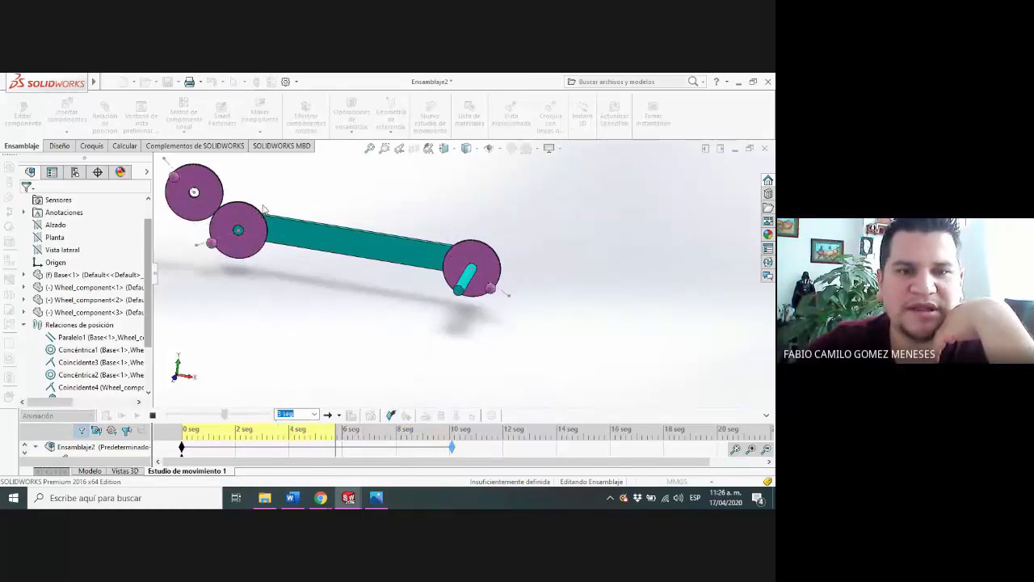
left_click(315, 415)
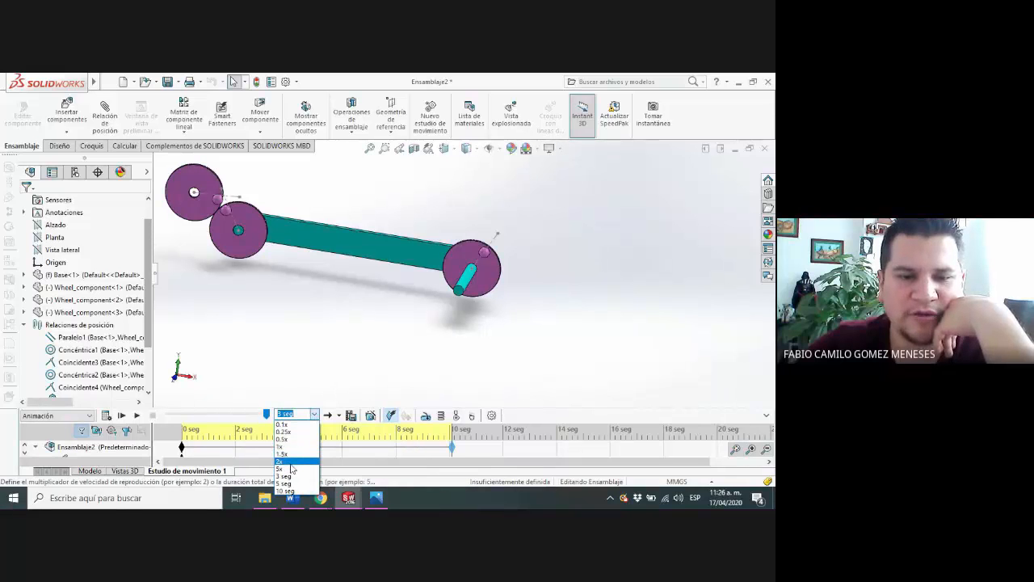
left_click(291, 462)
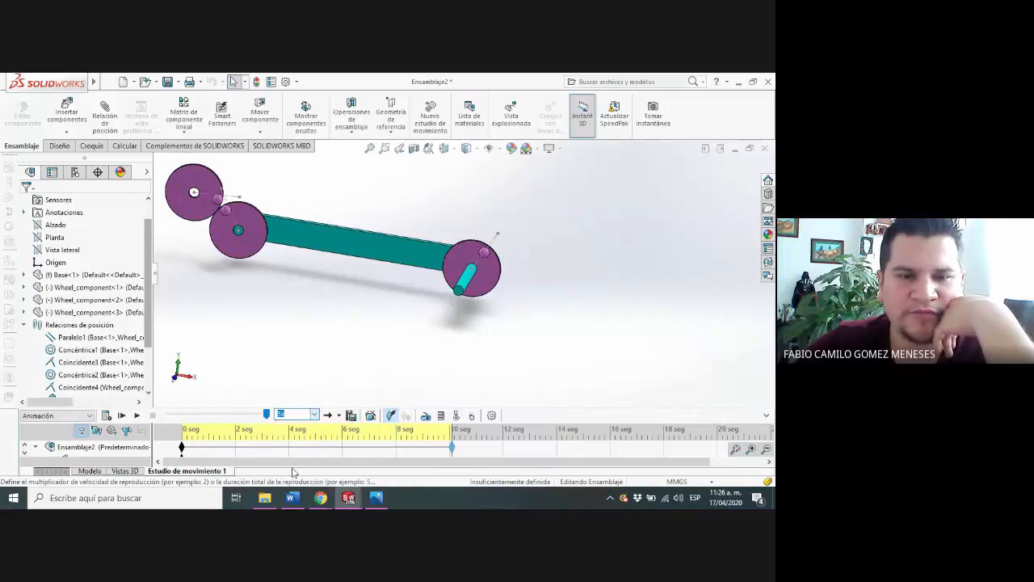
left_click(122, 415)
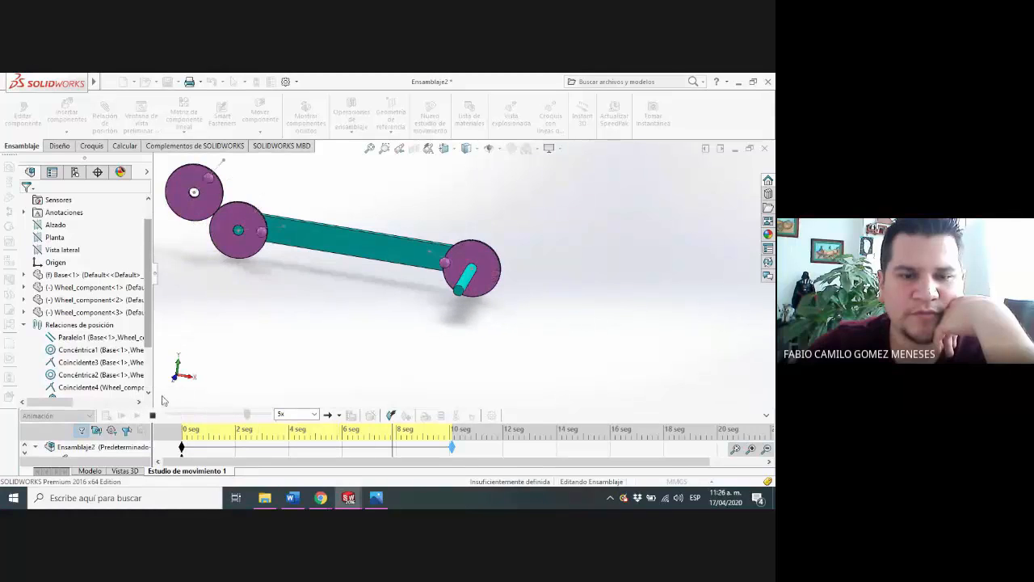
Set the playback speed to 1.5x and replay the animation, examining the three linked wheels
left_click(314, 415)
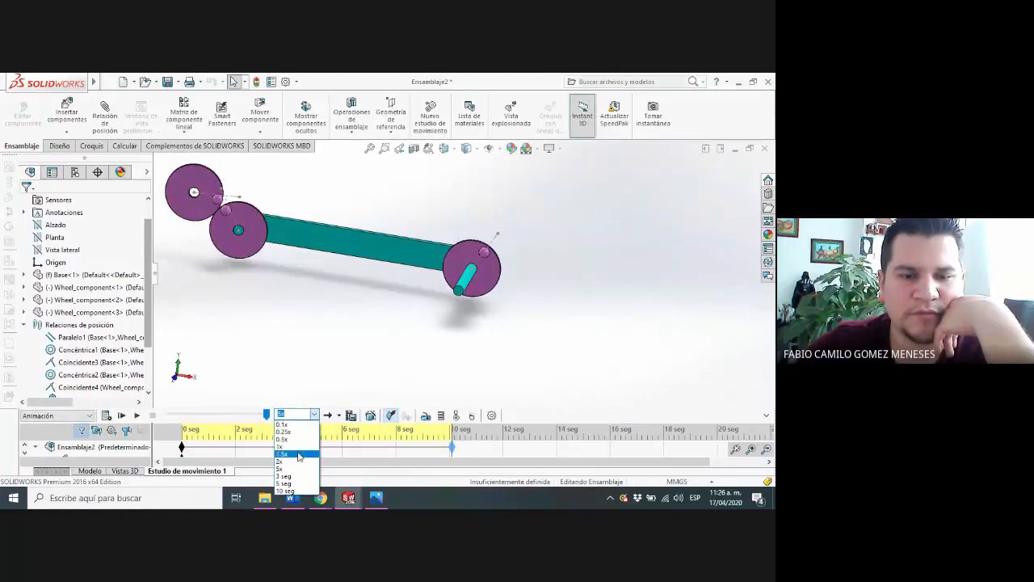
left_click(298, 456)
left_click(138, 415)
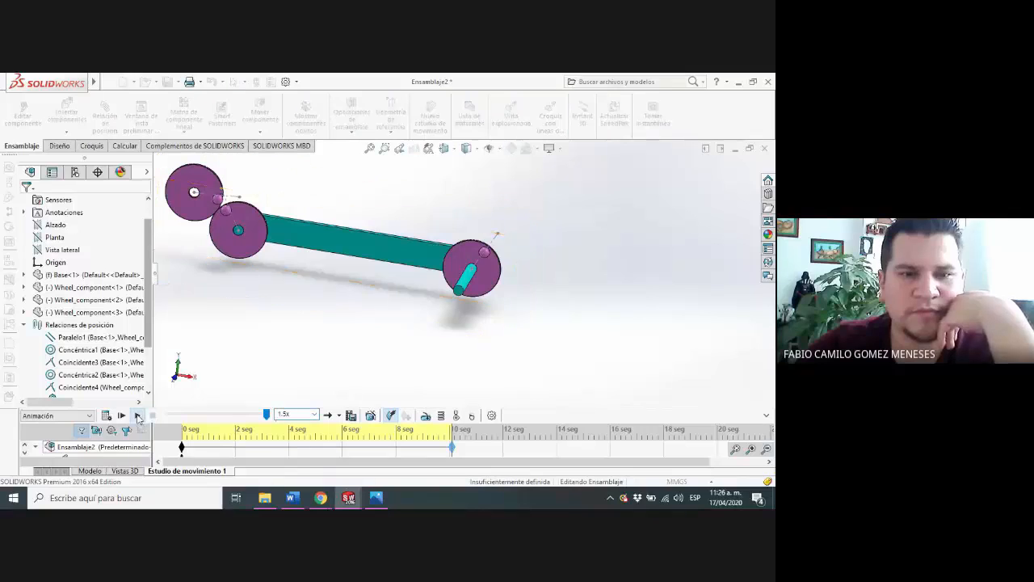
scroll(194, 174, "down", 3)
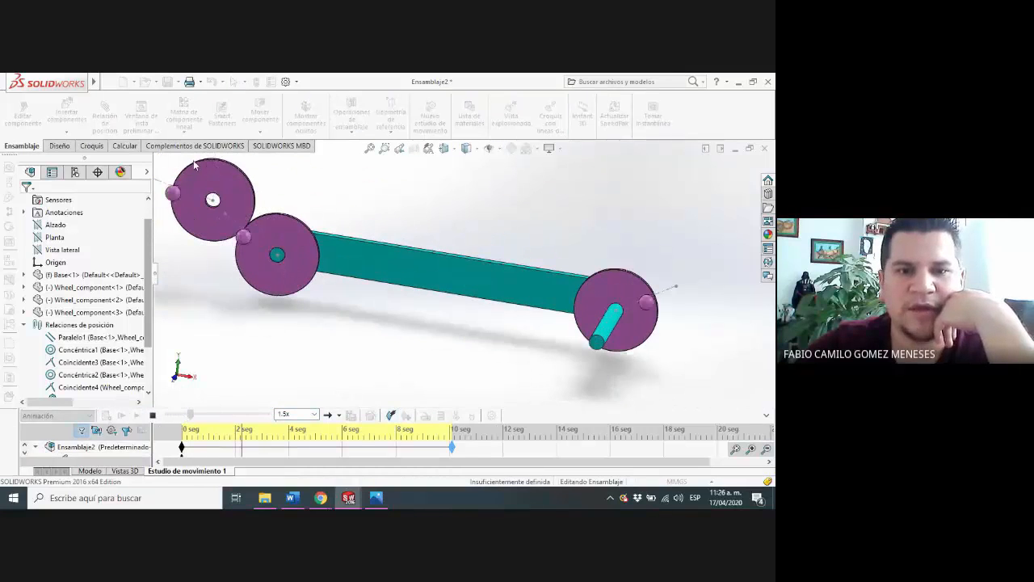
scroll(202, 166, "down", 2)
scroll(339, 268, "up", 3)
scroll(602, 343, "up", 1)
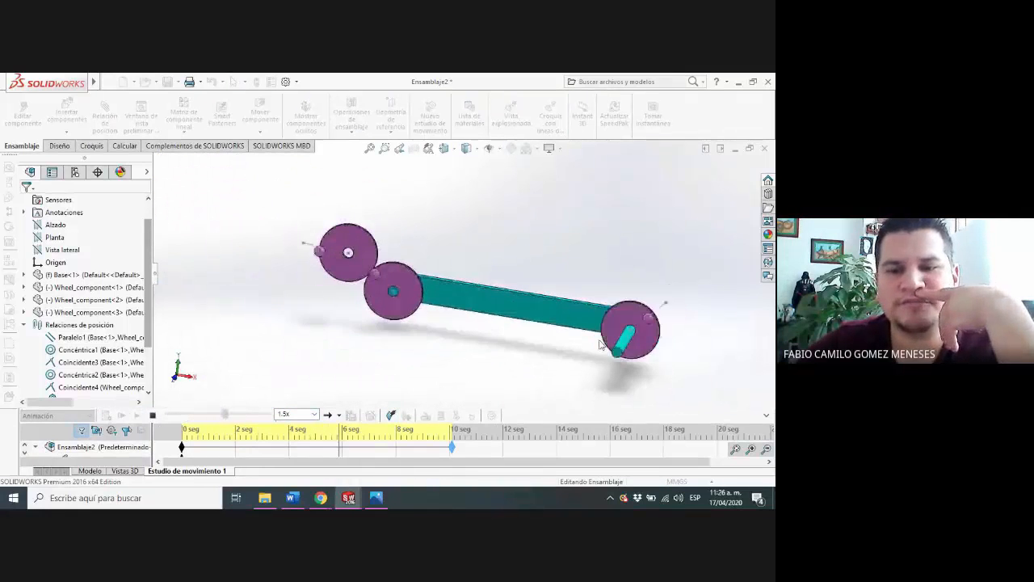
Move the third wheel around the rim of the base's left wheel until it sits between the two base wheels, in front of the bar
middle_click_drag(603, 343, 515, 340)
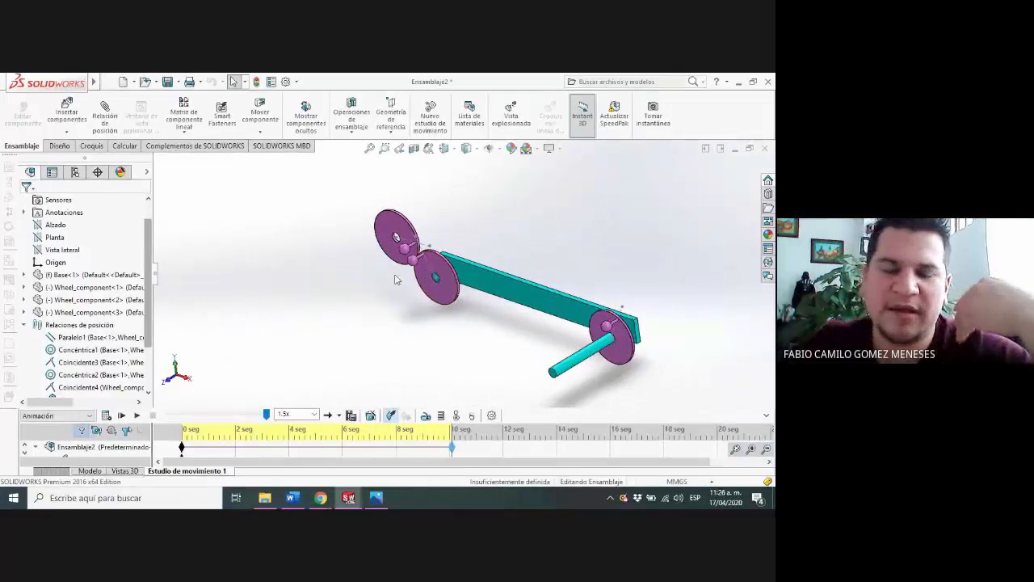
middle_click_drag(374, 296, 376, 363)
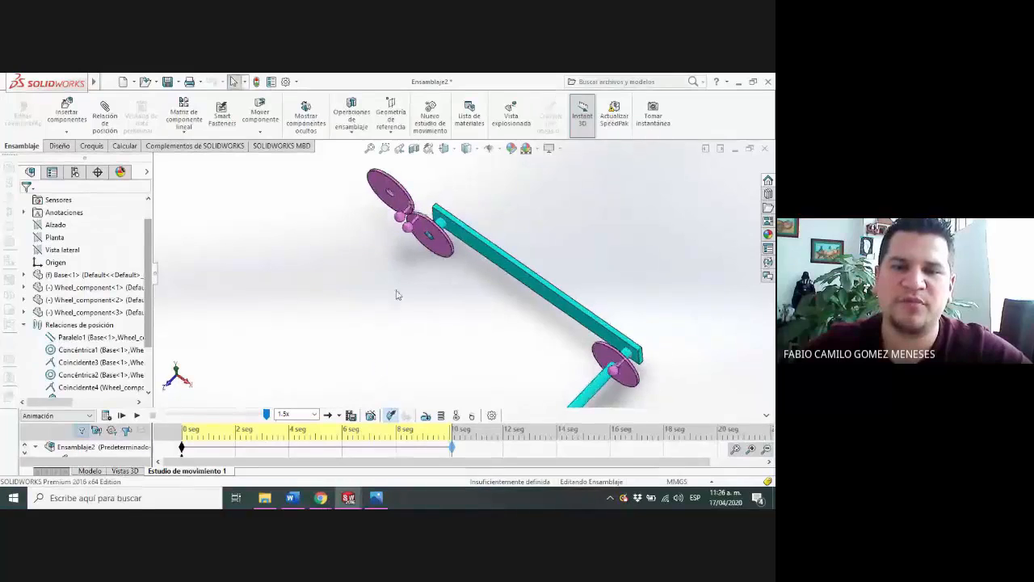
scroll(429, 280, "down", 3)
scroll(433, 263, "down", 3)
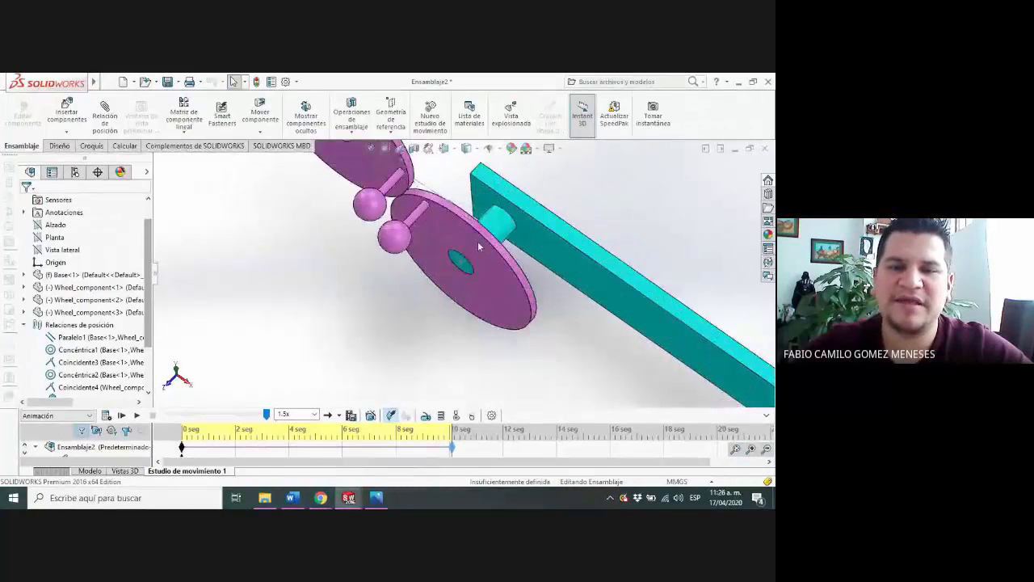
left_click(408, 199)
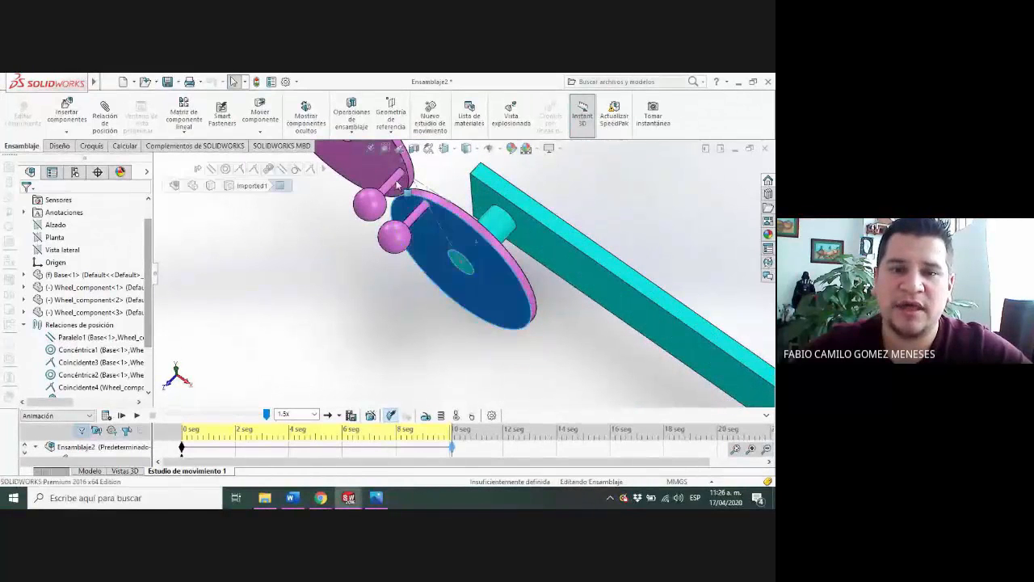
left_click_drag(393, 181, 523, 376)
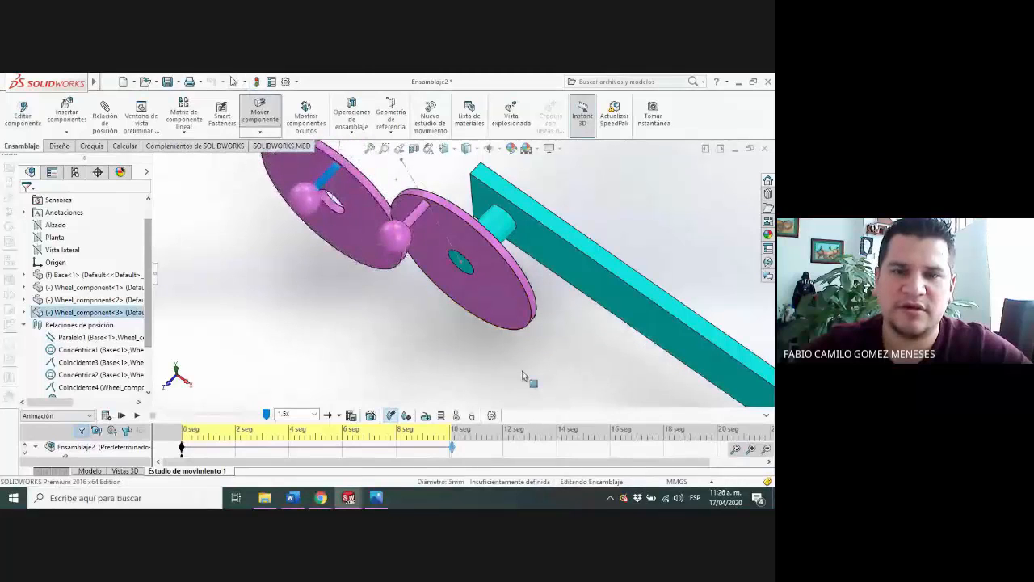
left_click_drag(194, 224, 325, 275)
key("Escape")
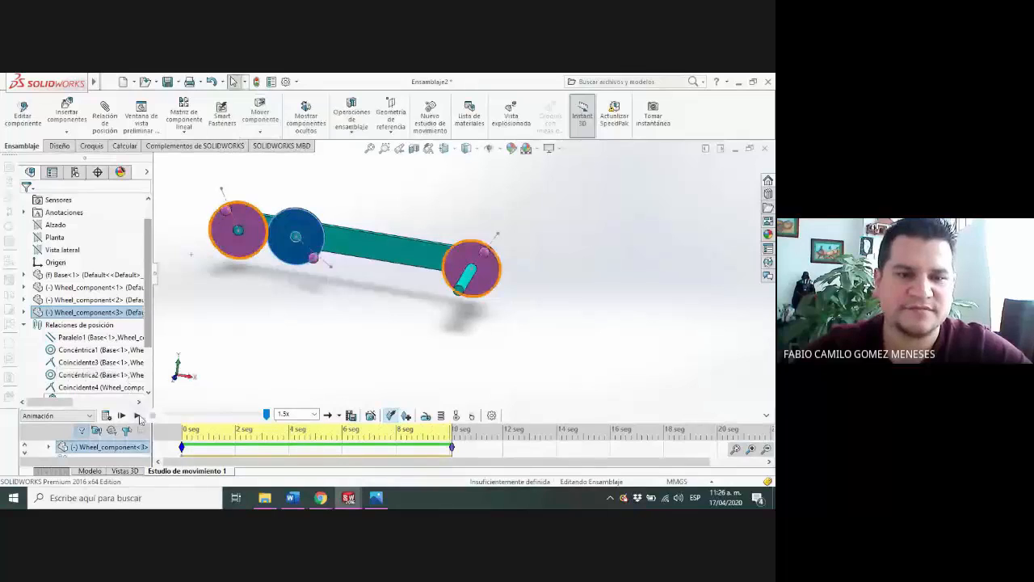
Play the motion study animation, replay it from the start, and examine how the repositioned third wheel moves
left_click(137, 416)
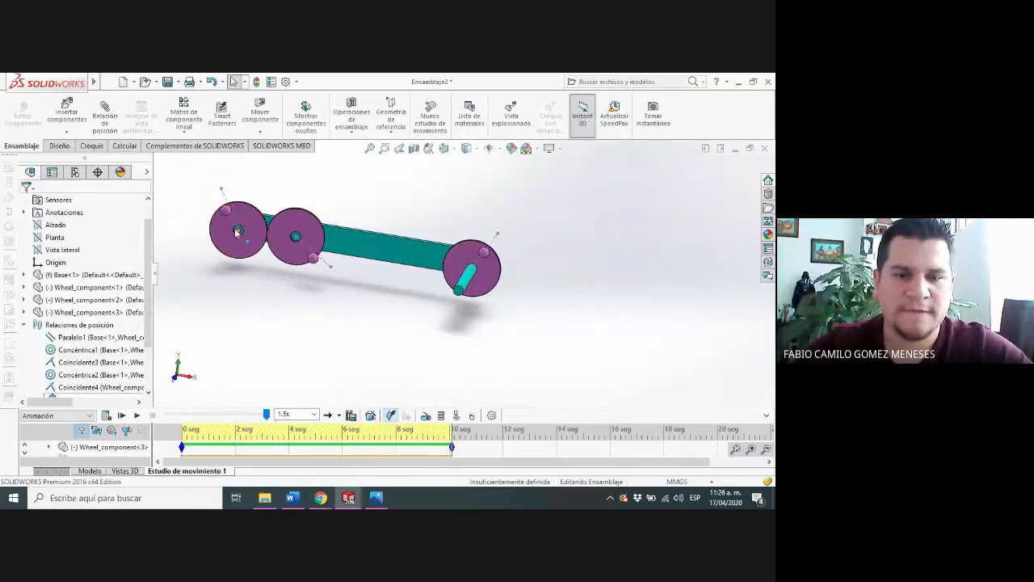
left_click(307, 233)
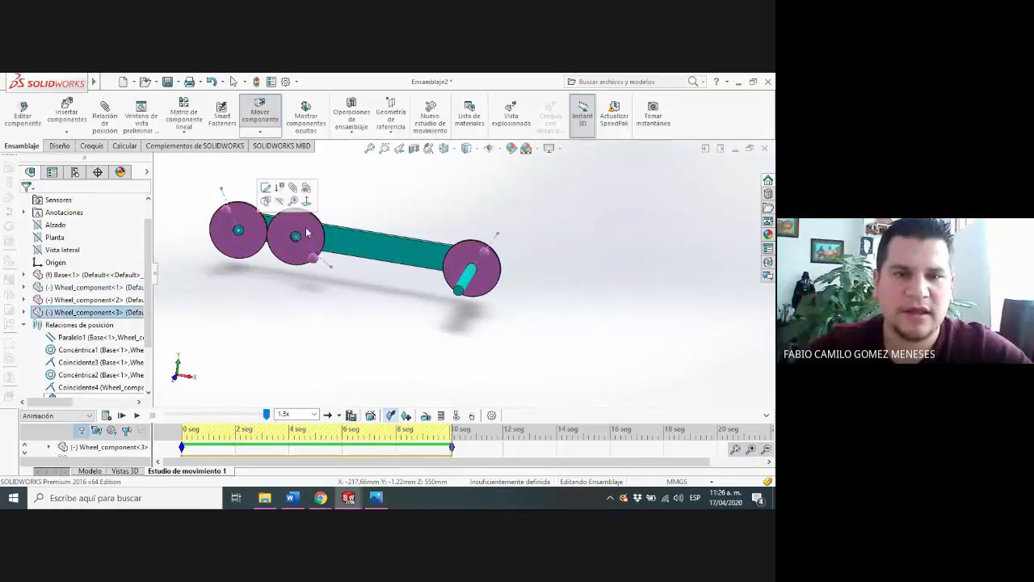
left_click(122, 415)
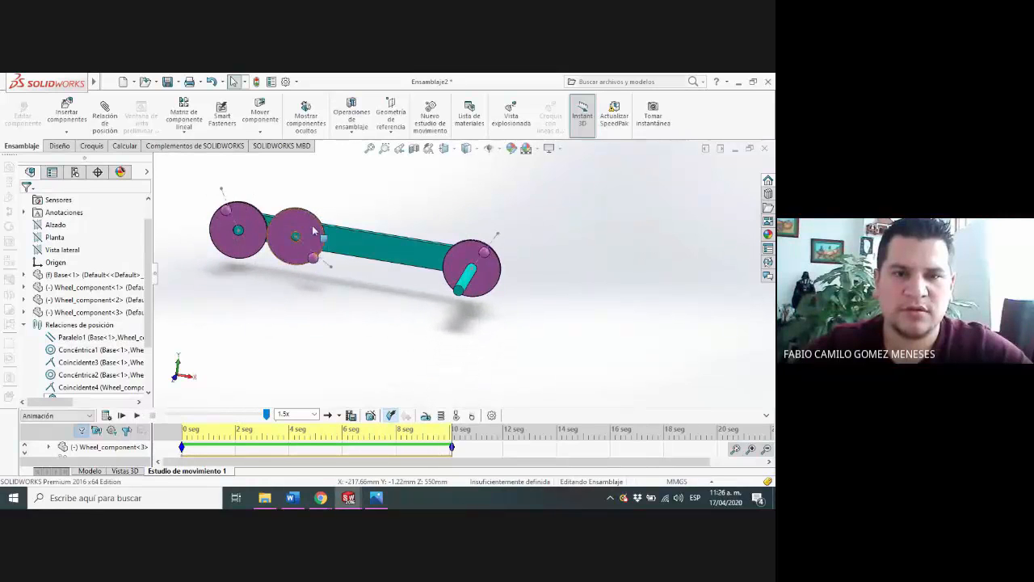
Move the third wheel to the upper-left side of the base's left wheel and recalculate Motion Study 1
left_click(312, 225)
left_click_drag(270, 195, 261, 272)
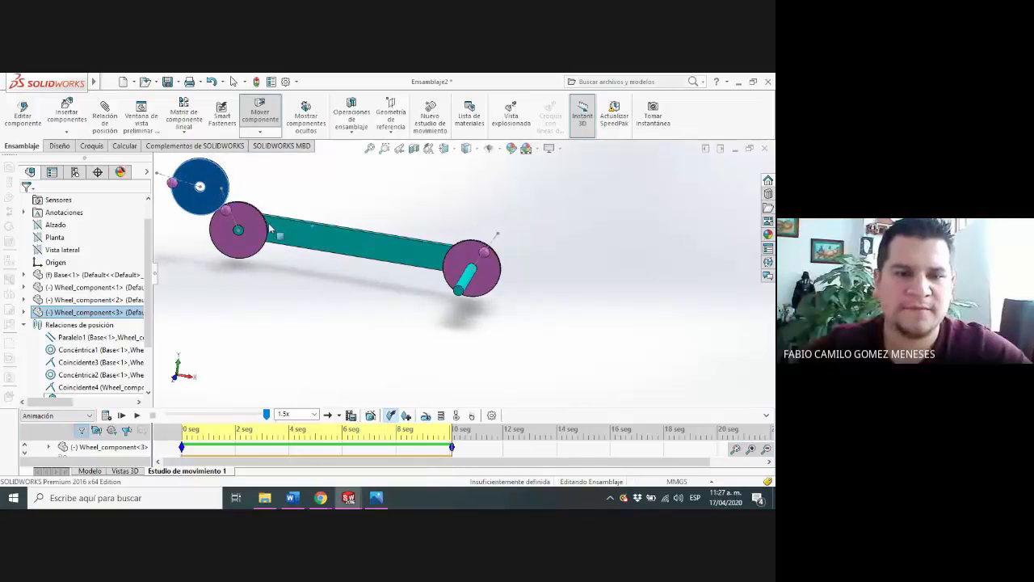
left_click(106, 416)
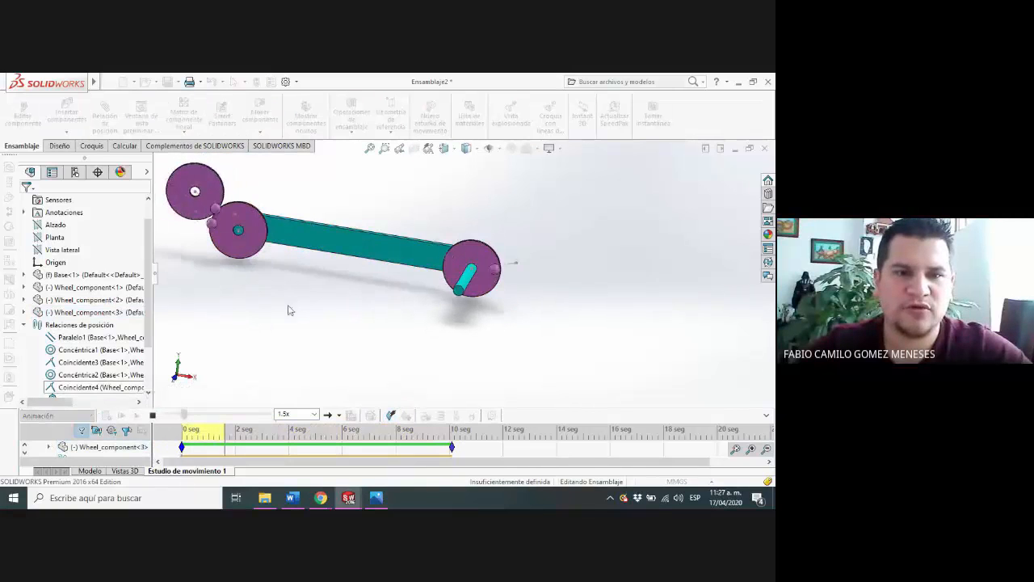